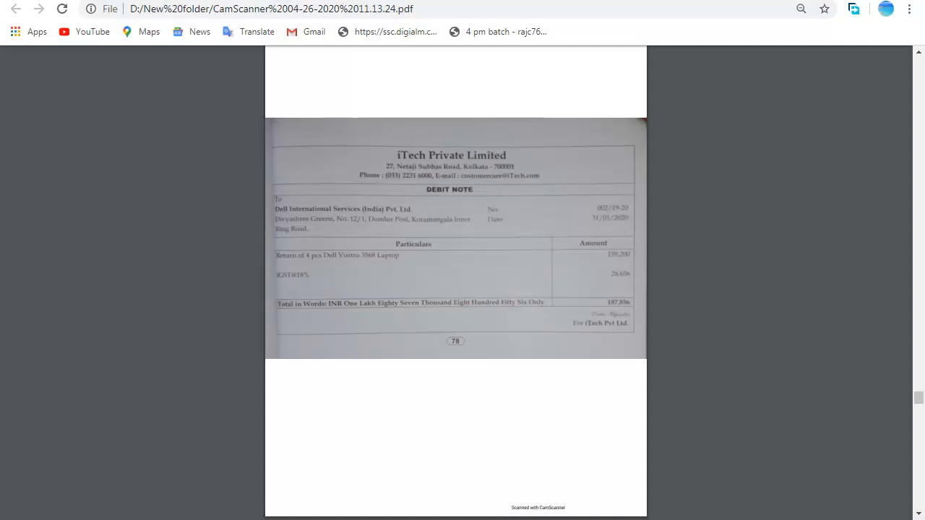
scroll(409, 358, up, 12)
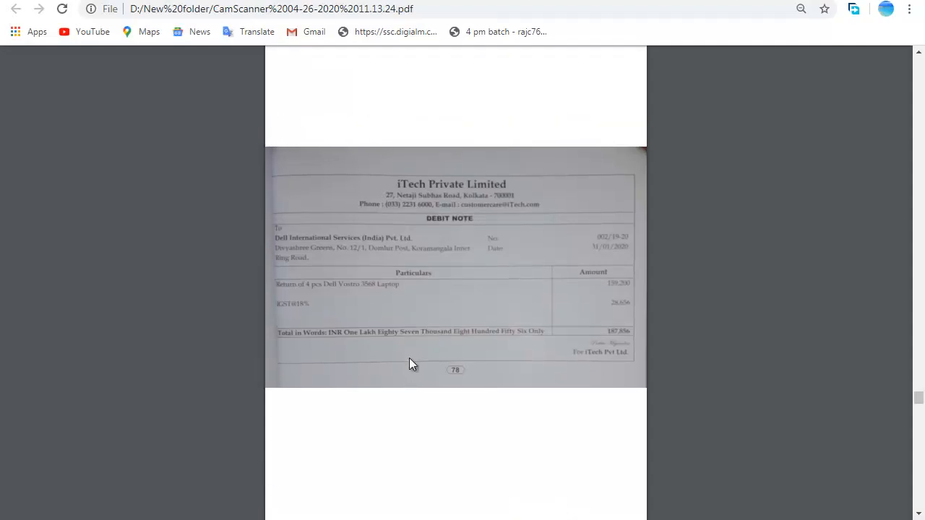
scroll(409, 364, up, 6)
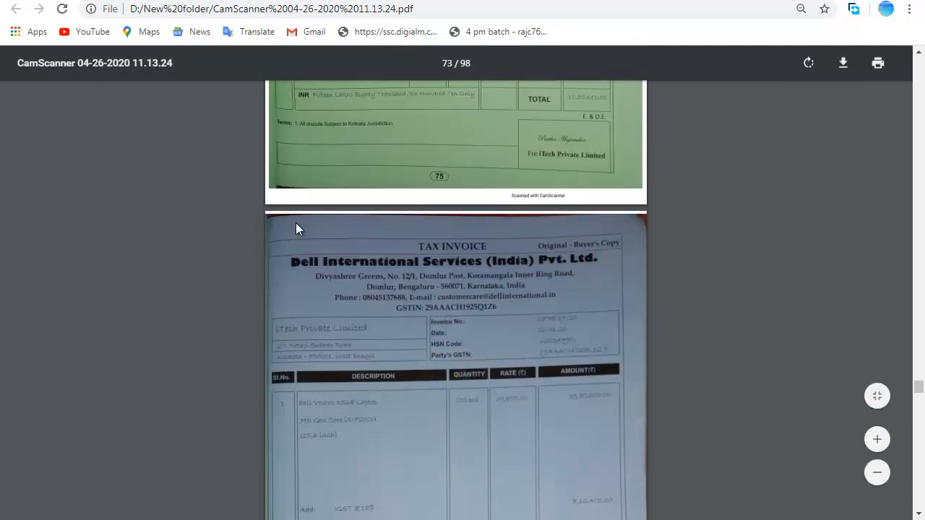
scroll(430, 180, down, 3)
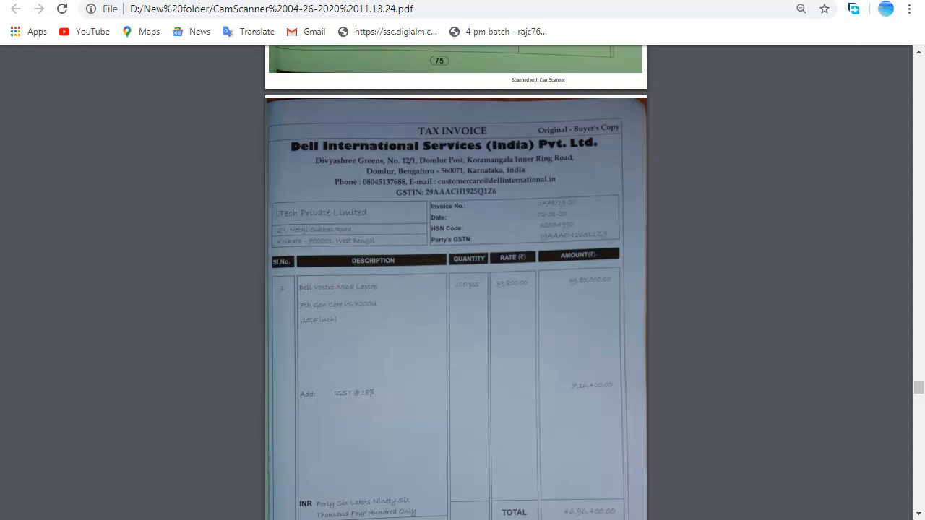
key(alt+Tab)
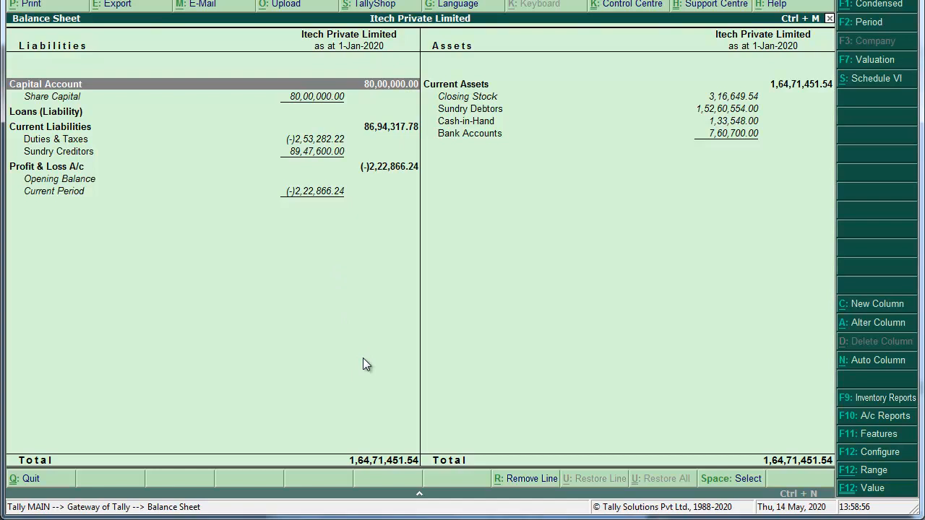
Leave the Balance Sheet and start a Purchase voucher in Accounting Vouchers.
key(Escape)
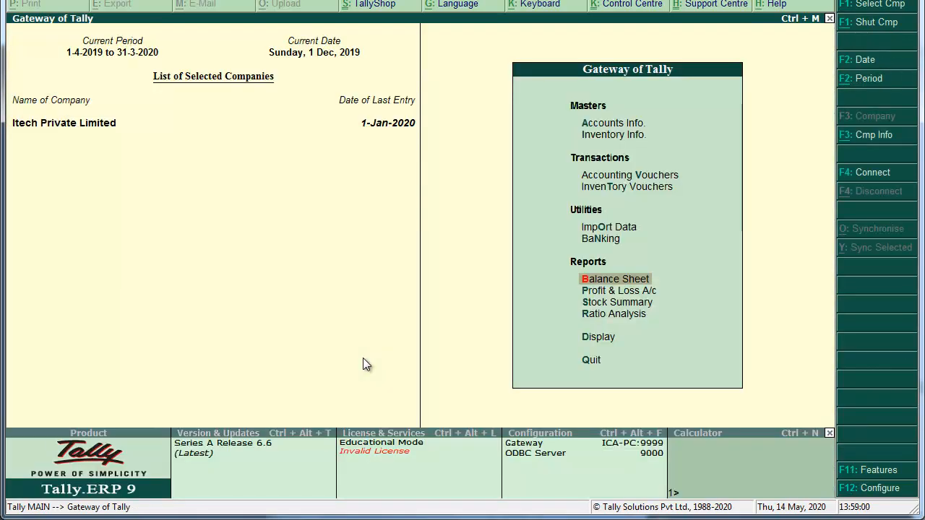
key(Up)
key(Up)
key(Up)
key(Up)
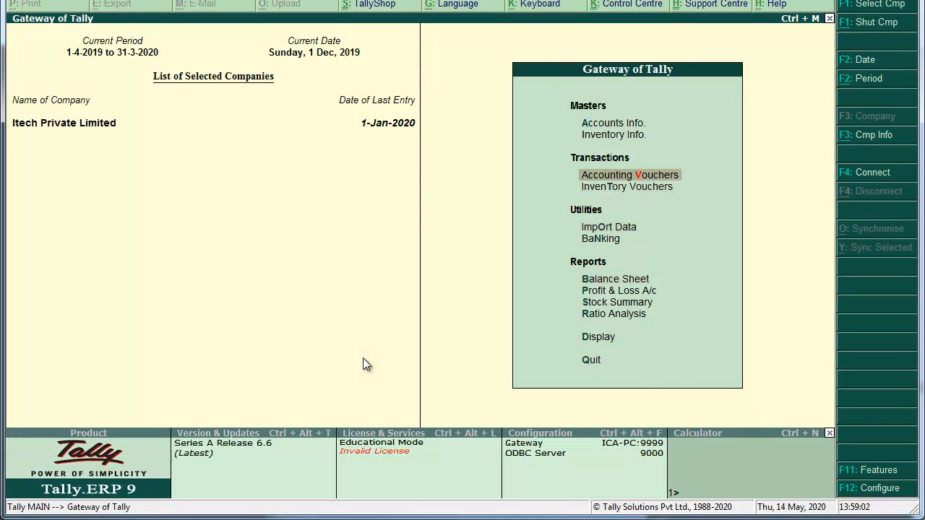
key(Return)
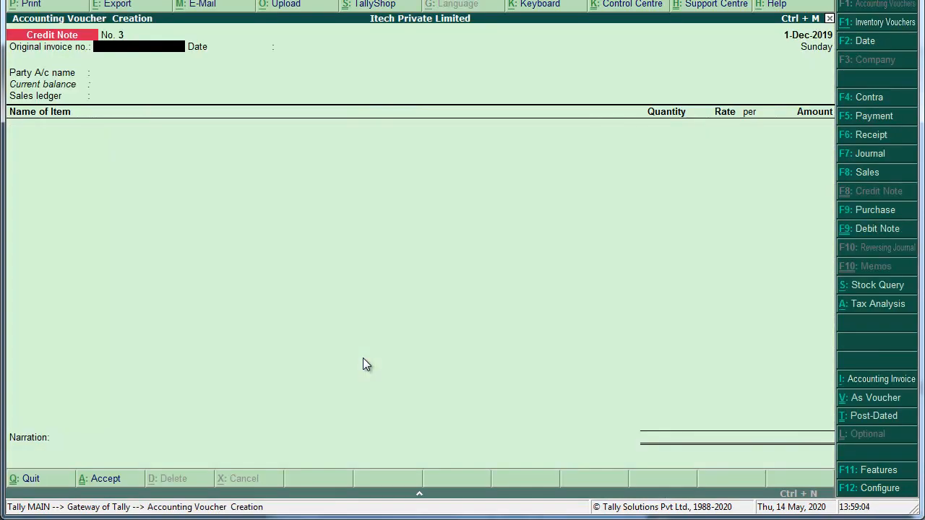
click(870, 213)
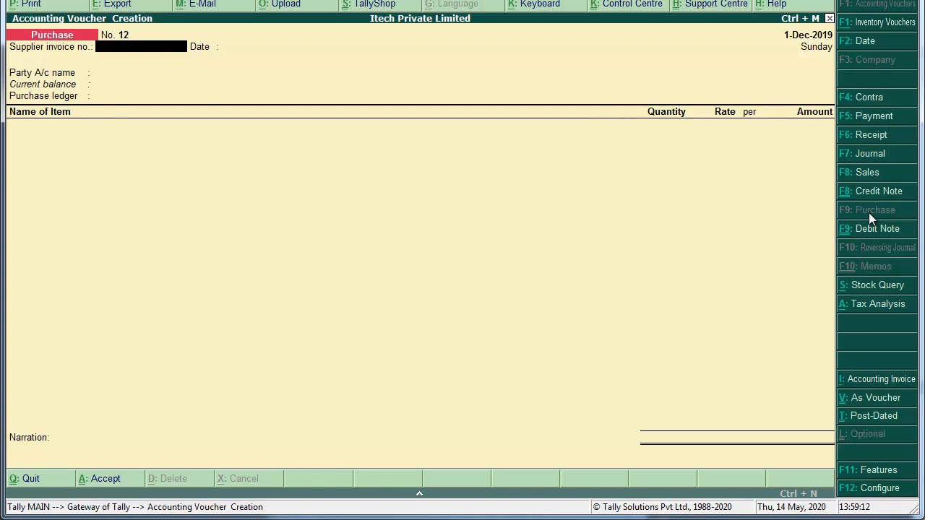
Date Purchase No. 13 as 2-Jan-2020 with supplier invoice no. 0778/19-20.
key(F2)
text(2-1)
key(Return)
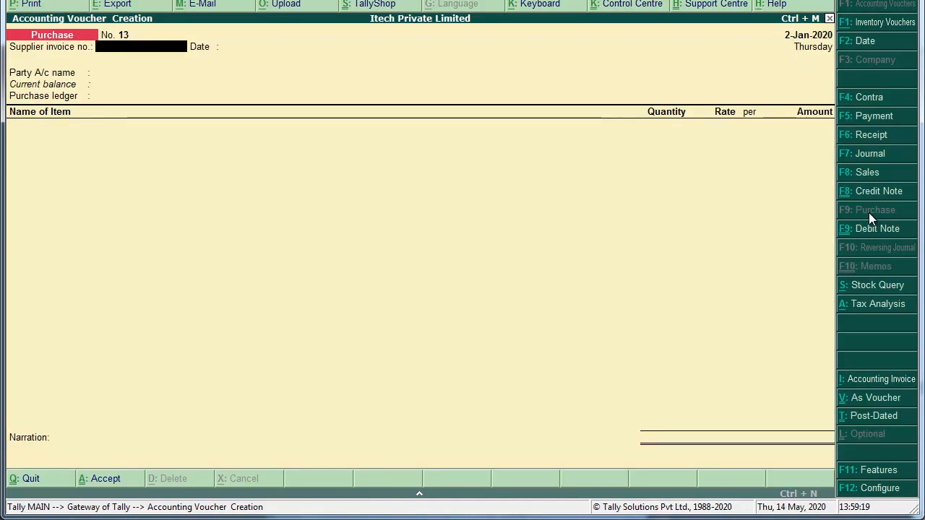
text(0778/19-20)
key(Return)
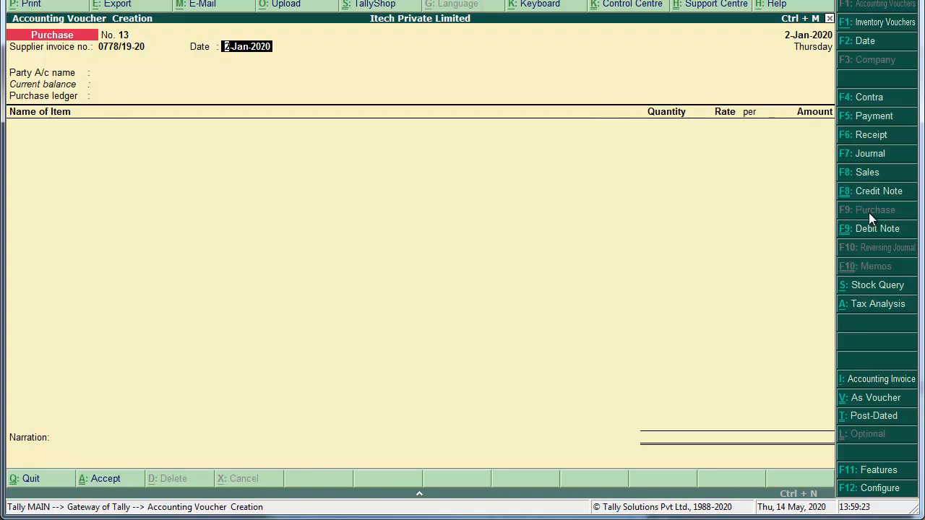
key(Return)
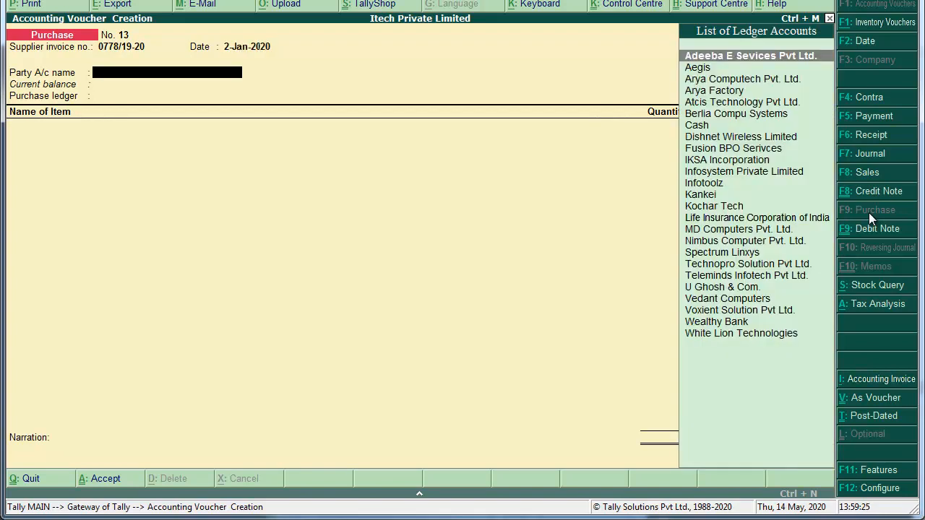
text(Dee)
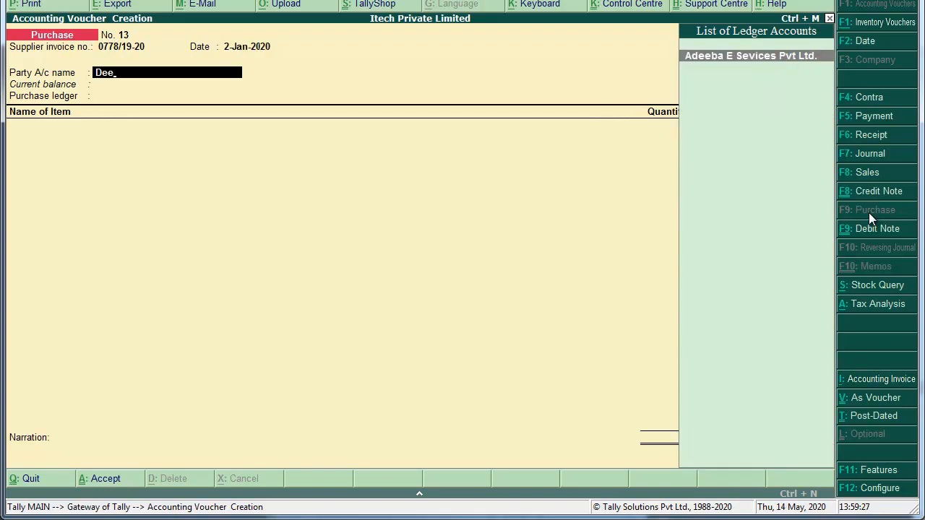
key(BackSpace)
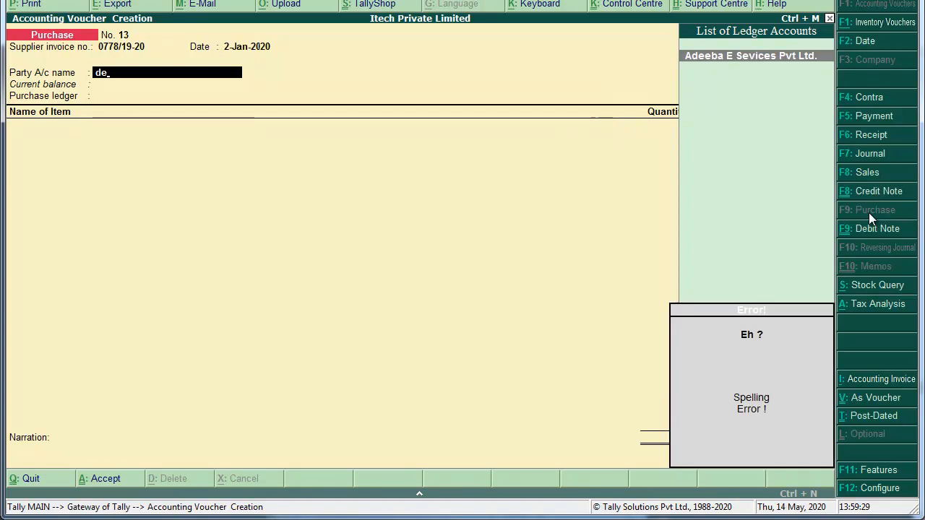
Create ledger 'Dell International Seriveces (India) Pvt. Ltd.' under Sundry Creditors and begin its address.
key(alt+c)
text(Dell)
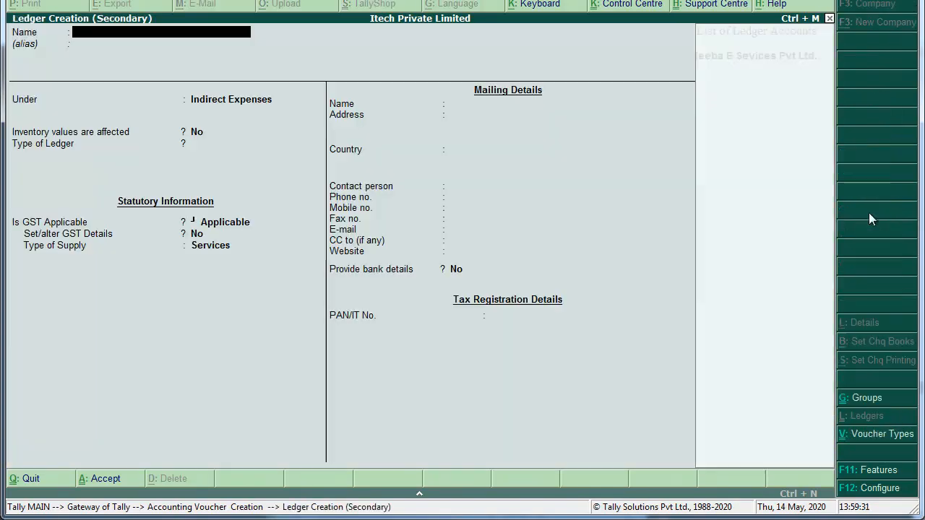
text( International)
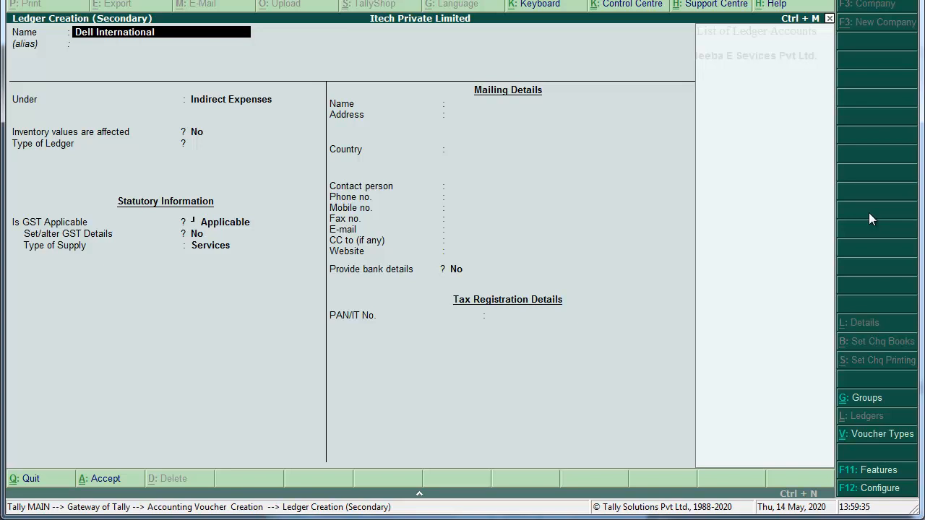
text( Seriveces (India) Pvt. Ltd.)
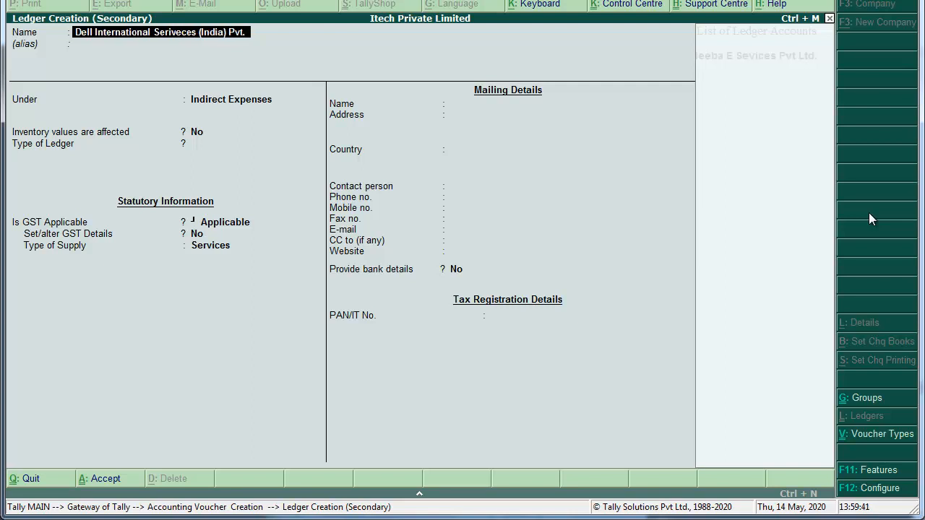
key(Return)
key(Return)
text(Sund)
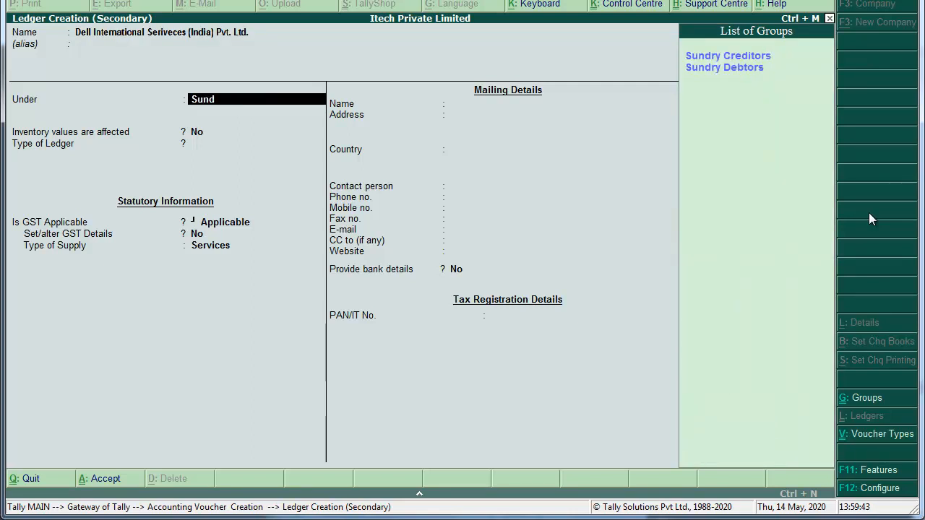
key(Return)
key(Return)
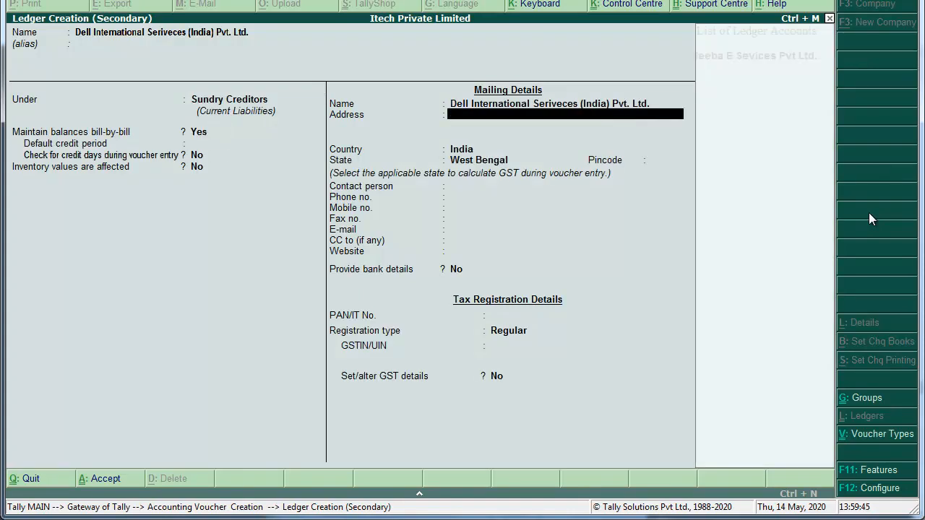
text(Dic)
key(BackSpace)
text(vyshree Greens, No. 12/1,Domlur Post,)
key(Return)
Complete the supplier's address, pincode, state Karnataka, Regular registration and GSTIN, then save the ledger.
text(Kora)
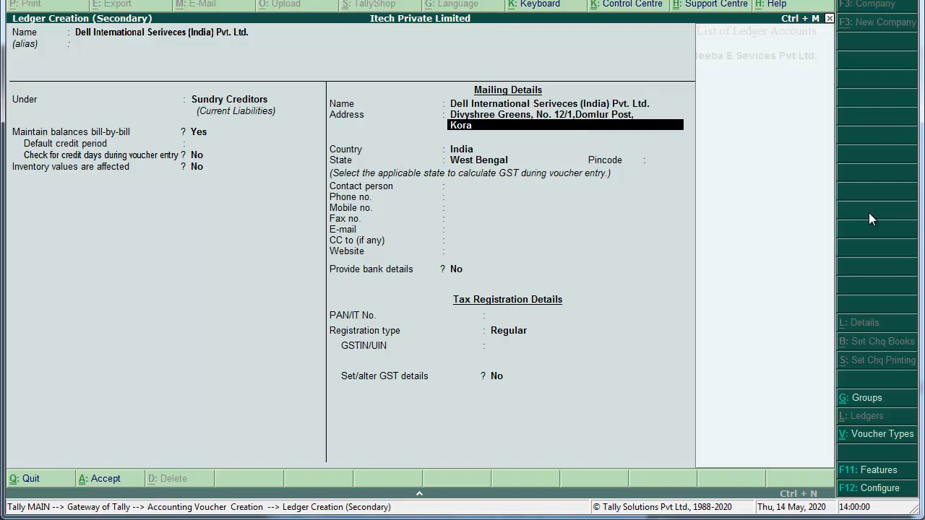
text(mangala Inner Ring Rto)
key(BackSpace)
key(BackSpace)
text(oad)
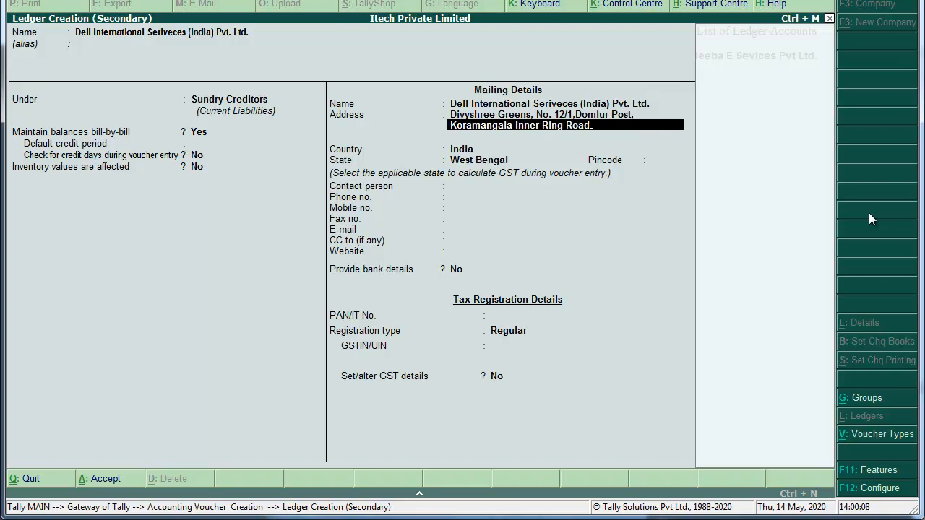
text(,)
key(Return)
text(Bengalur)
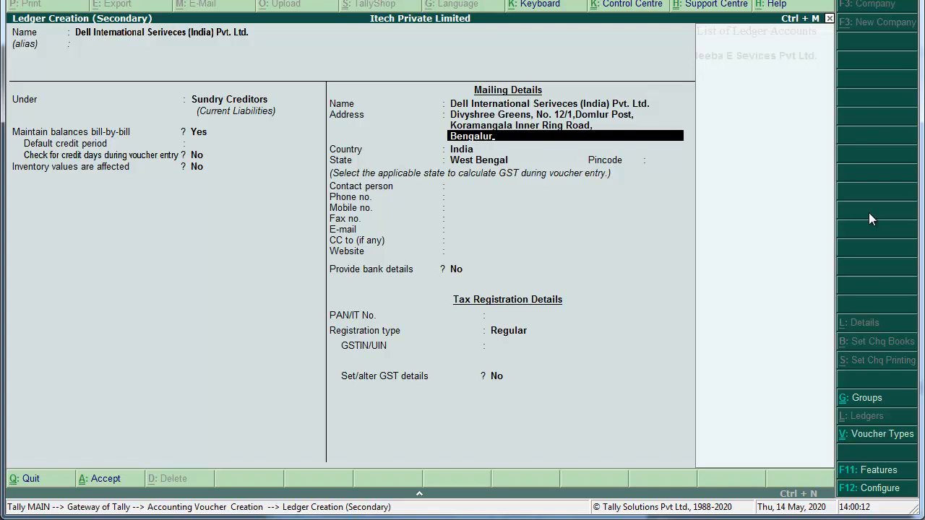
text(u - 560071, Karnataka, india)
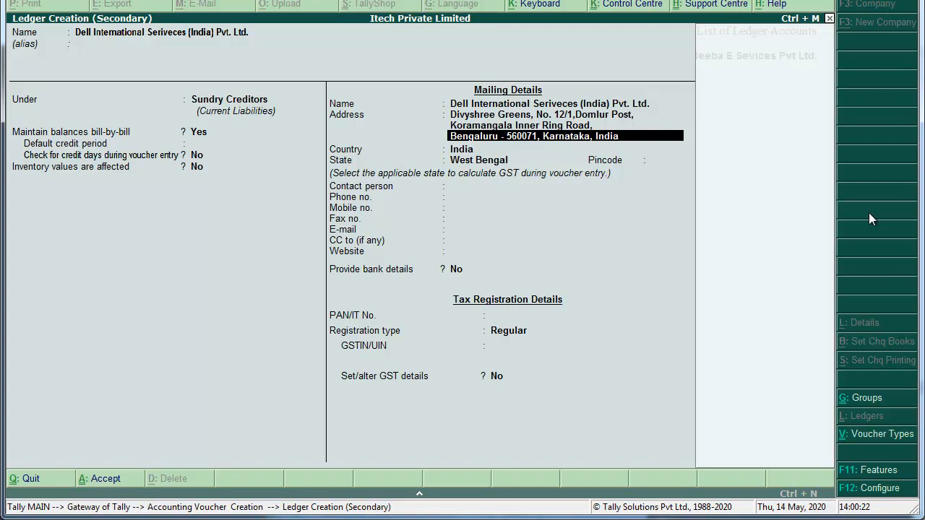
key(Return)
key(Return)
text(Karna)
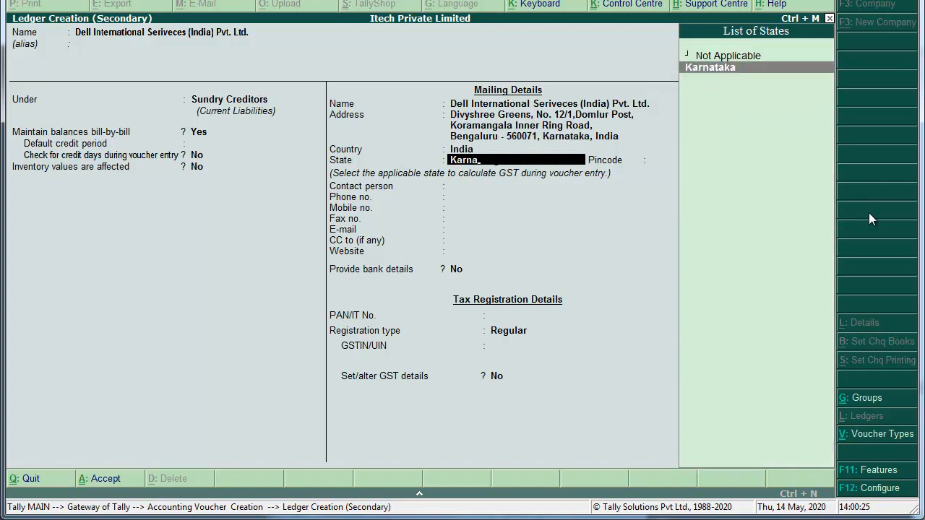
key(Return)
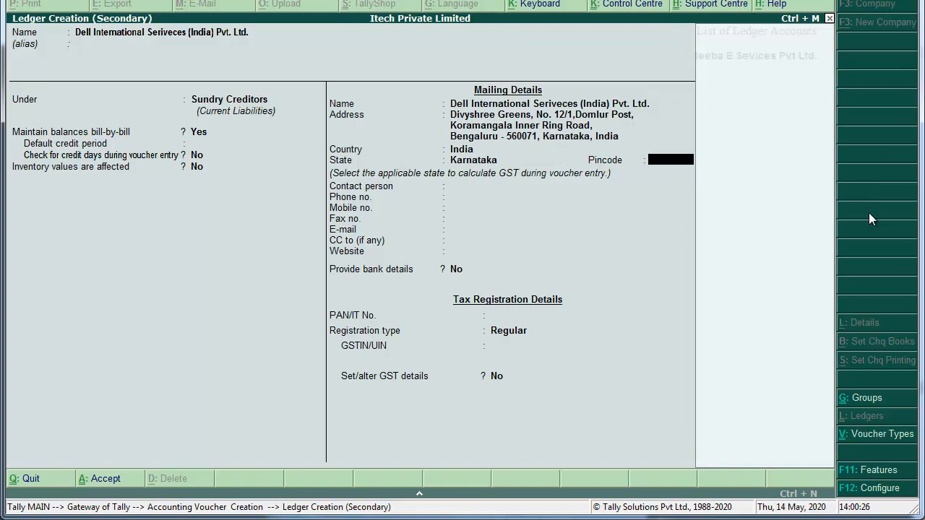
text(560071)
key(Return)
key(Return)
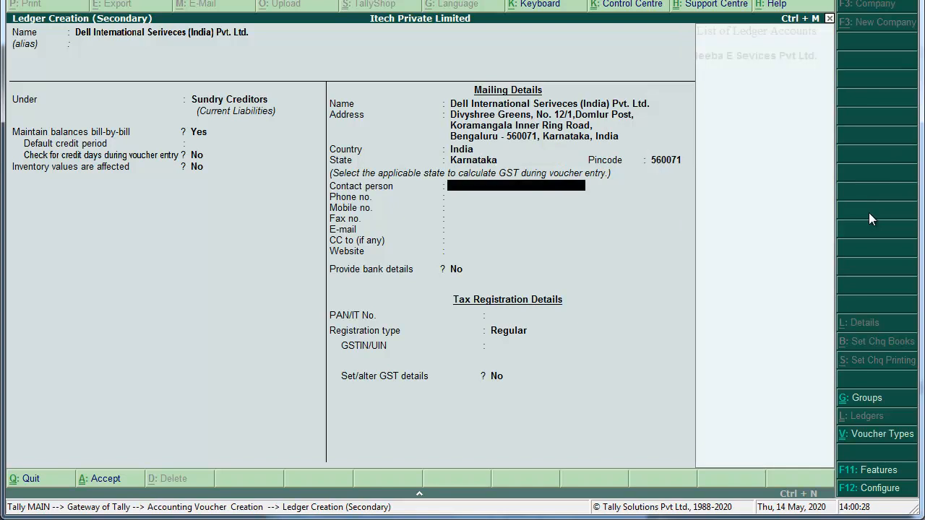
key(Return)
key(Return)
key(Return)
key(Return)
key(Return)
key(Return)
key(Return)
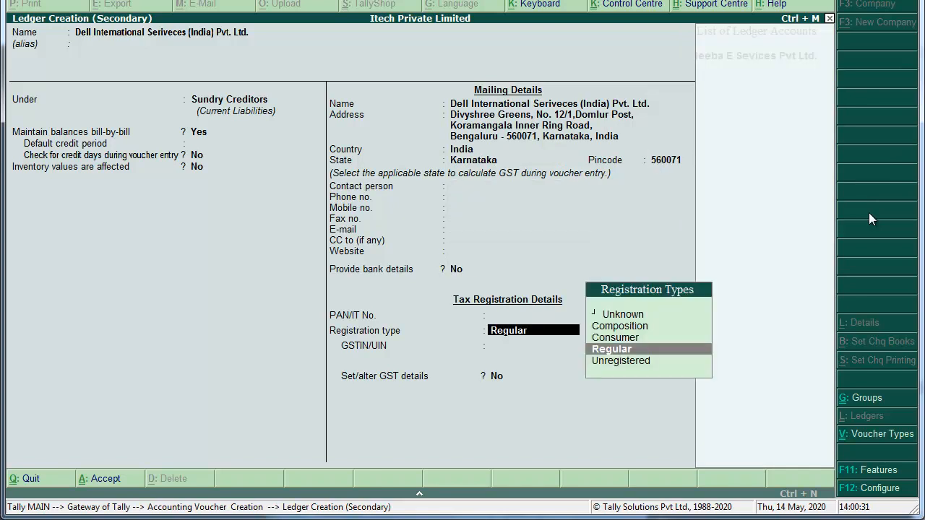
key(Return)
key(Return)
key(Return)
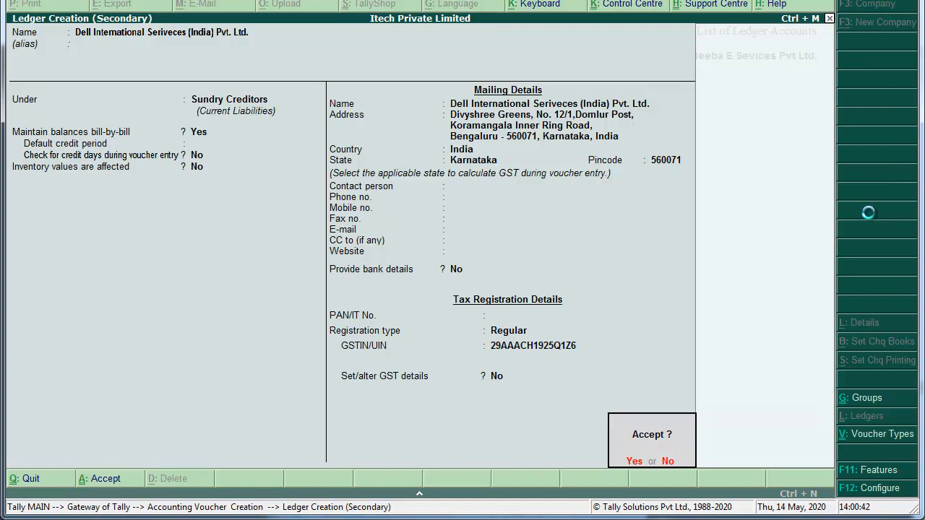
key(Return)
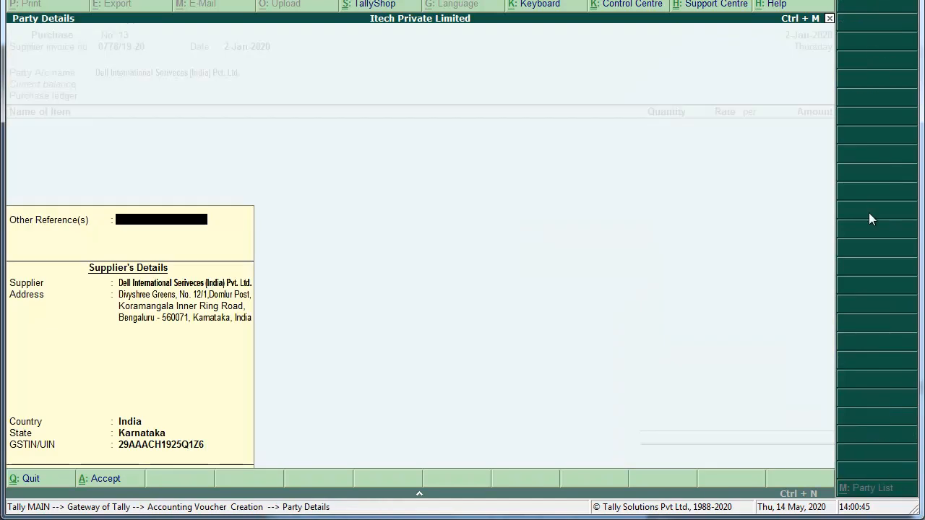
Accept the party details, use Purchase as the purchase ledger, and begin a new stock item.
key(Return)
key(Return)
key(Return)
key(Return)
key(Return)
key(Return)
key(Return)
key(Return)
key(Return)
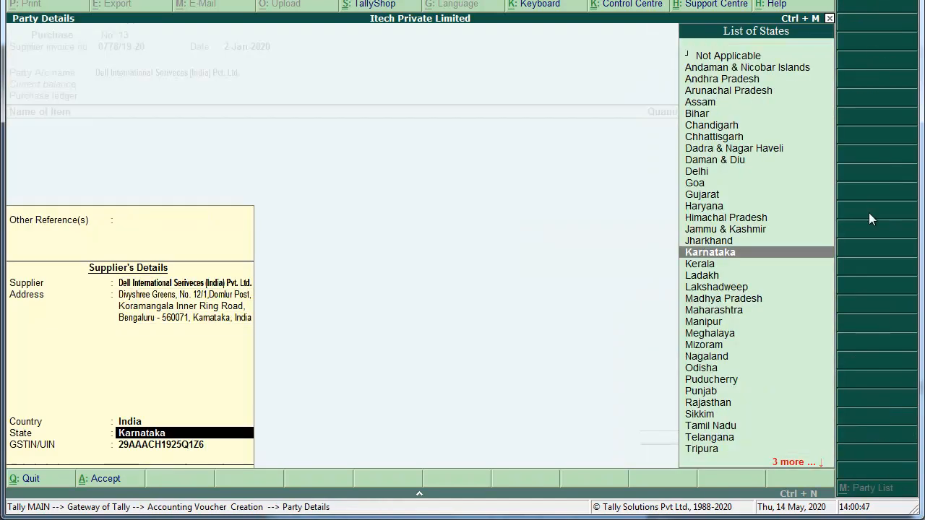
key(Return)
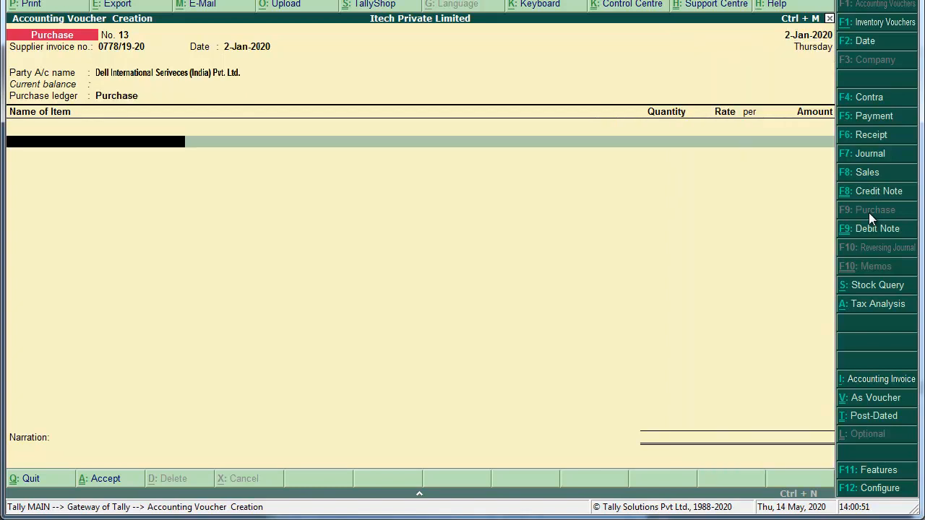
text(d)
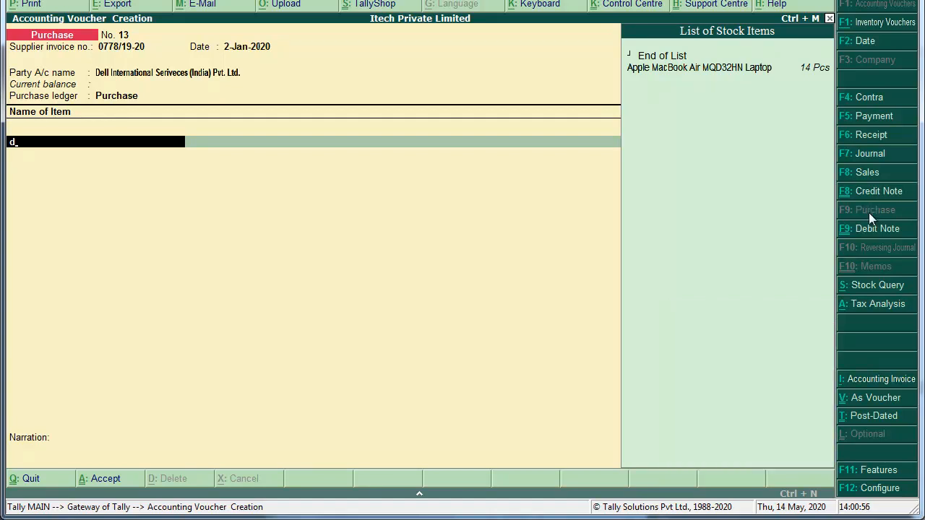
key(alt+c)
Name the stock item 'Dell Vastro 3568 Laptop' with Pcs as its unit.
text(Dell In)
key(BackSpace)
key(BackSpace)
text(Vastro)
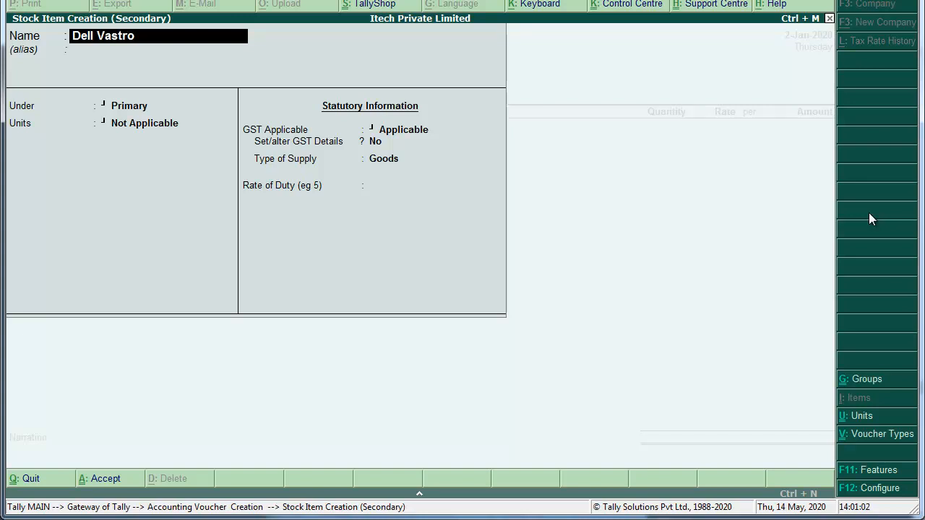
text( 3568 La)
text(op)
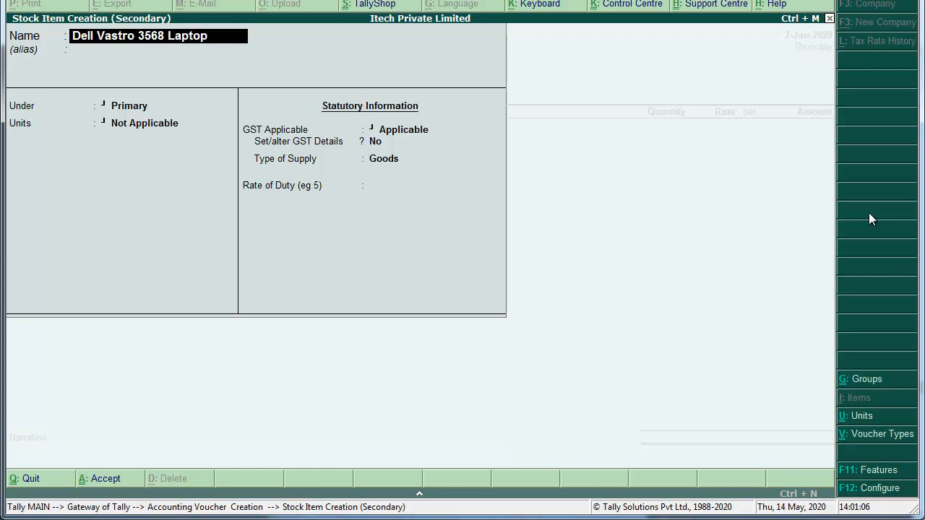
key(Return)
key(Return)
key(Return)
text(pcs)
key(Return)
key(Return)
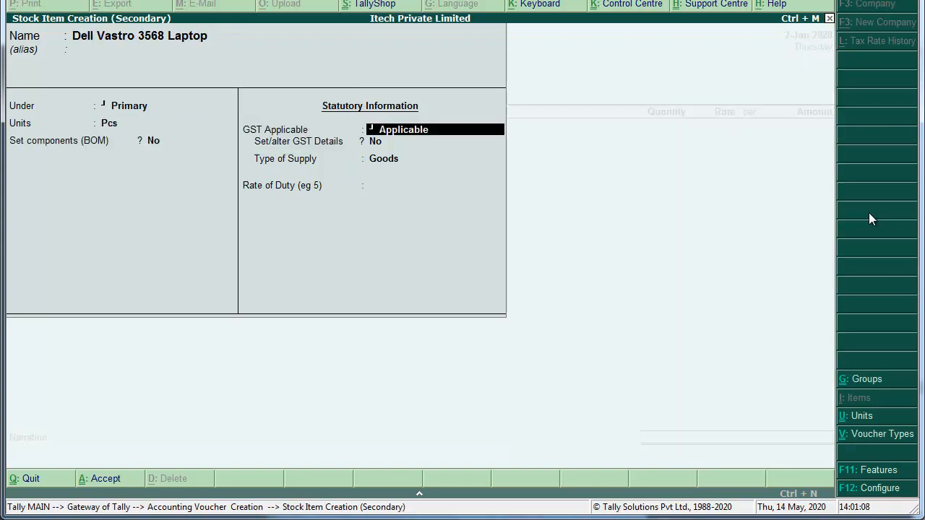
Give the item GST details: HSN 8471, Taxable at 18% IGST, supply type Goods.
key(Return)
key(y)
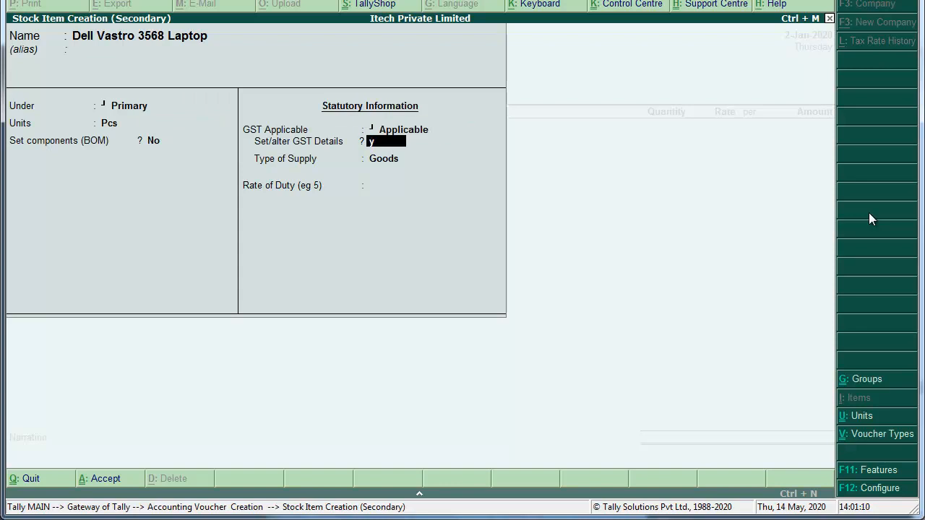
key(Return)
text(Dell Vast)
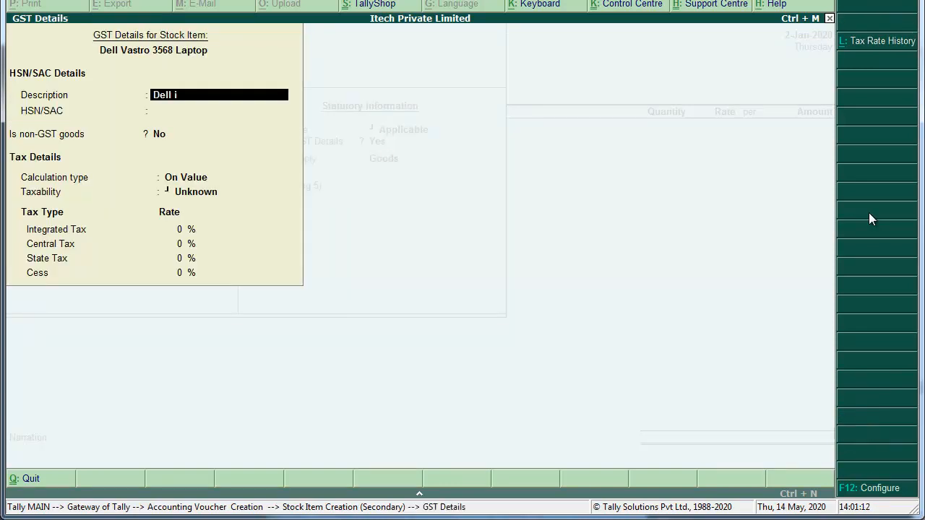
text(ro 3568 Laptop)
key(Return)
text(8471)
key(Return)
key(Return)
key(Return)
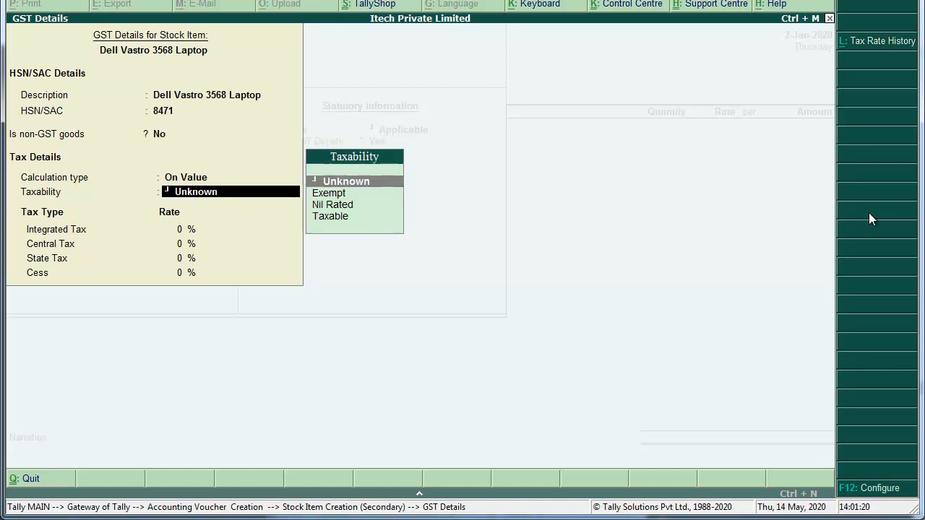
key(Down)
key(Down)
key(Down)
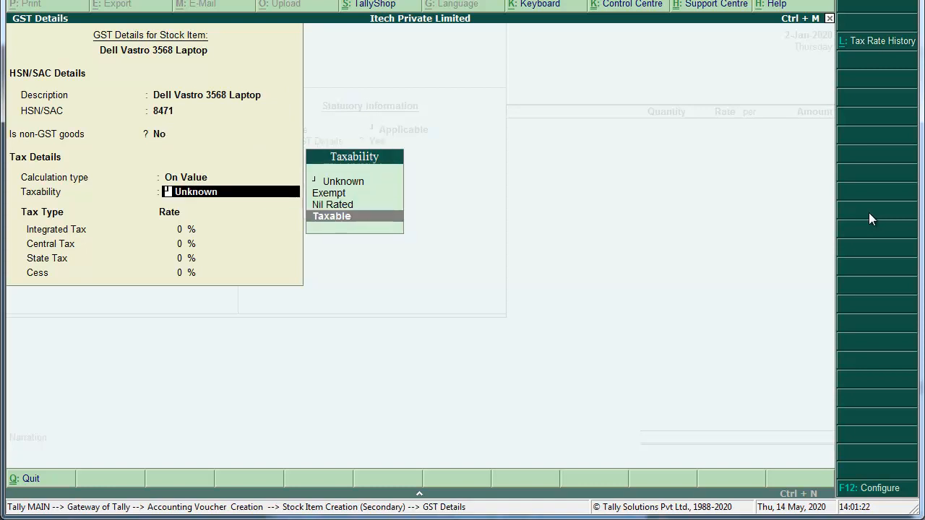
key(Return)
text(18)
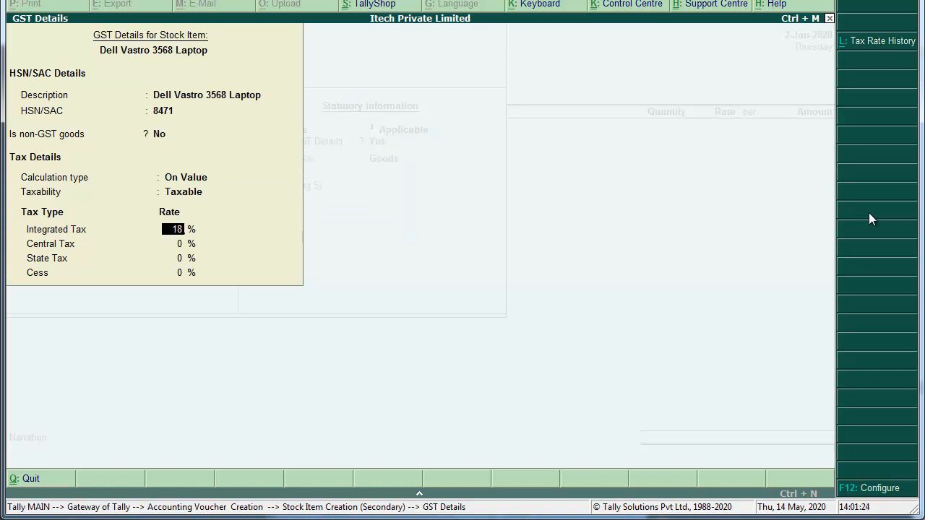
key(Return)
key(Return)
key(Return)
key(Return)
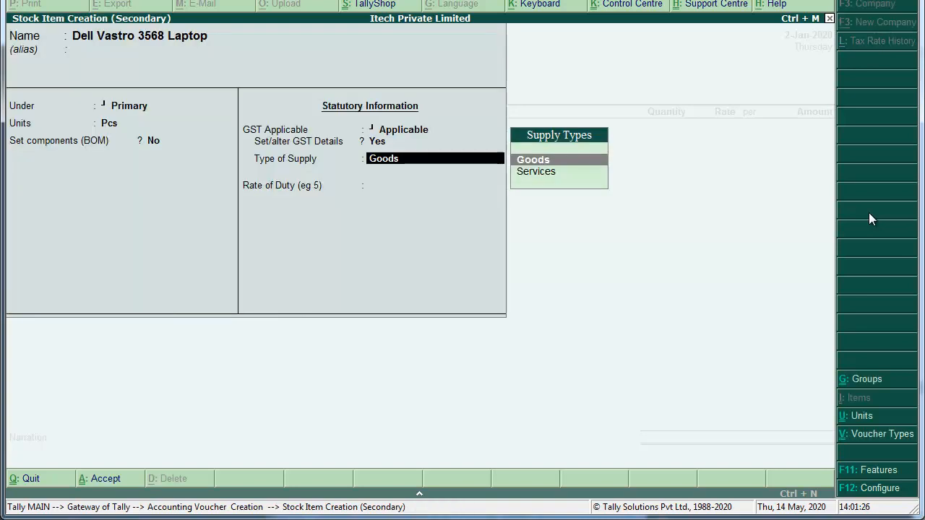
key(Return)
key(Return)
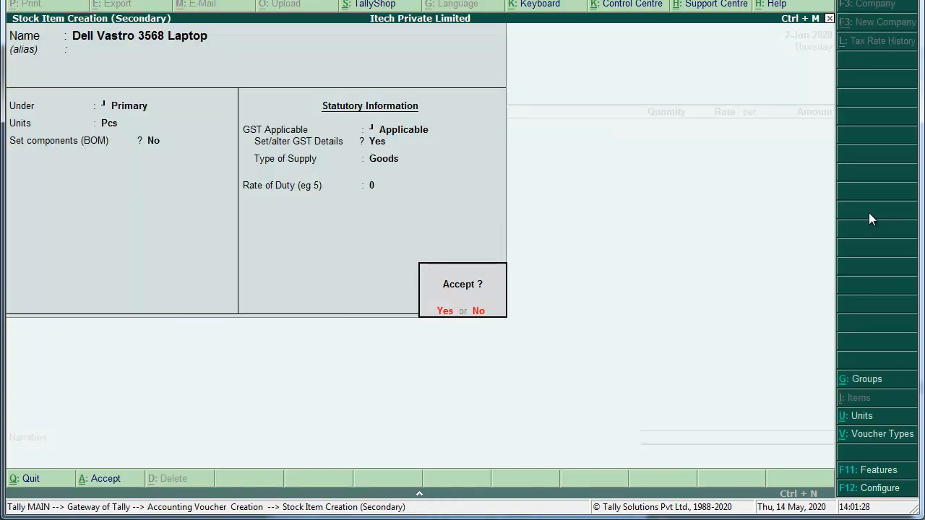
key(Return)
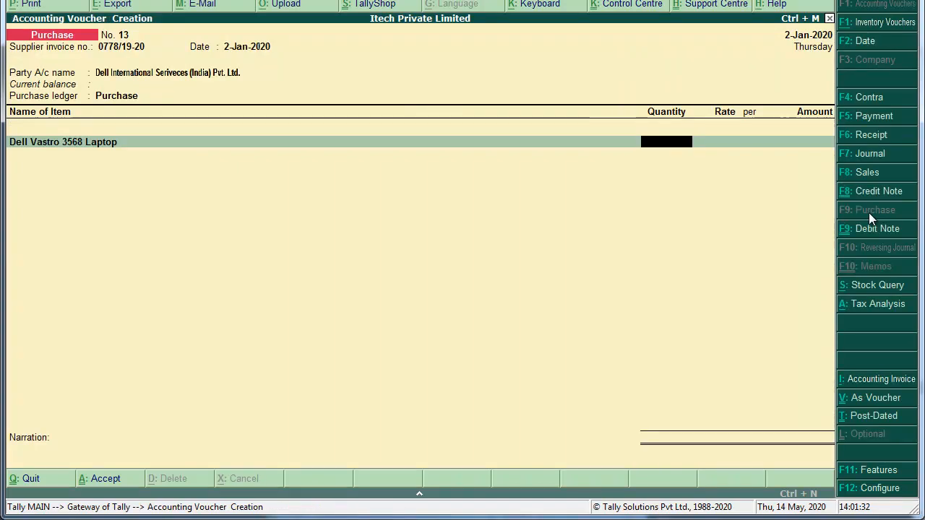
Enter 100 Pcs at 39,800 per piece, totalling 39,80,000.00, and end item entry.
text(100)
key(Return)
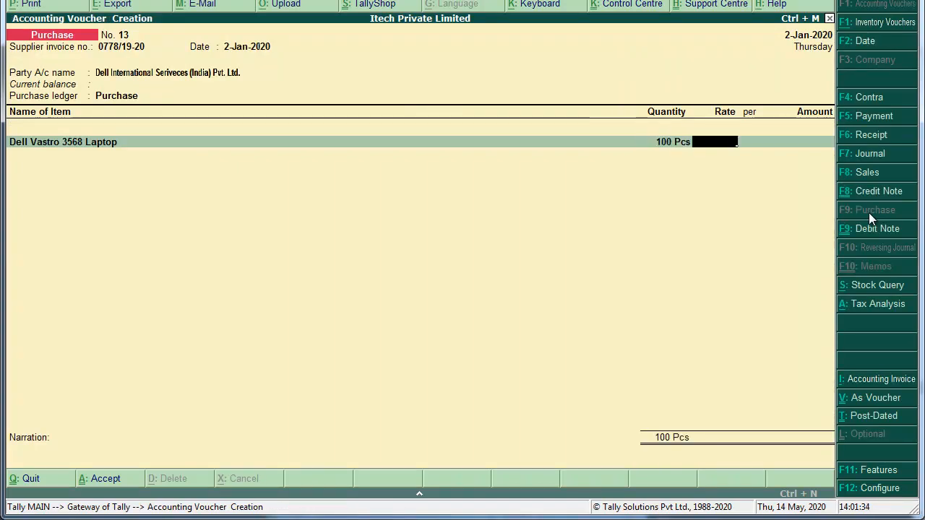
text(38)
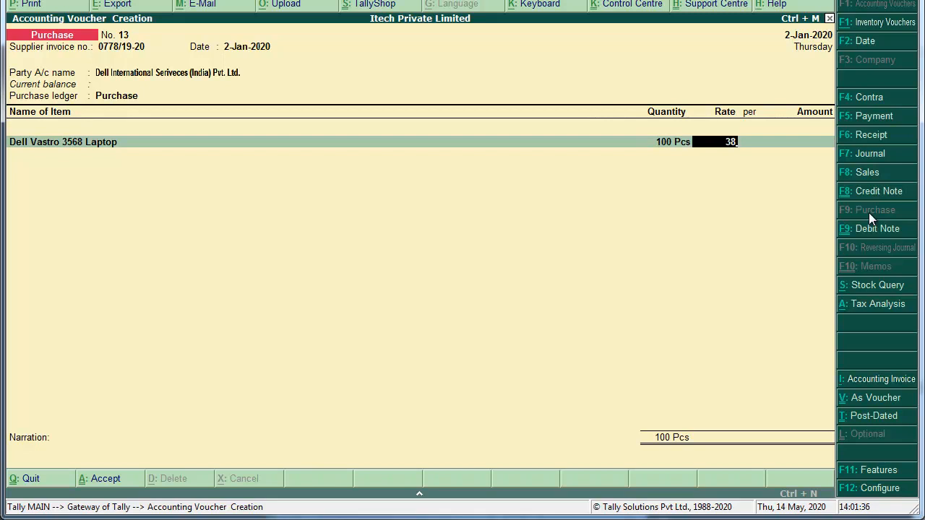
key(BackSpace)
text(9800)
key(Return)
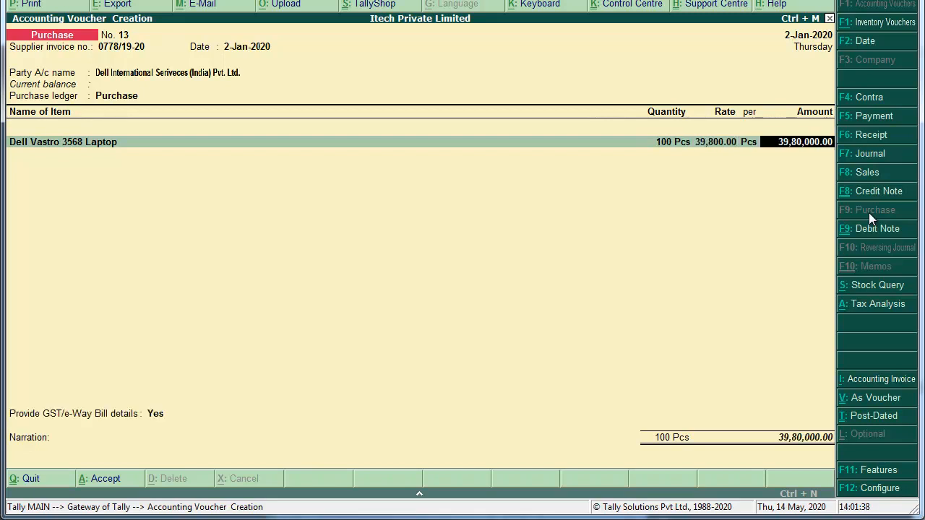
key(Return)
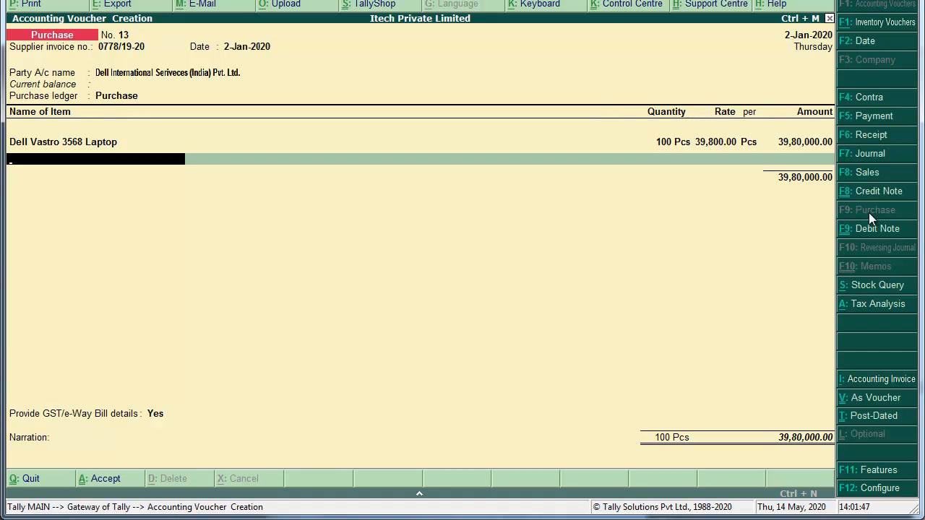
key(Return)
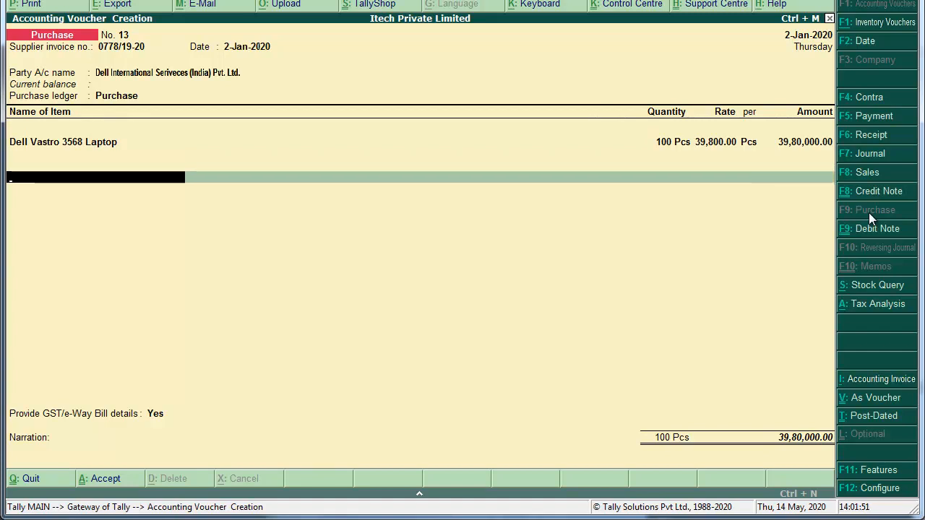
Add Input IGST 7,16,400.00, skip e-Way Bill details, narrate 'Bieng Goods Purchased.' and save.
text(input ig)
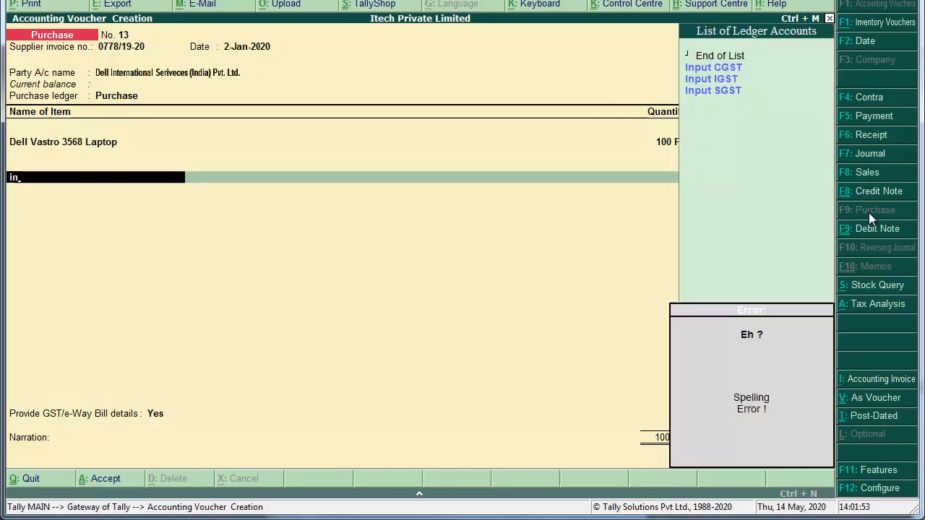
key(Return)
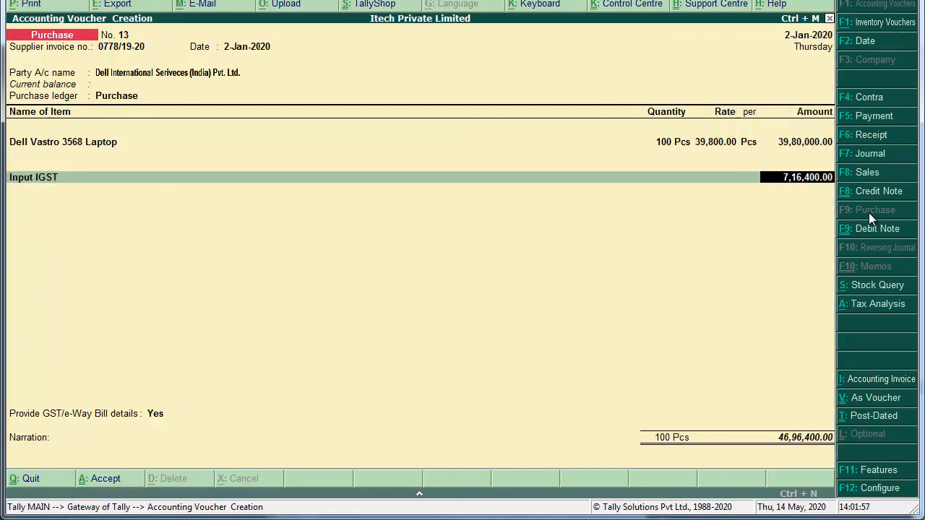
key(Return)
key(Return)
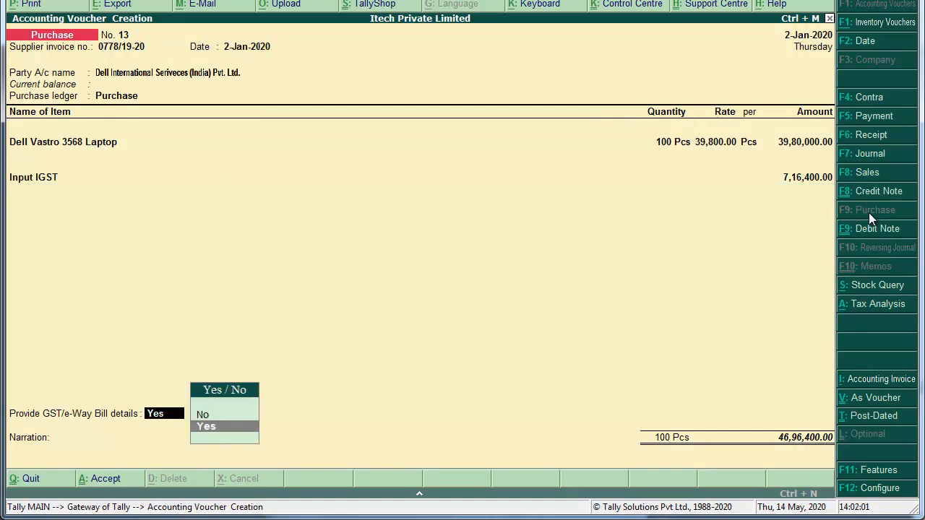
key(Up)
key(Return)
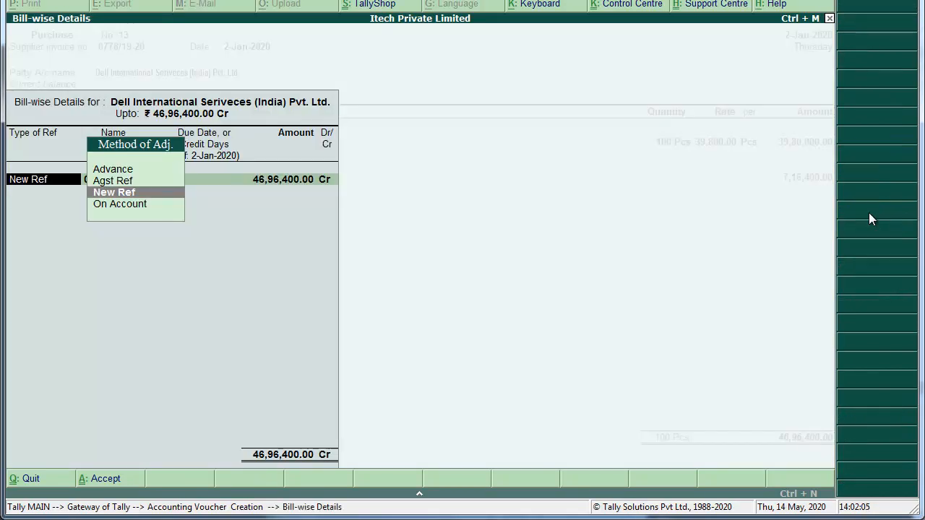
key(Return)
key(Return)
key(Return)
key(Return)
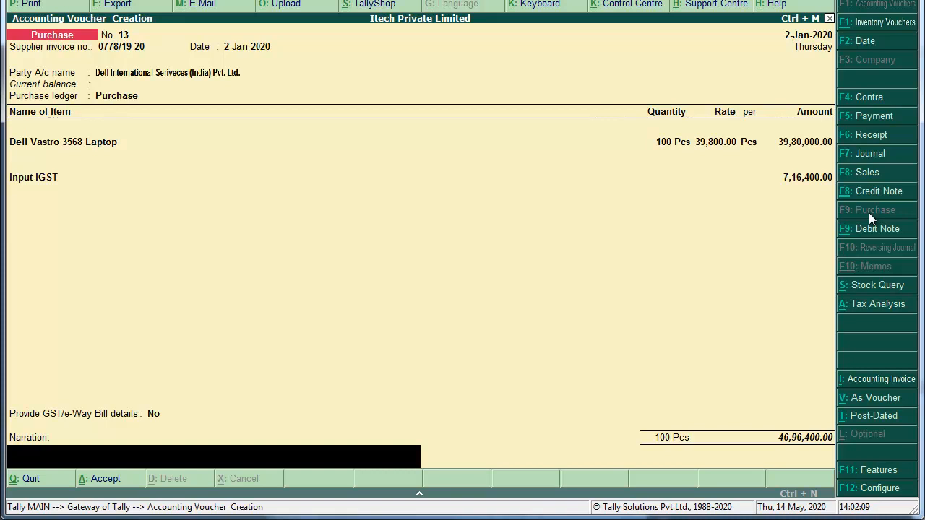
text(Bieng Goods Purchased.)
key(Return)
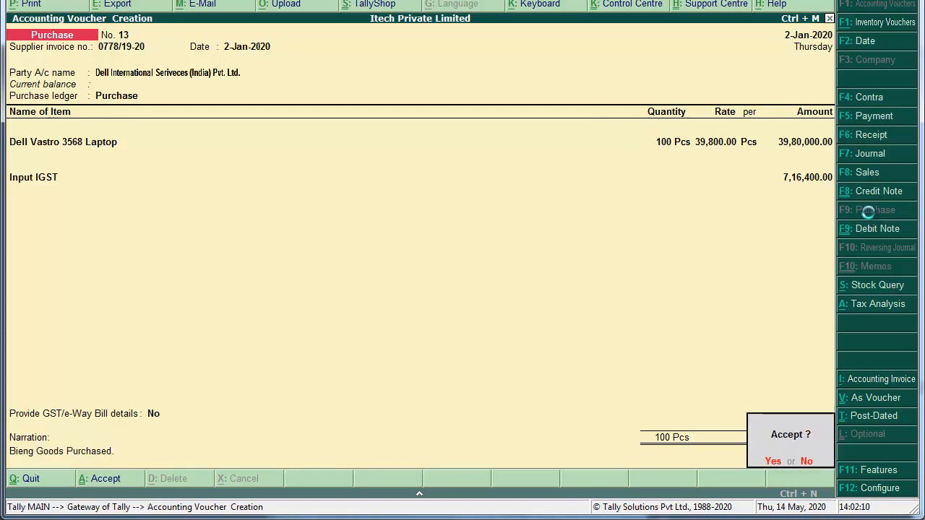
key(Return)
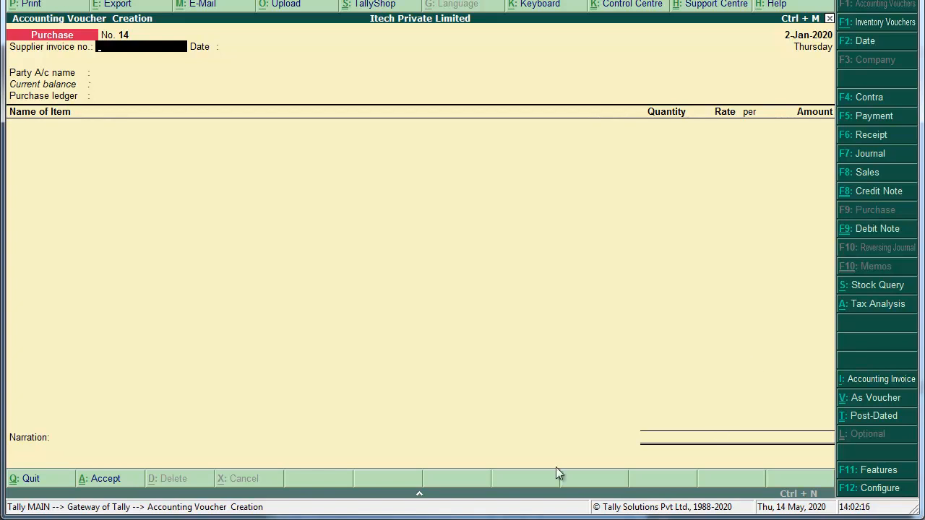
key(alt+Tab)
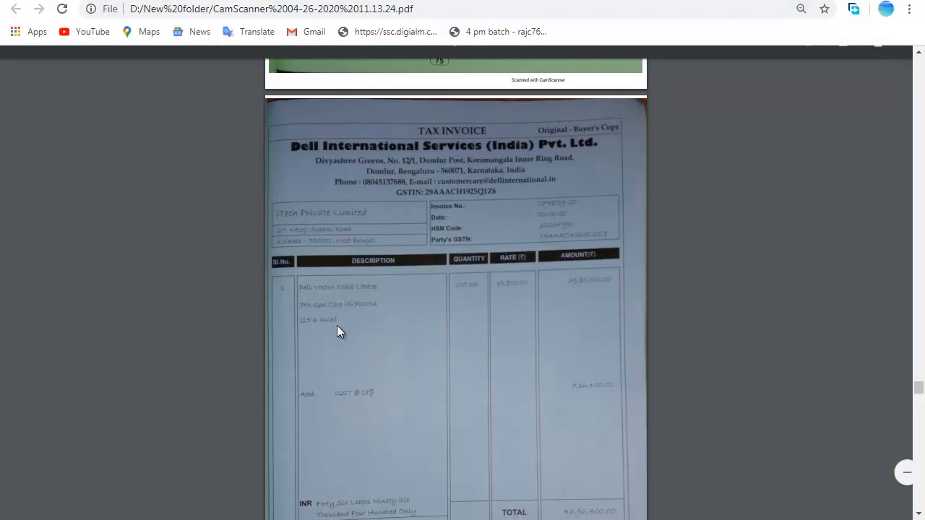
scroll(336, 325, down, 10)
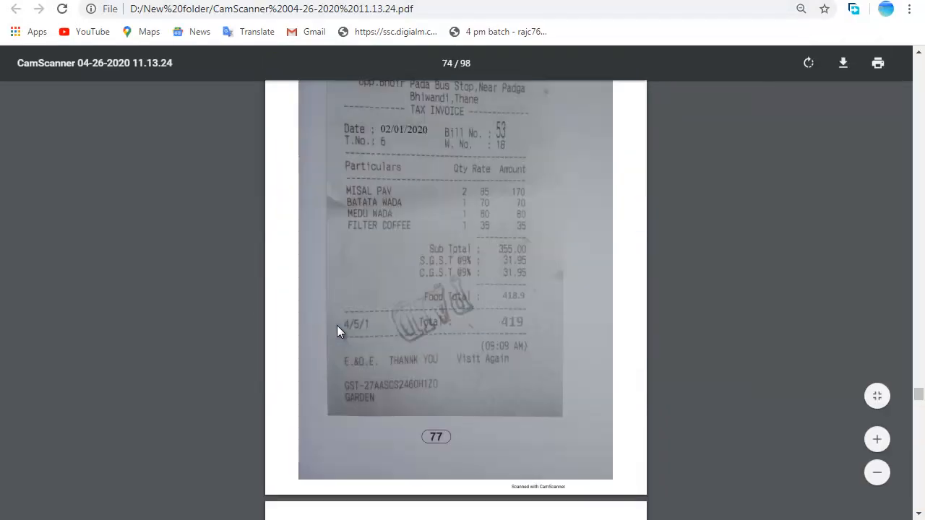
scroll(337, 326, up, 3)
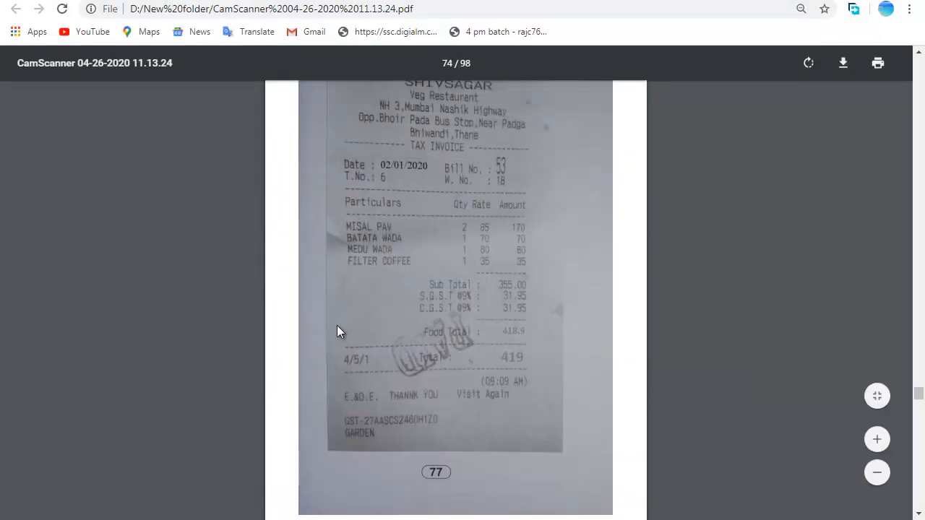
scroll(337, 325, up, 1)
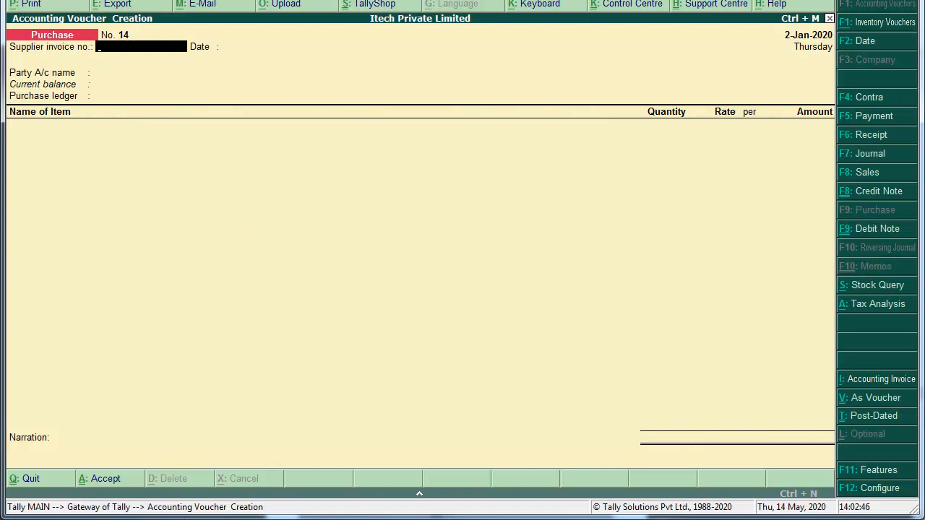
Return to Tally and switch to a new Payment voucher No. 13.
key(alt+Tab)
key(F5)
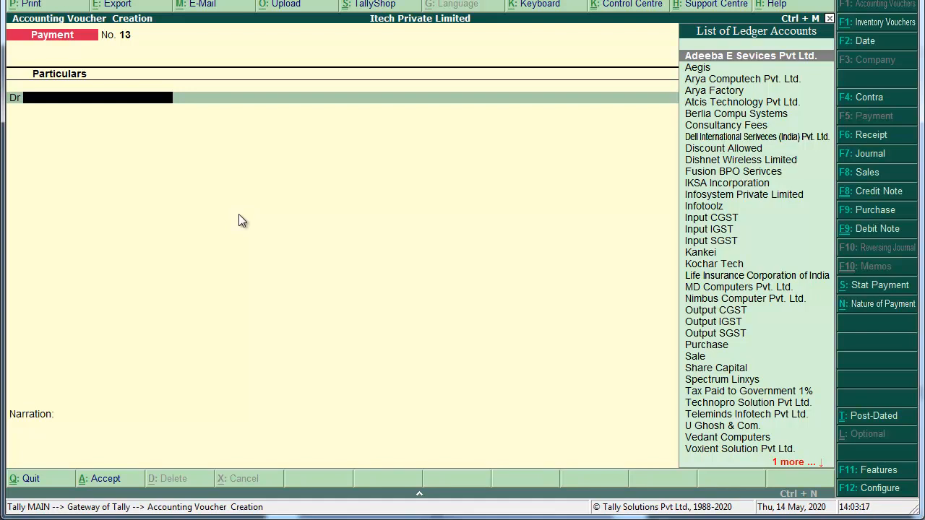
Create a ledger named 'Expenses in Restaurant' under Indirect Expenses.
key(alt+c)
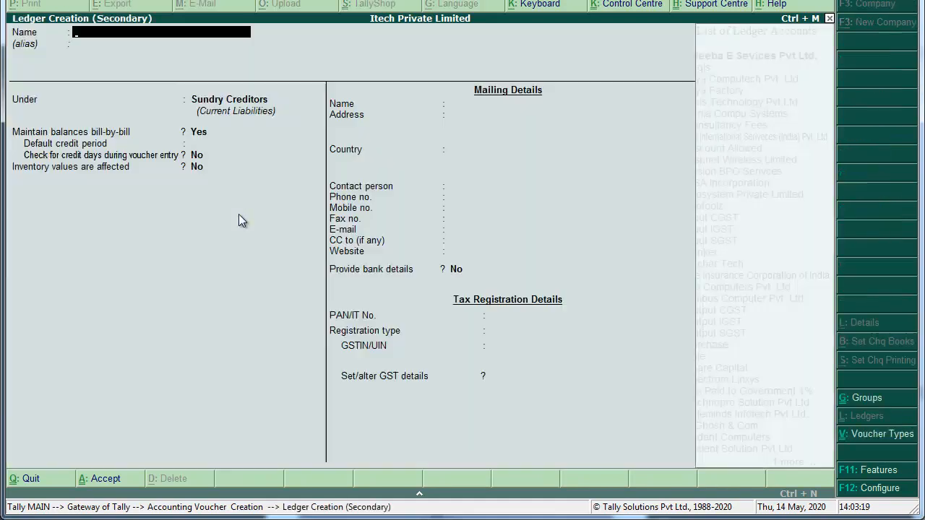
text(Expenses c)
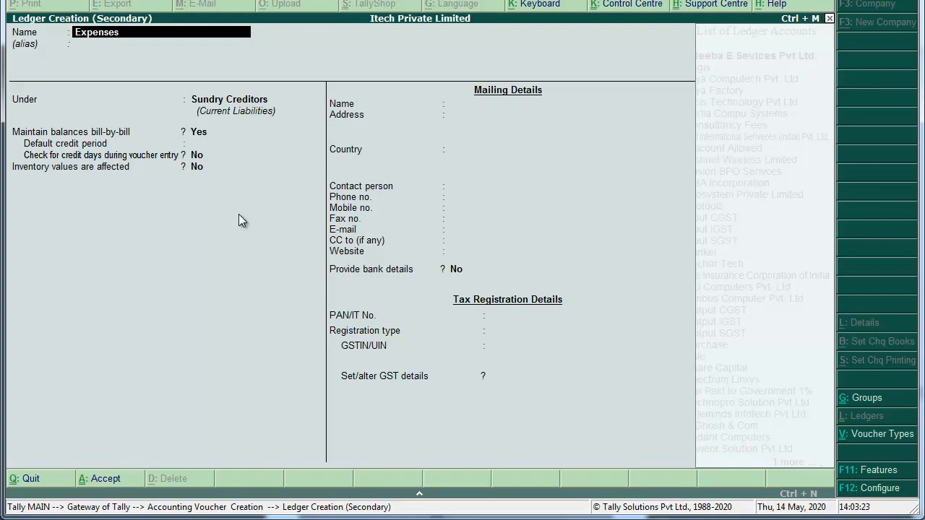
key(BackSpace)
text(in Restaurant)
key(Return)
key(Return)
text(Ind)
key(Return)
key(Down)
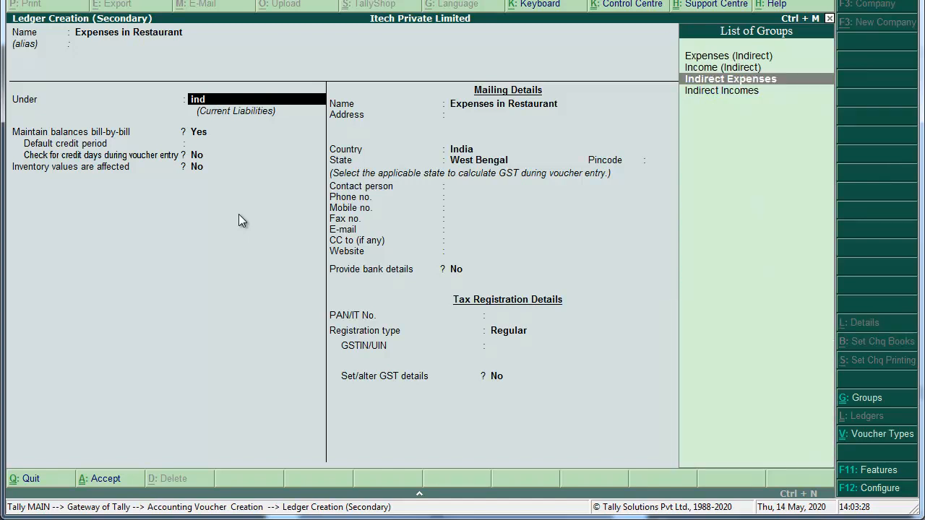
key(Return)
key(Return)
key(Return)
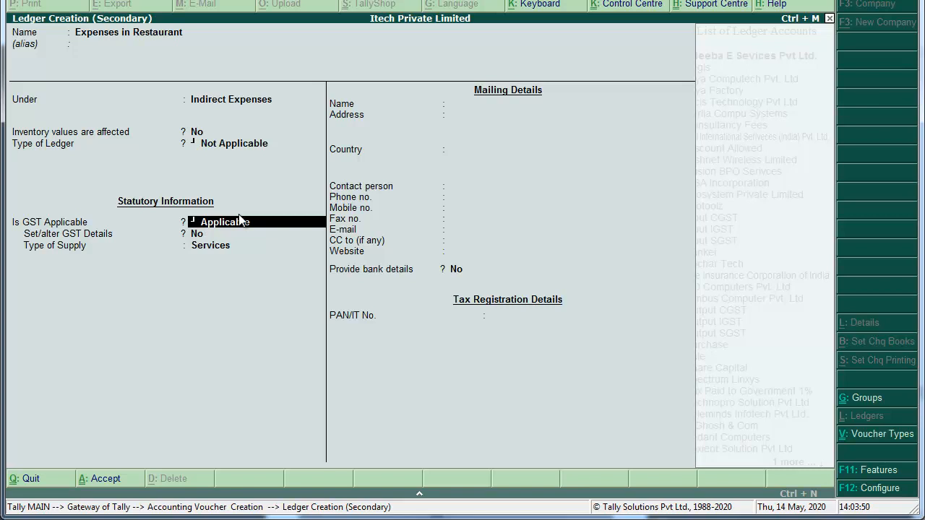
Mark the ledger's GST and assessable value as Not Applicable and finish it.
click(241, 220)
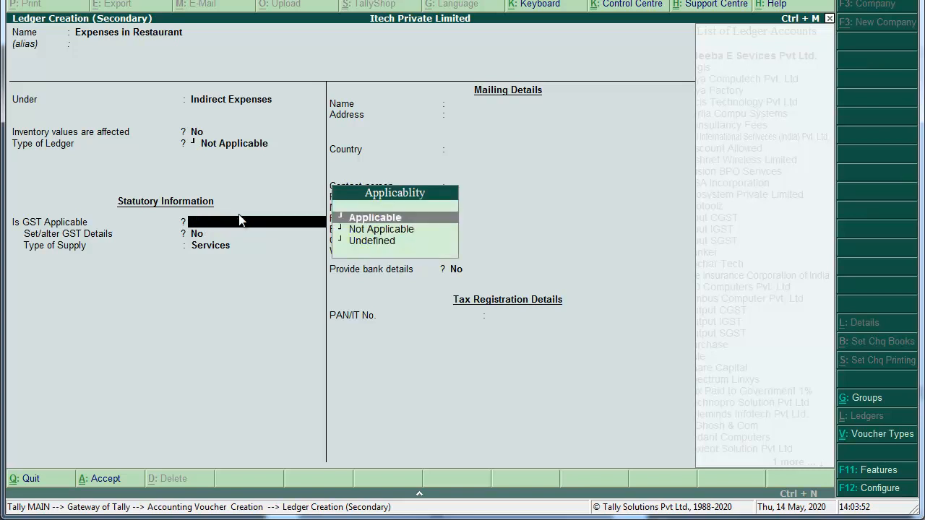
key(Return)
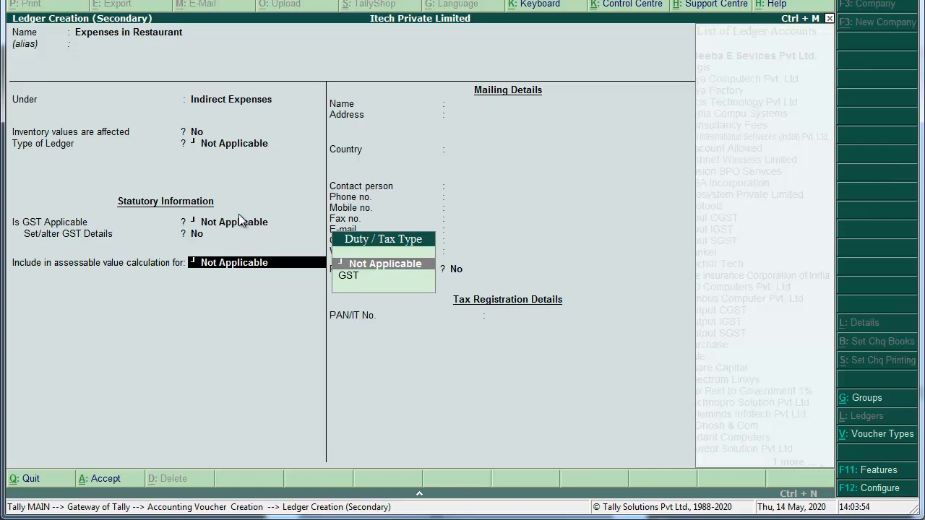
key(Return)
key(Return)
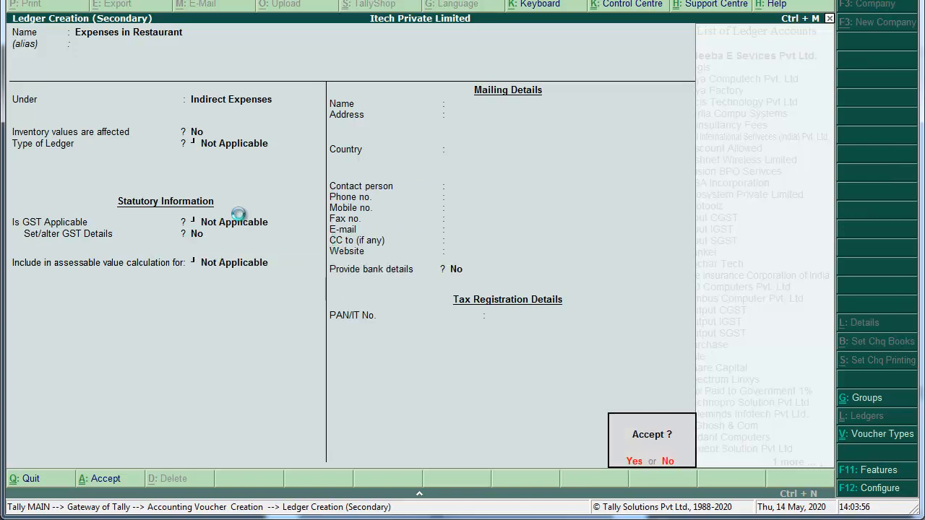
key(Return)
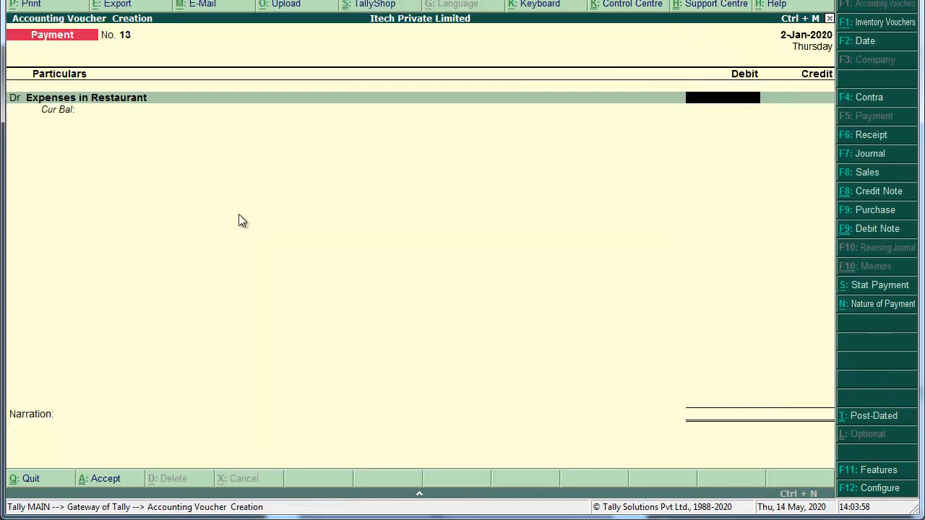
Debit 419.00 to Expenses in Restaurant against Cash, add a narration, and save.
text(419)
key(Return)
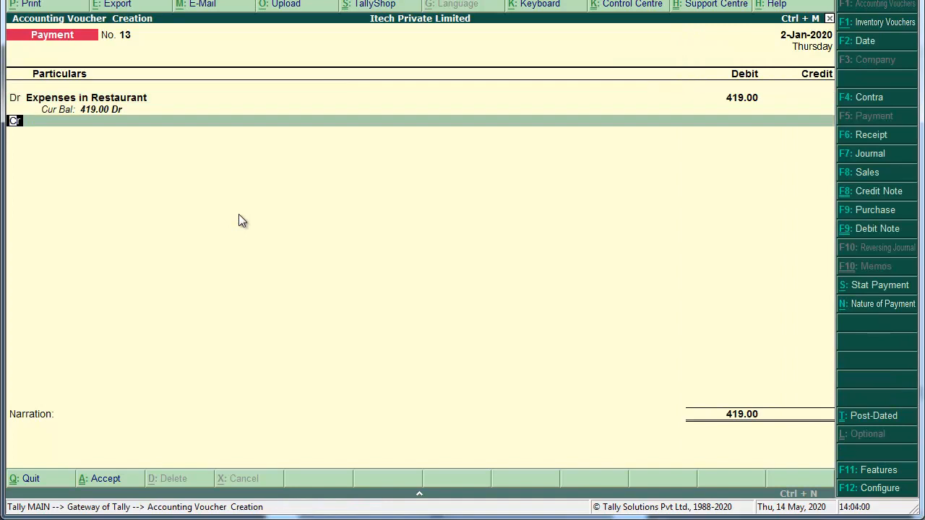
text(V)
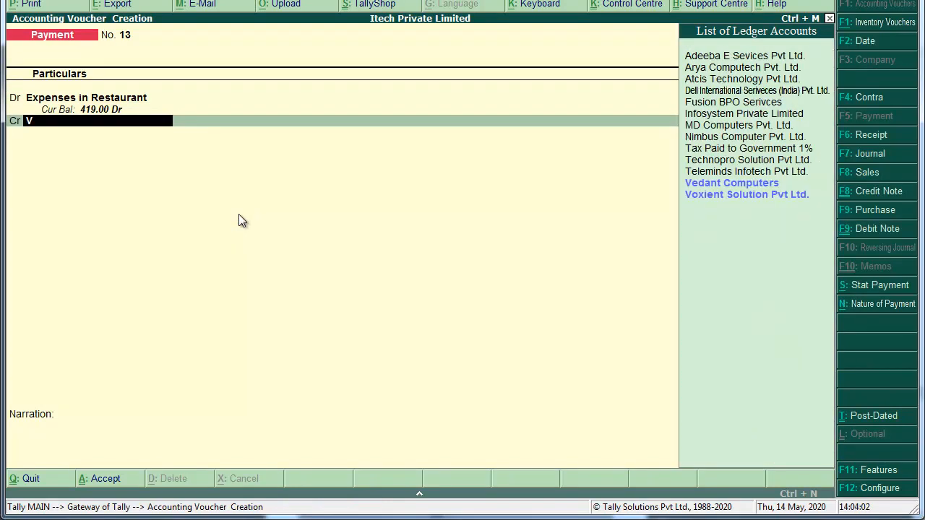
key(BackSpace)
text(Cas)
key(Return)
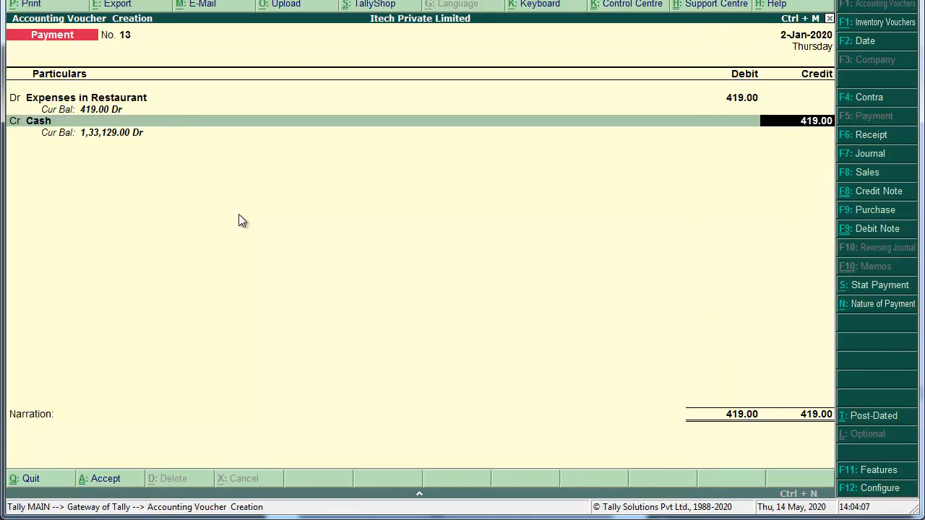
key(Return)
key(ctrl+r)
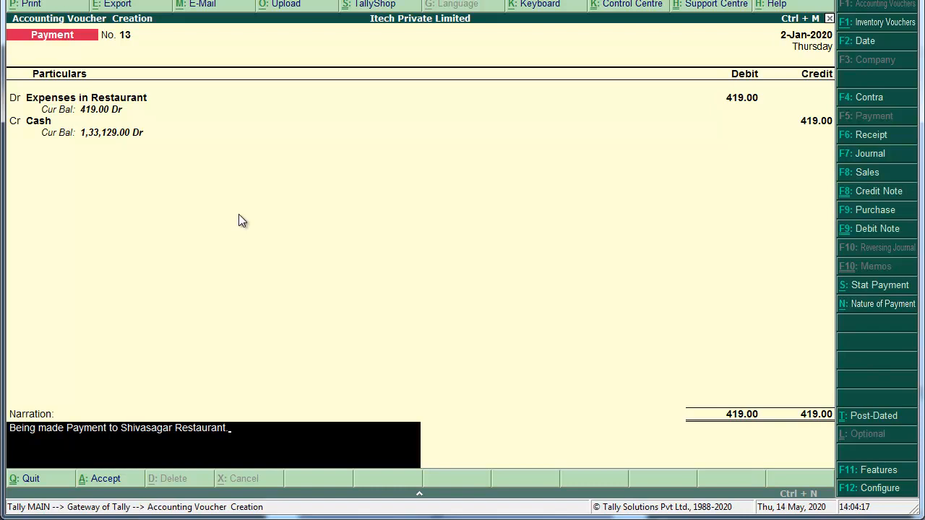
key(Return)
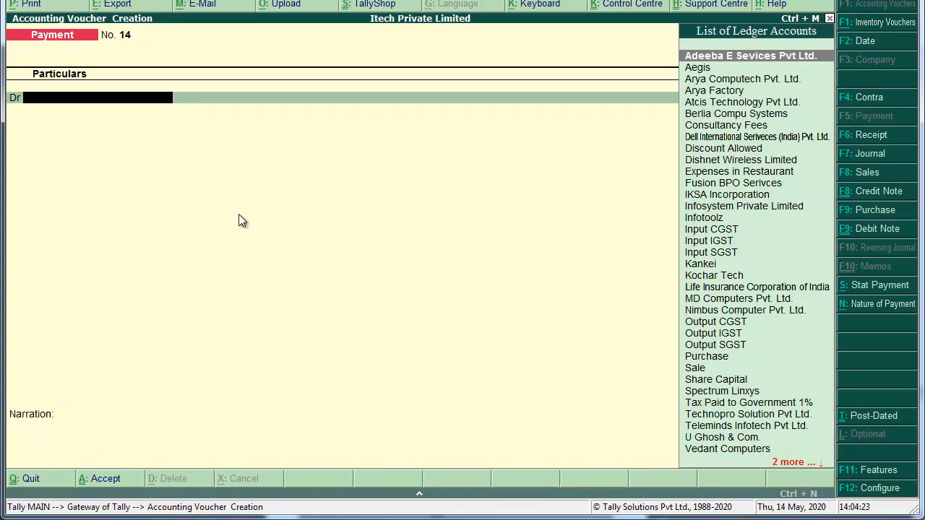
key(alt+Tab)
Scroll the scanned PDF to the iTech debit note for Dell, then return to Tally's Payment No. 14.
scroll(239, 220, down, 3)
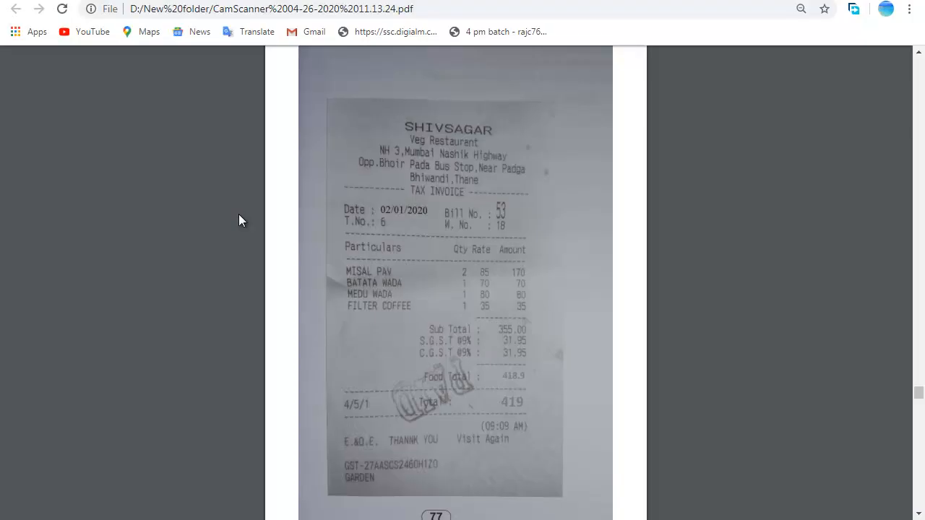
scroll(241, 221, down, 2)
scroll(241, 220, up, 2)
scroll(240, 220, up, 2)
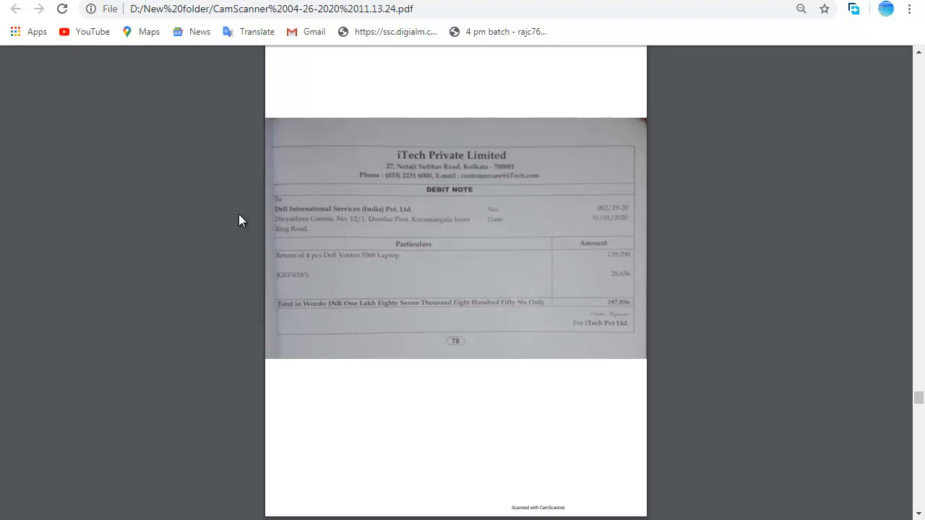
key(alt+Tab)
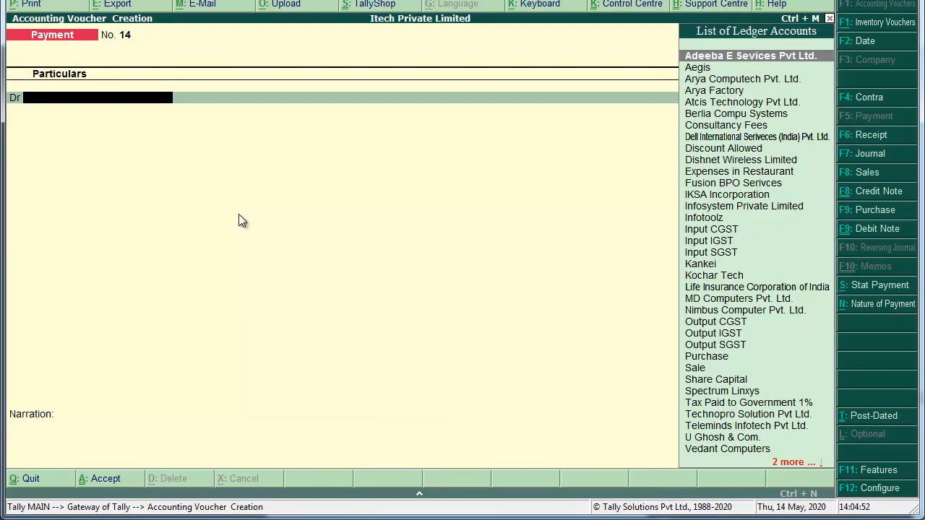
Turn the voucher into Debit Note No. 2 in item-invoice mode with item, quantity and rate columns.
key(ctrl+F9)
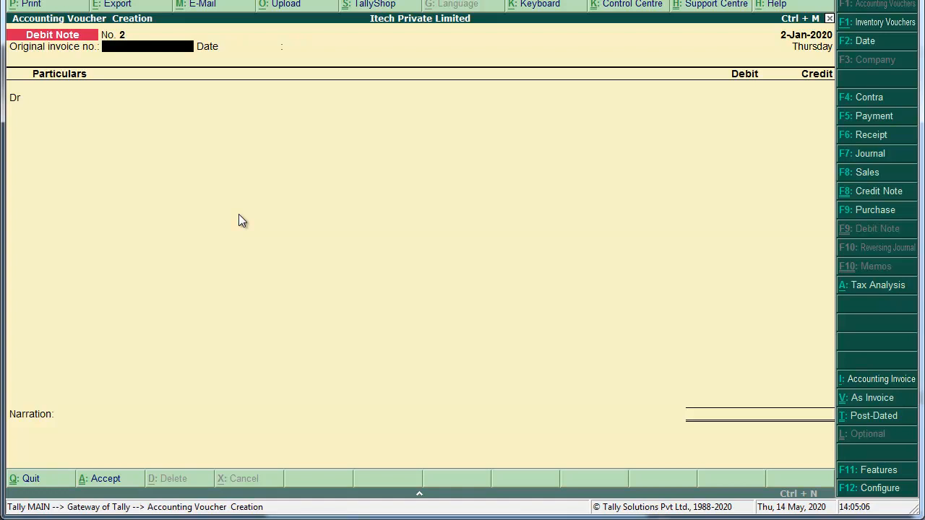
key(ctrl+v)
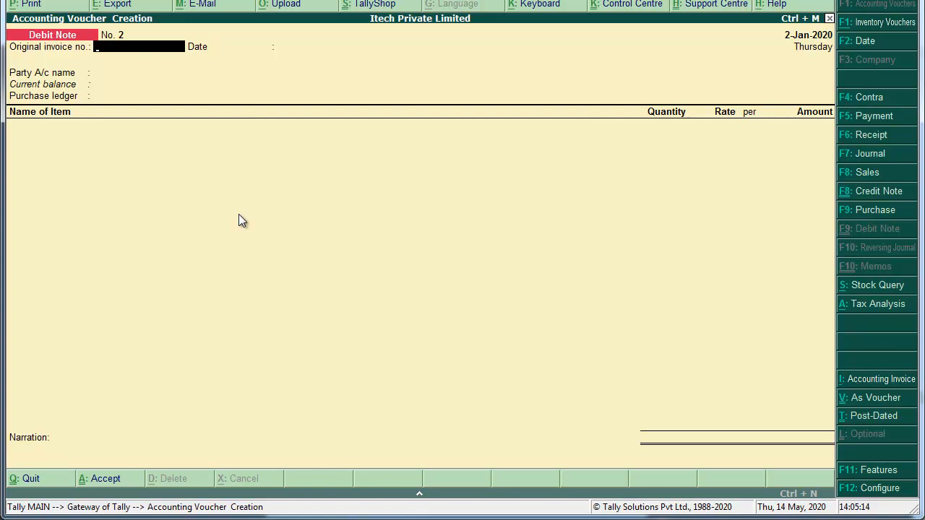
Date the debit note 31-Jan-2020 against invoice 002/19-20, party Dell International Services, ledger Purchase.
key(F2)
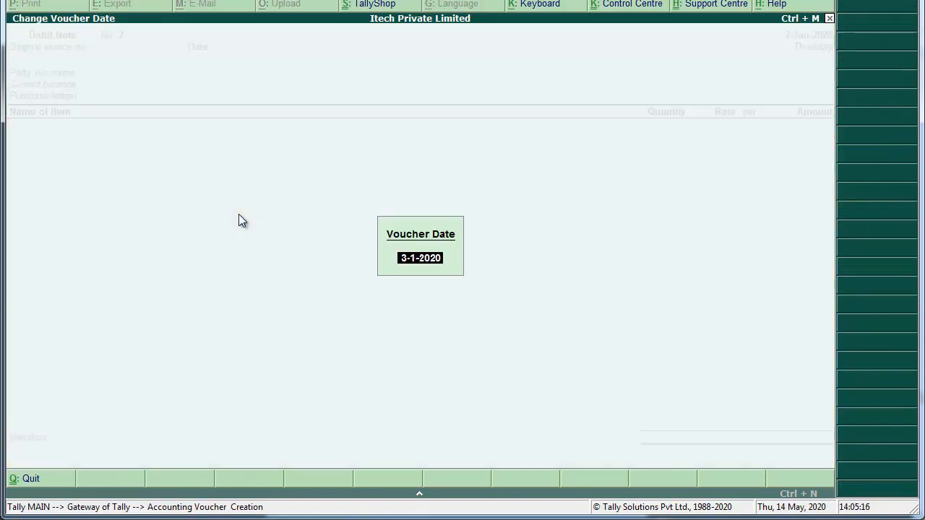
text(31-1)
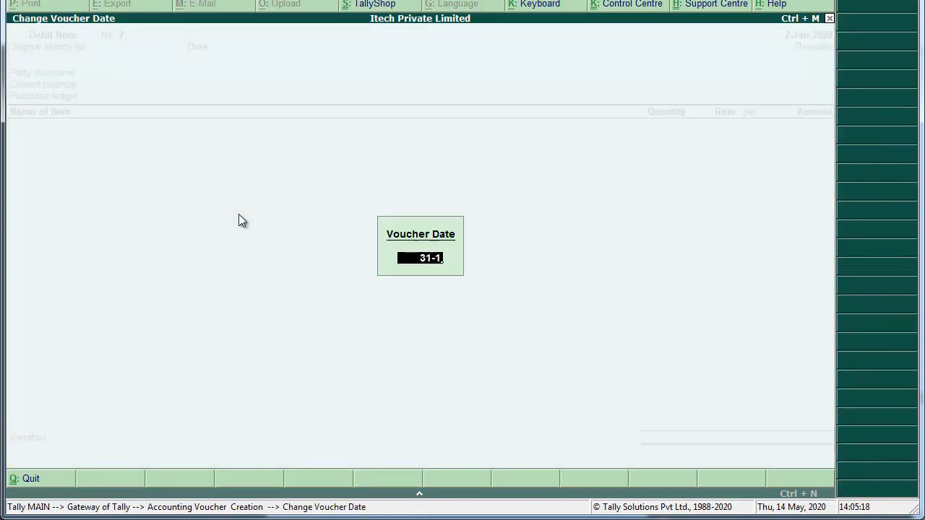
key(Return)
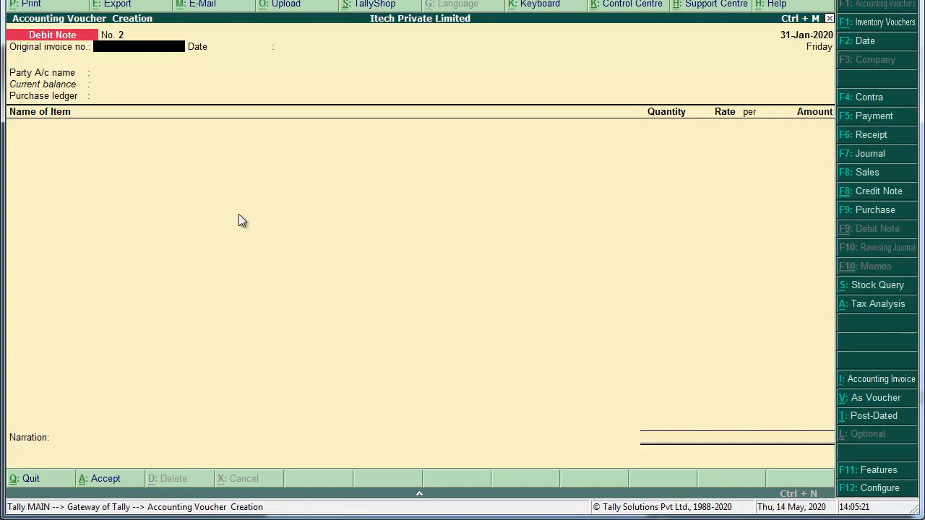
text(002/19-20)
key(Return)
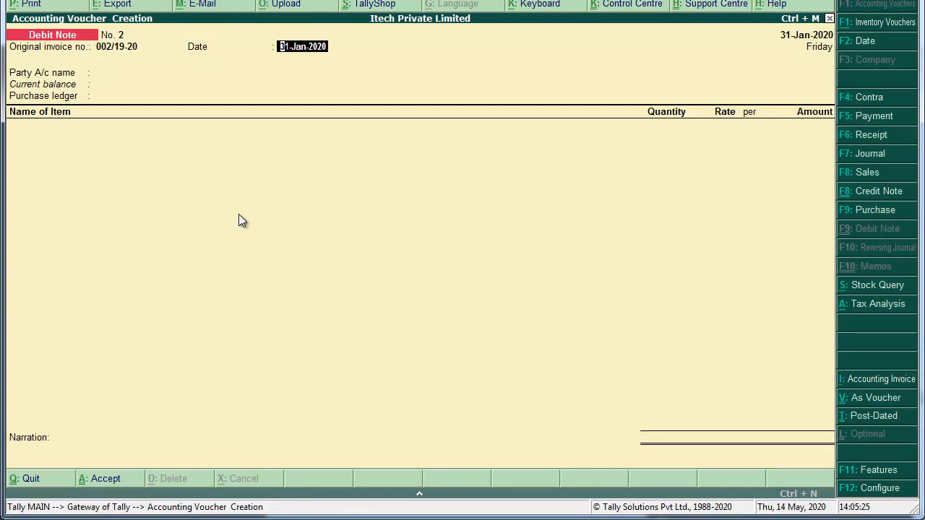
key(Return)
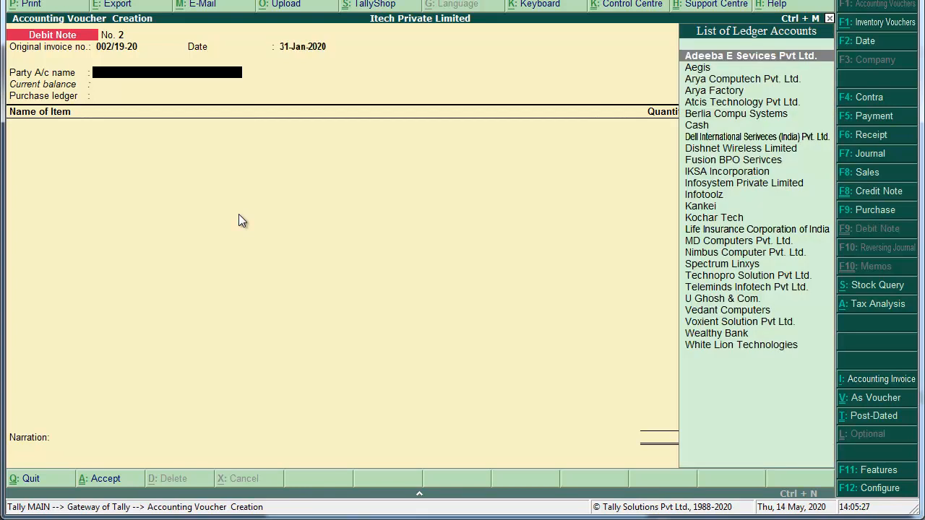
text(Dell)
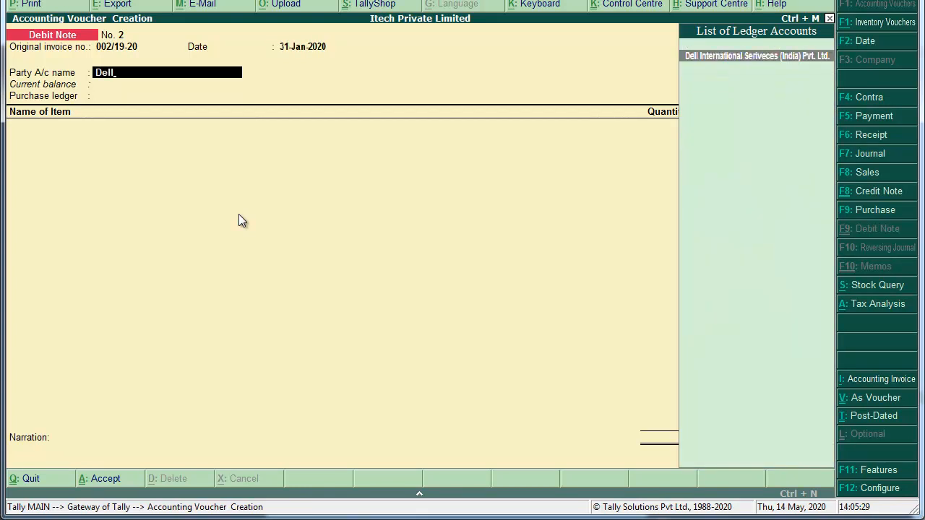
key(Return)
key(Return)
key(Return)
key(Return)
key(Return)
key(Return)
key(Return)
key(Return)
key(Return)
key(Return)
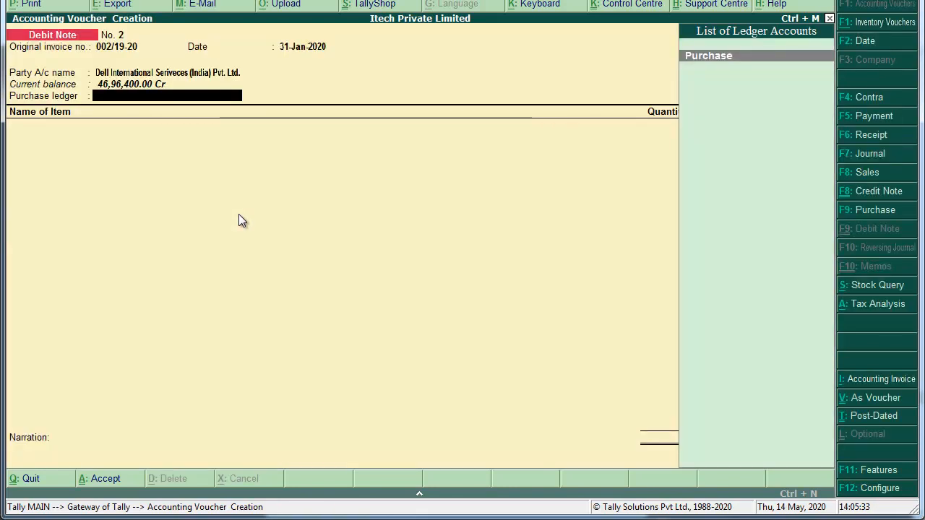
key(Return)
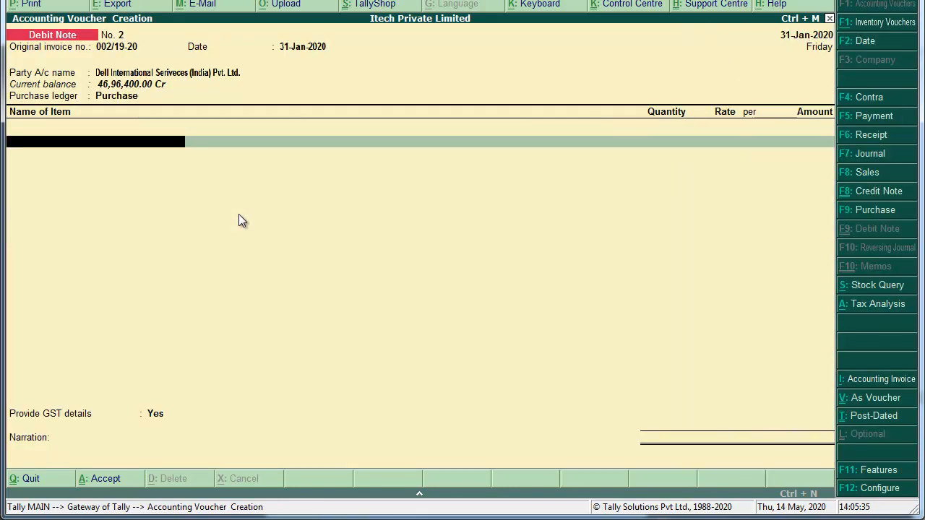
Return 4 Dell Vastro 3568 Laptops at 39,800.00 and add the Input IGST tax line.
text(Del)
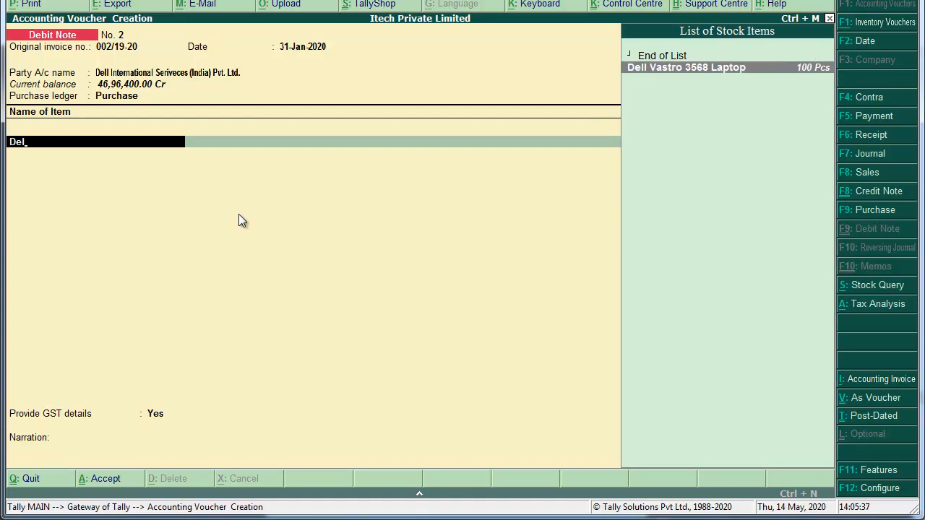
key(Return)
text(4)
key(Return)
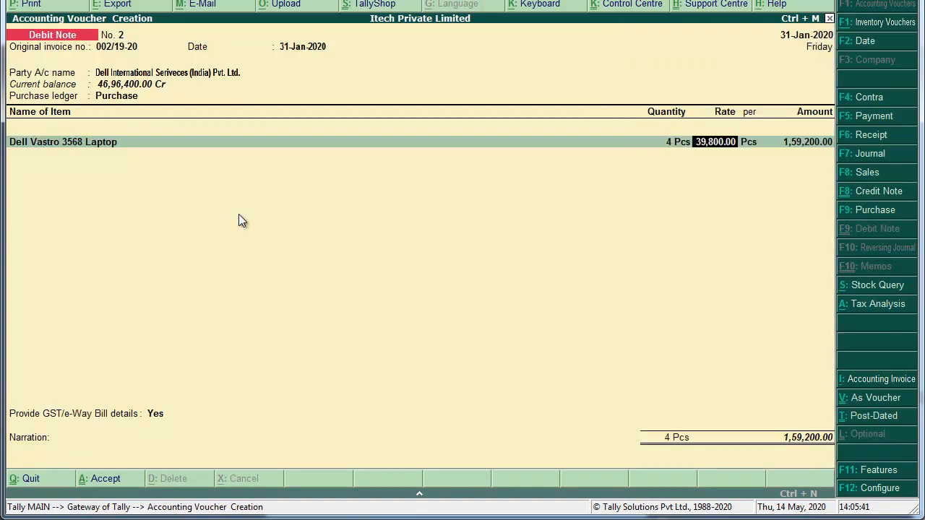
key(Return)
key(Return)
key(Return)
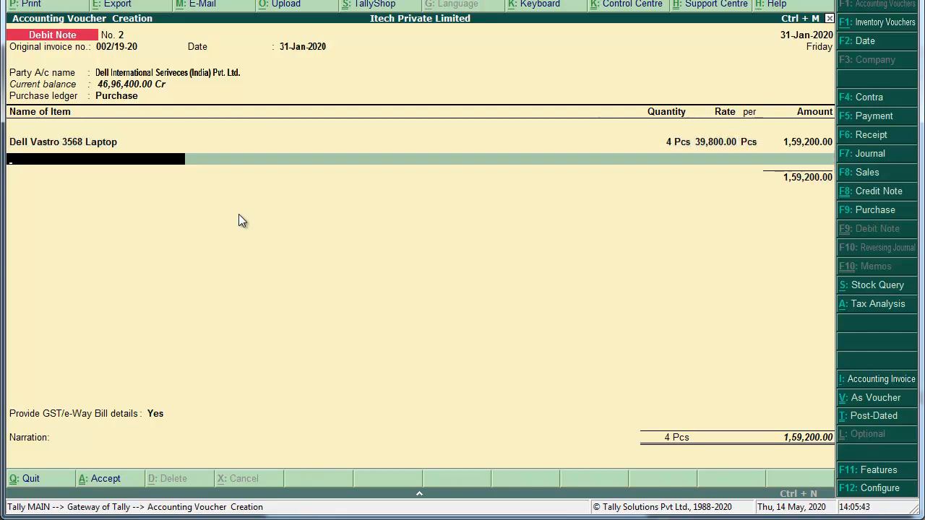
key(Return)
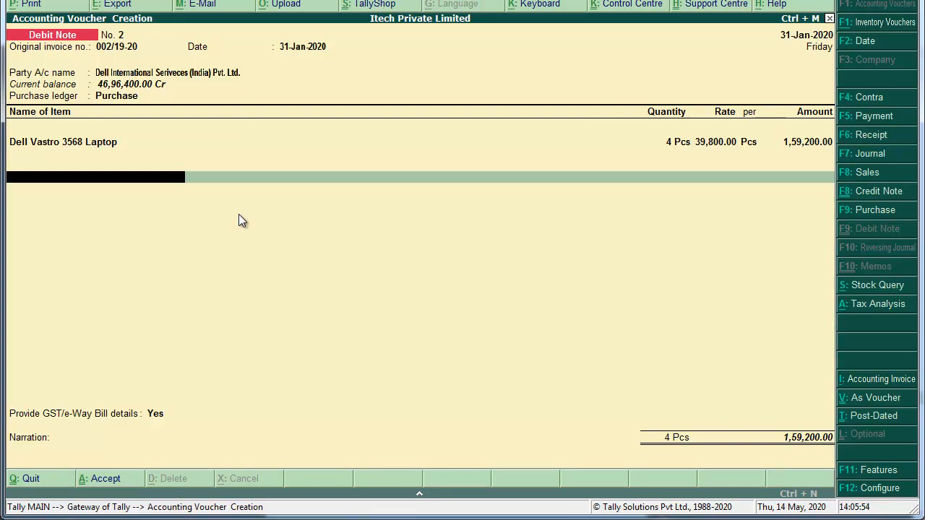
text(Input)
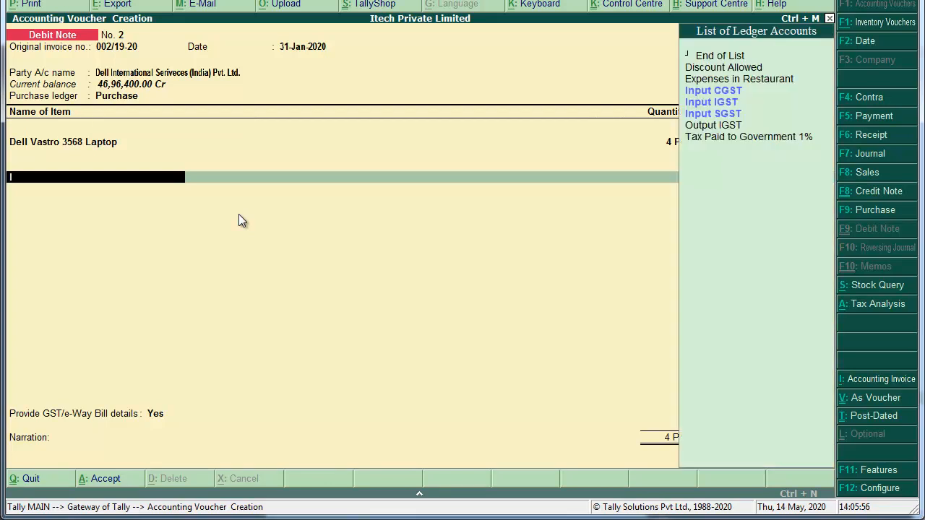
key(Down)
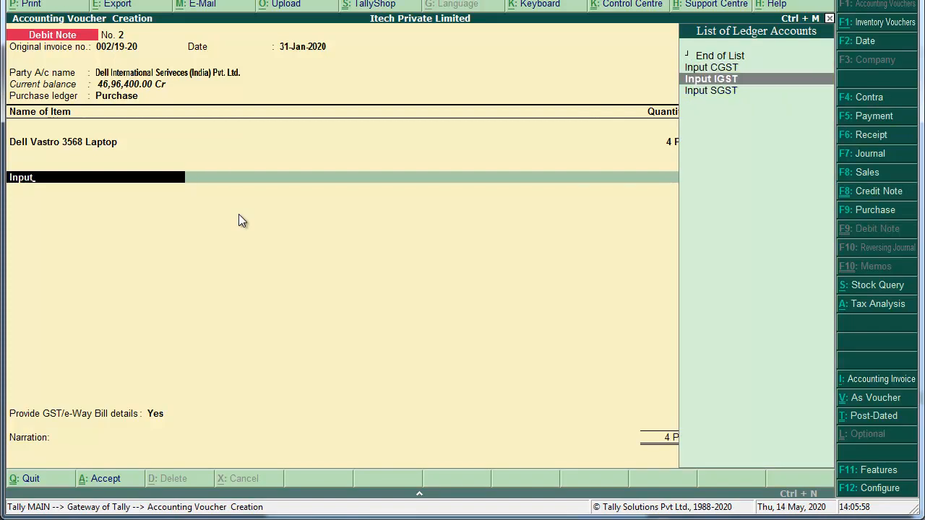
key(Return)
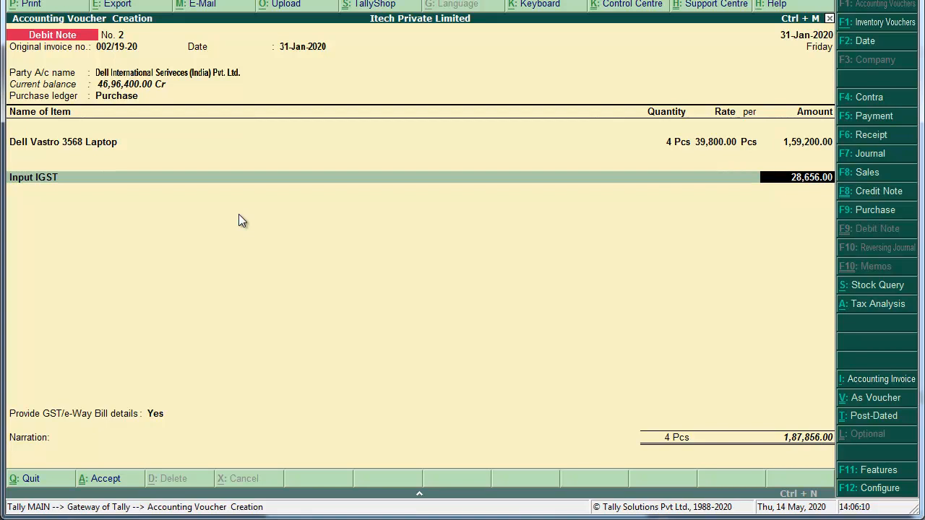
Set GST/e-Way Bill details to No, settle against bill 0778/19-20, add narration and save.
key(Return)
key(Return)
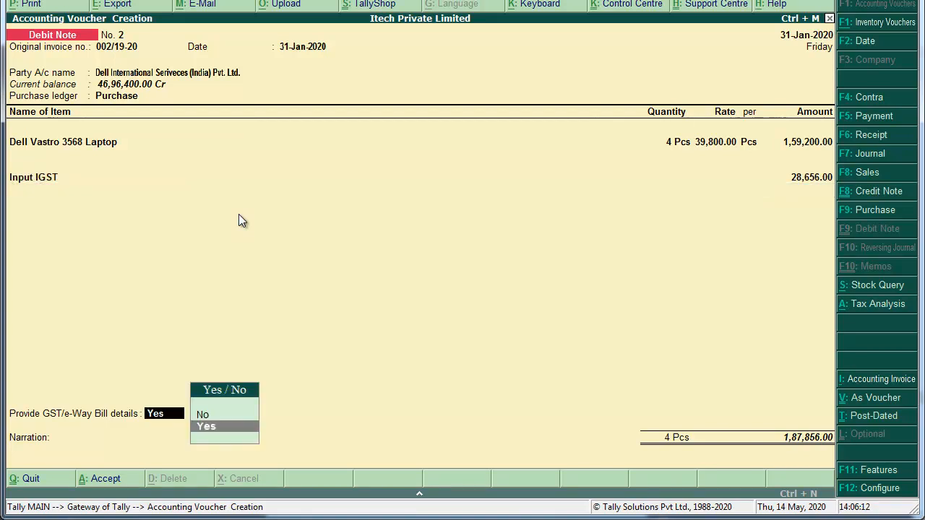
key(Up)
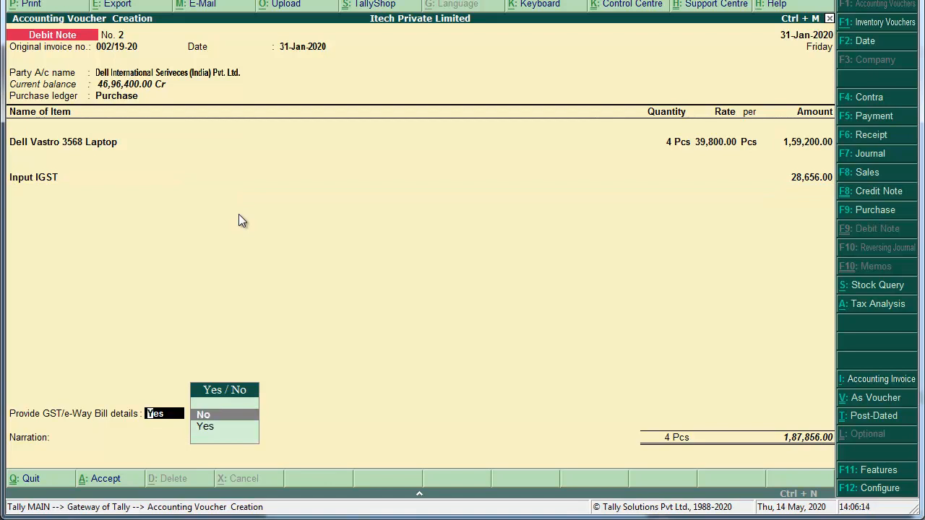
key(Return)
key(Return)
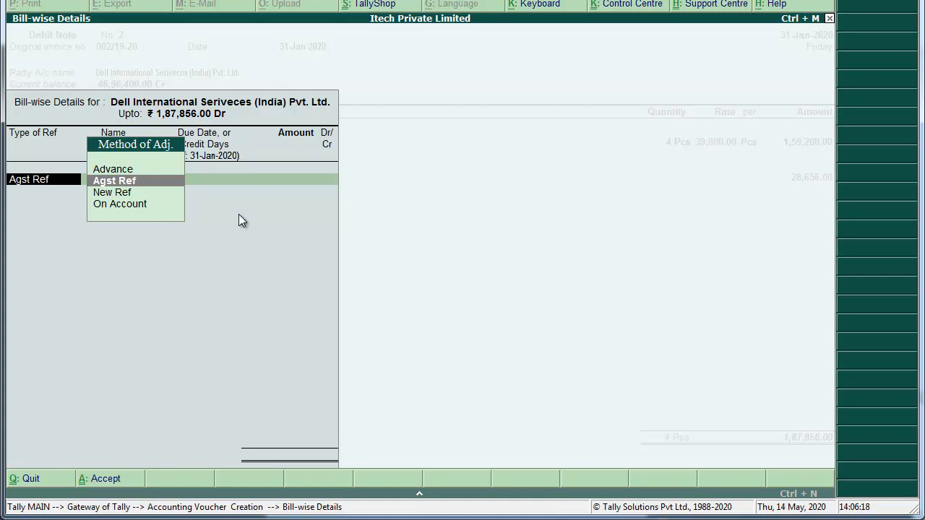
key(Return)
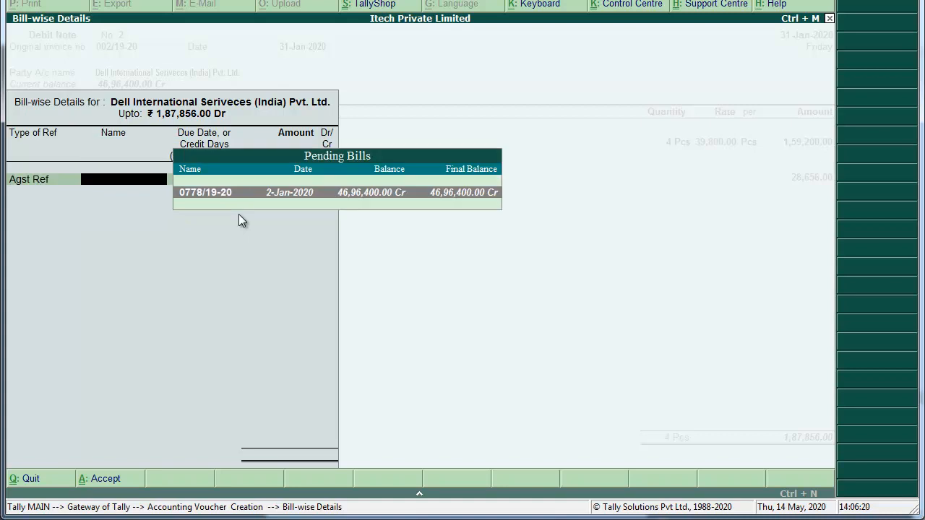
key(Return)
key(Return)
key(Return)
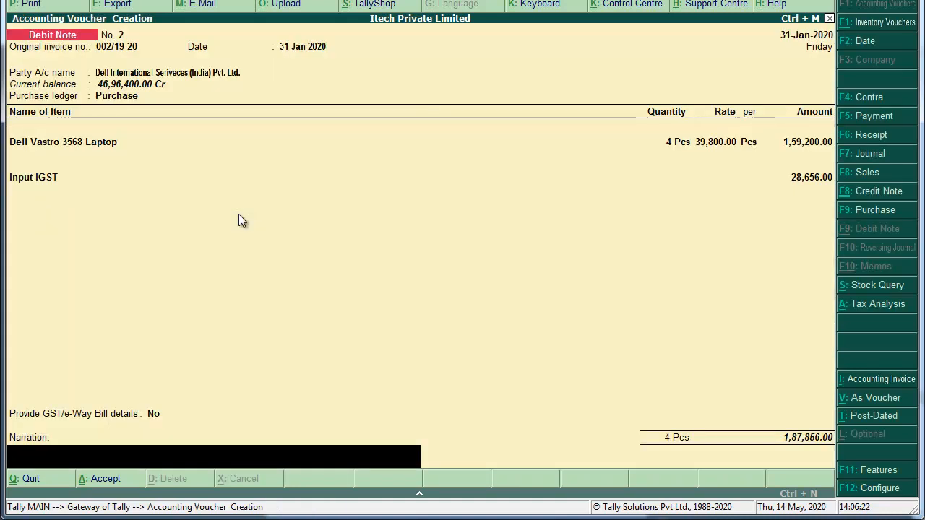
key(ctrl+r)
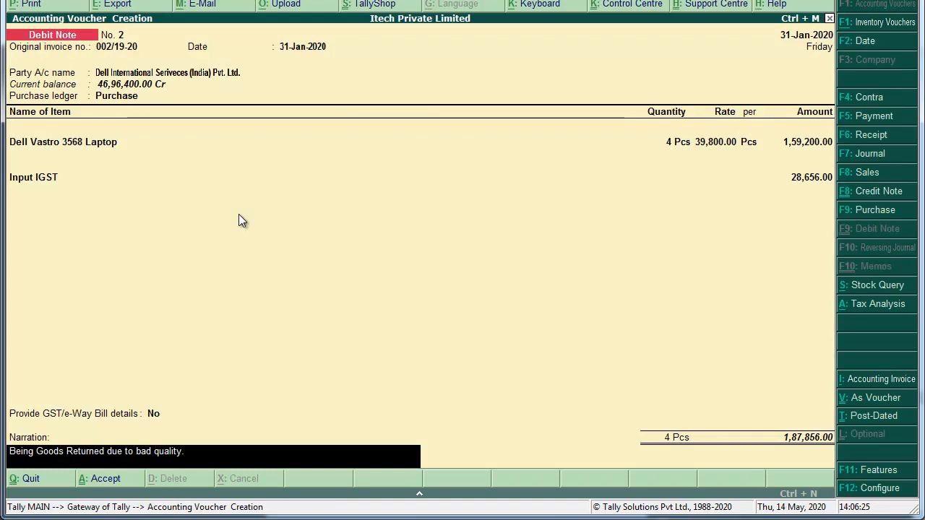
key(Return)
key(Return)
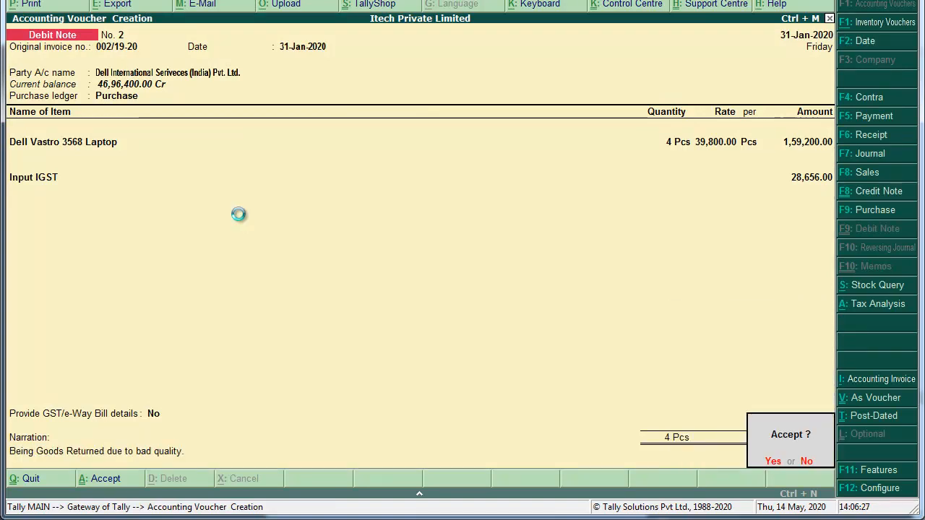
key(y)
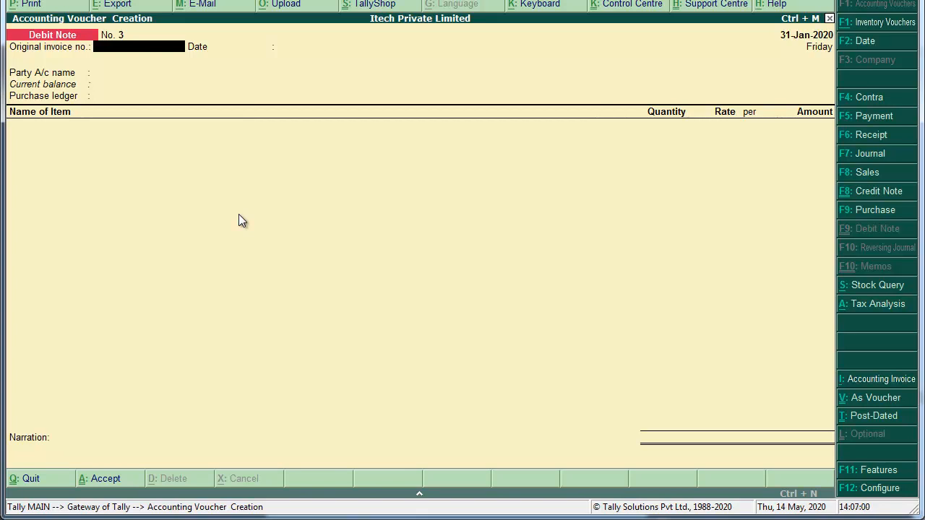
Bring the scanned vouchers PDF in Chrome to the front.
key(alt+Tab)
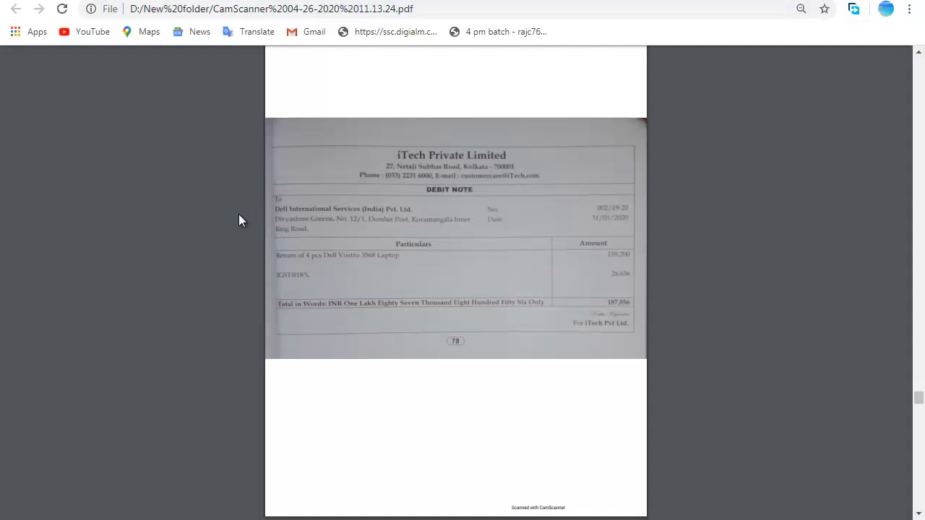
Scroll up the scanned PDF to the LIC debit note on page 65, then return to Tally.
scroll(240, 220, up, 10)
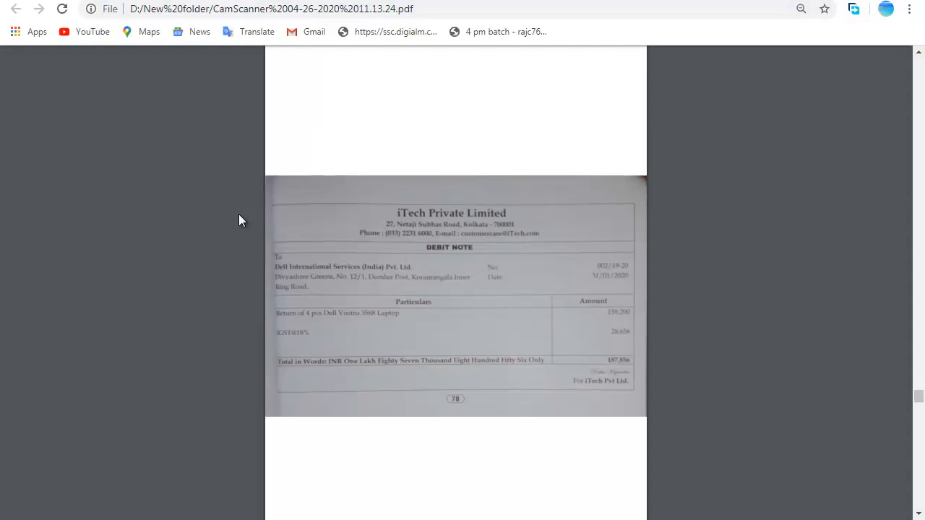
scroll(241, 220, up, 20)
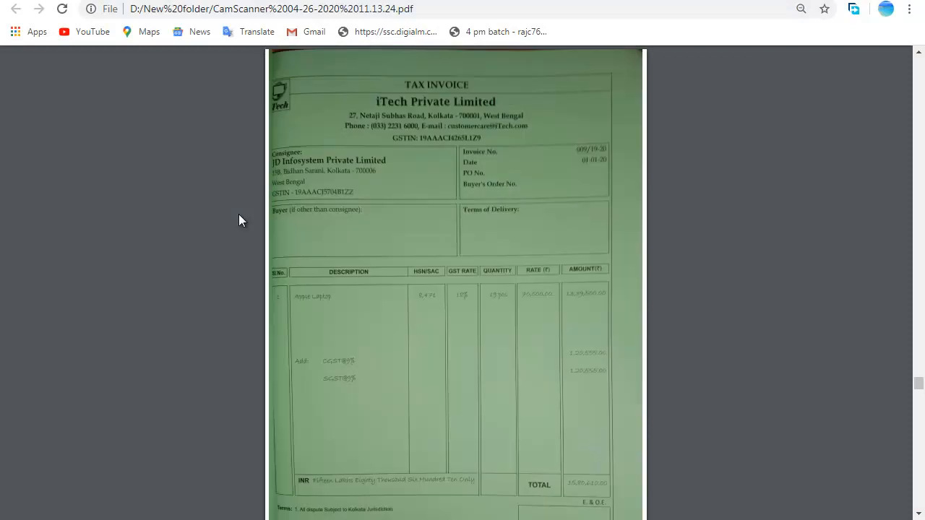
scroll(241, 220, up, 20)
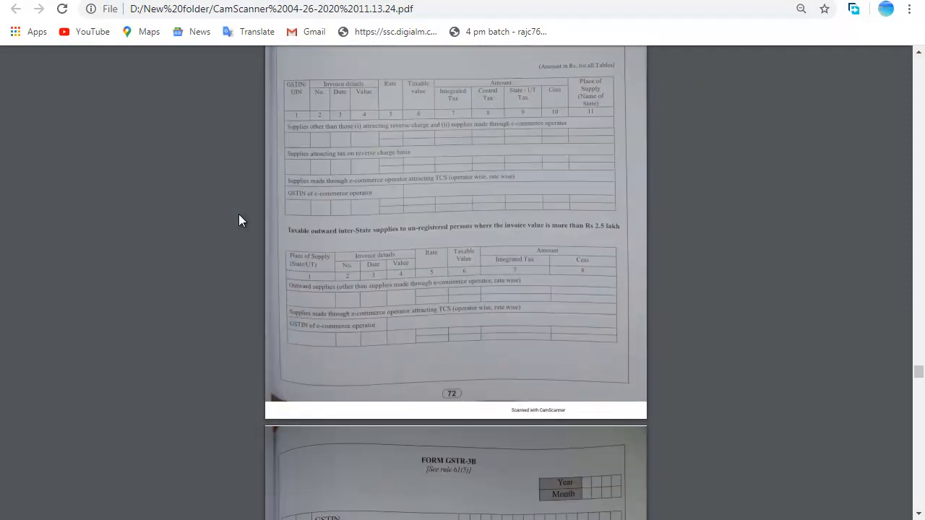
scroll(240, 220, up, 20)
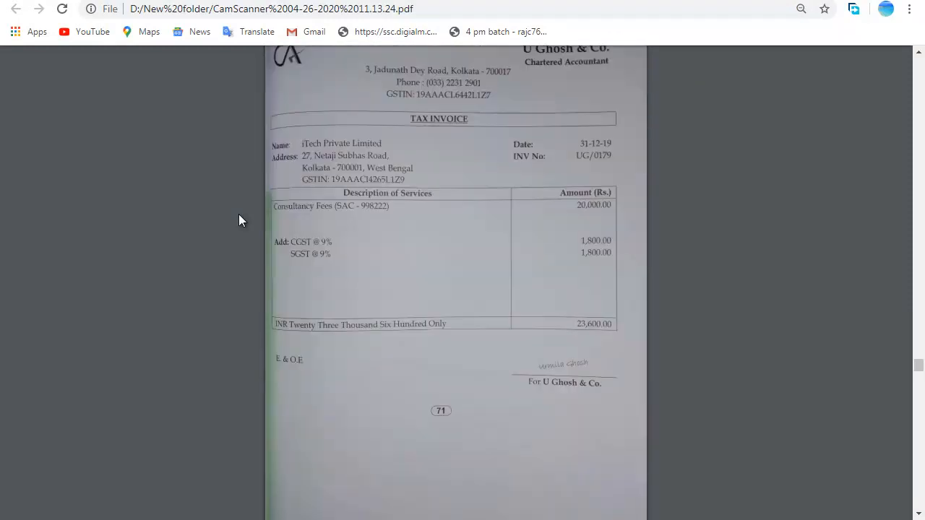
scroll(240, 220, up, 15)
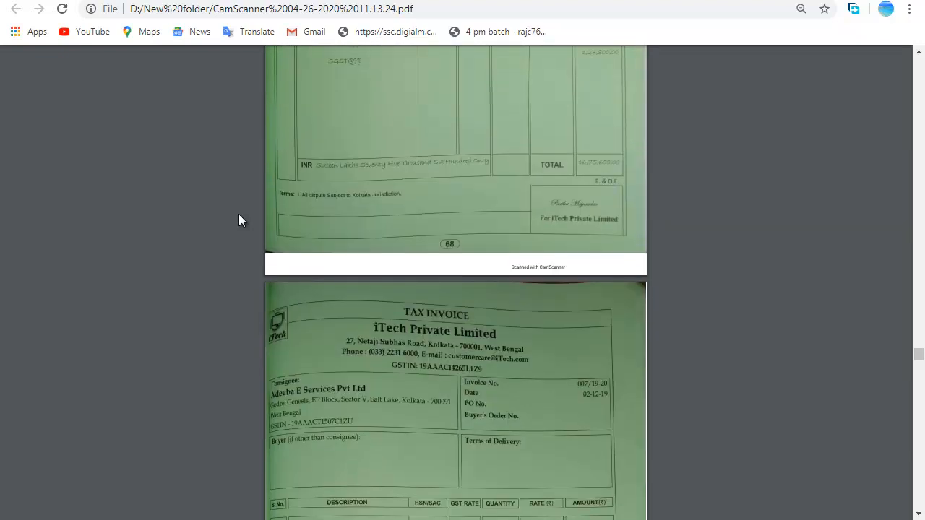
scroll(240, 220, up, 15)
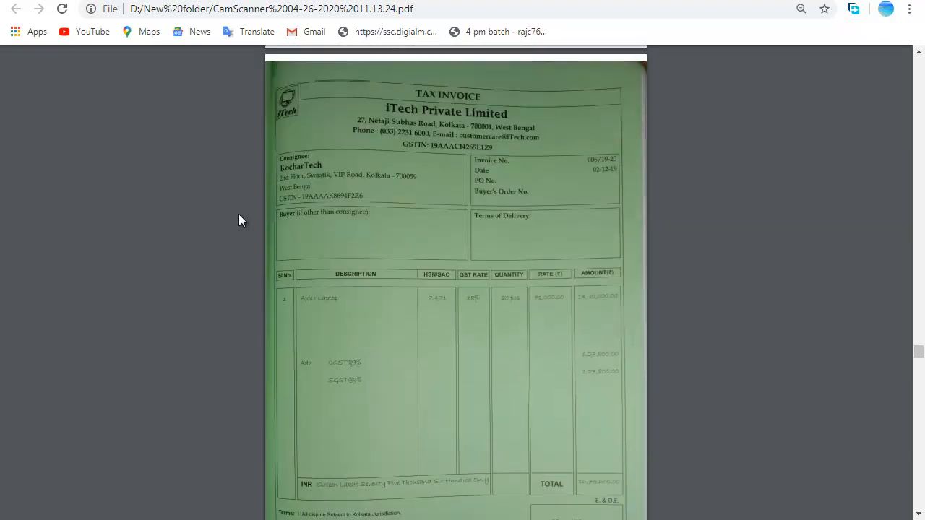
scroll(241, 220, up, 5)
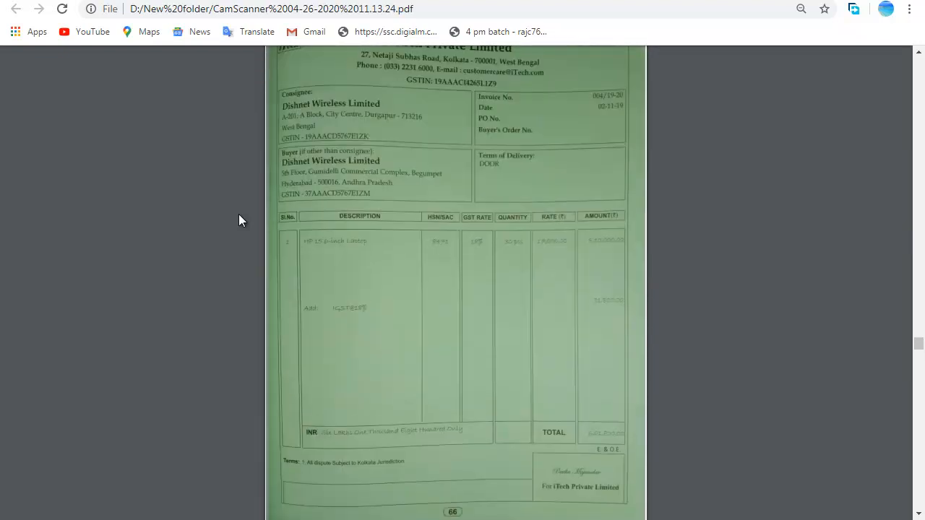
scroll(240, 220, up, 5)
scroll(241, 220, up, 3)
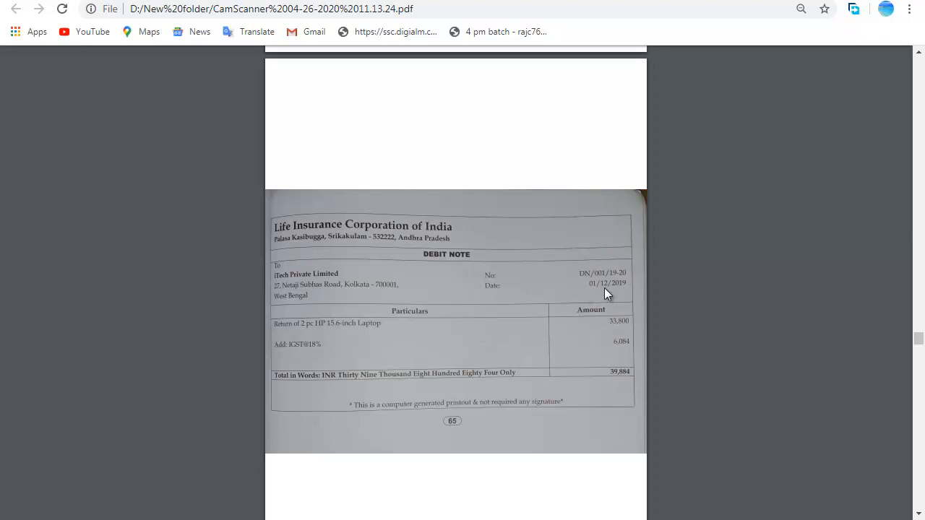
key(alt+Tab)
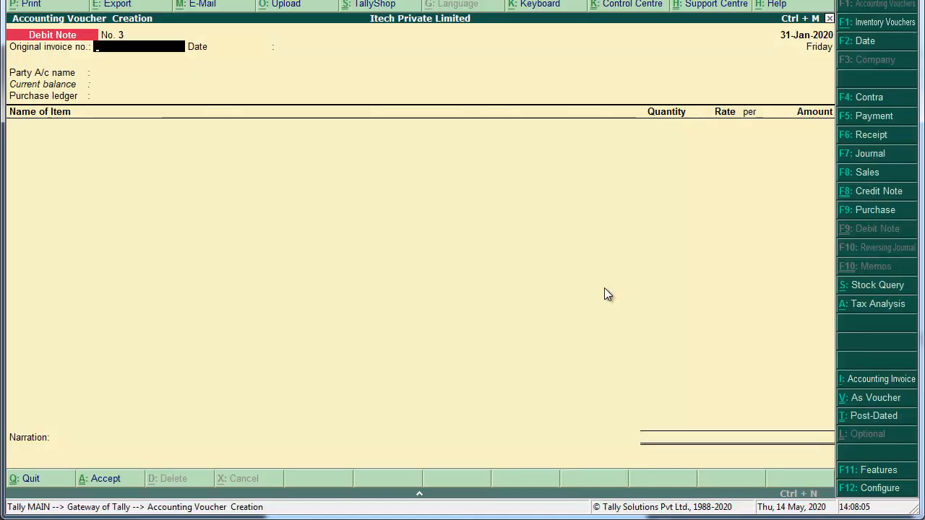
Quit the blank debit note and show the Day Book for 1-Dec-2019.
key(Escape)
key(y)
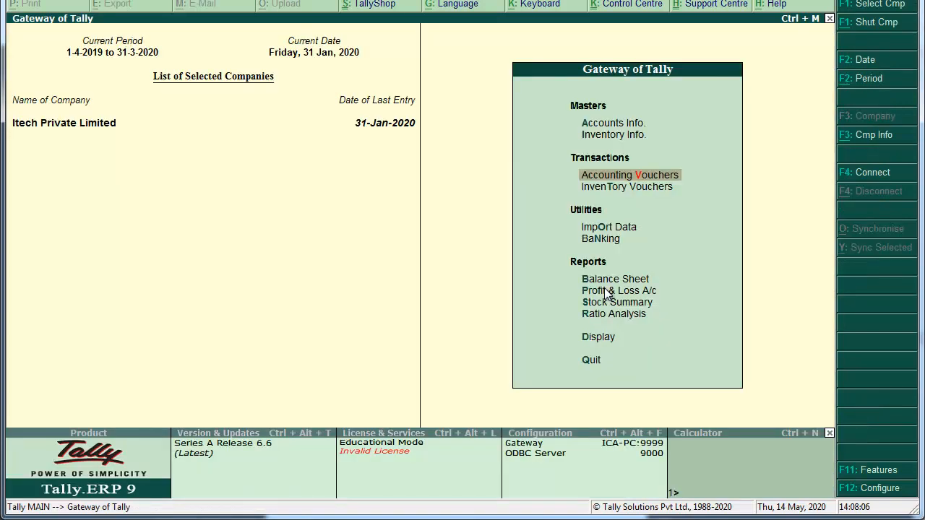
key(d)
key(y)
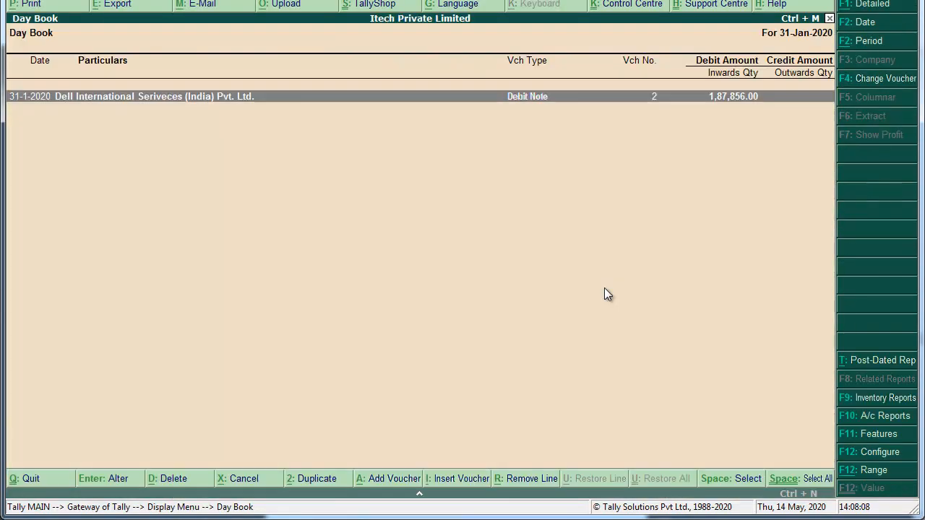
key(F2)
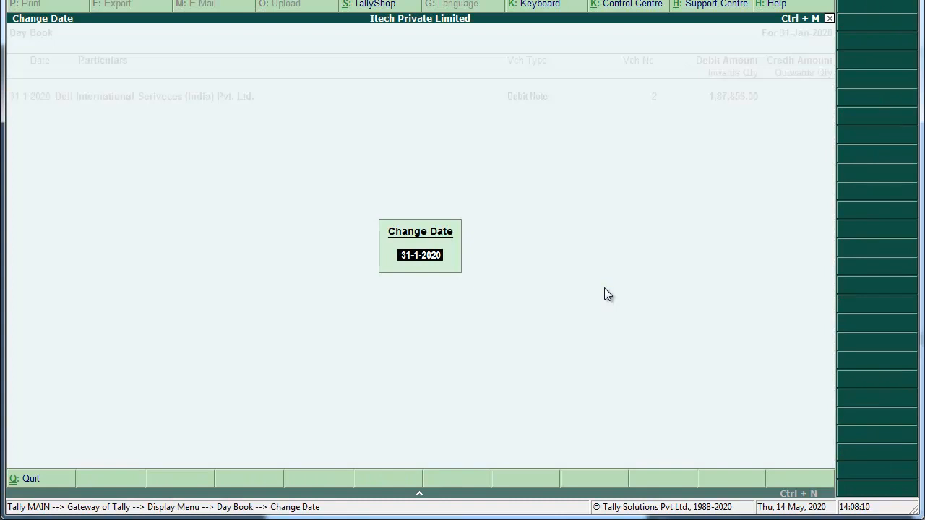
text(2-12)
key(Return)
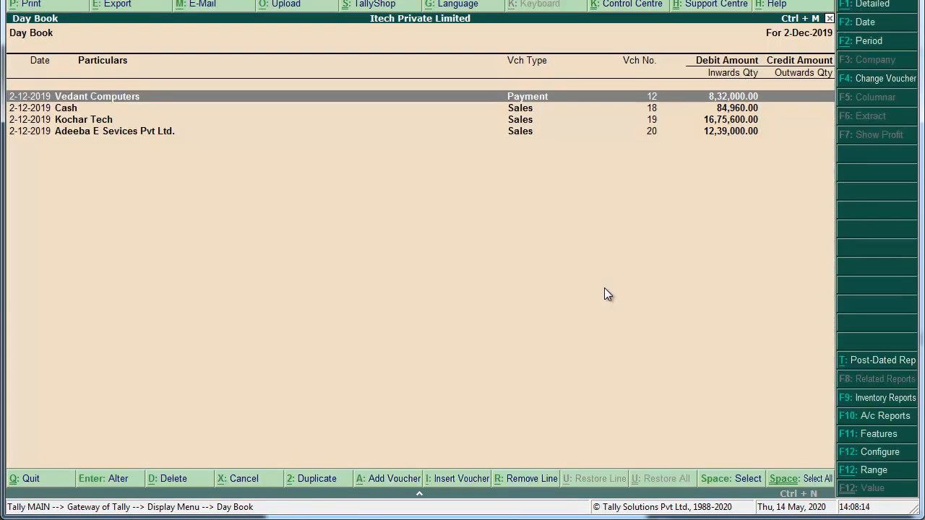
key(F2)
text(1-1)
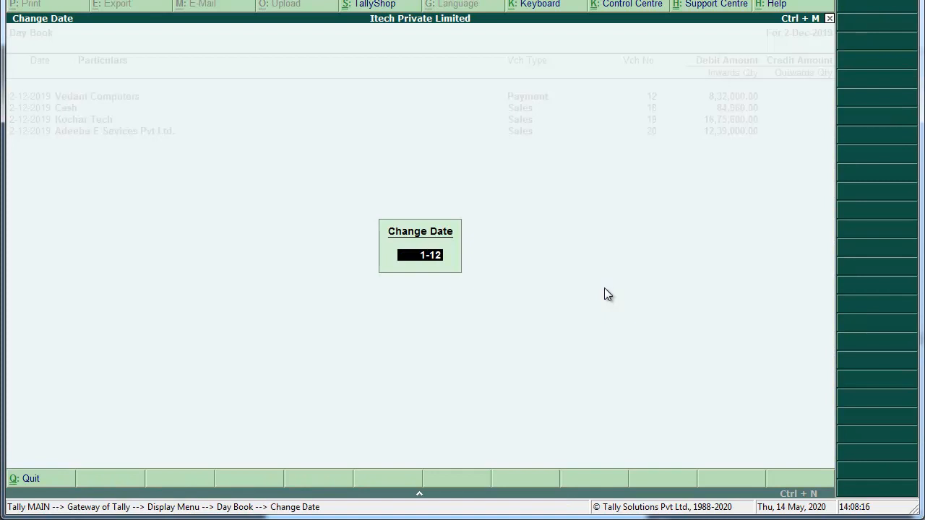
text(2)
key(Return)
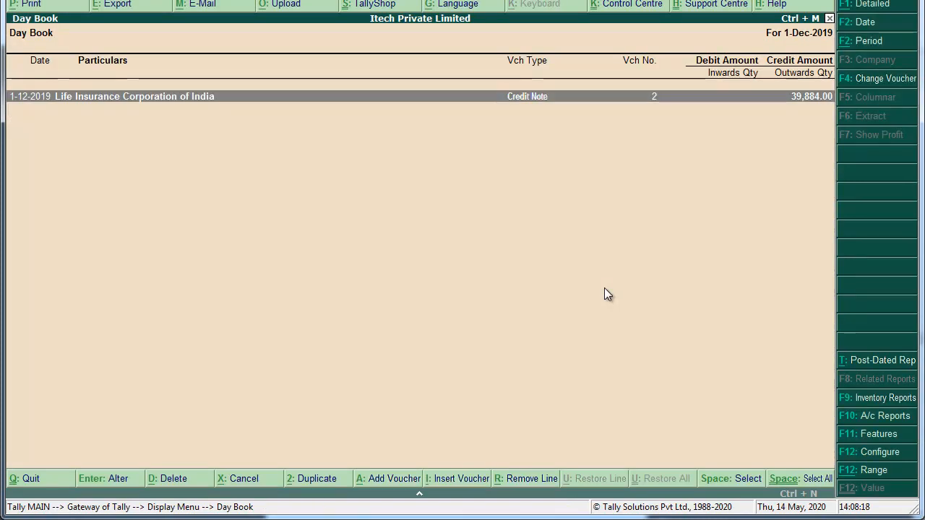
Change the LIC credit note's tax line to Output IGST 6,084.00 and apply it against the original bill.
key(Return)
key(Return)
key(Return)
key(Return)
key(Return)
key(Return)
key(Return)
key(Return)
key(Return)
key(Return)
key(Return)
key(Return)
key(Return)
key(Return)
key(Return)
key(Return)
key(Return)
key(Return)
key(Return)
key(Return)
key(Return)
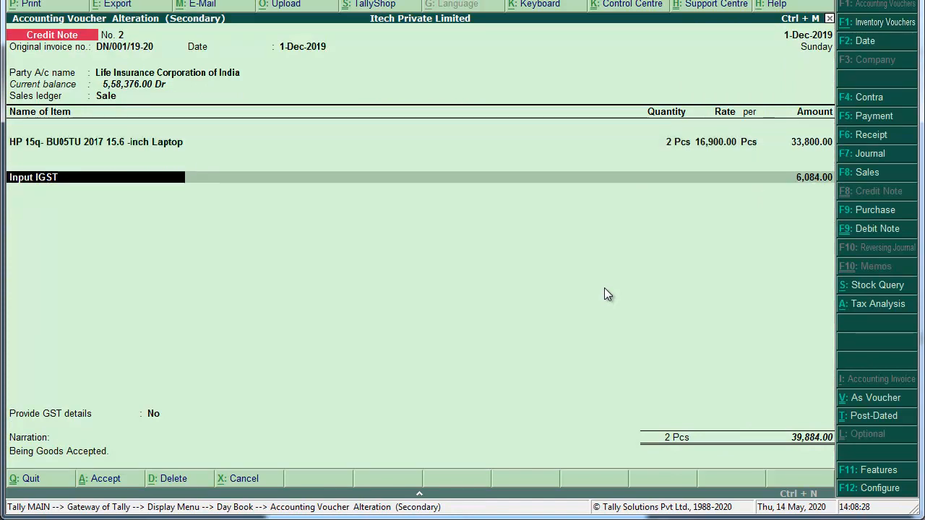
text(Outp)
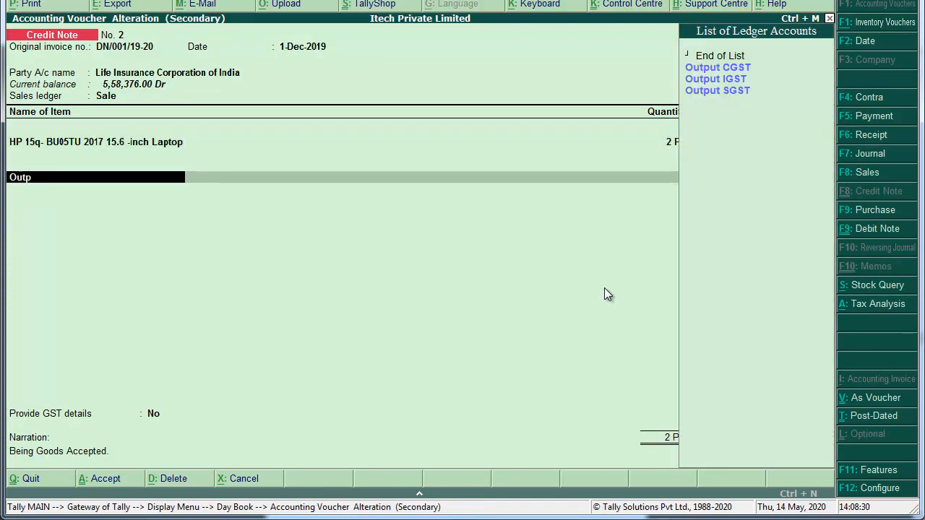
key(Down)
key(Return)
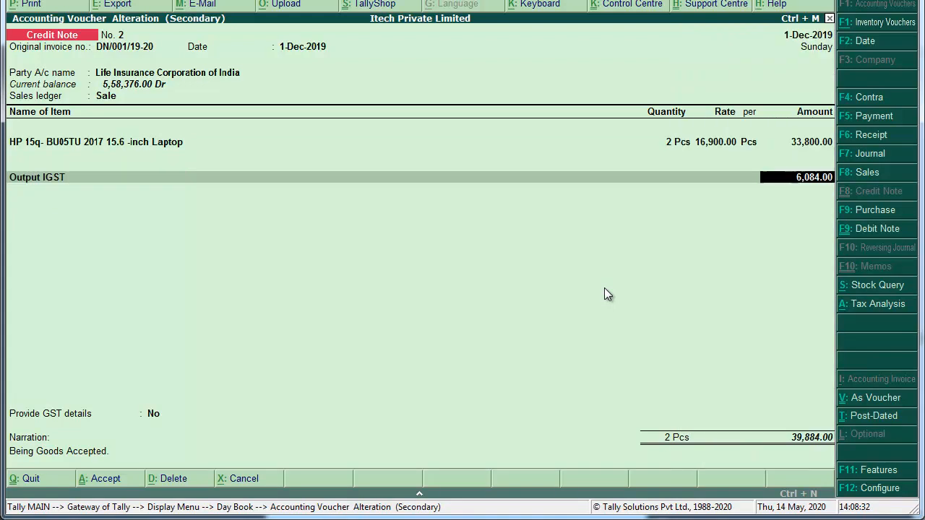
key(Return)
key(Return)
key(Return)
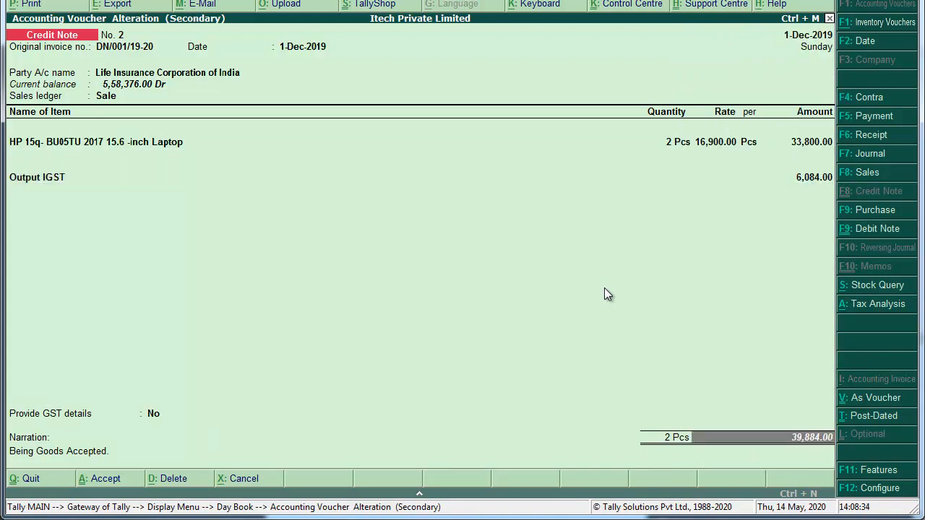
key(Return)
key(Return)
key(Return)
key(Return)
key(Return)
Save the credit note, start a new accounting voucher, and switch to the scanned PDF.
key(y)
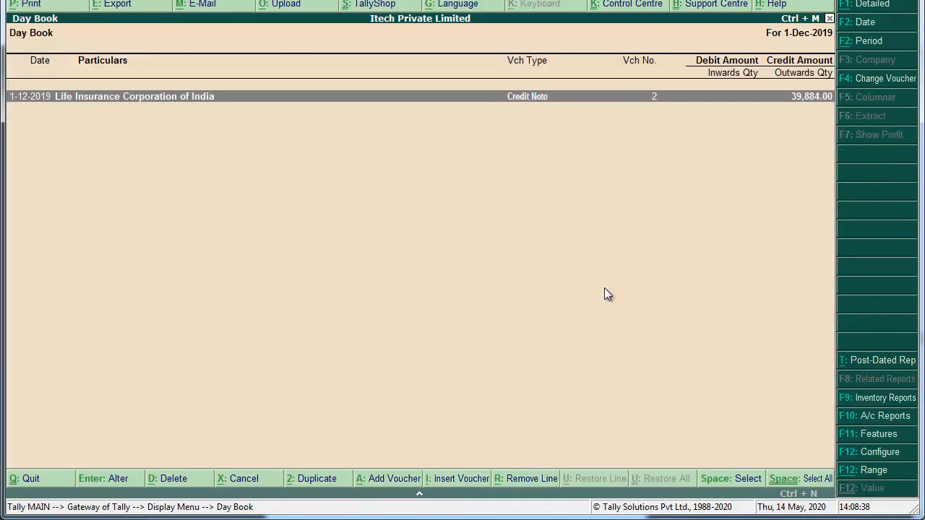
key(Escape)
key(Escape)
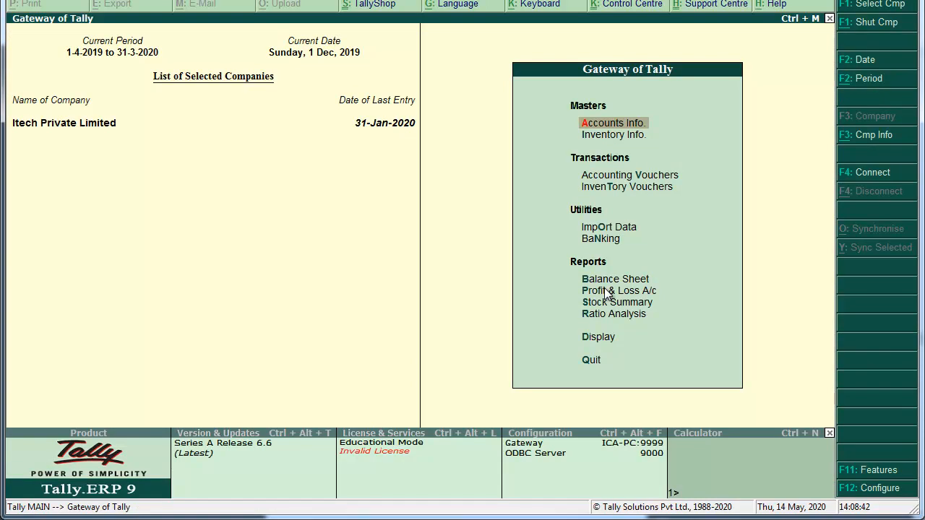
key(Down)
key(Down)
key(Return)
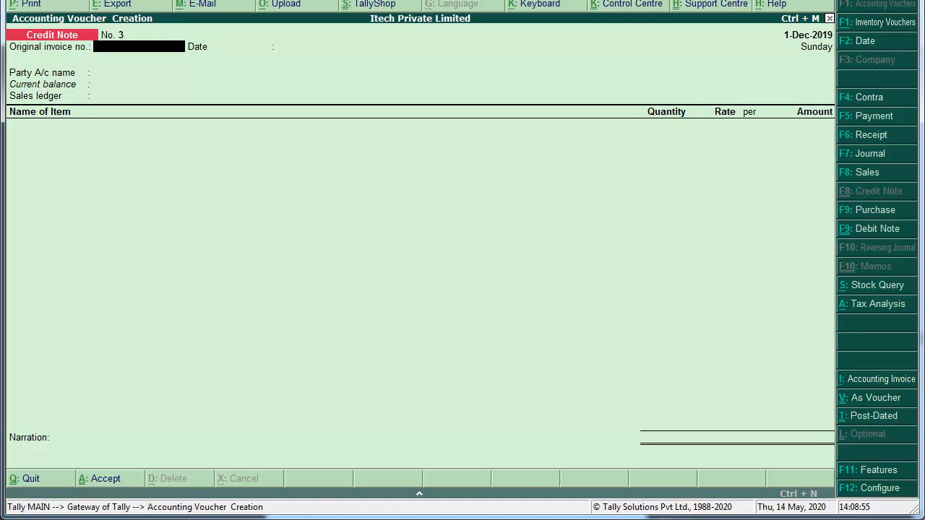
key(alt+Tab)
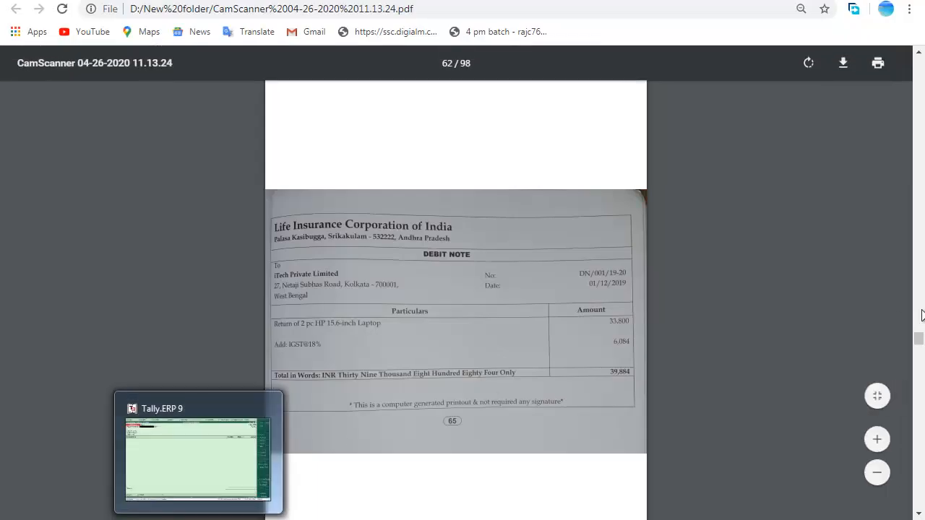
Page through the scans to the Wealthy Bank cheque for 45,08,500 payable to Dell, then return to Tally.
drag(921, 344, 919, 397)
scroll(918, 427, down, 15)
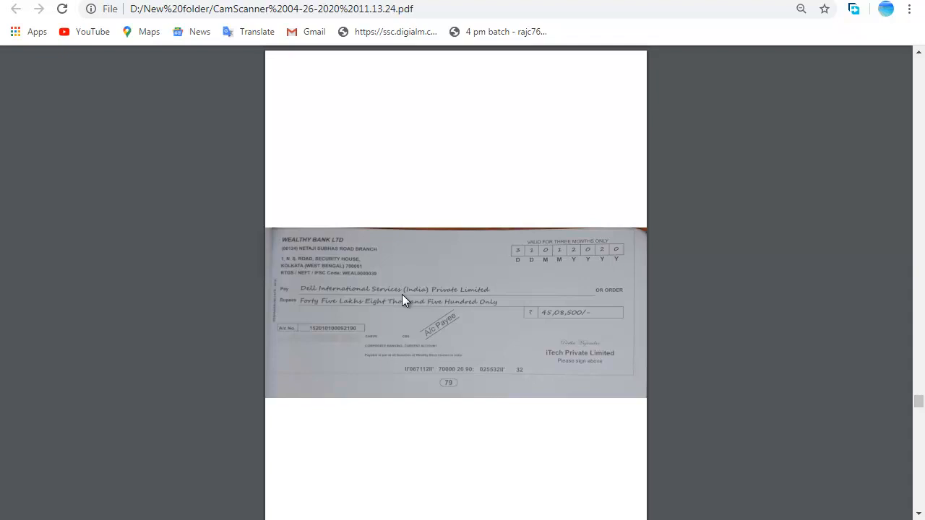
key(alt+Tab)
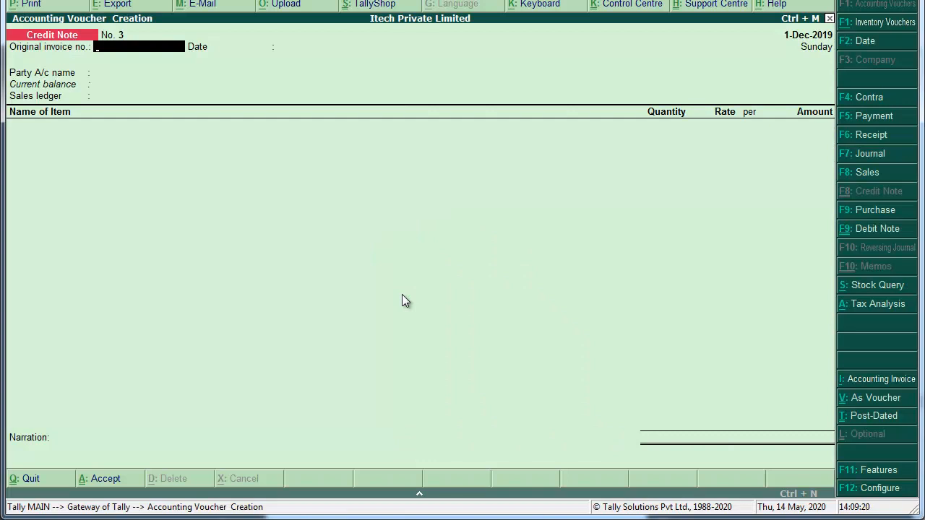
Start a Payment dated 31-Jan-2020 debiting Dell 45,08,544 against its pending bill.
key(F5)
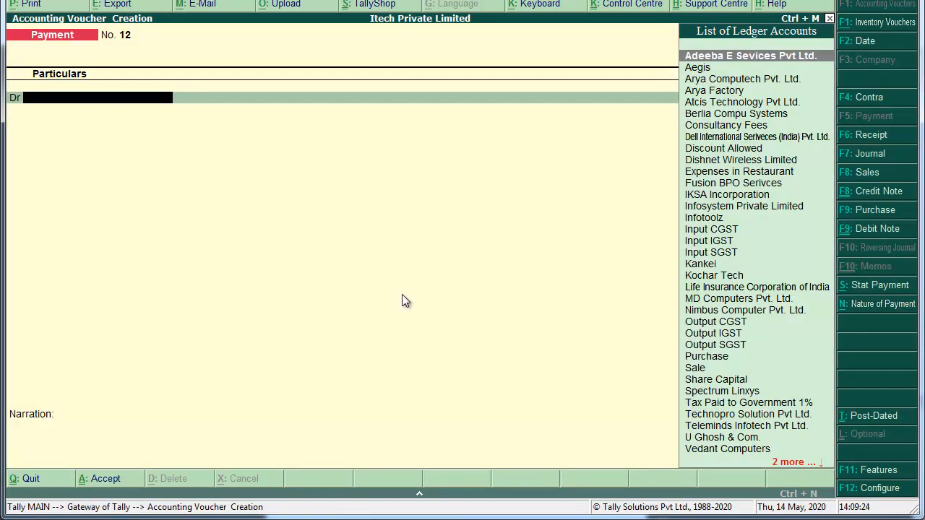
key(F2)
text(31-1)
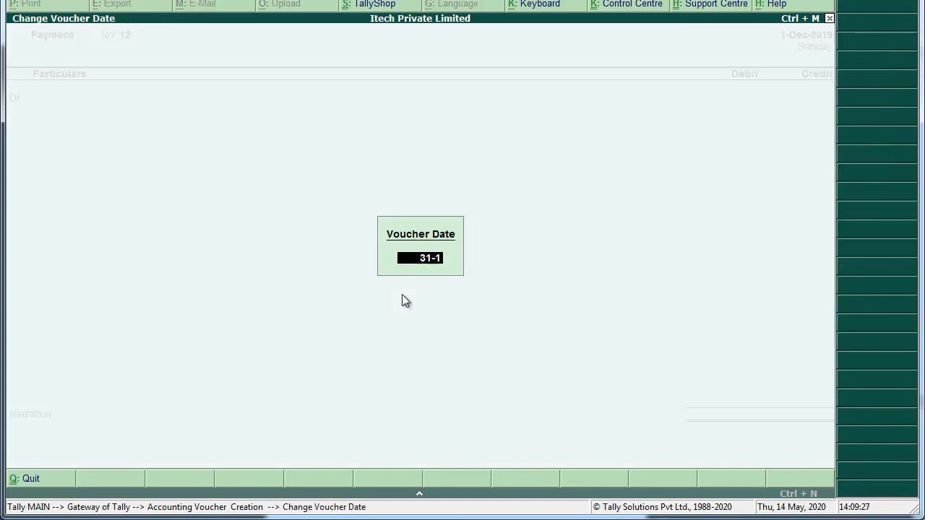
key(Return)
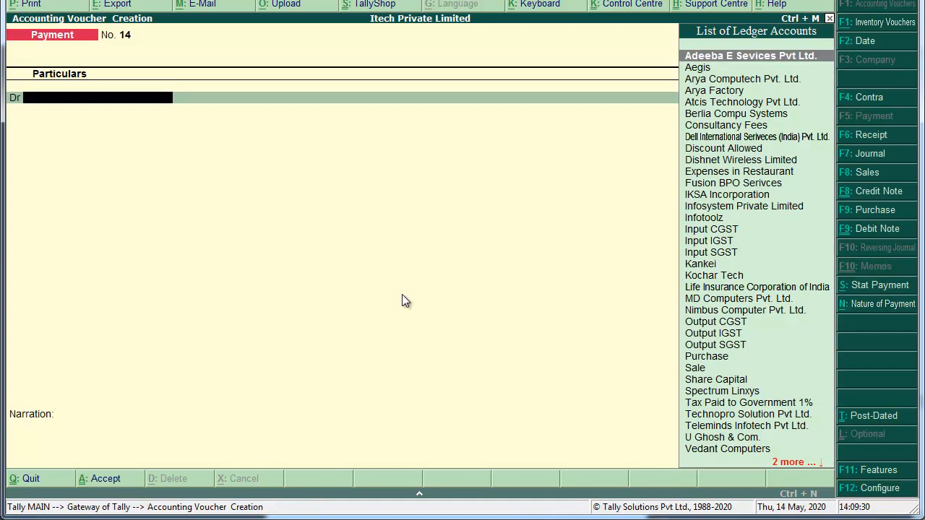
text(Dell)
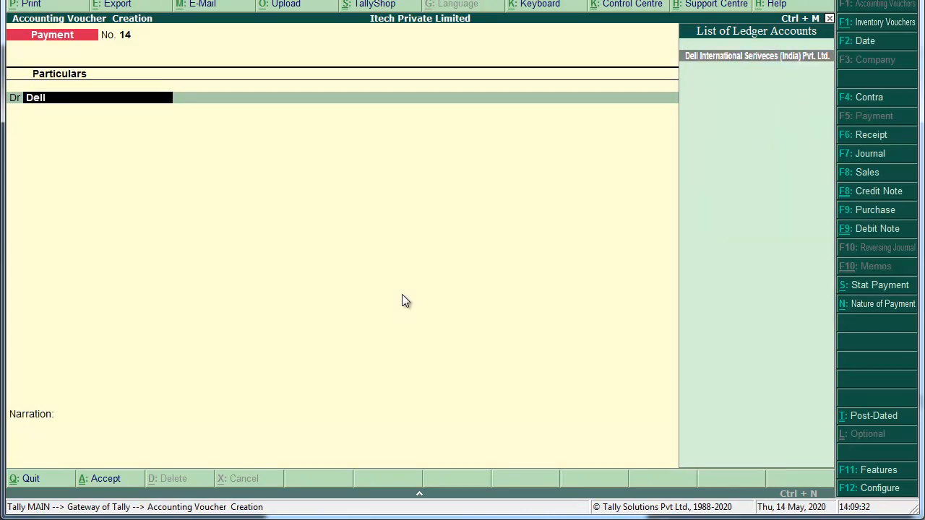
key(Return)
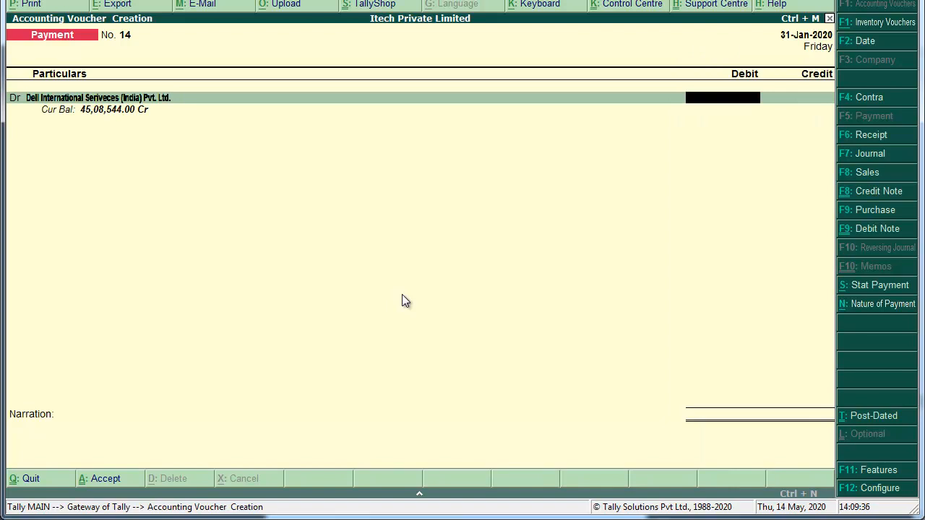
text(45,)
text(08,544)
key(Return)
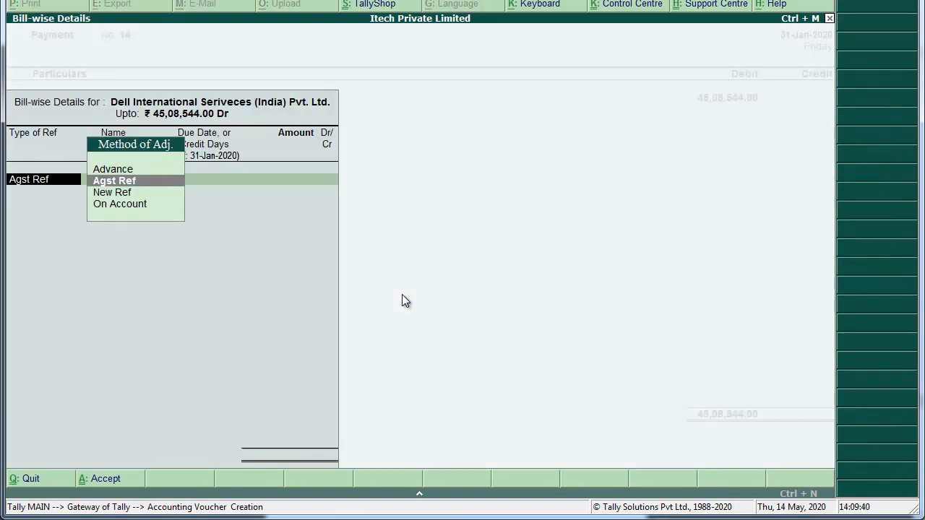
key(Return)
key(Return)
key(Return)
key(Return)
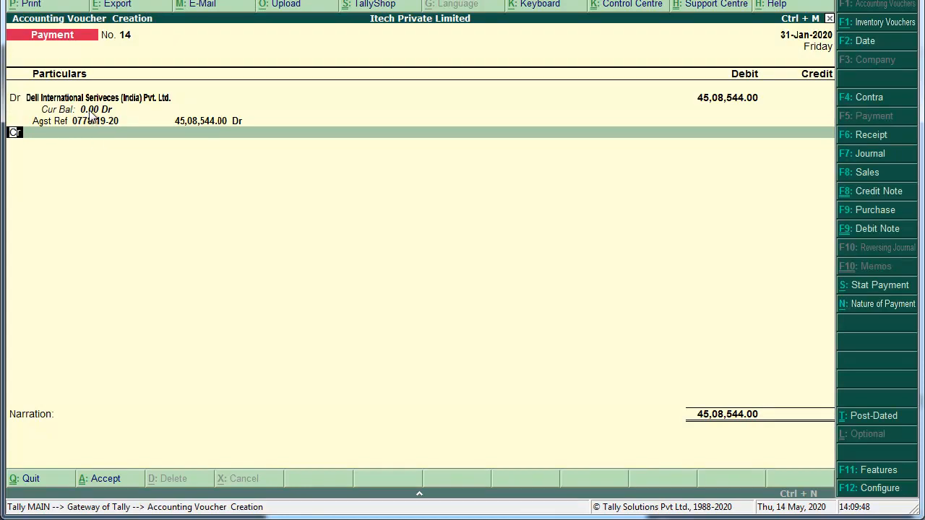
Credit Wealthy Bank 45,08,500 with a cheque allocation dated 31-Jan-2020.
key(Return)
text(wea)
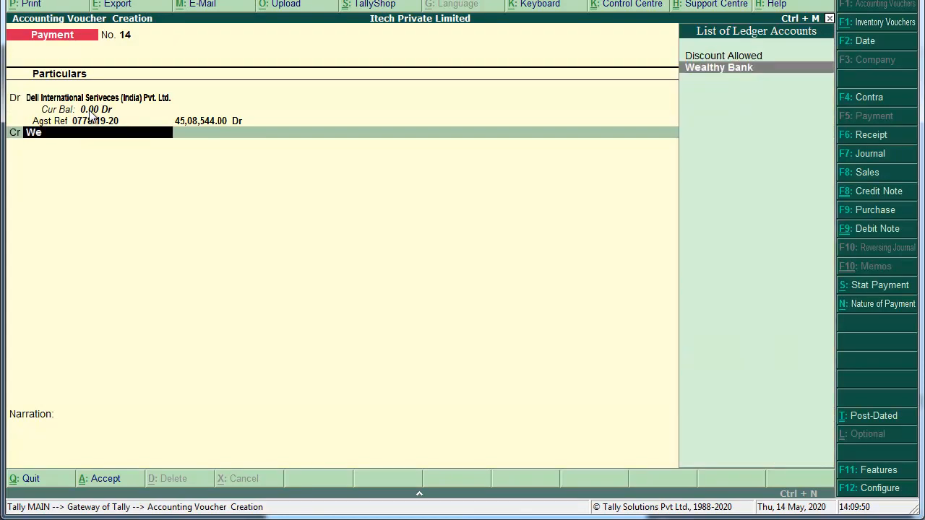
key(Return)
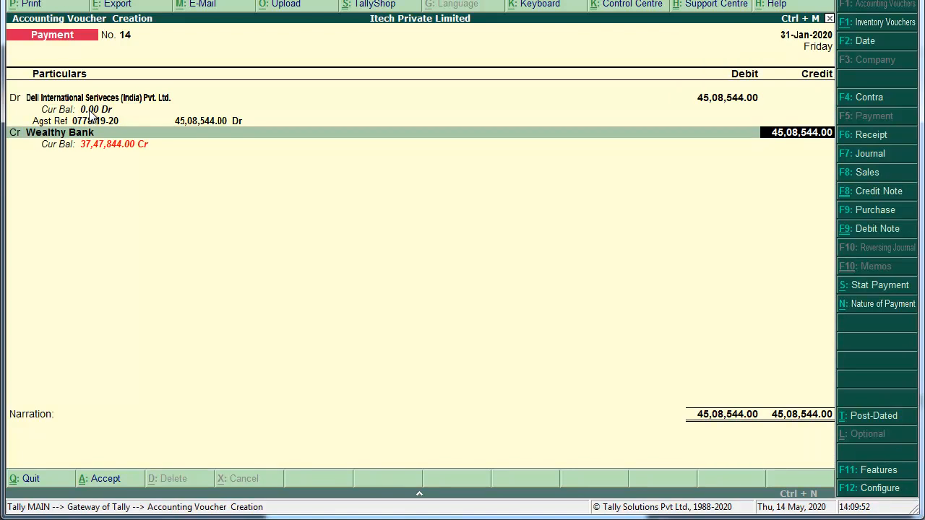
text(45,08,500)
key(Return)
key(Return)
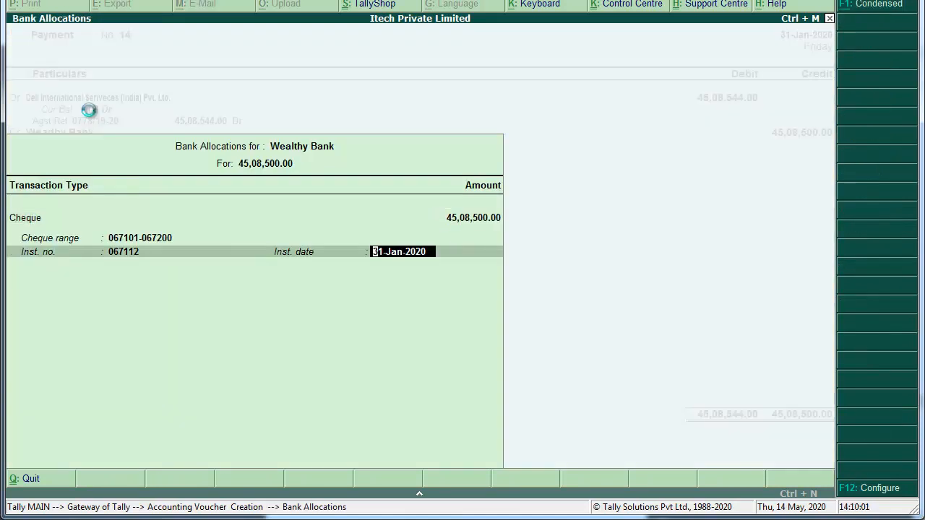
key(Return)
key(Return)
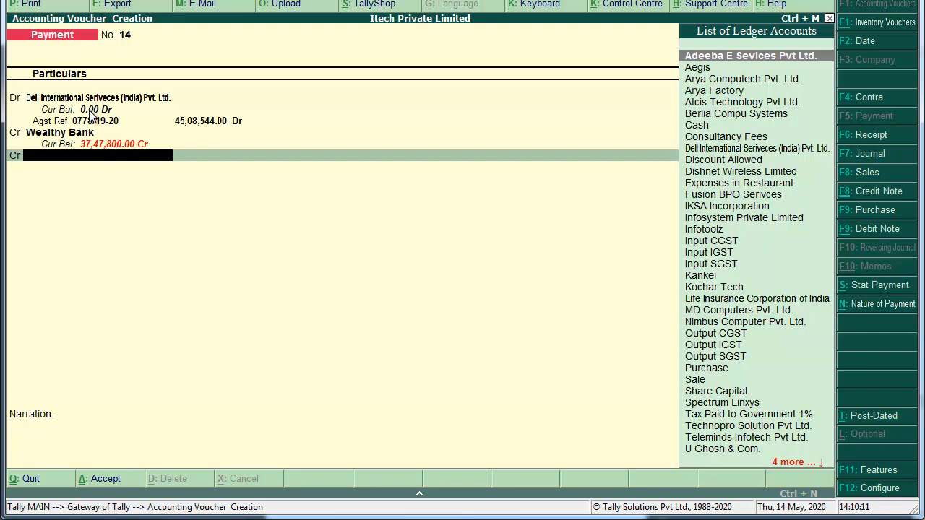
Create a new ledger named 'Discount Received'.
key(alt+c)
text(Di)
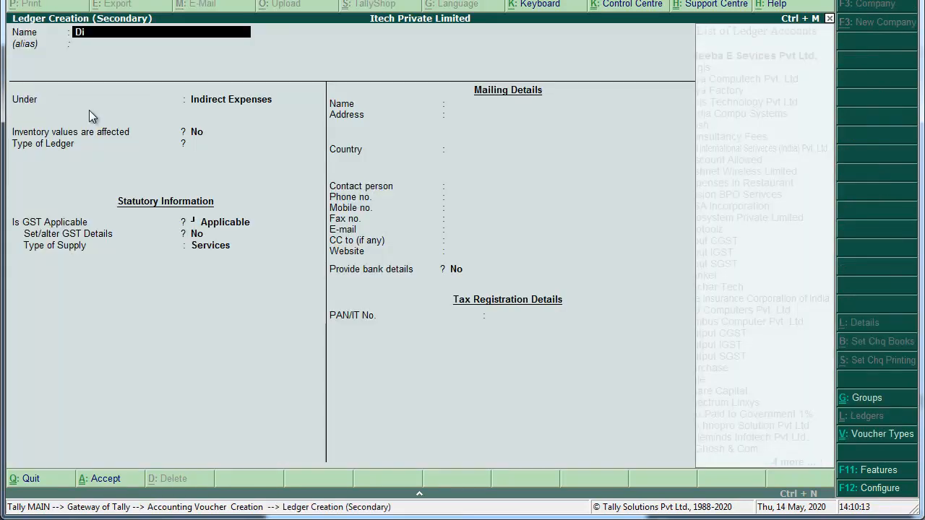
text(scount Recieve)
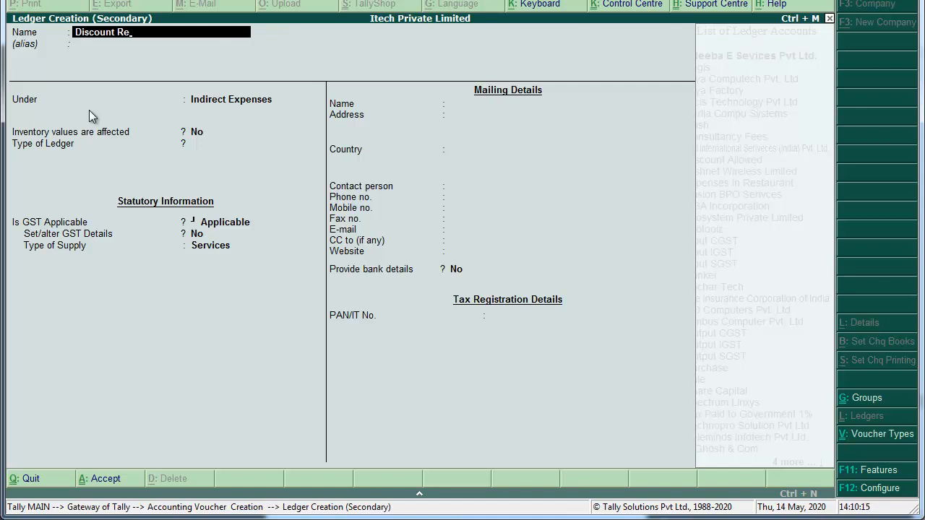
key(BackSpace)
key(BackSpace)
key(BackSpace)
key(BackSpace)
text(i)
key(BackSpace)
text(eived)
key(Return)
key(Return)
Place the ledger under Indirect Incomes with GST set to Not Applicable.
text(ind)
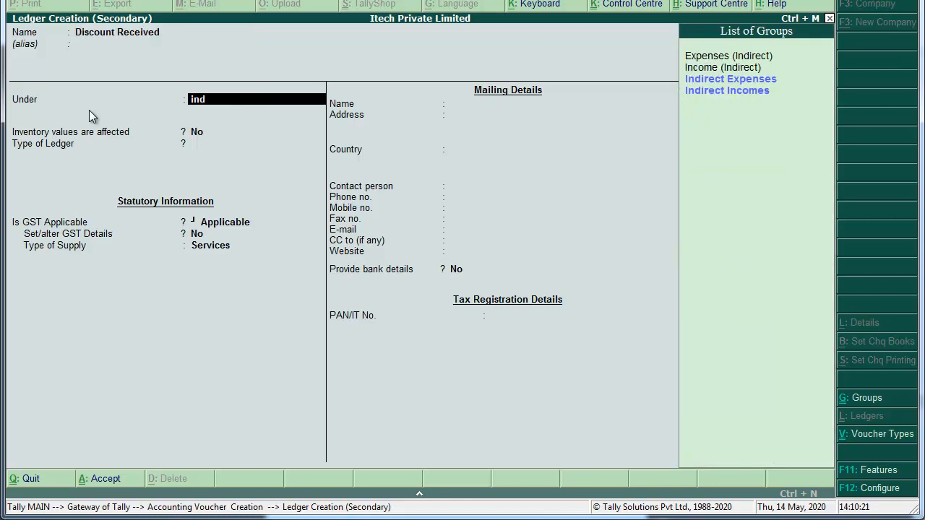
key(Down)
key(Return)
key(Return)
key(Return)
key(BackSpace)
key(Down)
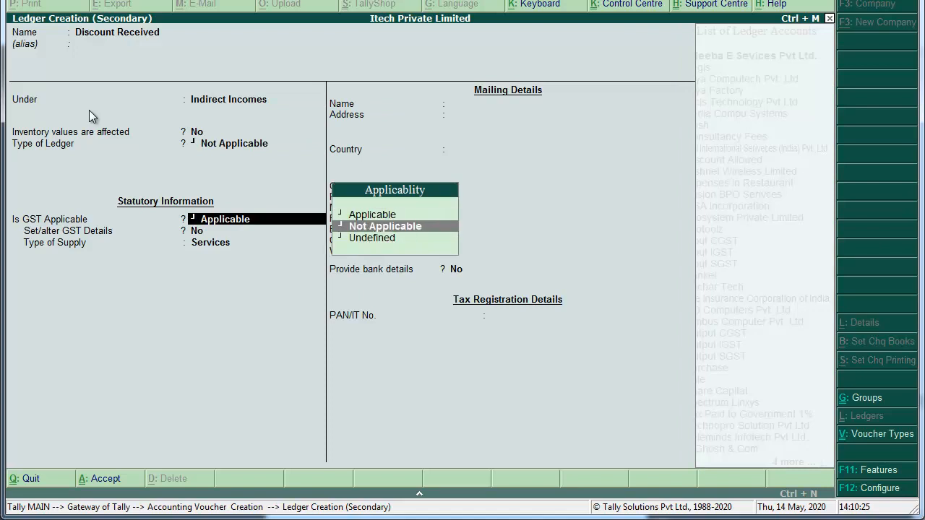
key(Return)
key(Return)
key(Return)
key(Return)
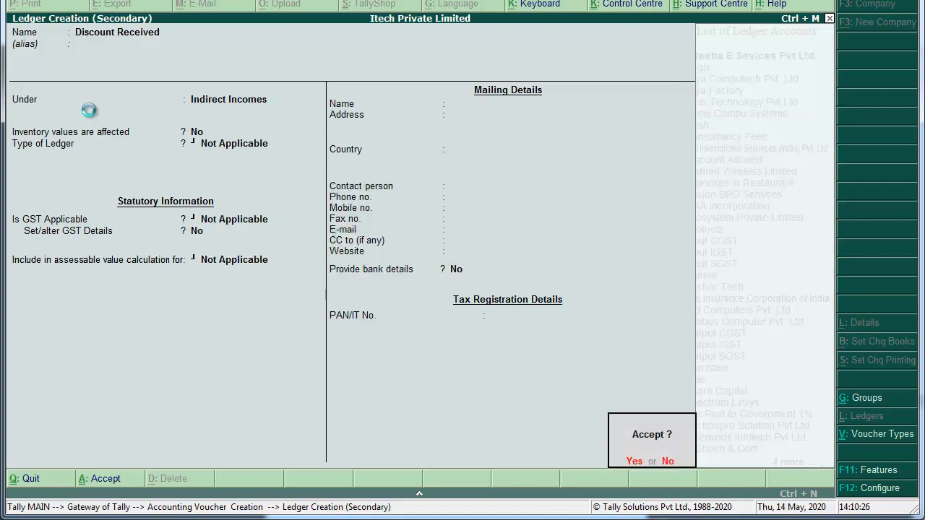
key(Return)
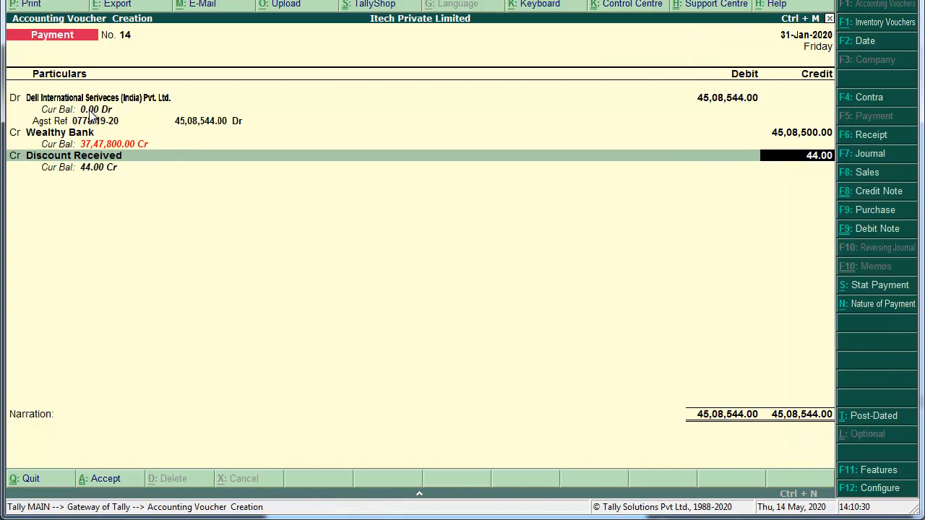
Give Payment No. 14 the narration 'Being made Payment Full & Final Settlement.' and save it.
key(Return)
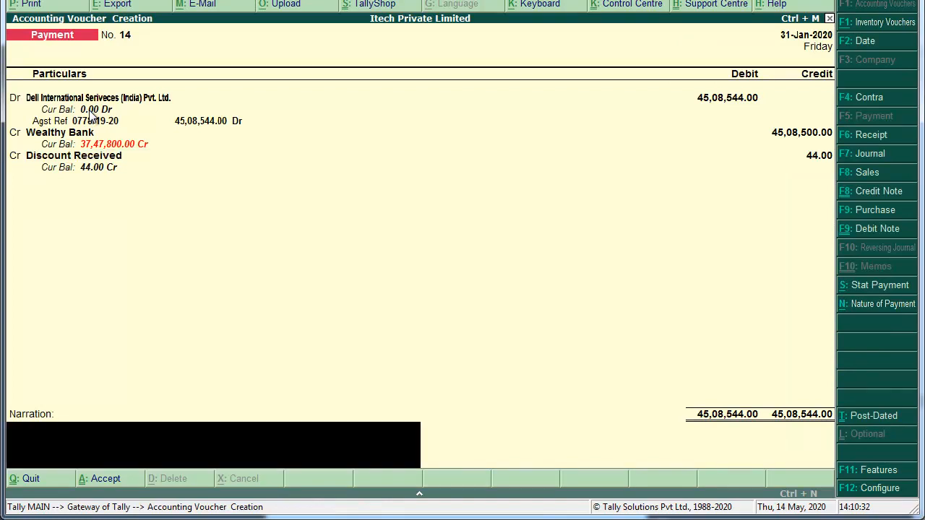
text(Being made Payment to Shivasagar Restaurant.)
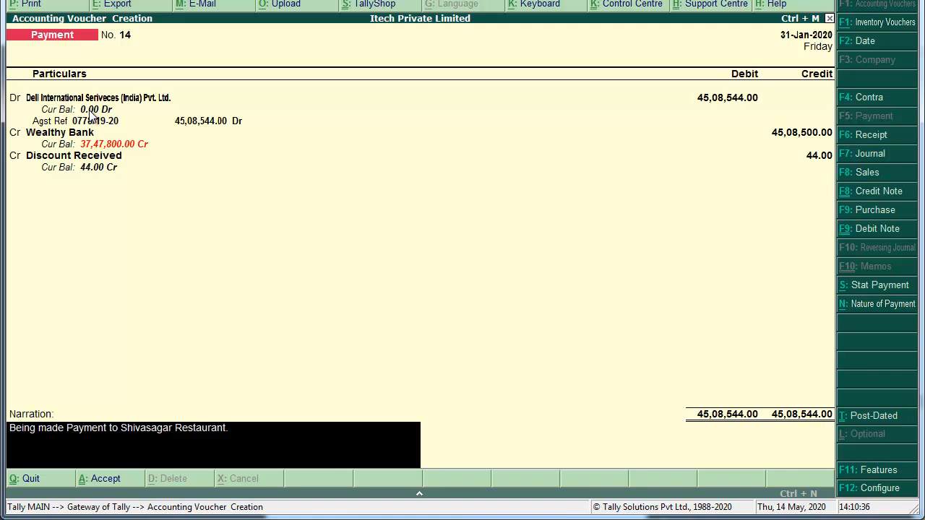
key(BackSpace)
key(BackSpace)
key(BackSpace)
key(BackSpace)
key(BackSpace)
key(BackSpace)
key(BackSpace)
key(BackSpace)
key(BackSpace)
key(BackSpace)
key(BackSpace)
key(BackSpace)
key(BackSpace)
key(BackSpace)
key(BackSpace)
key(BackSpace)
key(BackSpace)
key(BackSpace)
key(BackSpace)
key(BackSpace)
key(BackSpace)
key(BackSpace)
key(BackSpace)
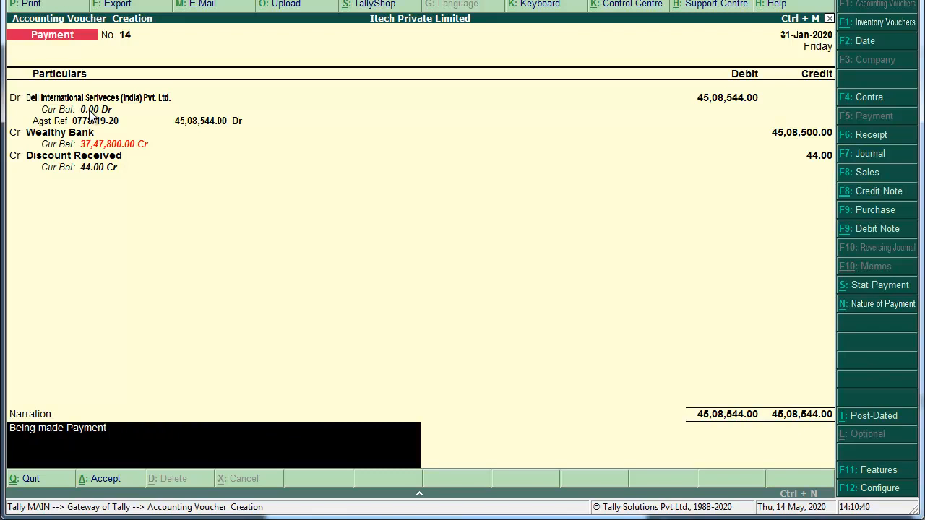
text(Full & Final Settlement.)
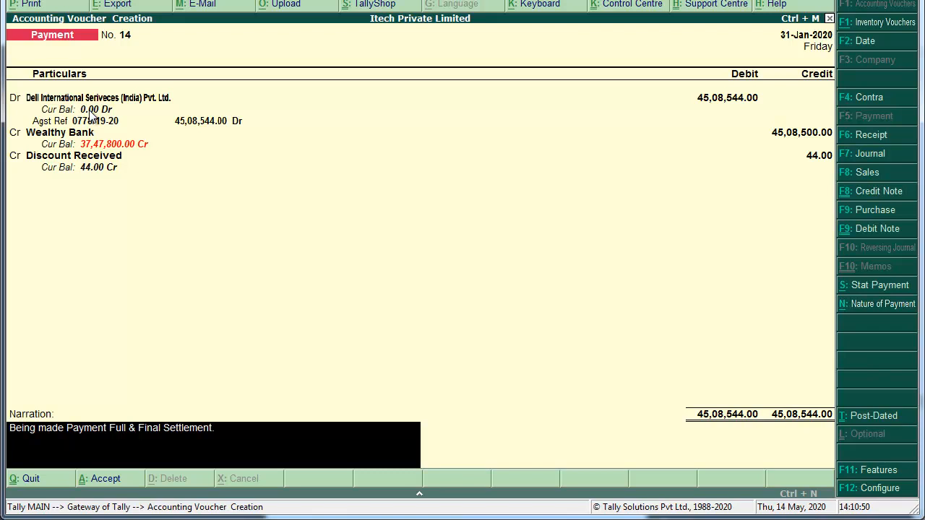
key(Return)
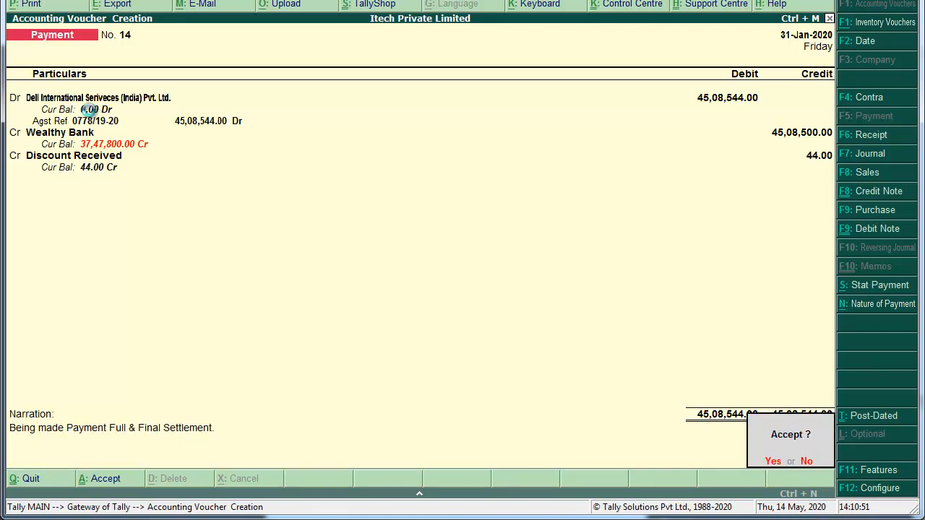
key(Return)
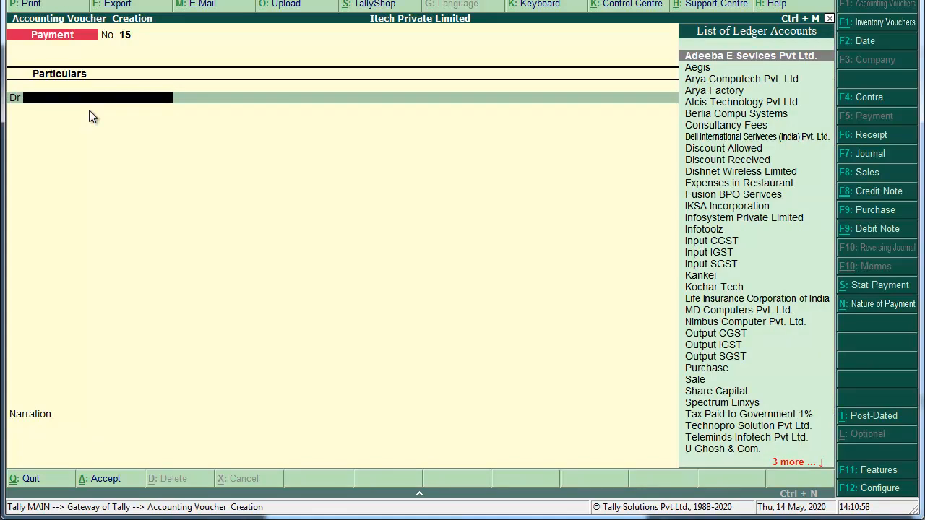
Switch to the scanned invoices PDF and scroll to the Arya Factory invoice on page 77.
key(alt+Tab)
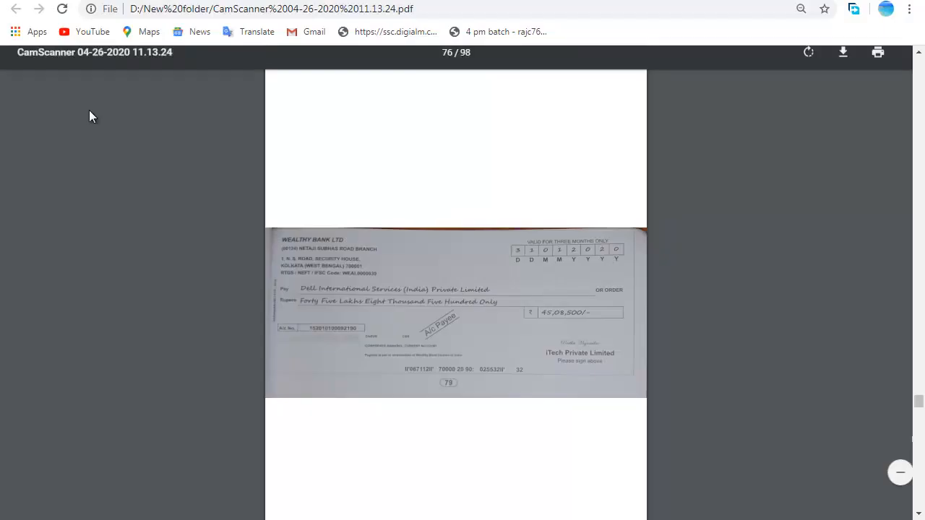
scroll(89, 110, down, 7)
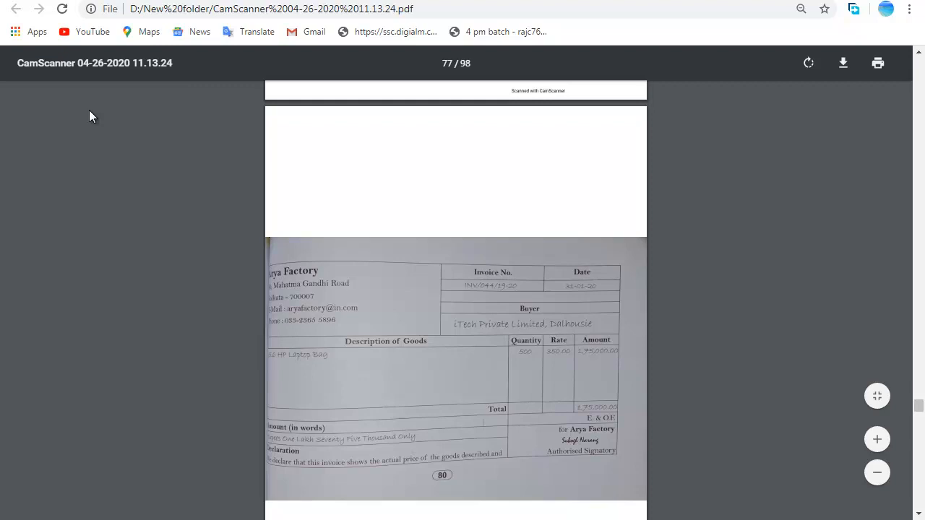
scroll(89, 110, down, 1)
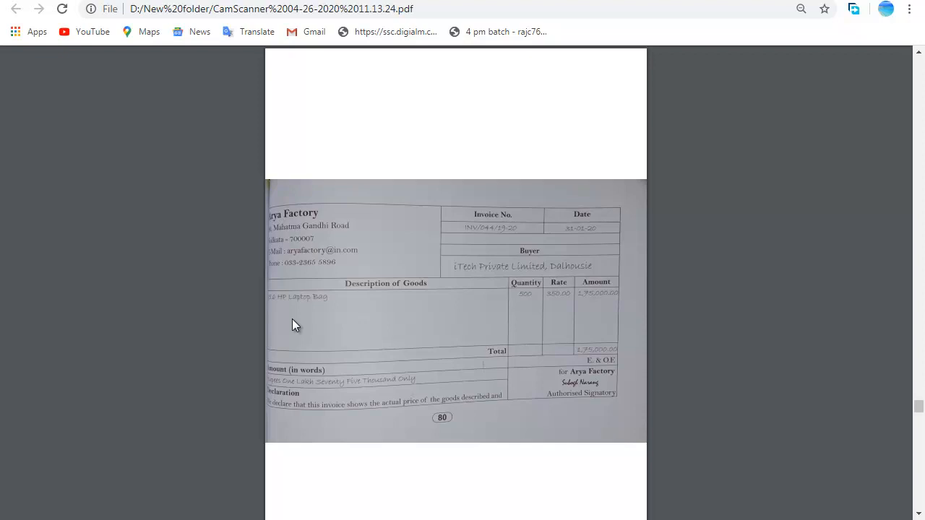
key(alt+Tab)
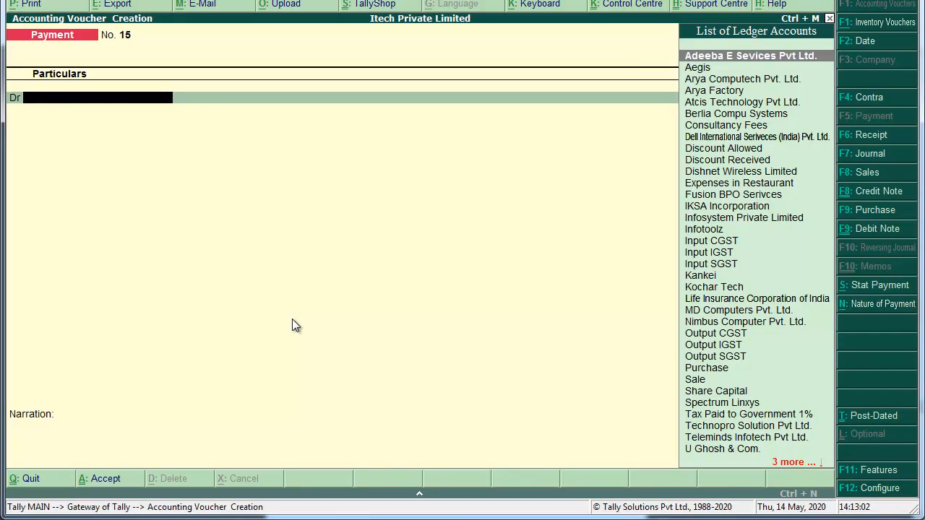
Discard the unsaved payment voucher and stay at the Gateway of Tally.
key(Escape)
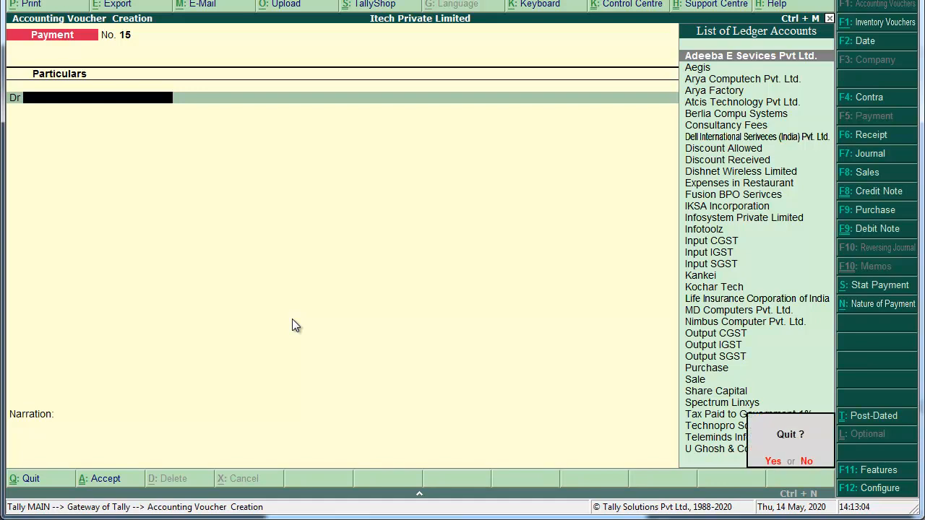
key(Return)
key(Escape)
key(n)
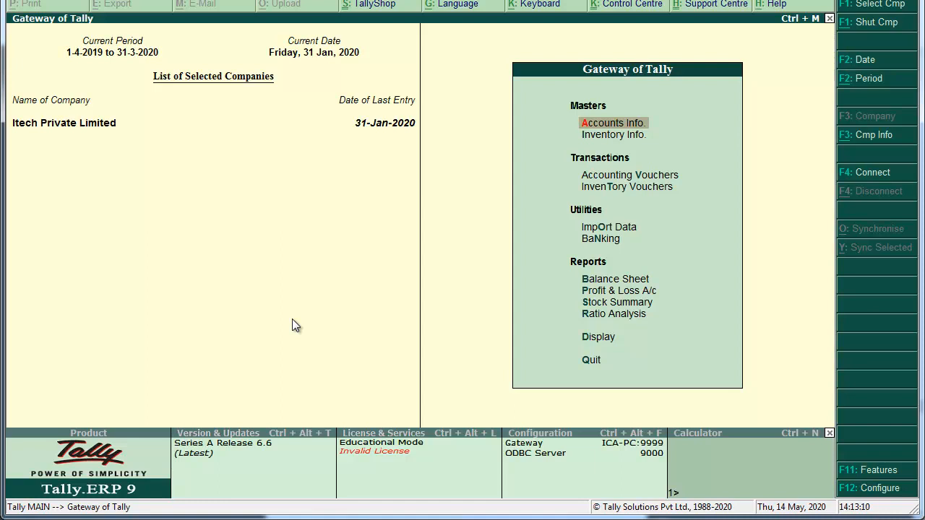
In Statutory & Taxation features, make the company's GST applicable from 1-Aug-2019.
key(F11)
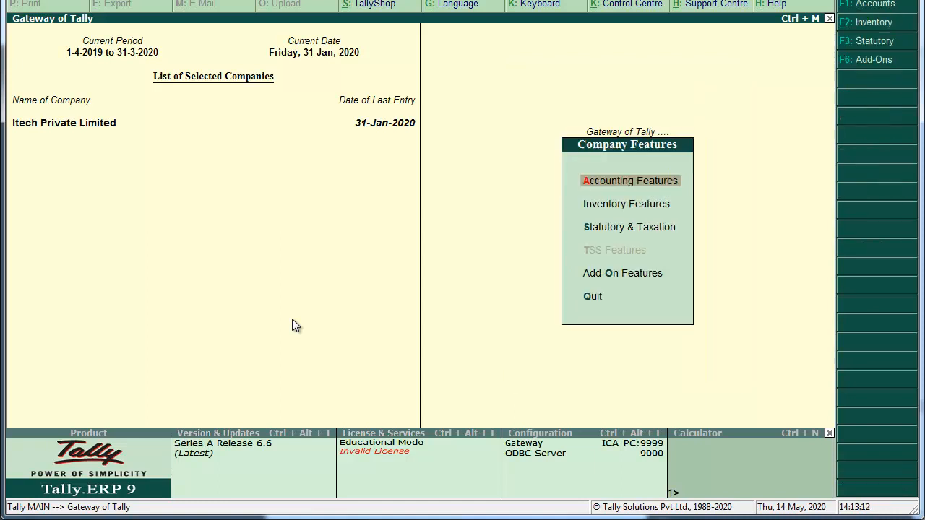
key(Down)
key(Down)
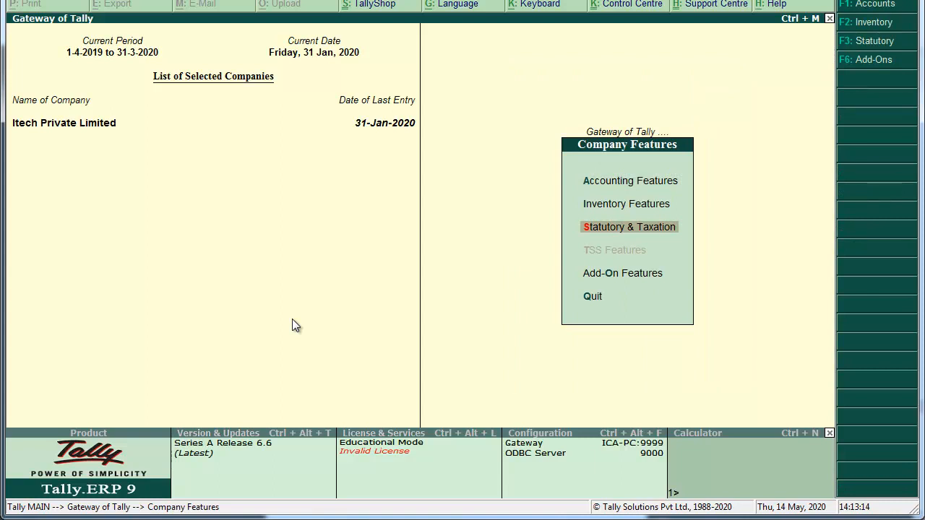
key(Return)
key(Return)
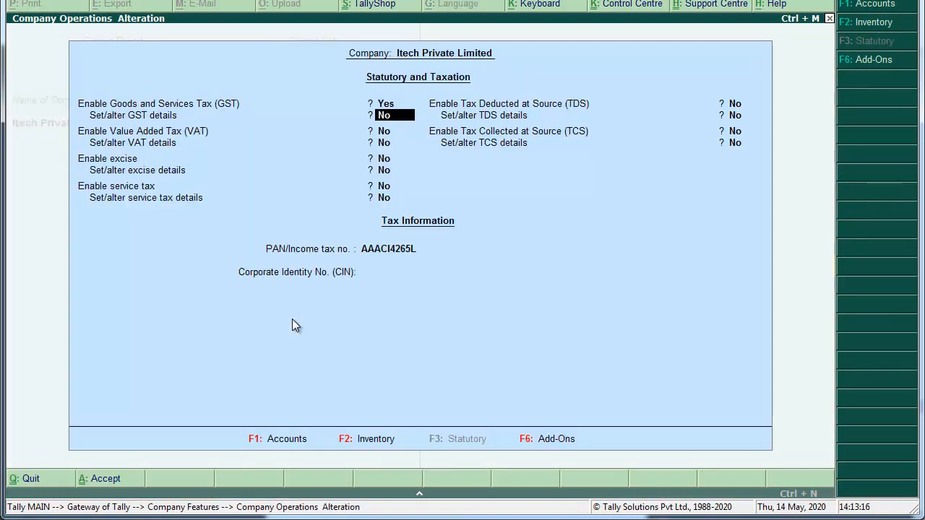
key(y)
key(Return)
key(Return)
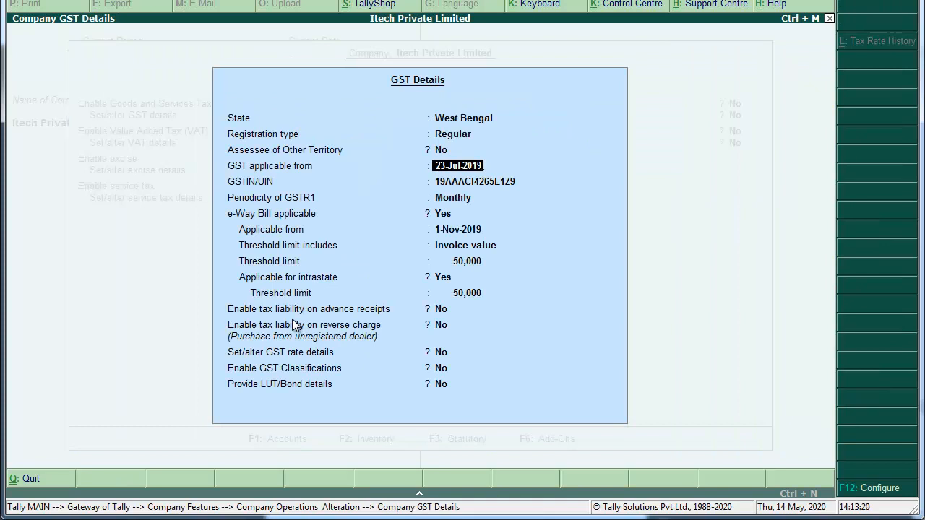
text(1-8)
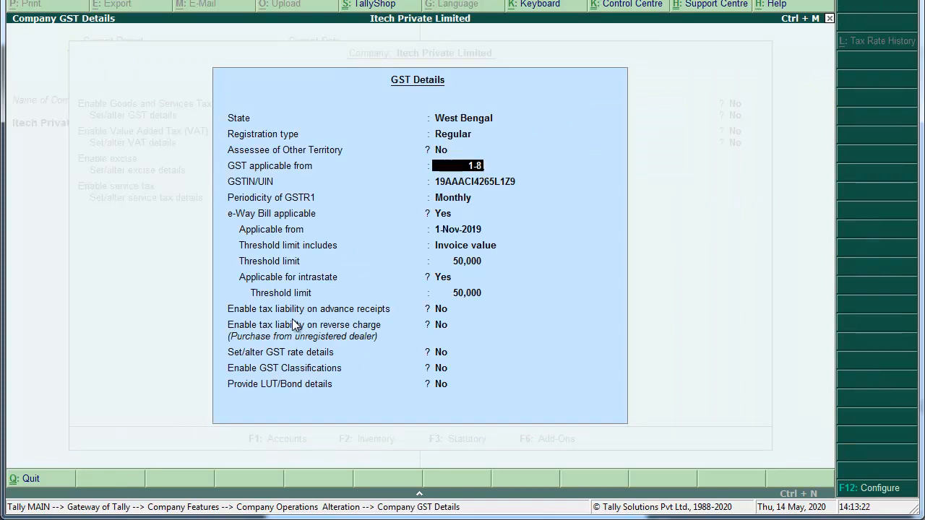
key(Return)
key(Return)
key(Return)
key(Return)
key(Return)
key(Return)
key(Return)
key(Return)
key(Return)
key(Return)
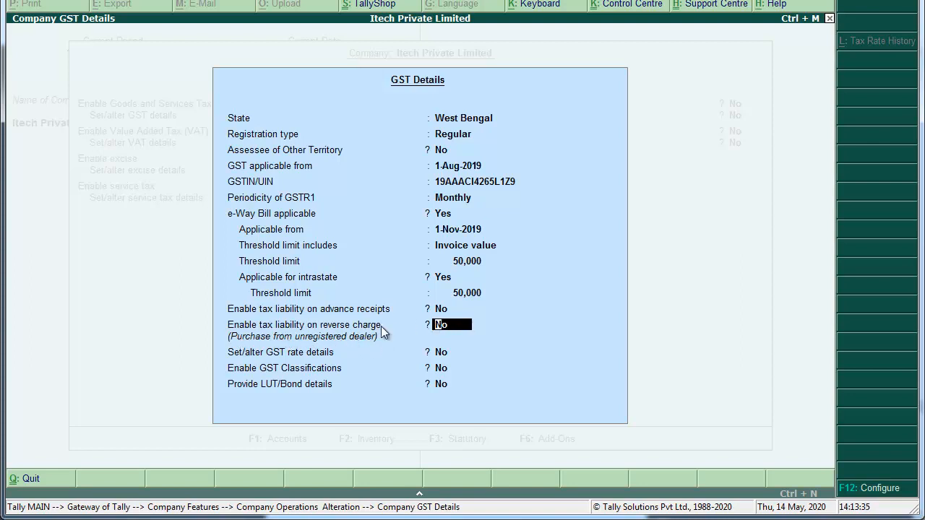
Enable tax liability on reverse charge and accept the GST and statutory changes.
text(y)
key(Return)
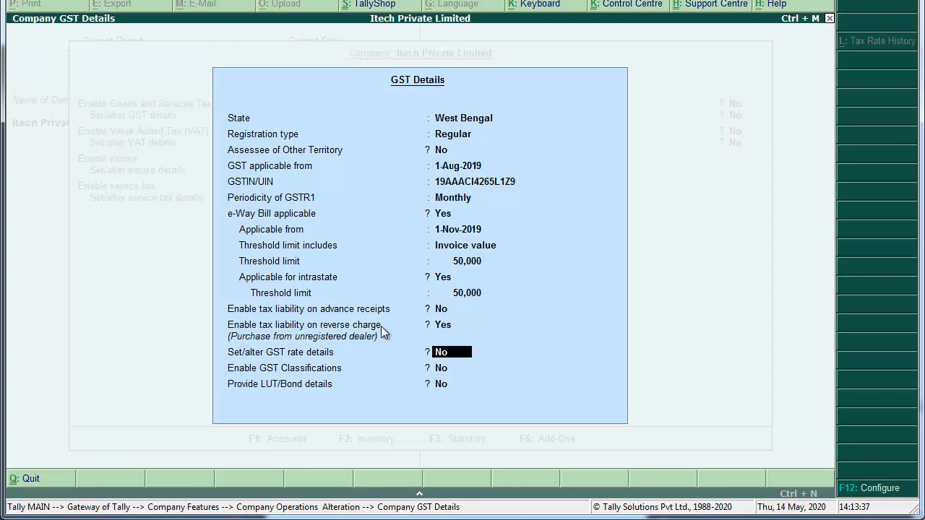
key(Return)
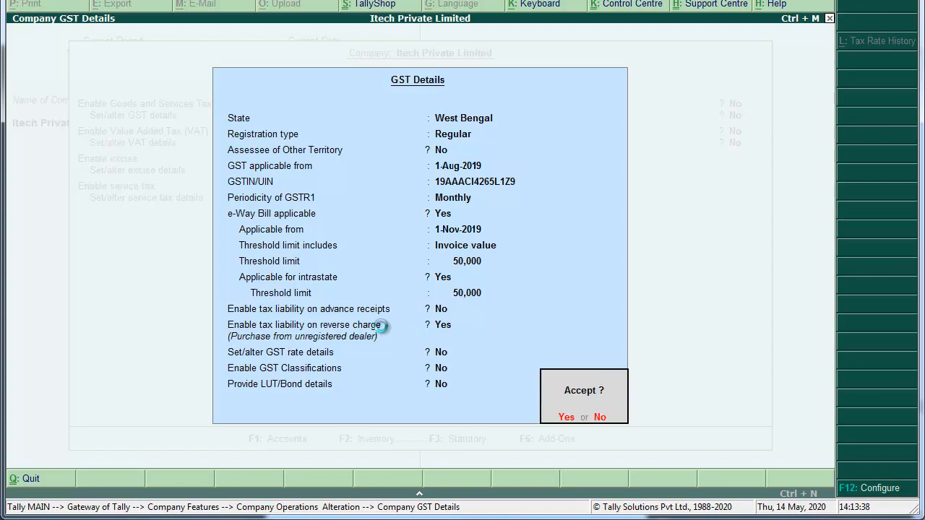
key(y)
key(Return)
key(Return)
key(Return)
key(Return)
key(Return)
key(Return)
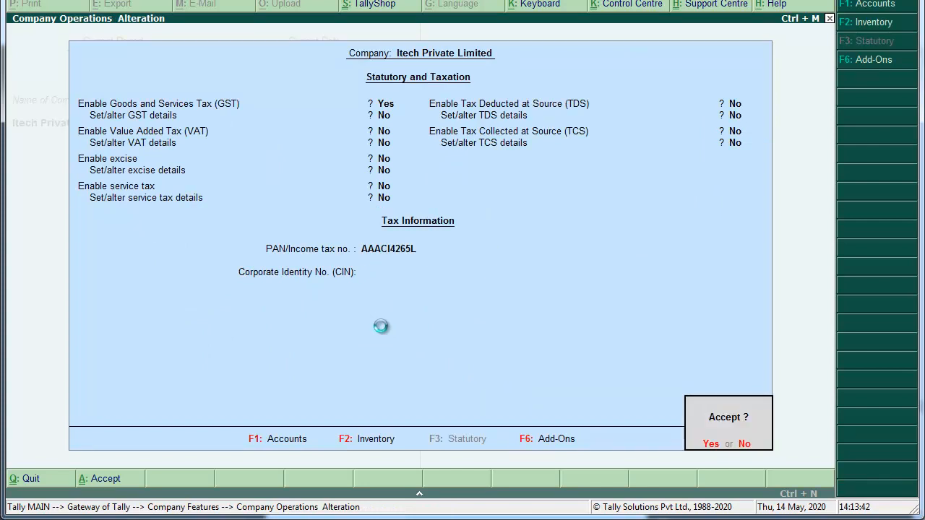
key(y)
key(Escape)
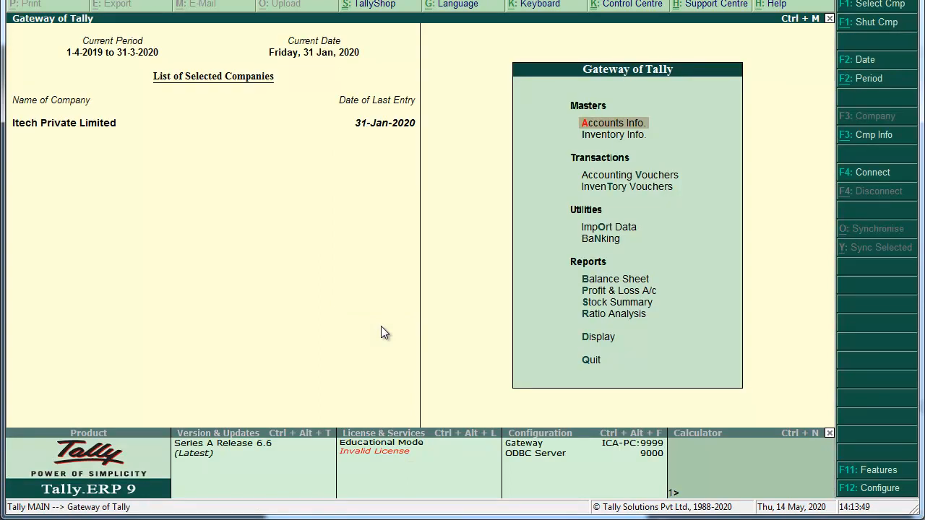
key(Down)
key(Down)
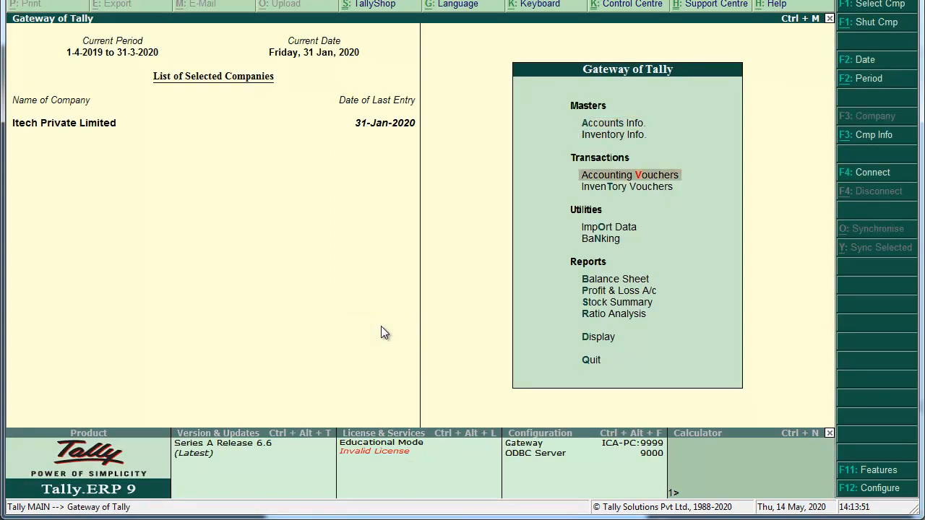
Start a purchase voucher from Arya Factory with invoice INV/044/19-20 dated 31-Jan-2020.
key(Return)
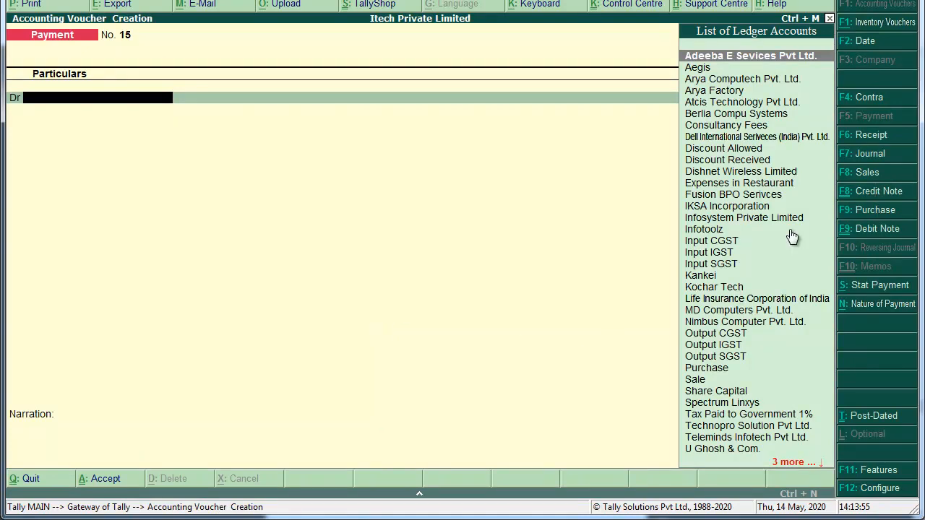
click(858, 214)
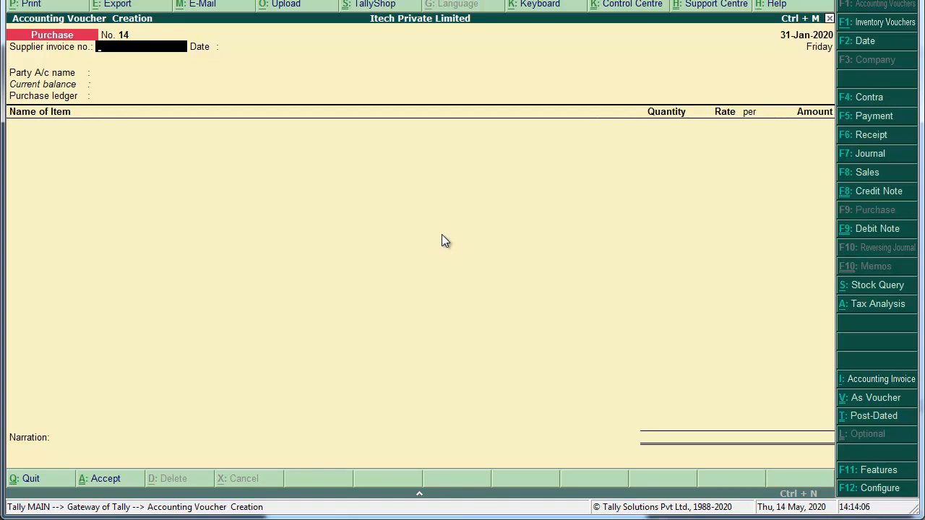
text(INV/044/19-20)
key(Return)
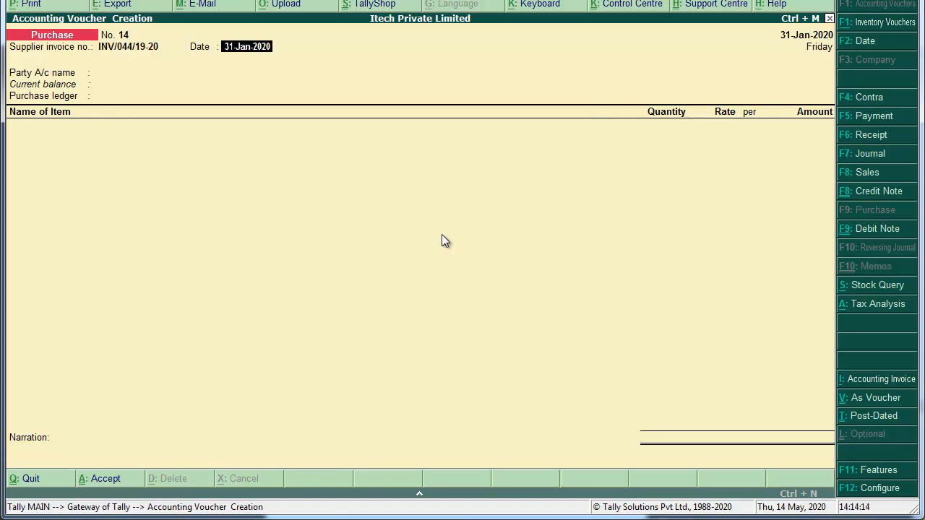
key(Return)
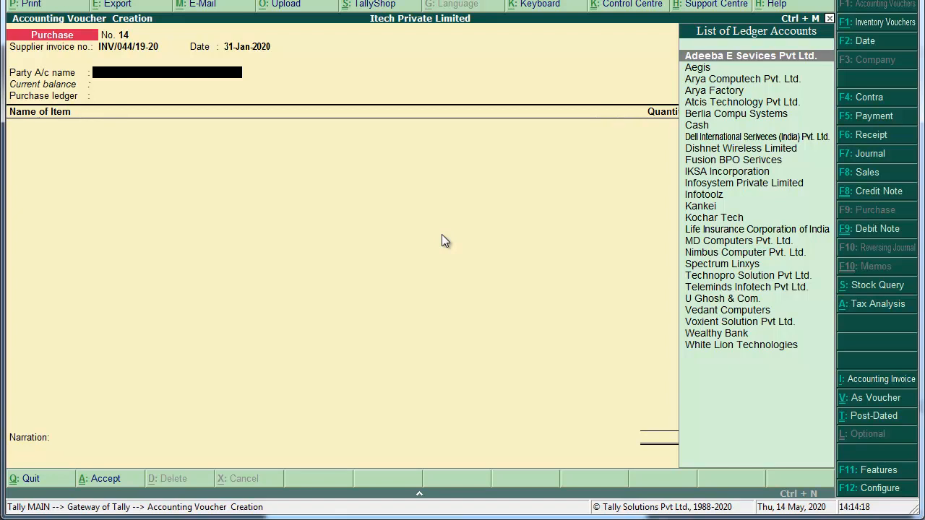
text(Aryafac)
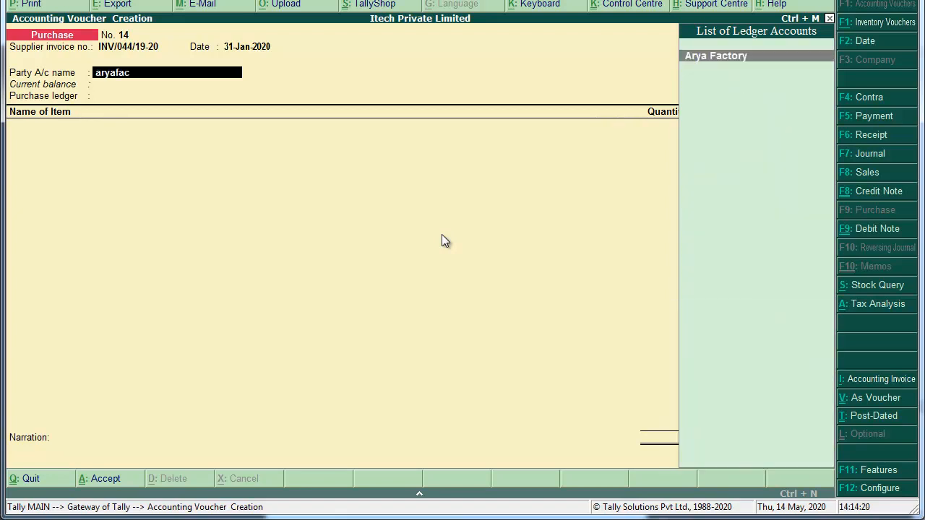
key(Return)
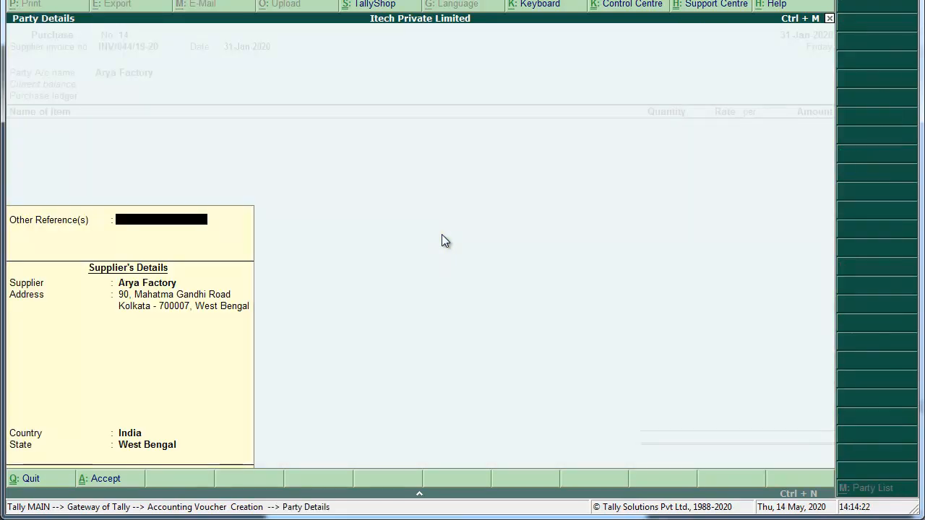
key(ctrl+a)
Enter 500 pieces of 15.6 HP Laptop Bag at 350 each under the Purchase ledger.
key(Return)
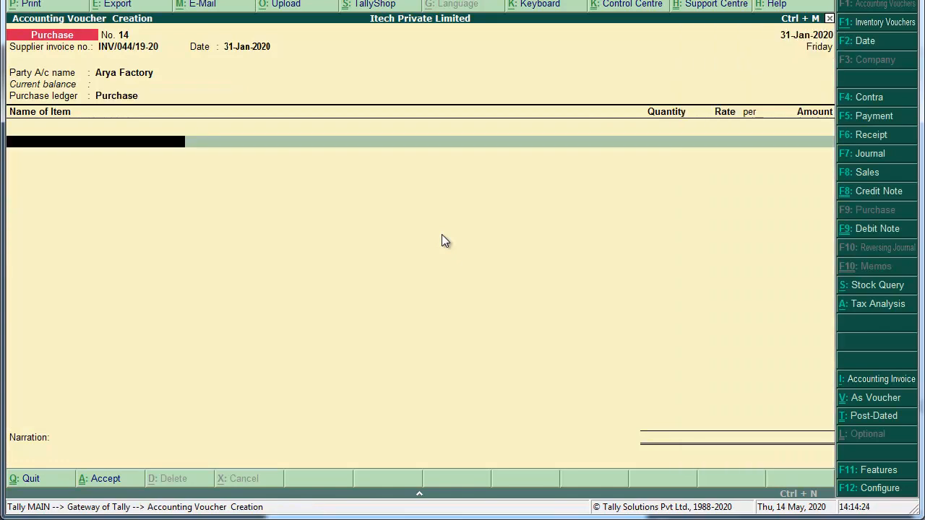
text(15.)
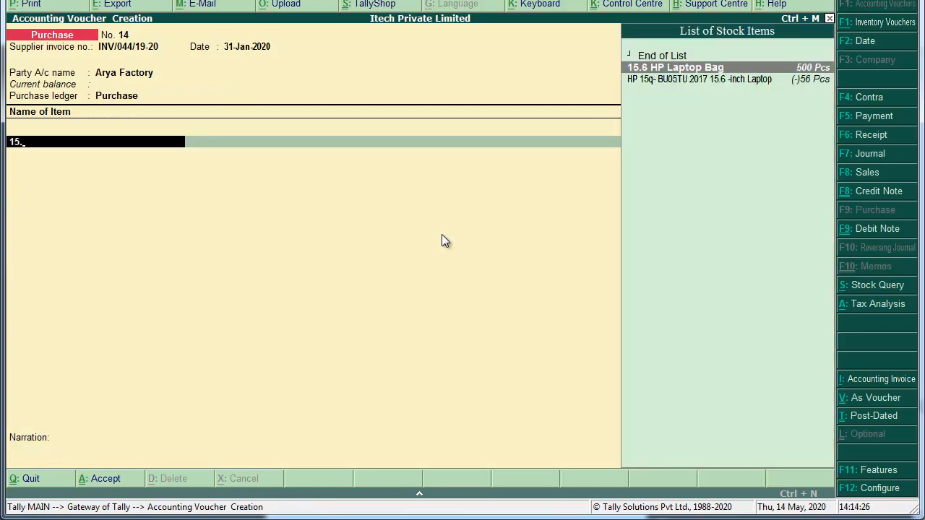
key(Return)
text(500)
key(Return)
text(350)
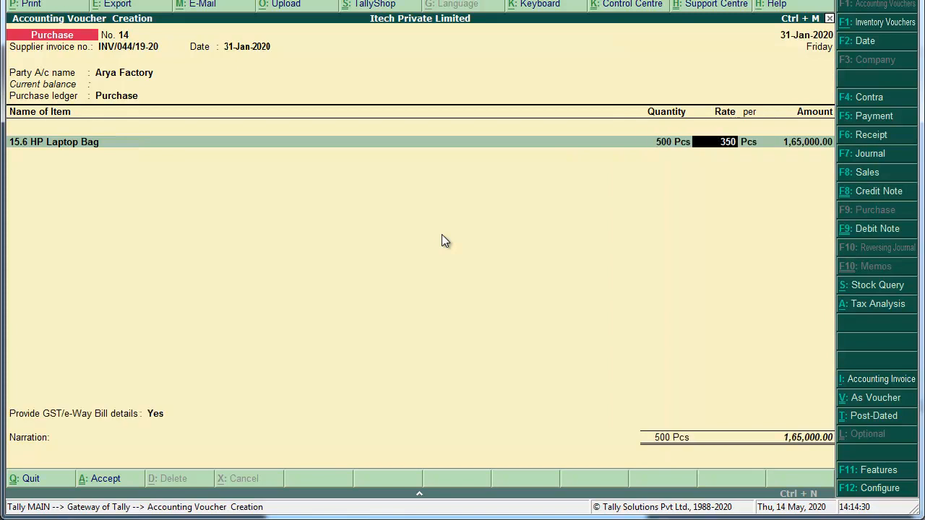
key(Return)
key(Return)
key(Return)
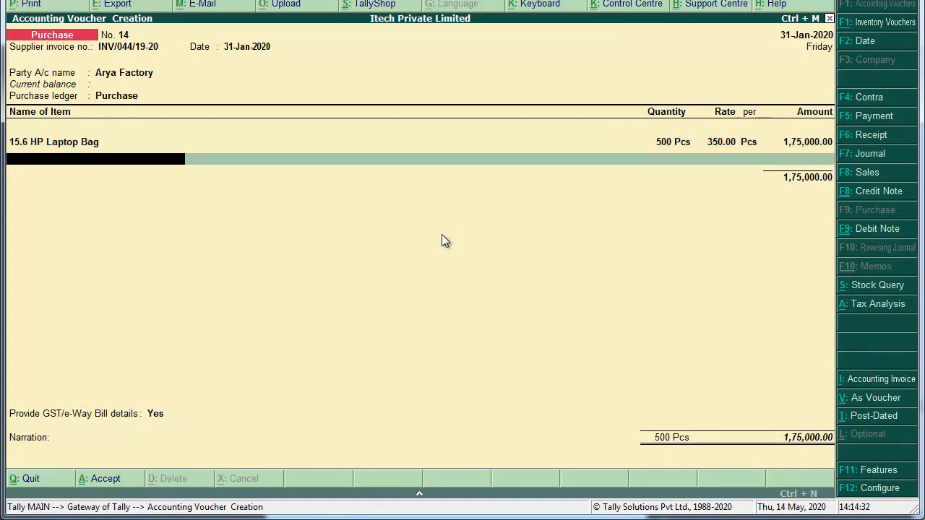
key(Return)
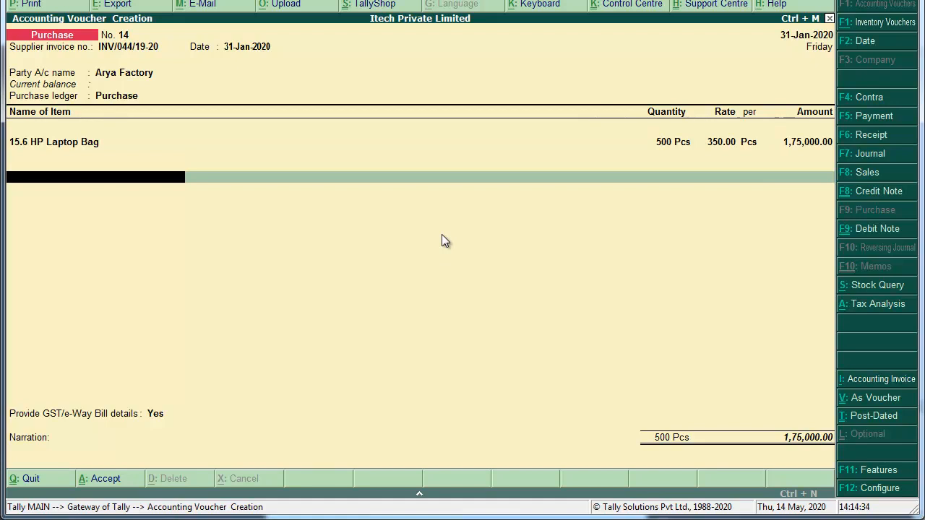
key(Return)
Skip GST/e-Way Bill details, add narration 'Bieng Goods Purchased.' and save Purchase No. 14.
key(Up)
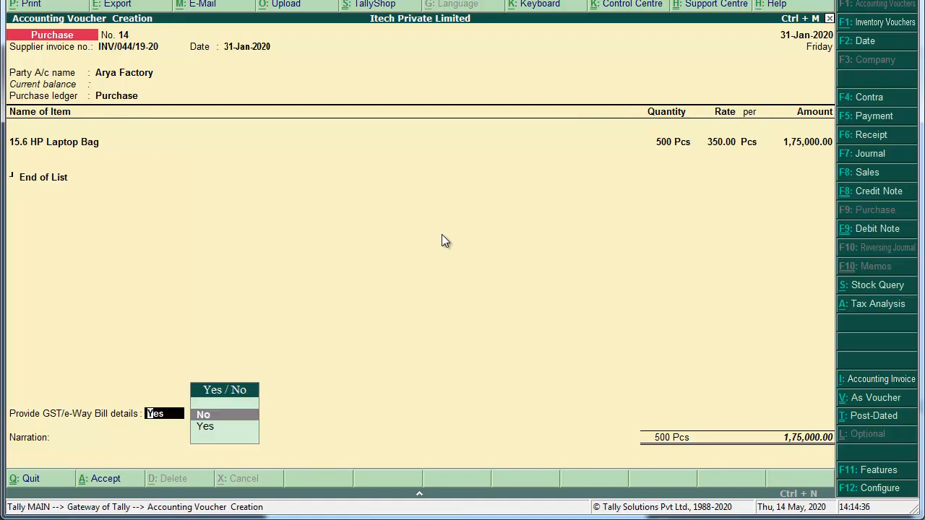
key(Return)
key(Return)
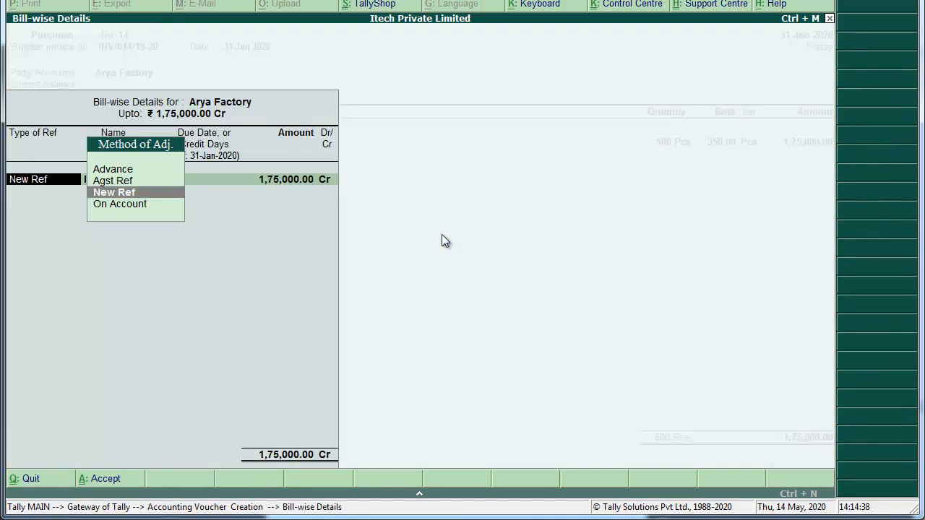
key(Return)
key(Return)
key(Return)
key(Return)
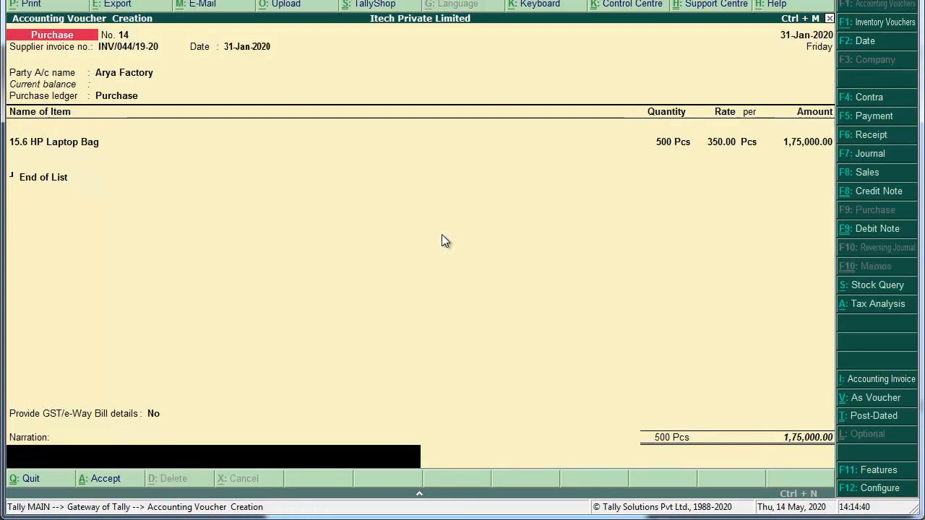
text(Bieng Goods Purchased.)
key(Return)
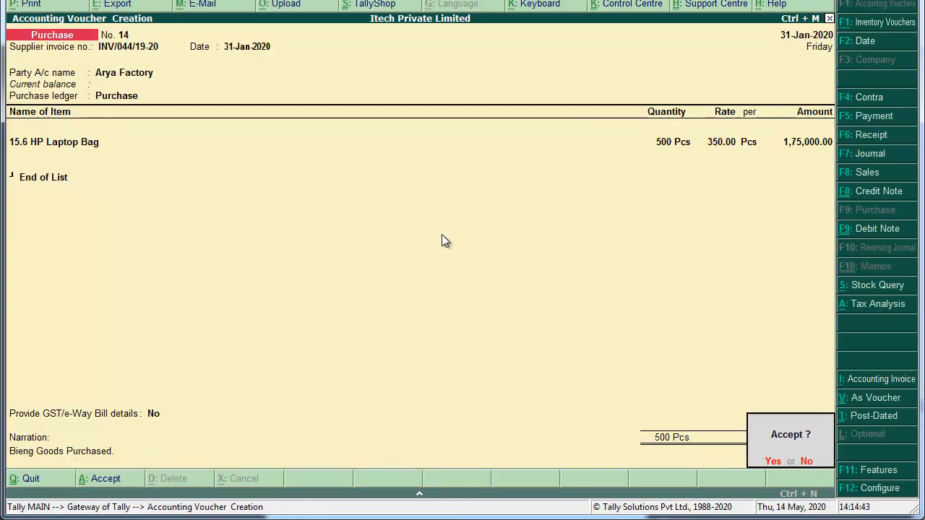
key(Return)
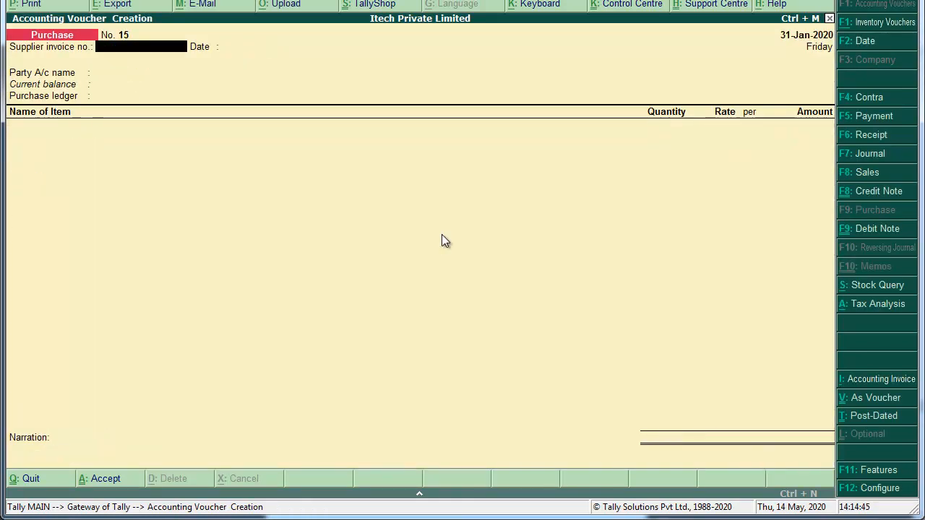
key(Escape)
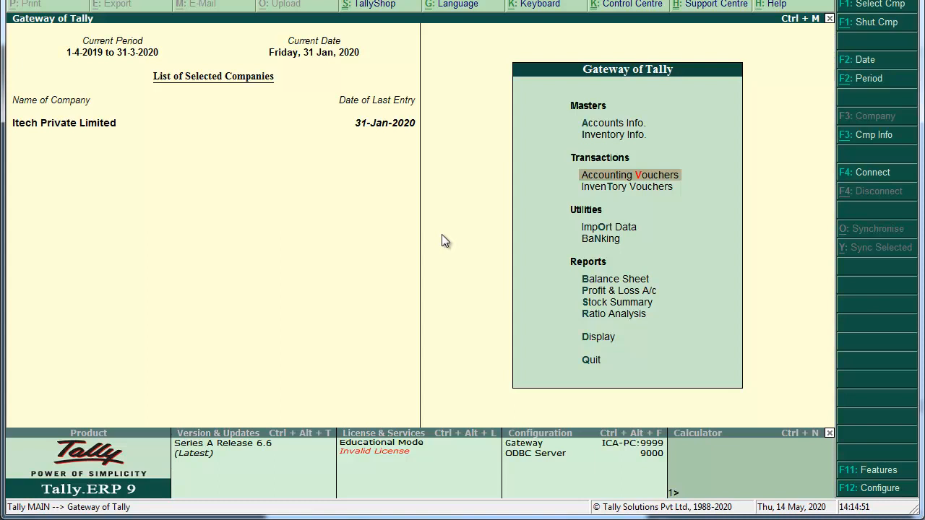
Open the GSTR-2 report via Display > Statutory Reports > GST Reports.
key(Down)
key(Down)
key(Down)
key(Down)
key(Down)
key(Down)
key(Down)
key(Down)
key(Down)
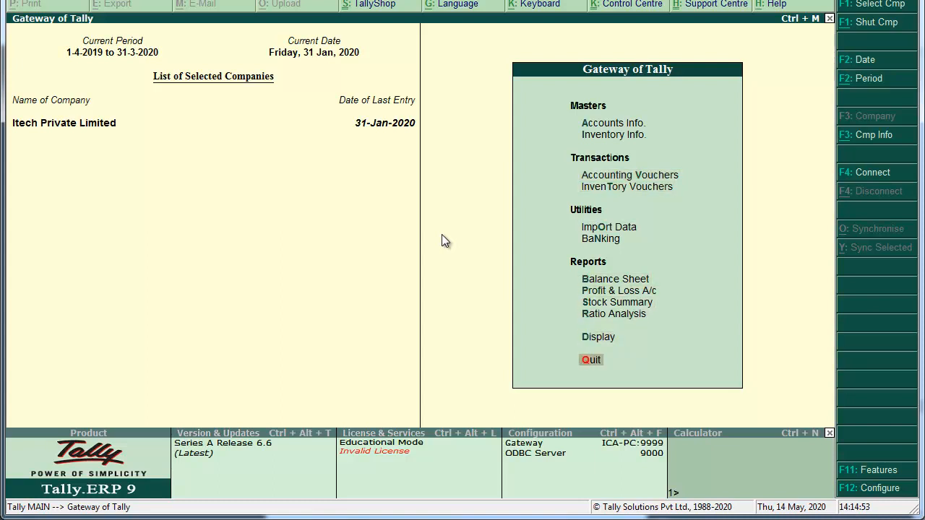
key(Up)
key(Return)
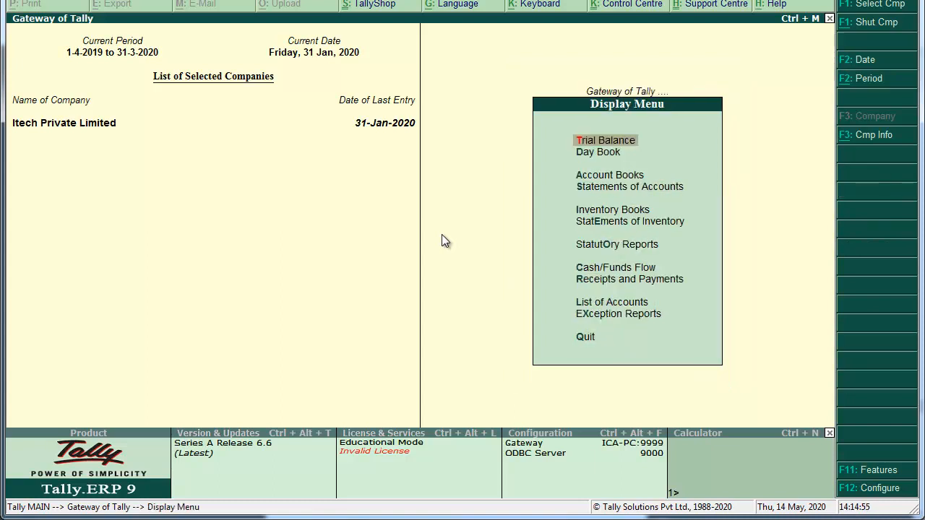
key(Down)
key(Down)
key(Down)
key(Down)
key(Down)
key(Down)
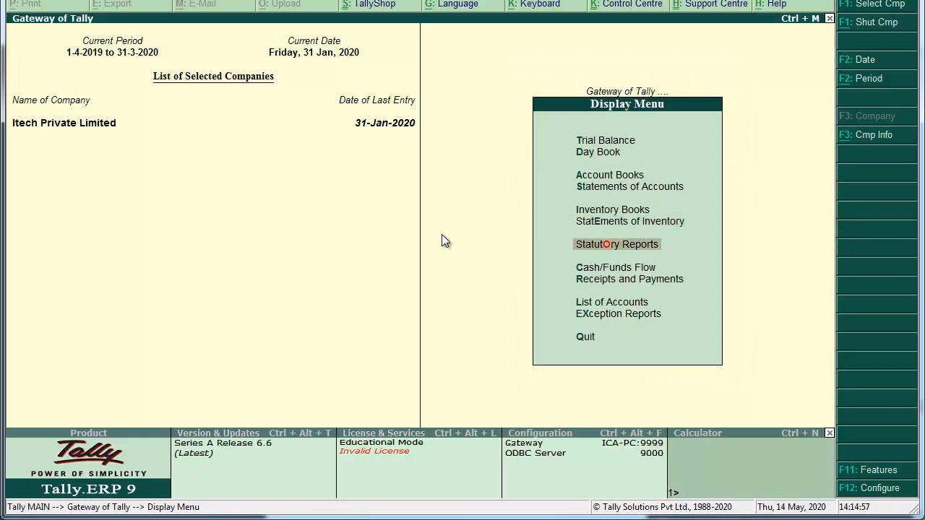
key(Return)
key(Return)
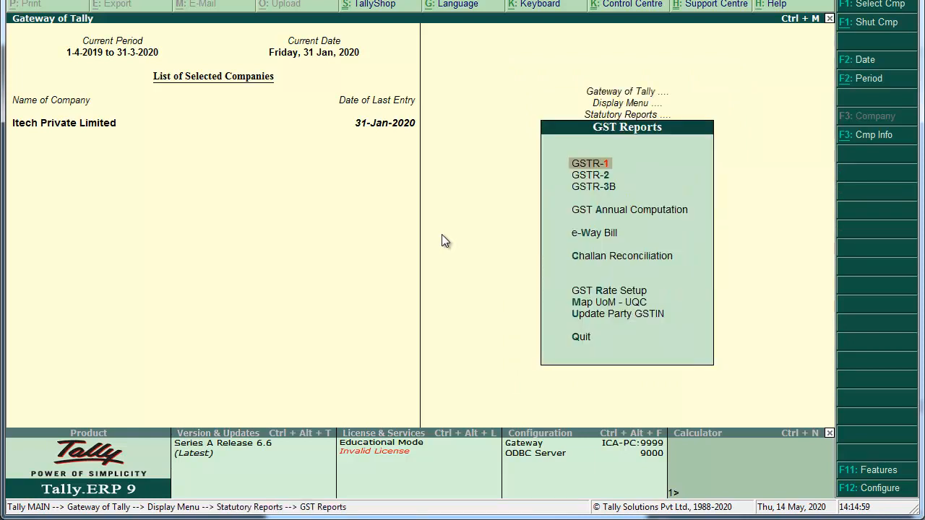
key(Down)
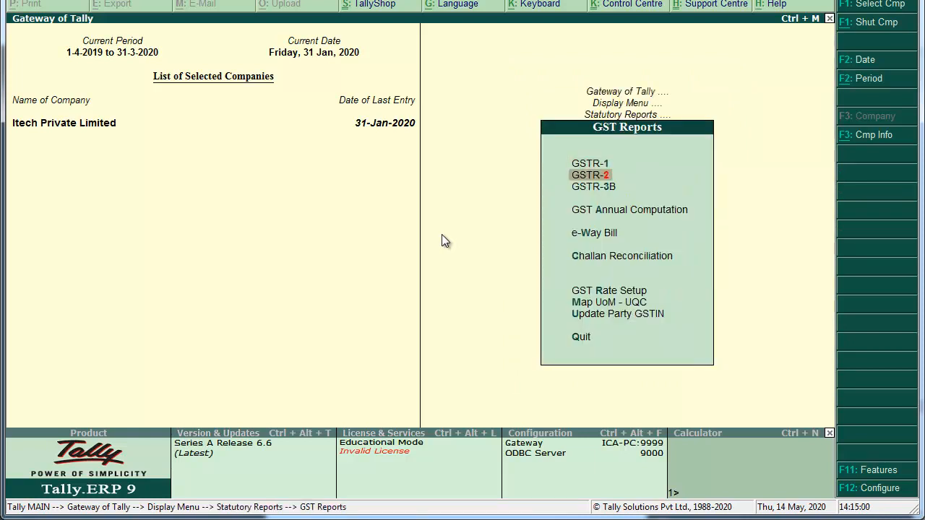
key(Return)
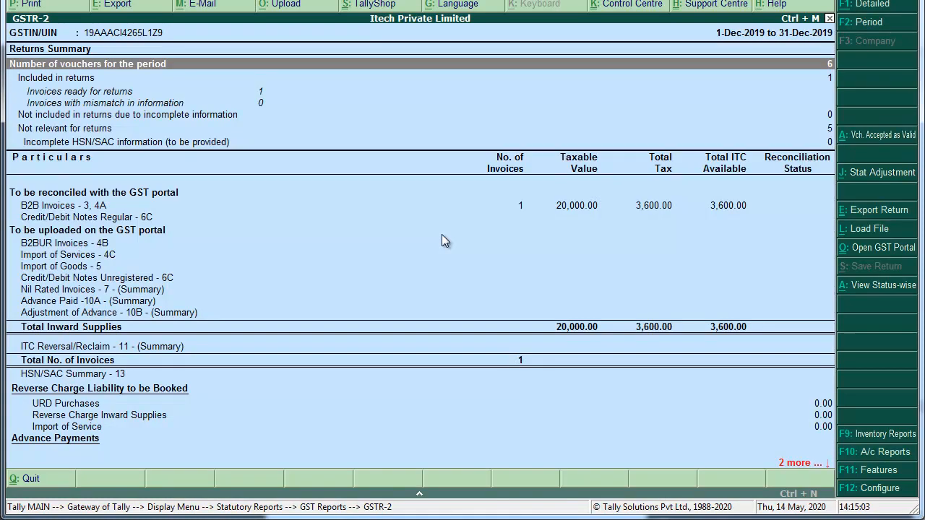
Set the period to 1-Jan-2020 through 1-Mar-2020 and drill into URD Purchases.
key(F2)
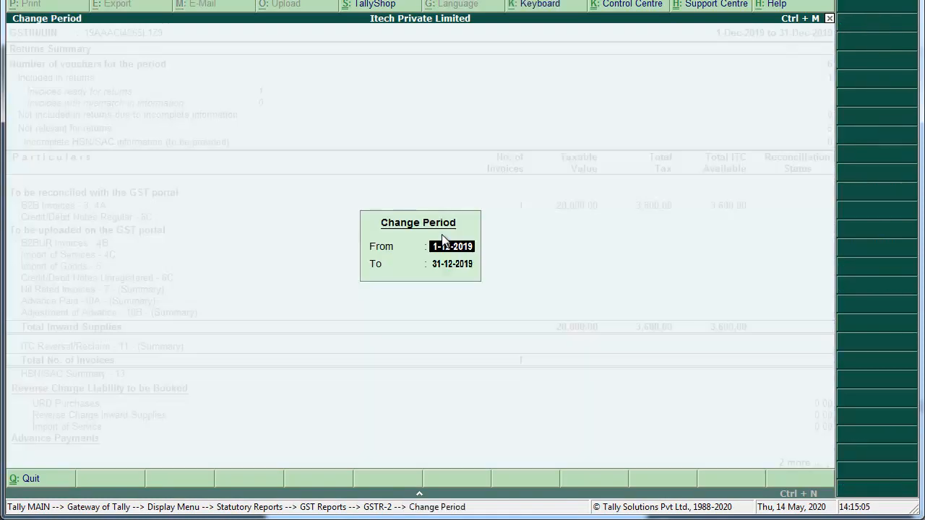
text(1-1)
key(Return)
text(1-3)
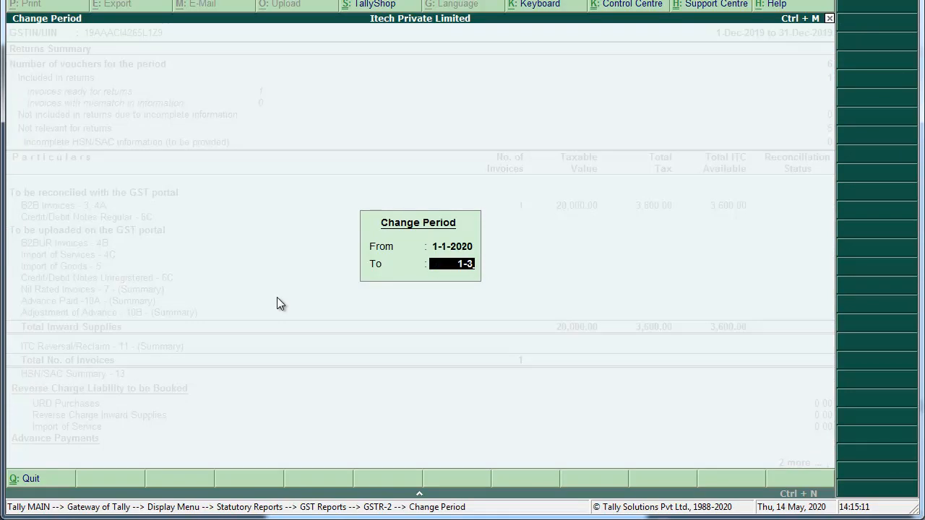
key(Return)
key(Down)
key(Down)
key(Down)
key(Down)
key(Down)
key(Down)
key(Down)
key(Down)
key(Down)
key(Down)
key(Down)
key(Down)
key(Down)
key(Down)
key(Down)
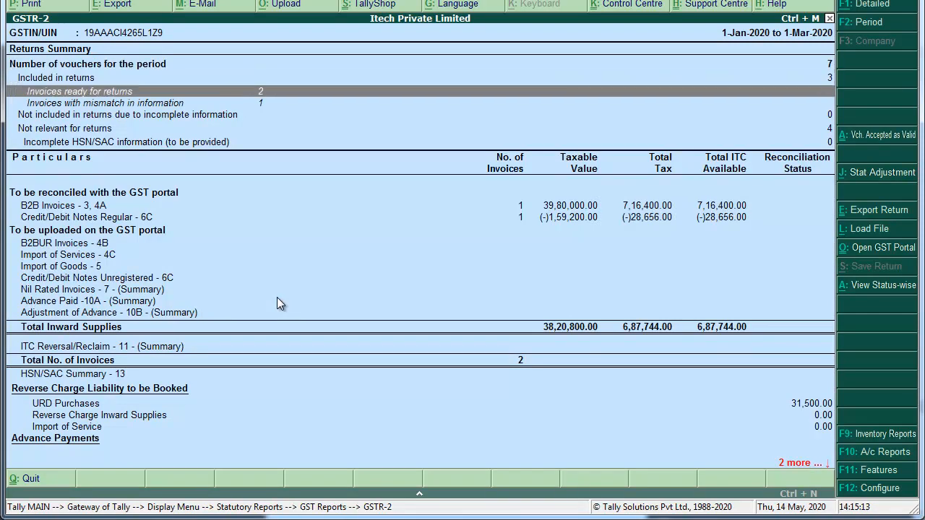
key(Down)
key(Down)
key(Down)
key(Up)
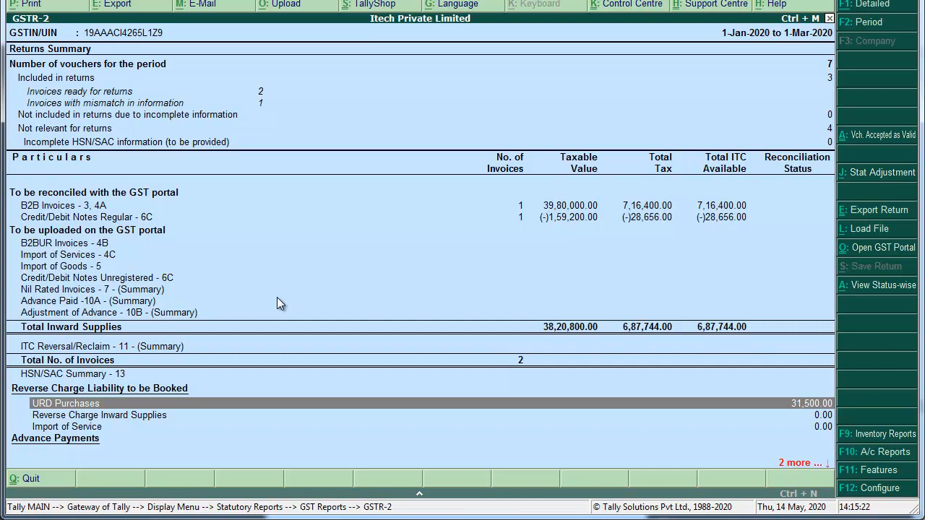
key(Return)
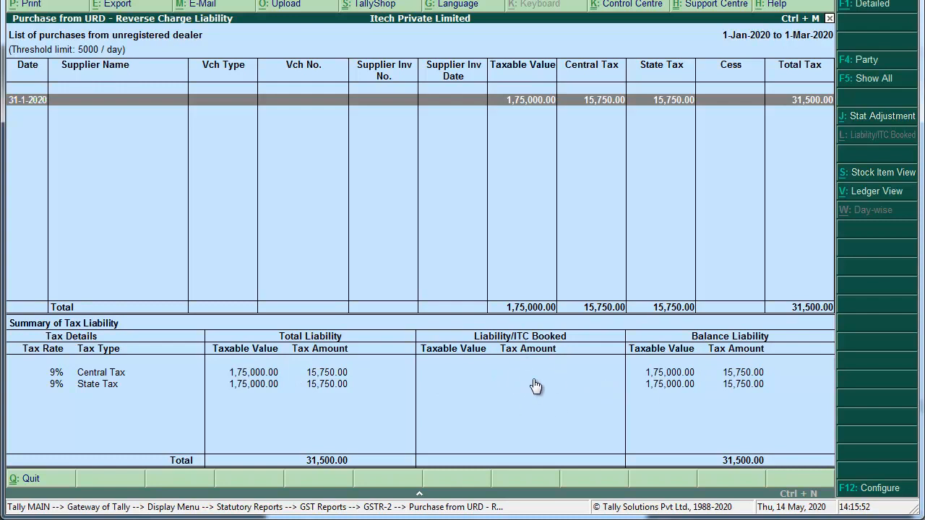
From the Central Tax liability row, start a Stat Adjustment for the URD reverse charge liability.
key(Down)
key(Down)
key(Up)
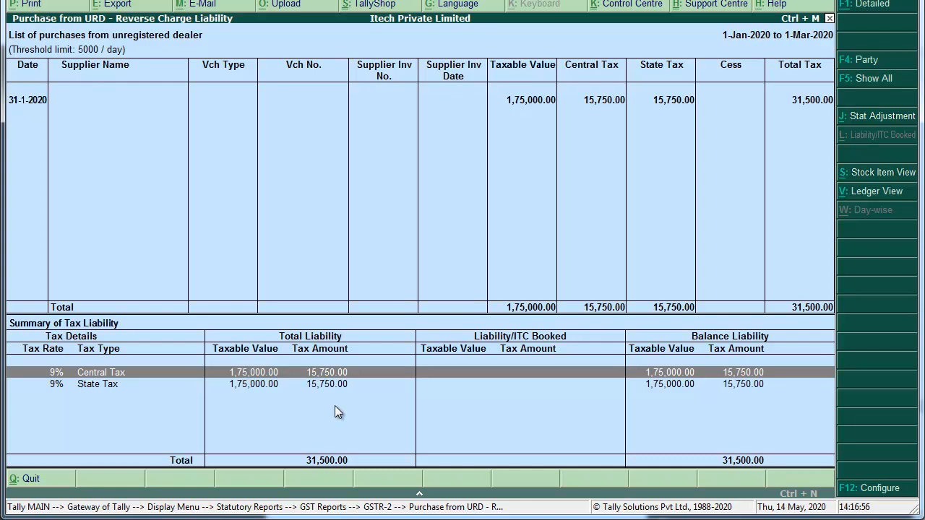
key(alt+j)
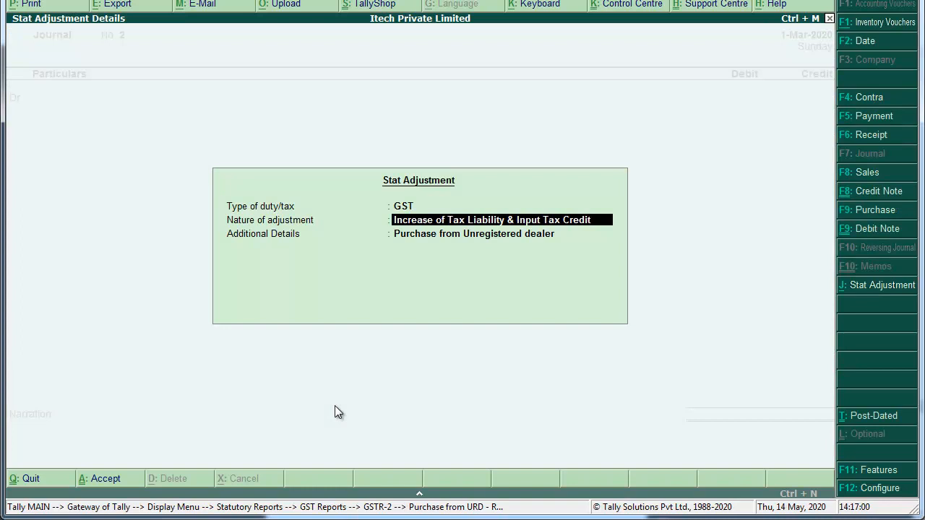
Set the nature of adjustment to Increase of Tax Liability.
key(space)
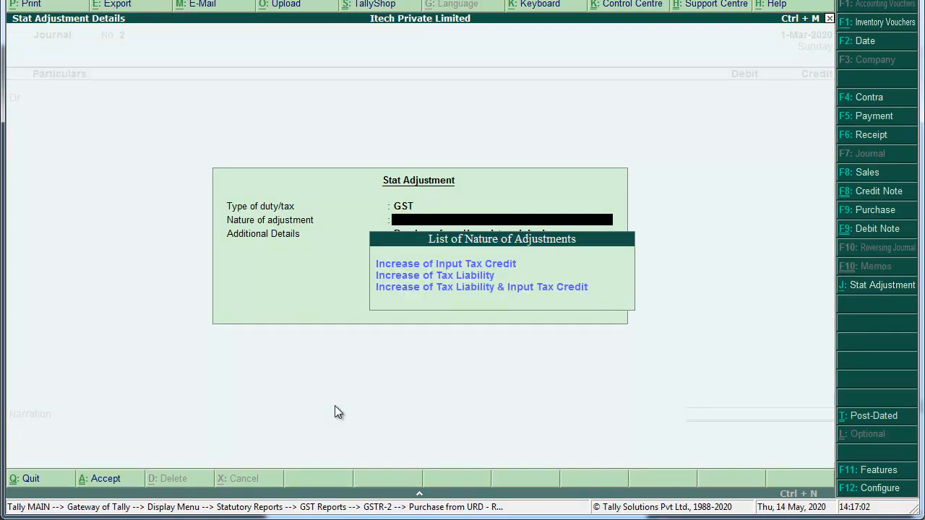
key(Down)
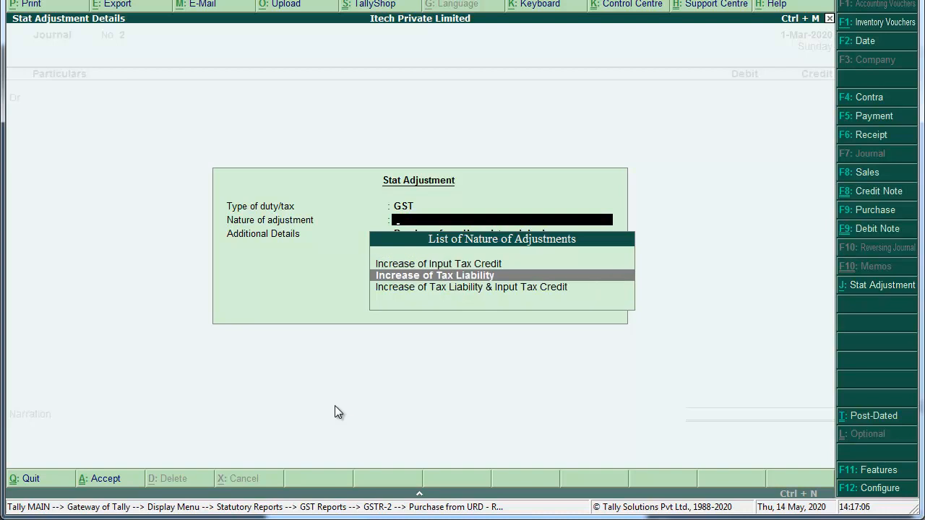
key(Return)
key(Return)
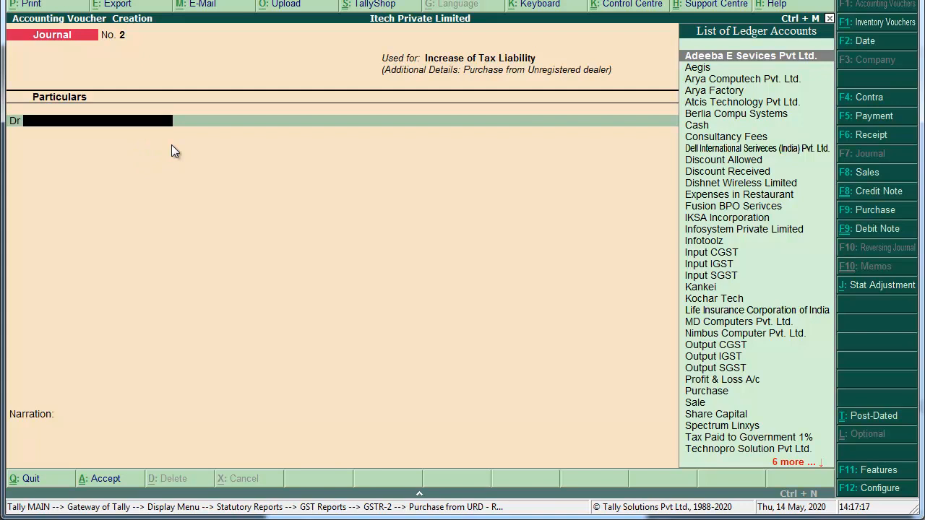
Create ledger 'GST on Reverse Charge' under Current Assets and debit it 31500.
key(alt+c)
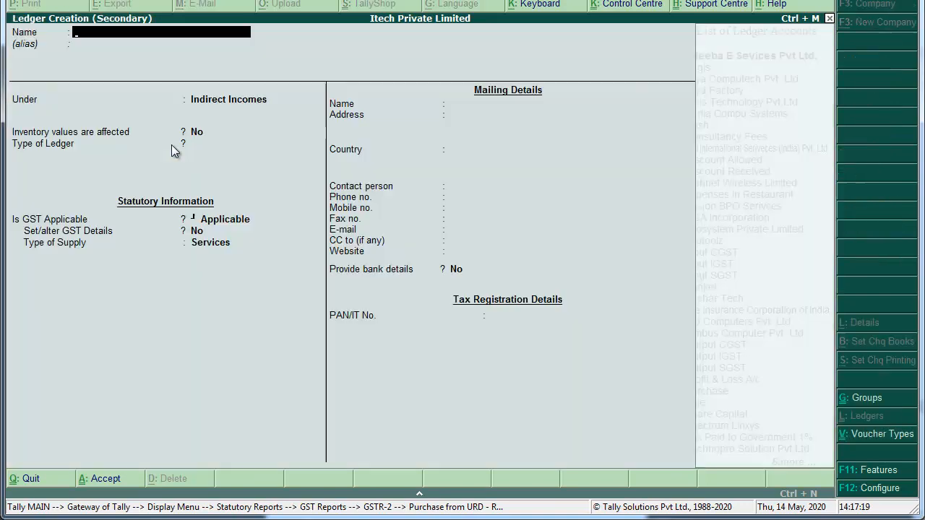
text(GST on )
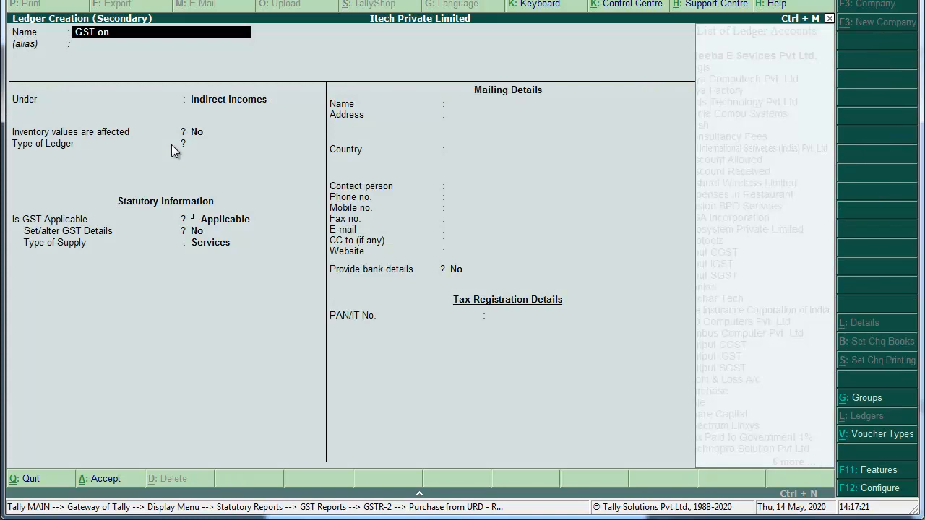
text(Reverse Chag)
key(BackSpace)
text(rge)
key(Return)
text(Curr)
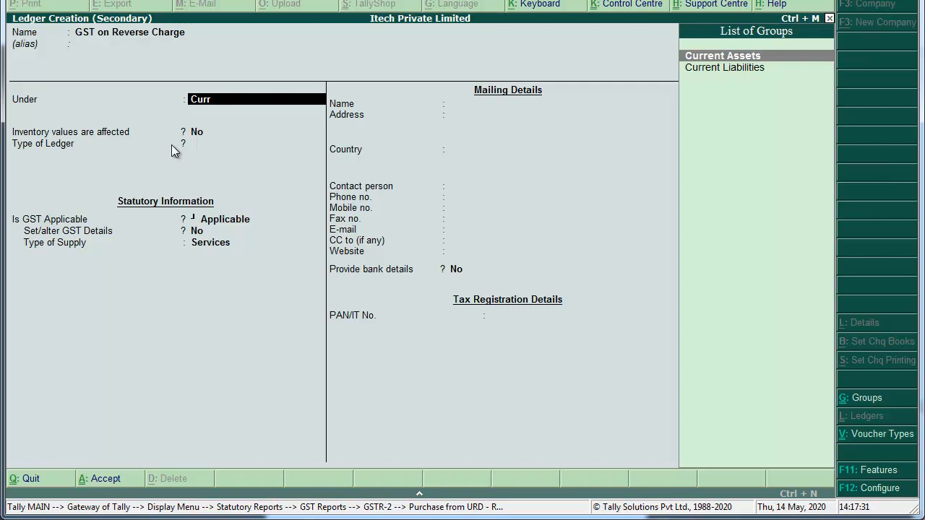
key(Return)
key(Return)
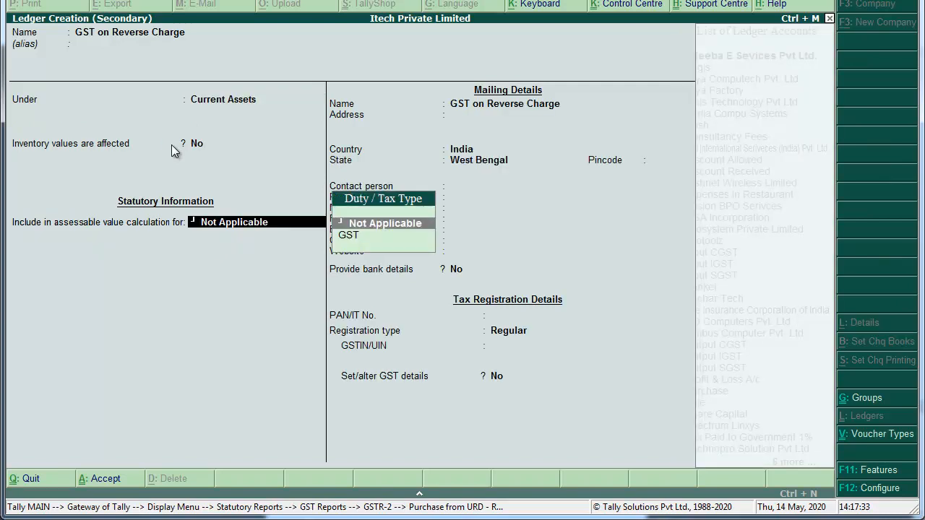
key(Return)
key(Return)
key(Return)
key(Return)
key(Return)
key(Return)
key(Return)
key(Return)
key(Return)
key(Return)
key(Return)
key(Return)
key(Return)
key(Return)
key(Return)
key(Return)
key(Return)
key(Return)
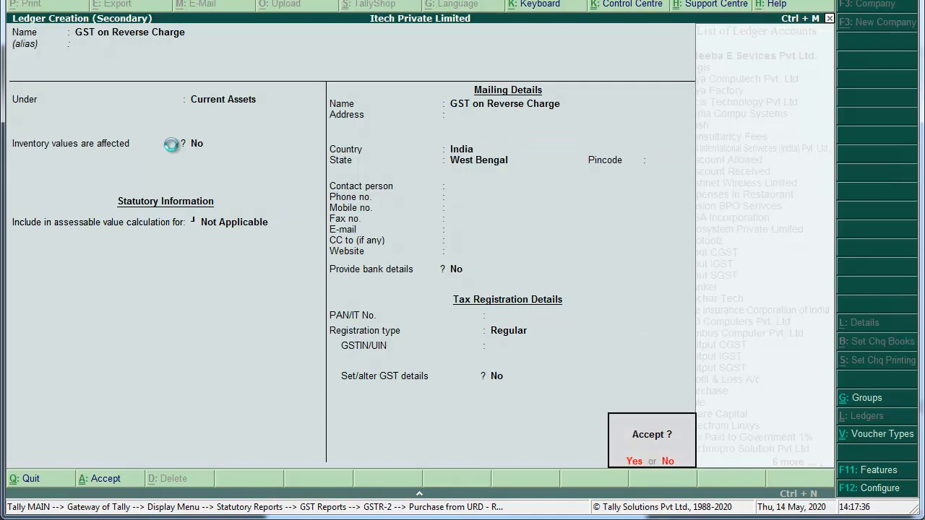
key(Return)
text(31500)
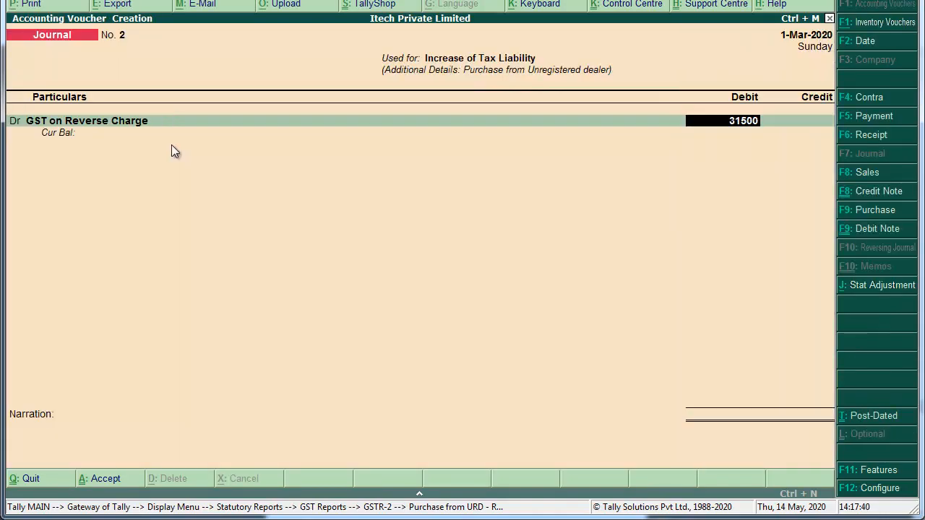
Credit Output CGST with 15,750 on the journal.
key(Return)
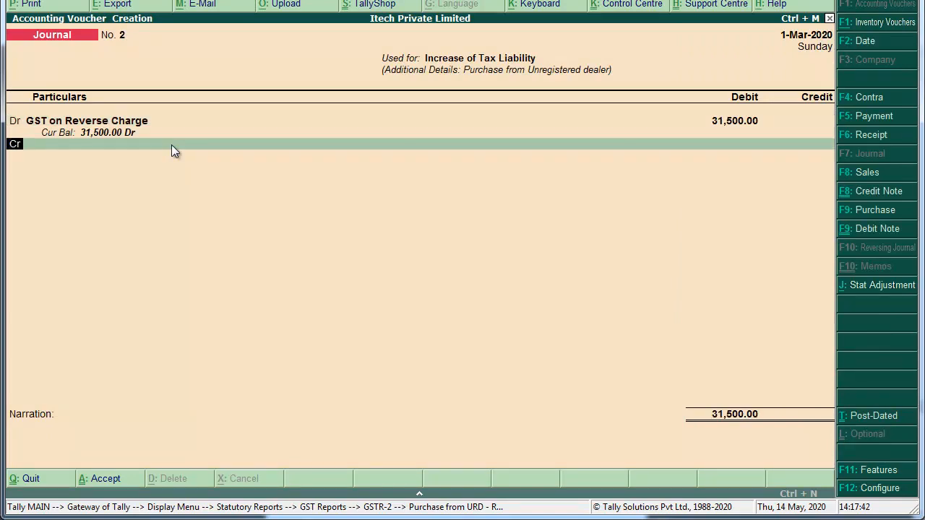
key(Return)
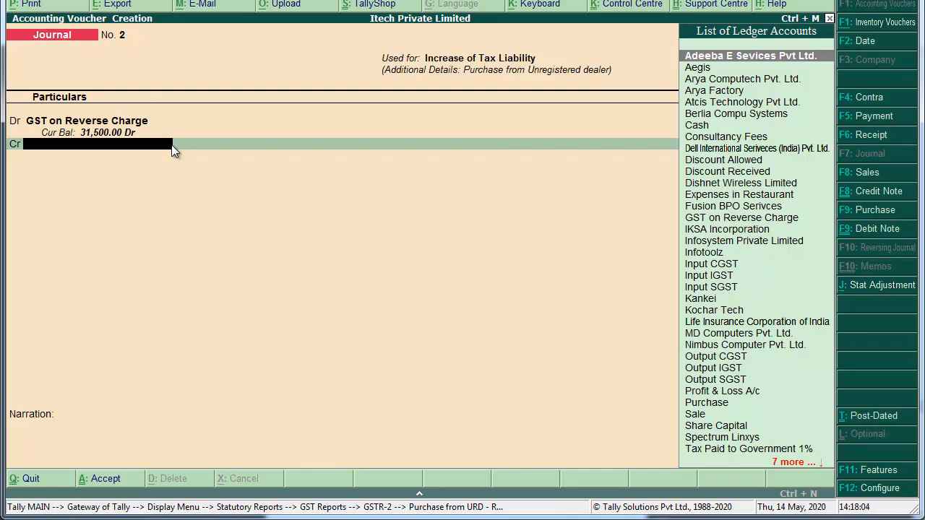
text(Out)
key(Return)
key(Return)
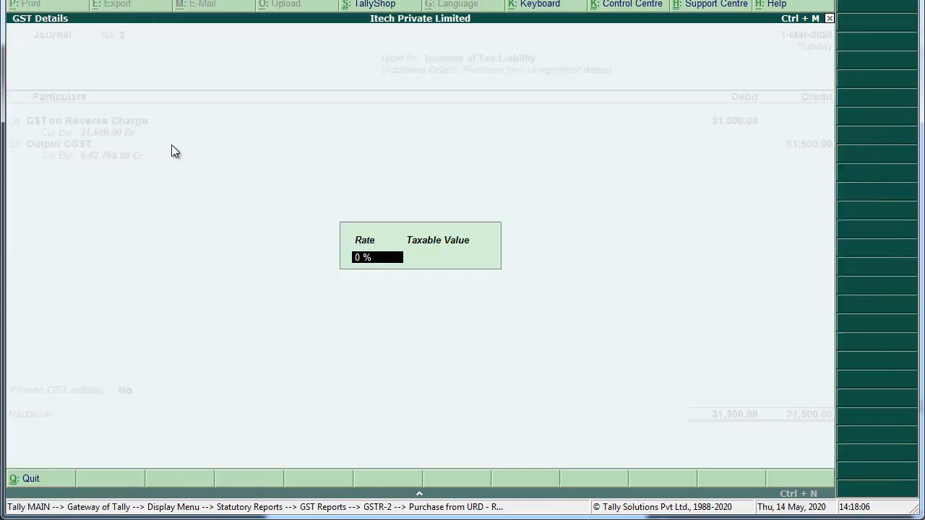
key(Return)
text(15750)
key(Return)
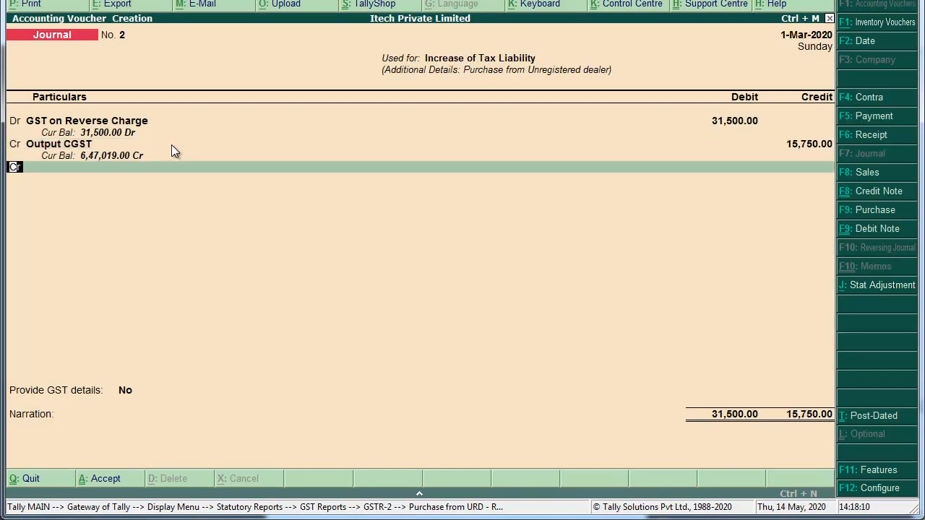
Add Output SGST as the second credit ledger for the remaining 15,750.
key(Return)
text(Pit)
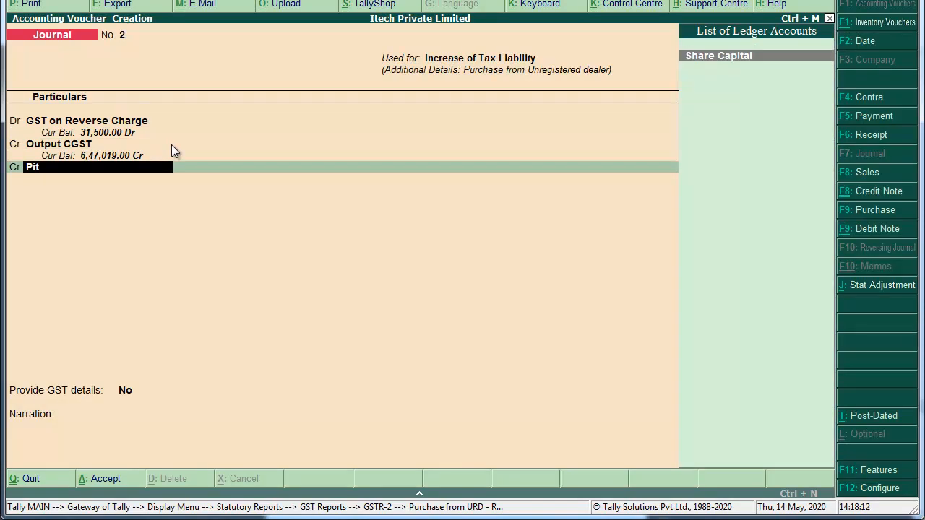
key(BackSpace)
key(BackSpace)
key(BackSpace)
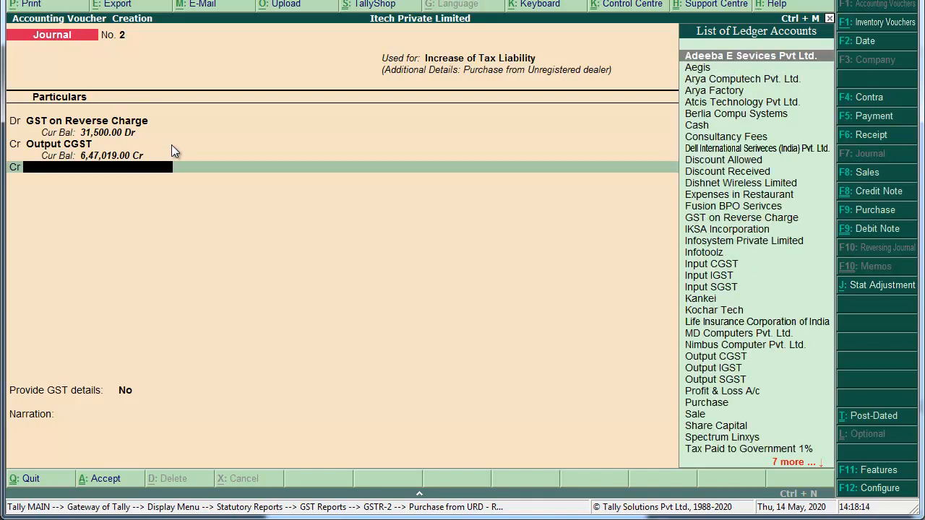
text(Out)
key(Down)
key(Down)
key(Return)
key(Return)
key(Return)
key(Return)
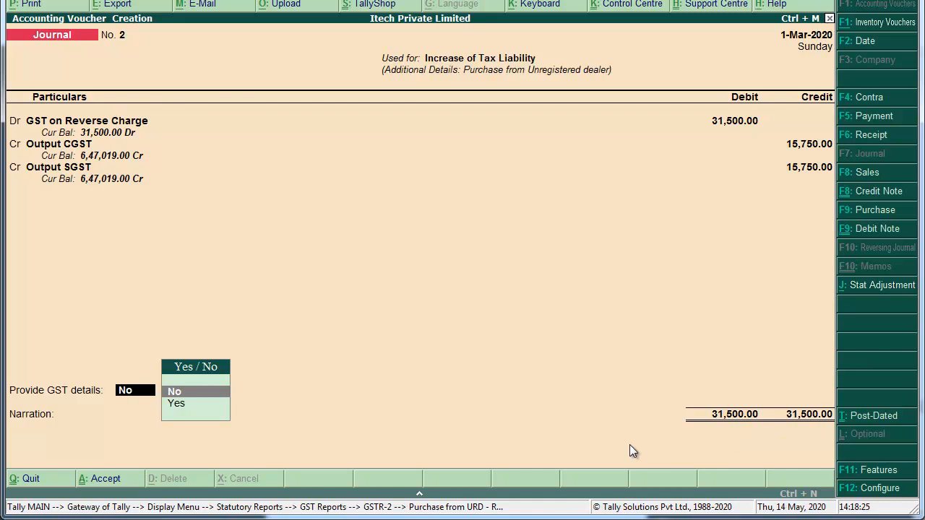
Decline GST details, narrate the increased tax liability from the unregistered-dealer purchase, and save Journal No. 2.
key(Return)
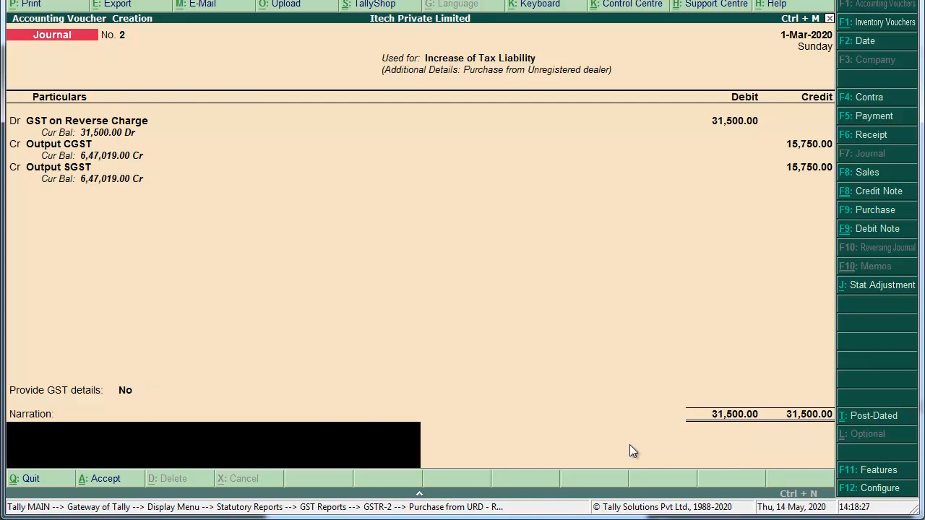
key(ctrl+r)
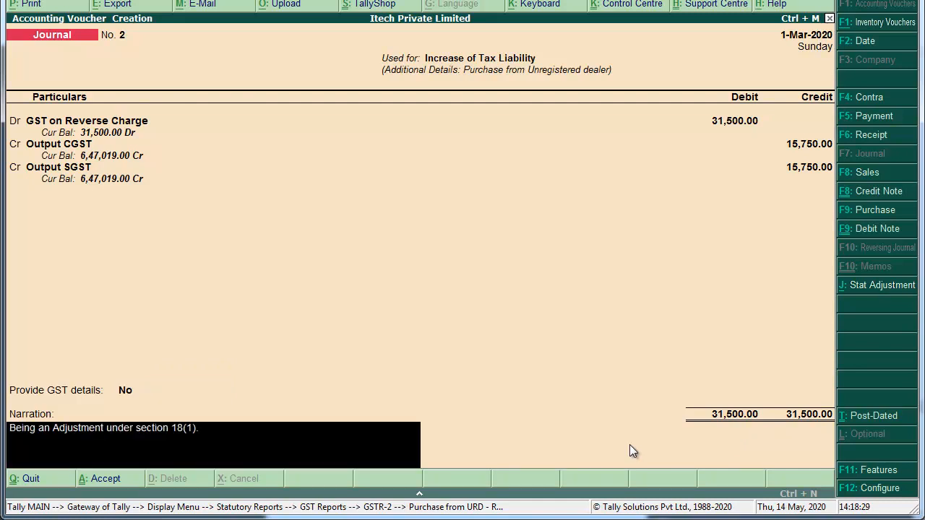
key(BackSpace)
key(BackSpace)
key(BackSpace)
key(BackSpace)
key(BackSpace)
key(BackSpace)
key(BackSpace)
key(BackSpace)
key(BackSpace)
key(BackSpace)
key(BackSpace)
key(BackSpace)
key(BackSpace)
key(BackSpace)
key(BackSpace)
key(BackSpace)
key(BackSpace)
key(BackSpace)
key(BackSpace)
key(BackSpace)
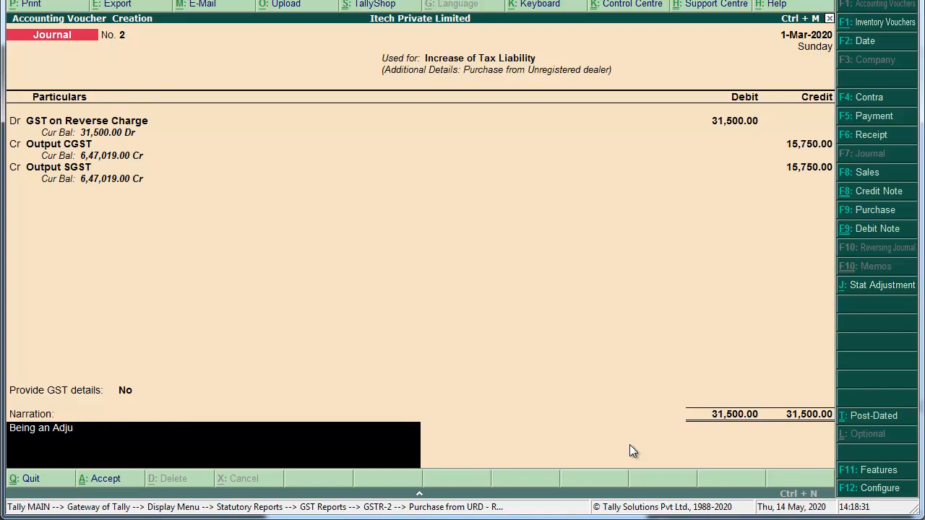
key(BackSpace)
key(BackSpace)
key(BackSpace)
key(BackSpace)
key(BackSpace)
key(BackSpace)
text(for)
key(BackSpace)
key(BackSpace)
key(BackSpace)
text(n)
key(BackSpace)
text(increase Tax Lo)
key(BackSpace)
text(iability)
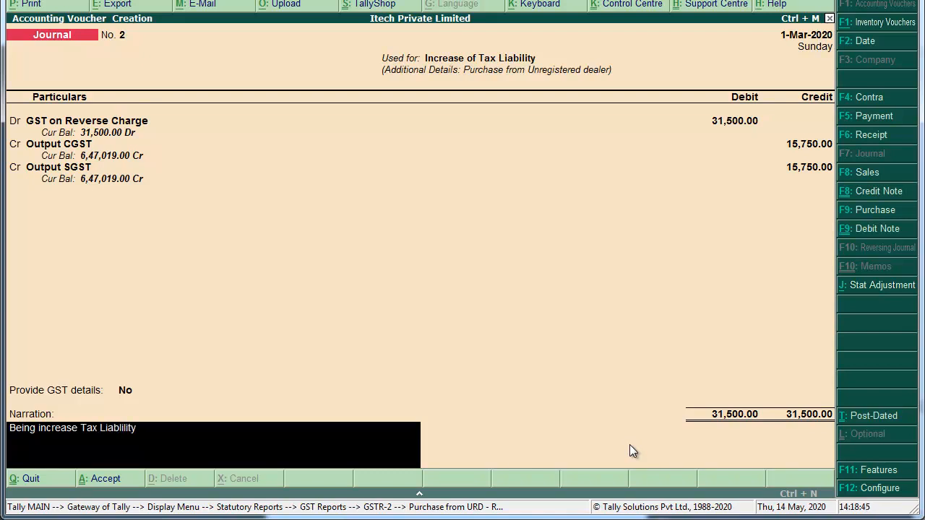
text( due to purchased from un)
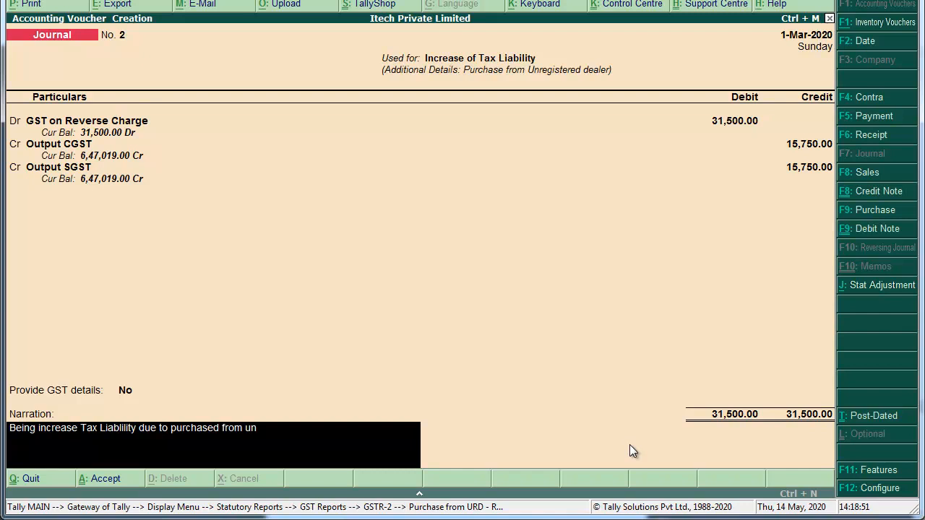
text(registered dealer.)
key(Return)
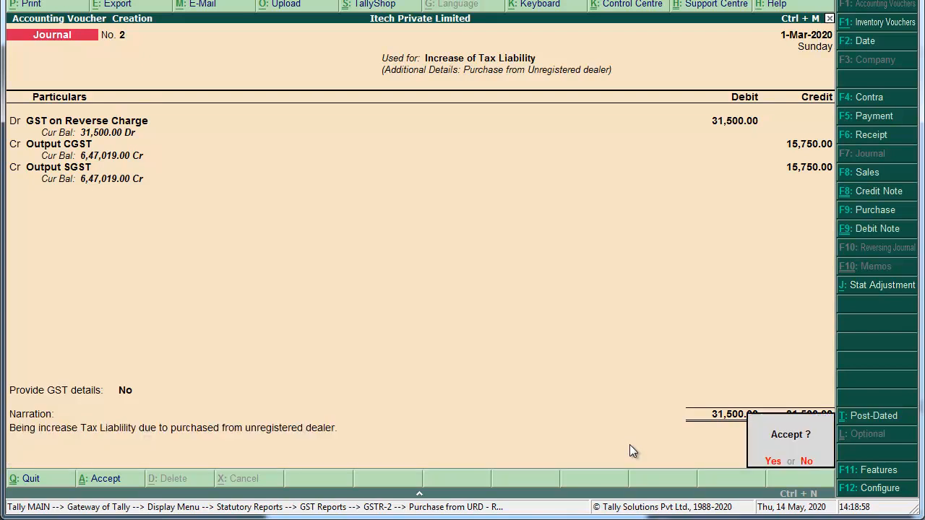
key(Return)
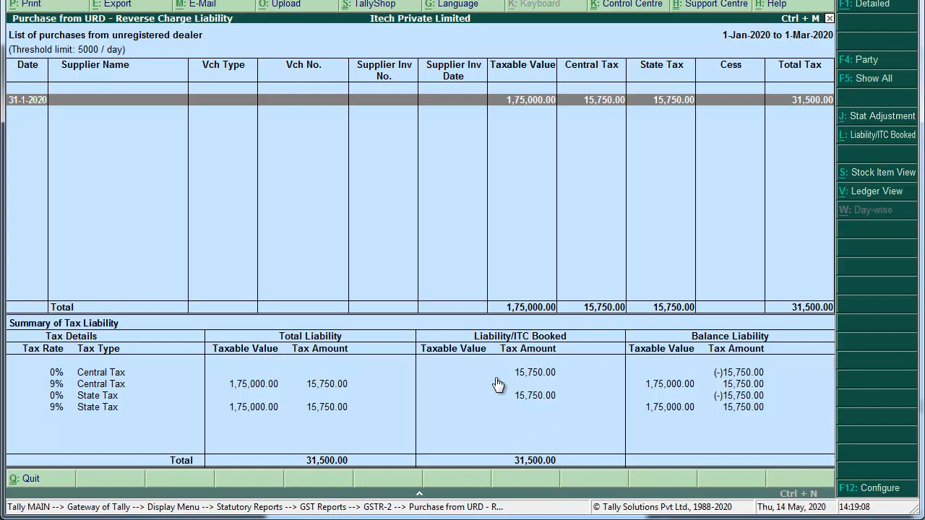
Close the URD, GSTR-2 and GST report screens and open Accounting Vouchers from Gateway.
key(Escape)
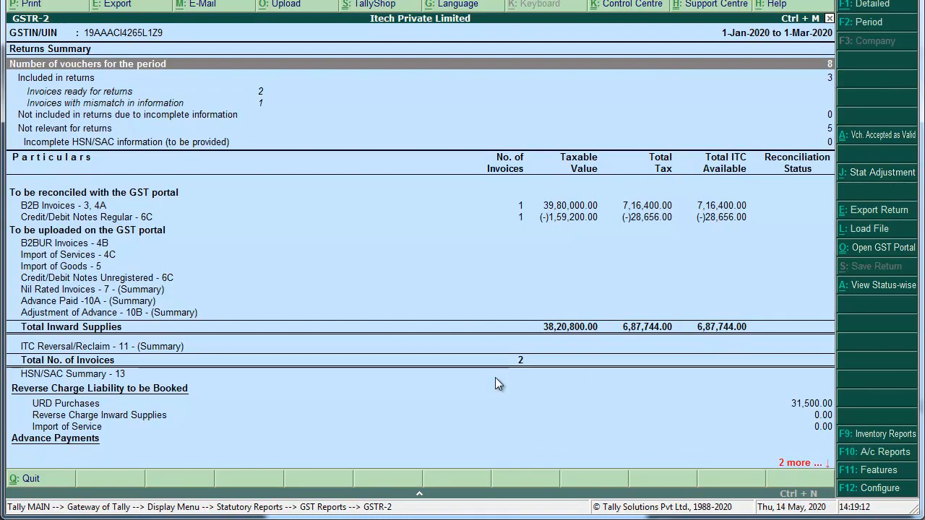
key(Escape)
key(Escape)
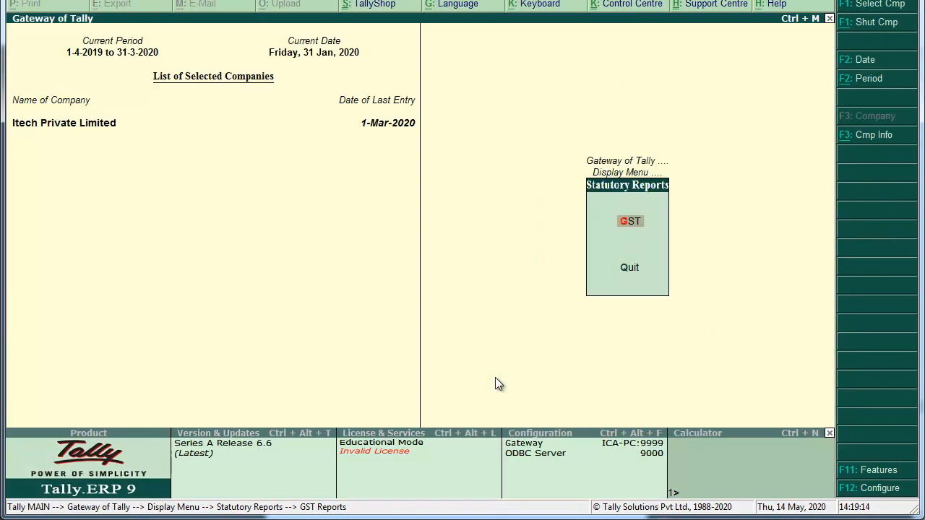
key(Escape)
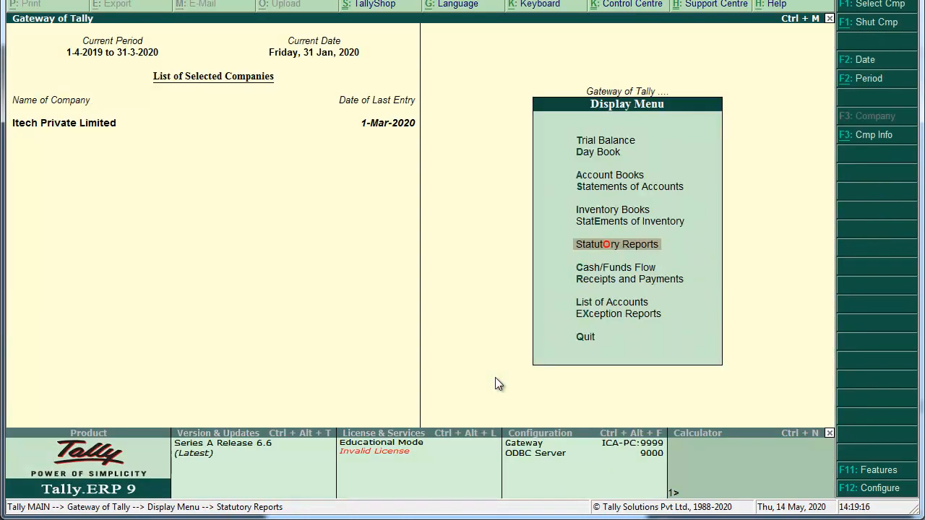
key(Escape)
key(Down)
key(Down)
key(Down)
key(Down)
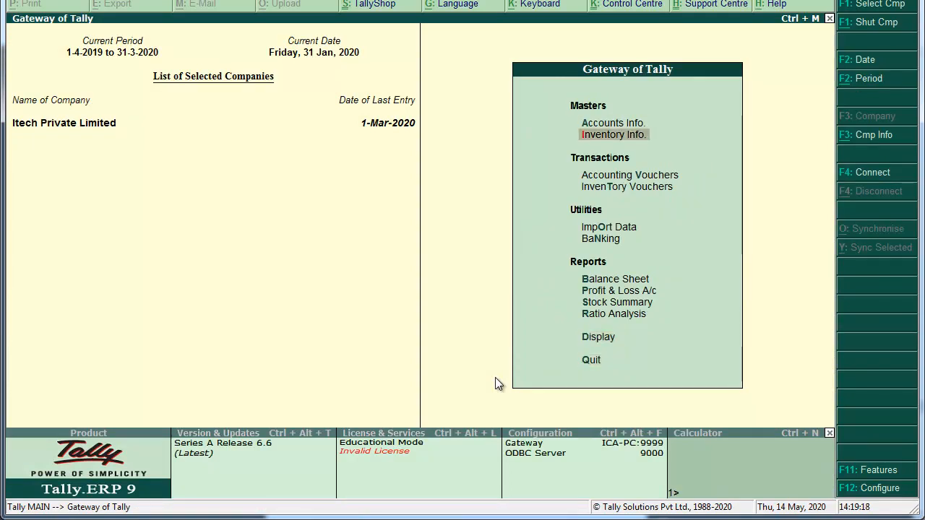
key(Up)
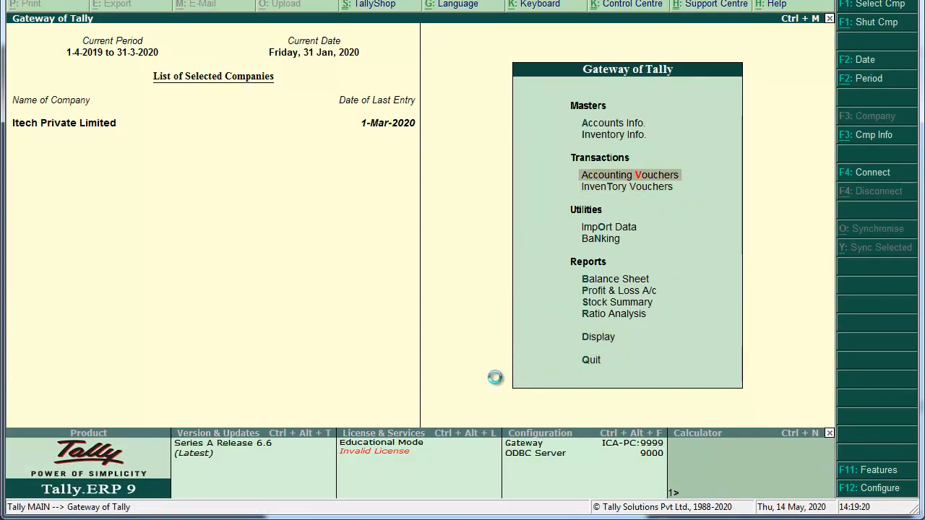
key(Return)
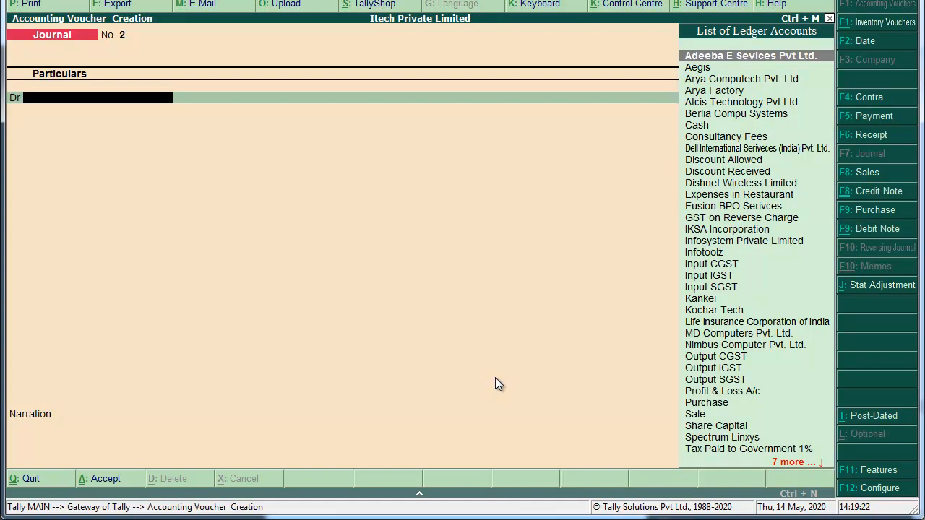
Start Payment voucher 15 dated 1-2-2020 and open its Stat Payment details.
key(F5)
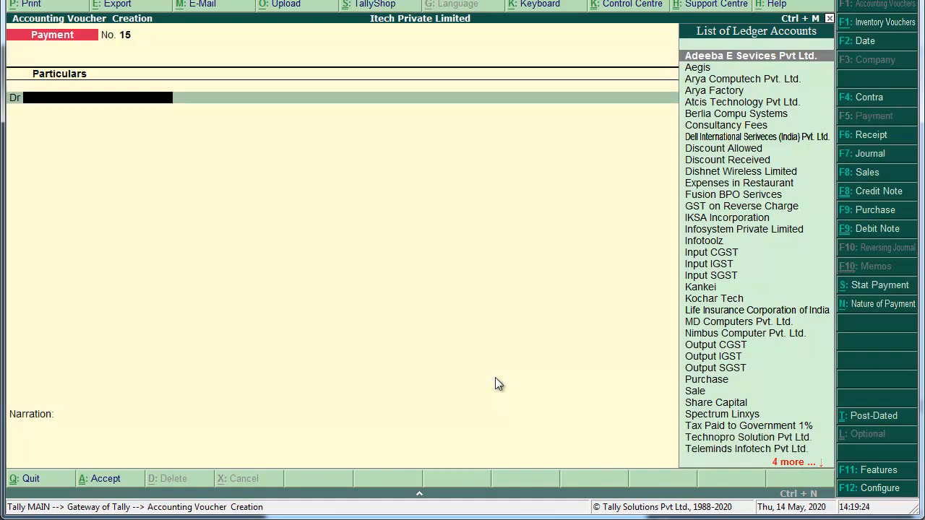
key(F2)
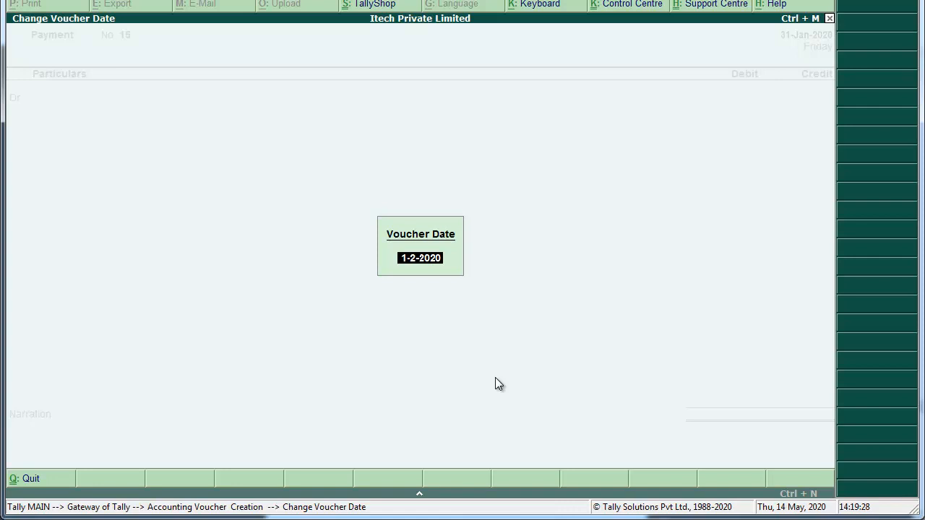
key(Return)
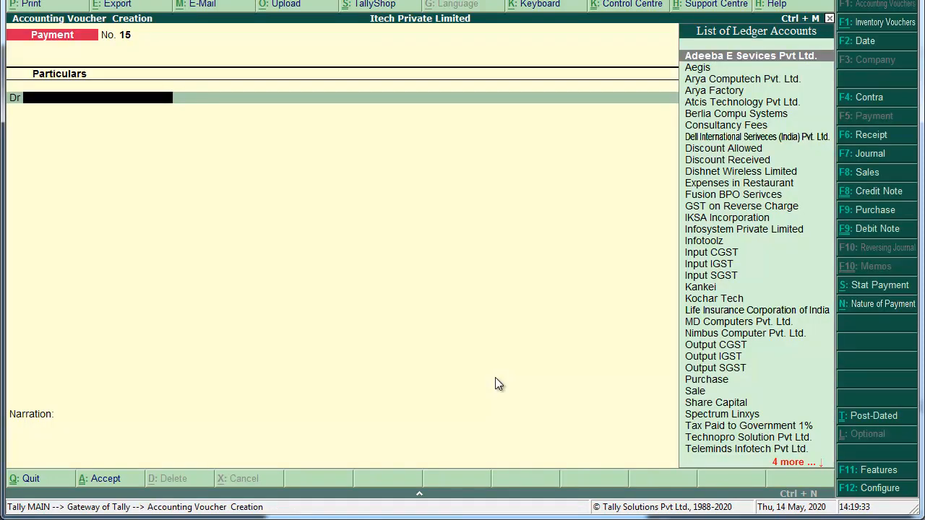
key(alt+s)
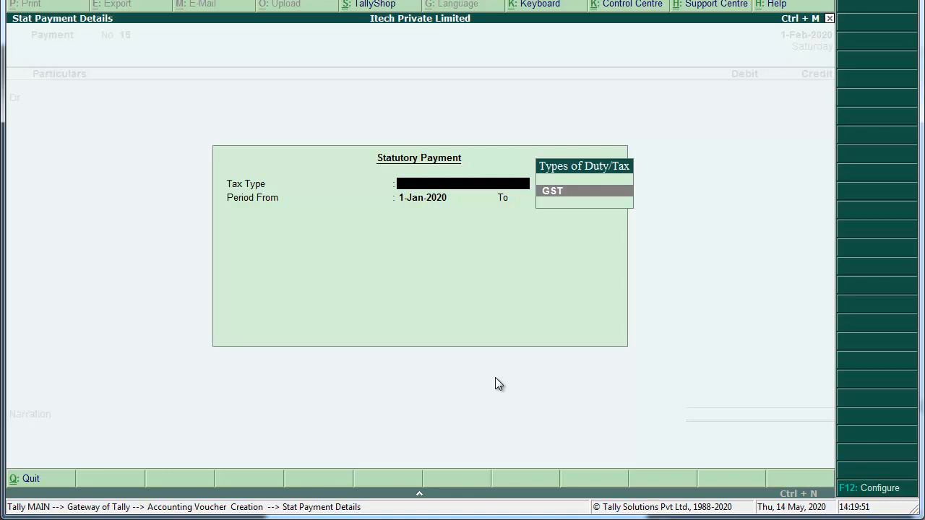
Set the stat payment to GST, period 1-Jan to 31-Jan-2020, type Recipient Liability.
key(Return)
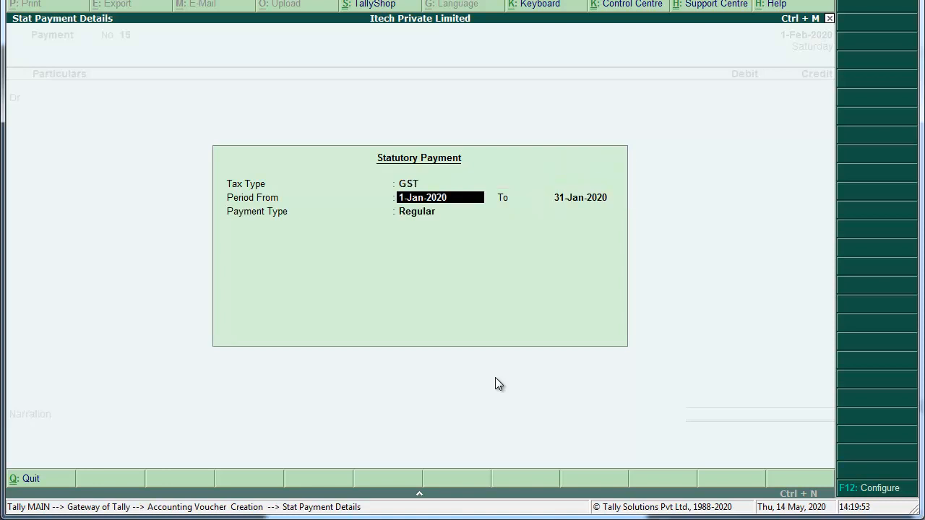
key(Return)
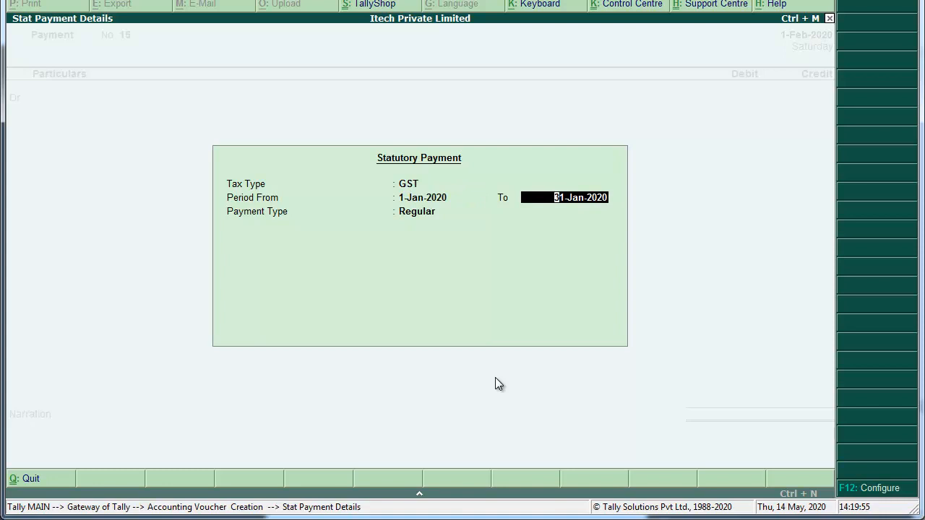
key(Return)
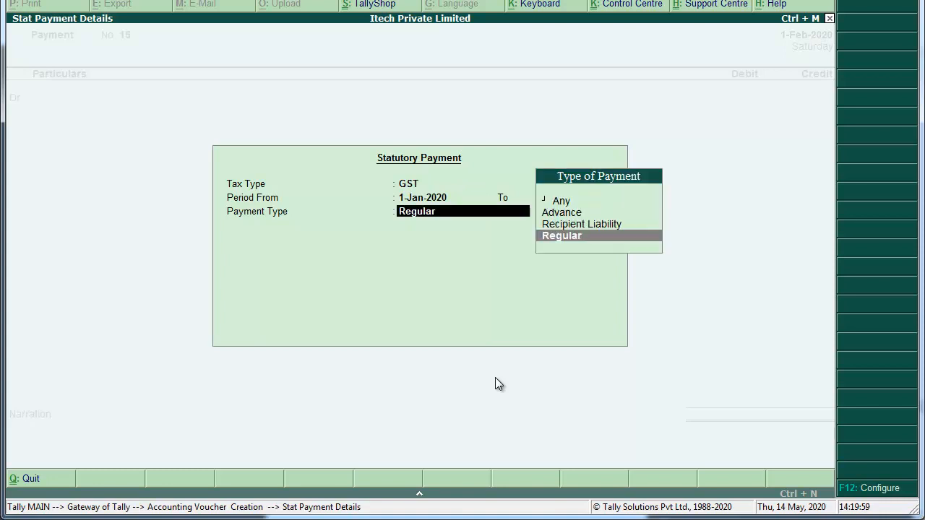
key(Up)
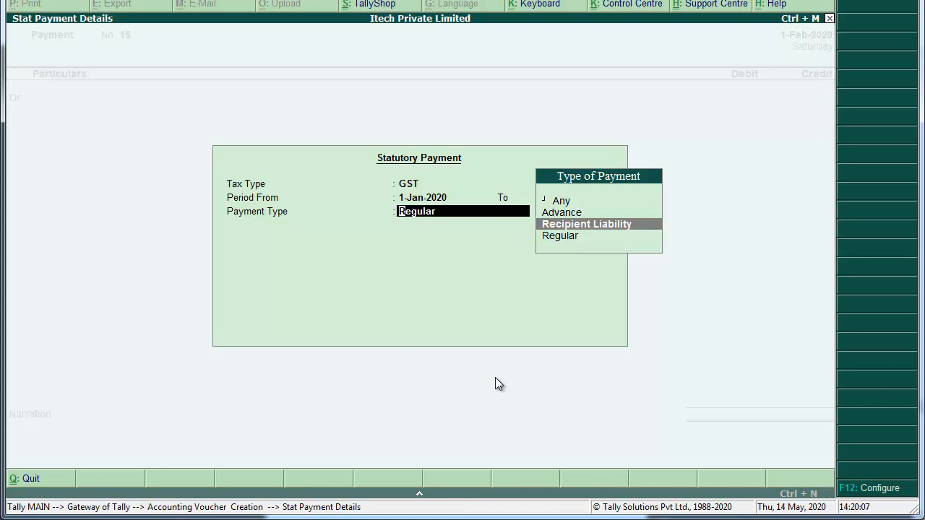
key(Return)
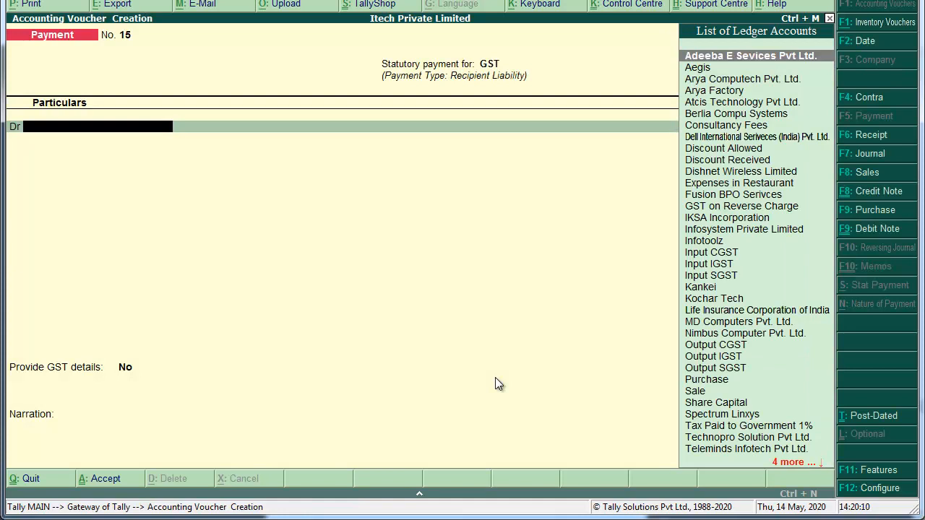
Debit Output CGST with 15,750.00.
text(Out)
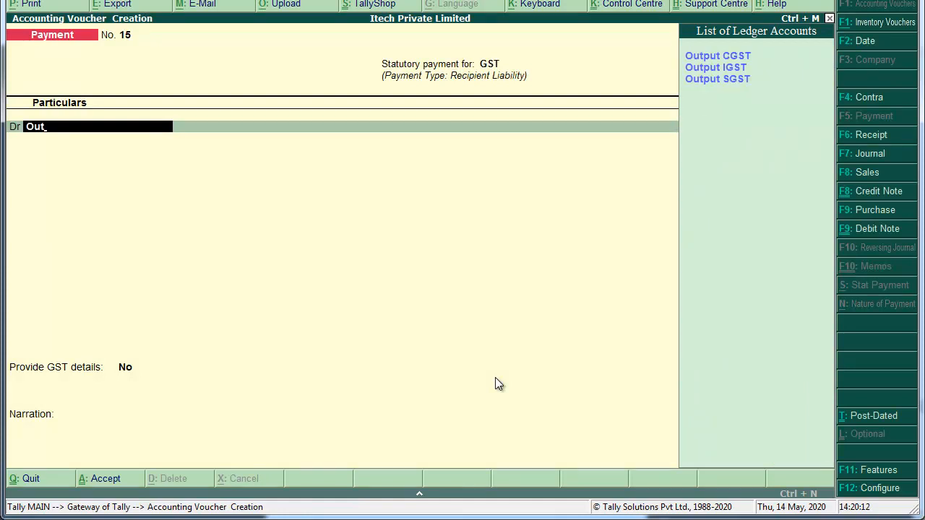
key(Return)
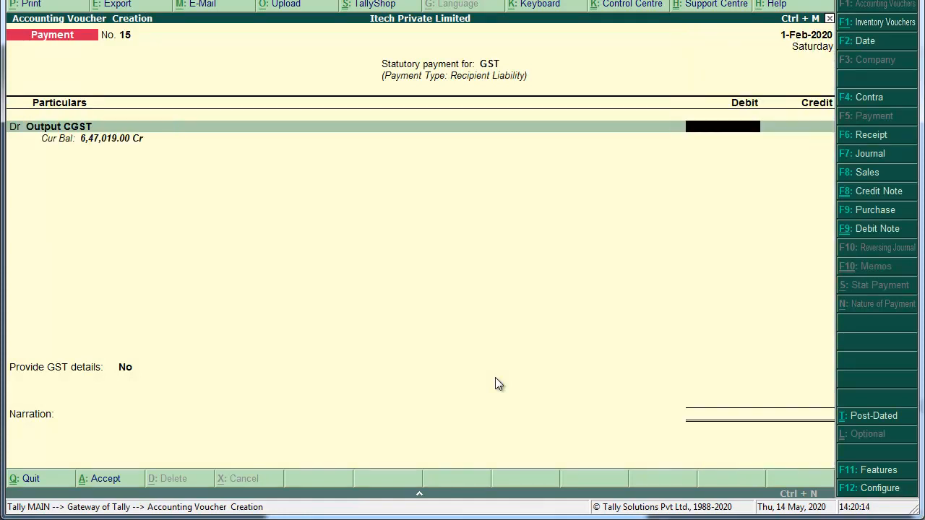
text(15750)
key(Return)
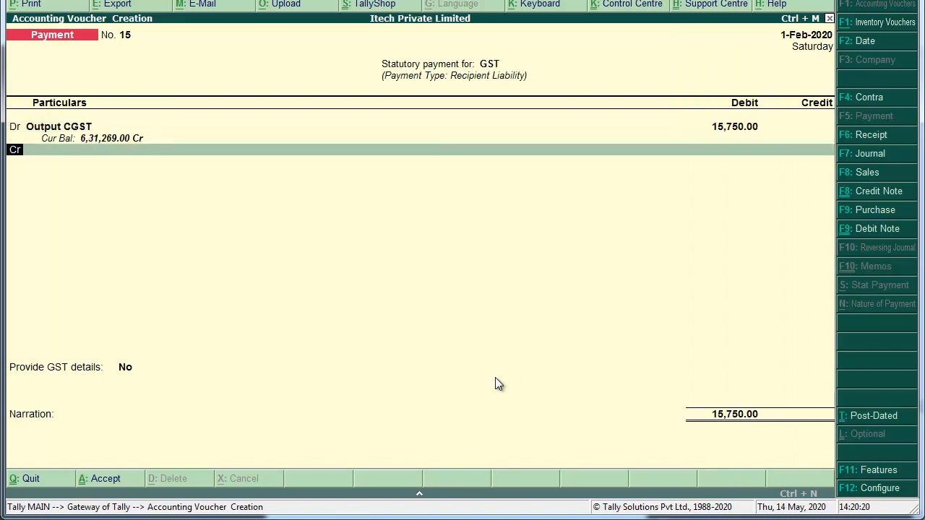
Check Output CGST (6,47,019.00 Cr) under Balance Sheet Duties & Taxes, then return to Gateway.
key(Escape)
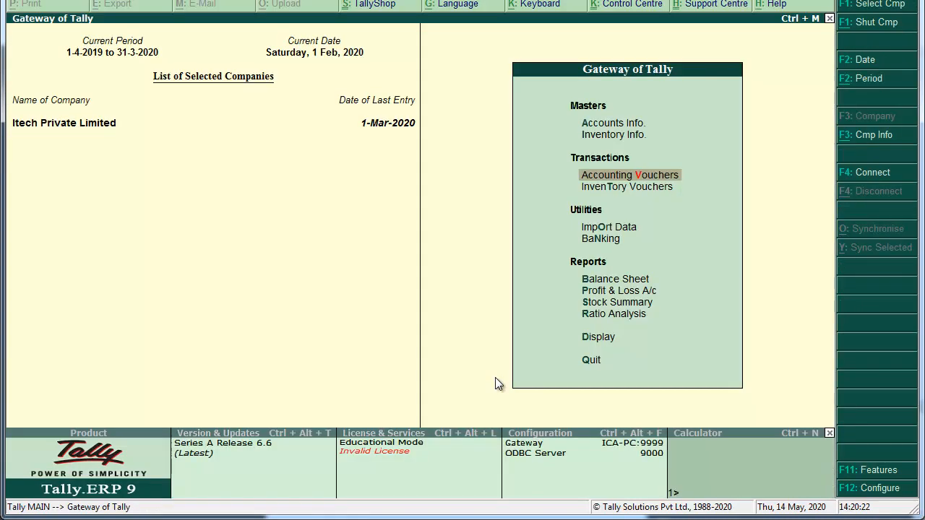
key(b)
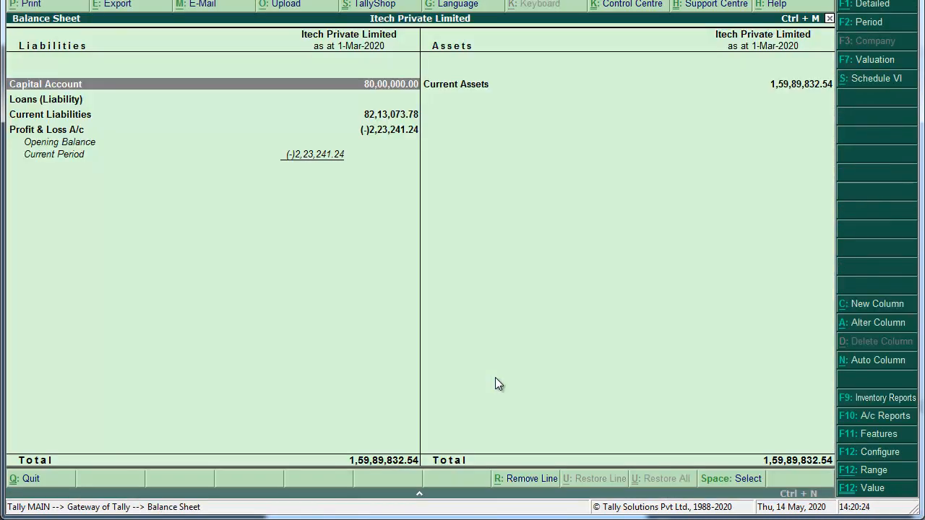
key(alt+F1)
key(Down)
key(Down)
key(Down)
key(Down)
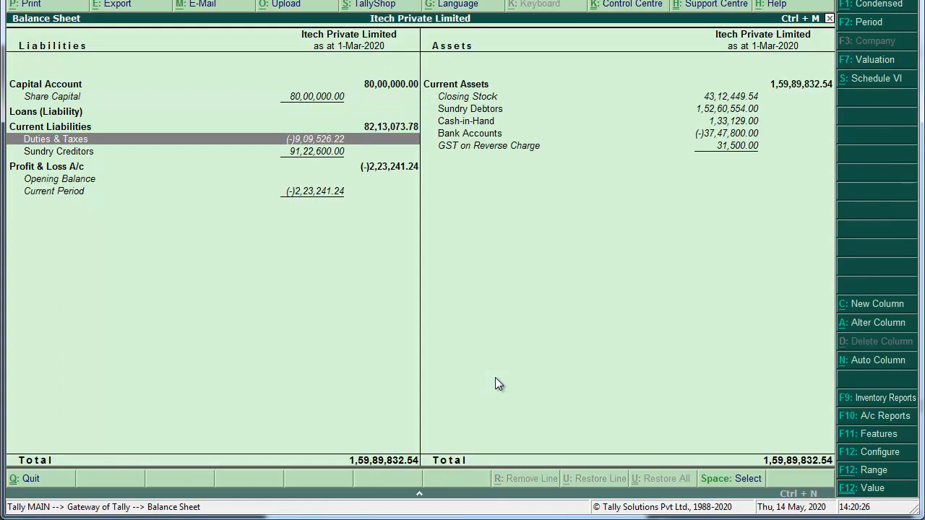
key(Return)
key(Down)
key(Down)
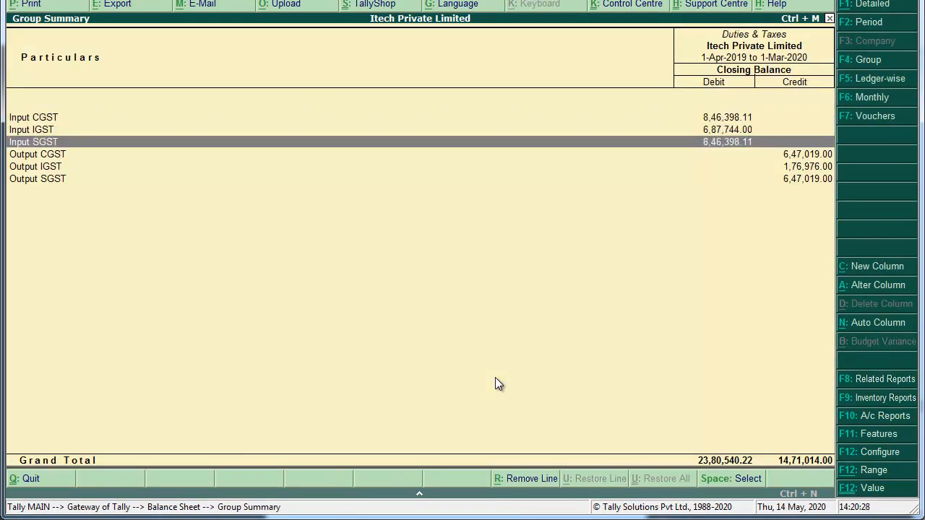
key(Down)
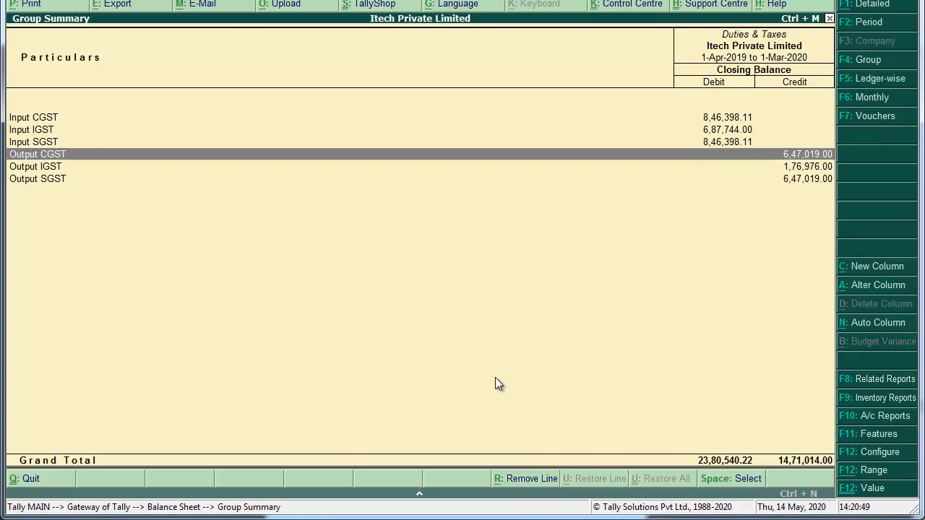
key(Escape)
key(Escape)
key(Escape)
key(Escape)
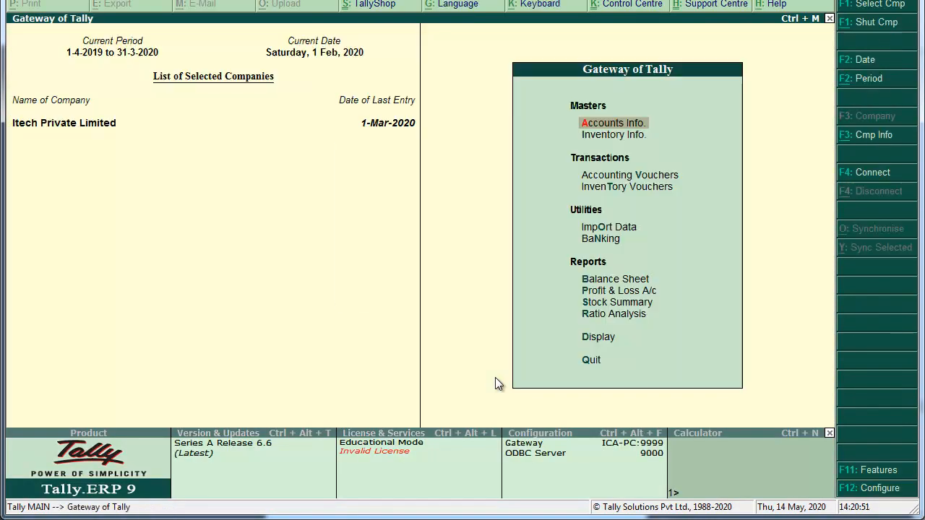
Start a GST Recipient Liability stat payment voucher.
key(Down)
key(Down)
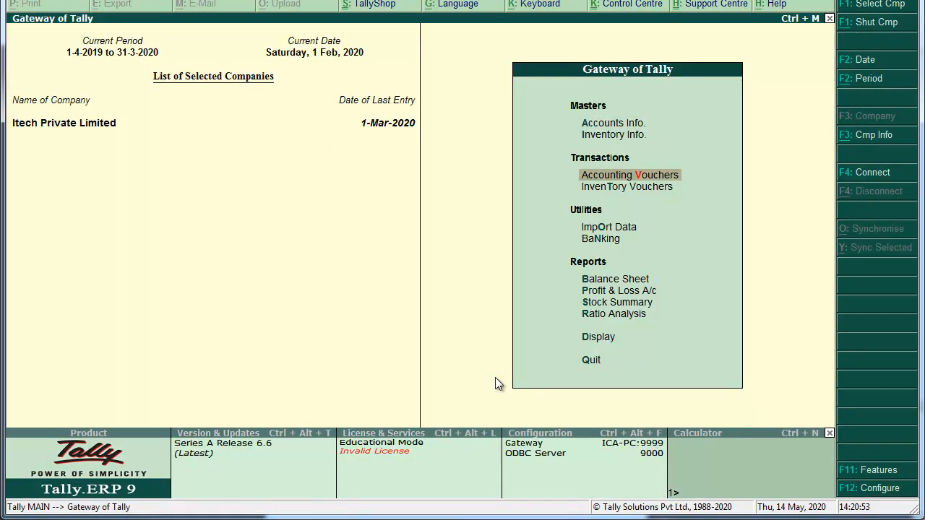
key(Return)
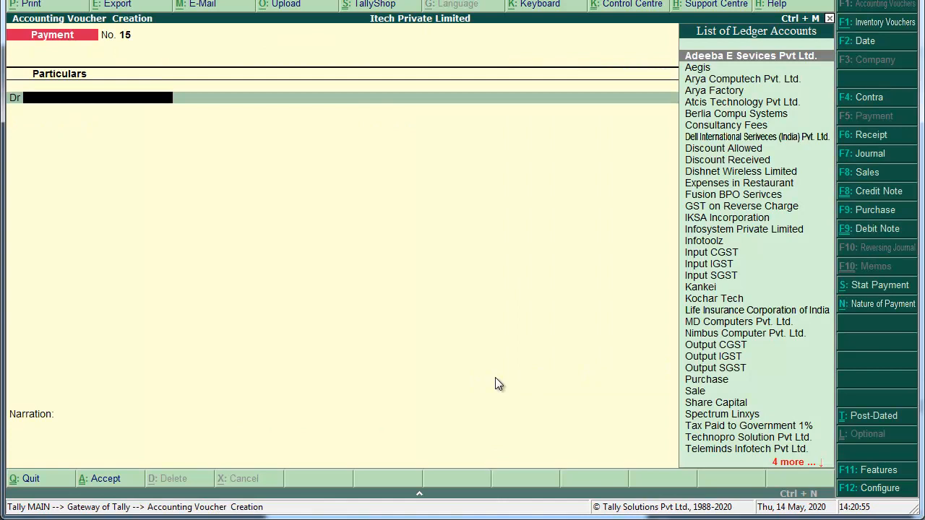
key(alt+s)
key(Return)
key(Return)
key(Return)
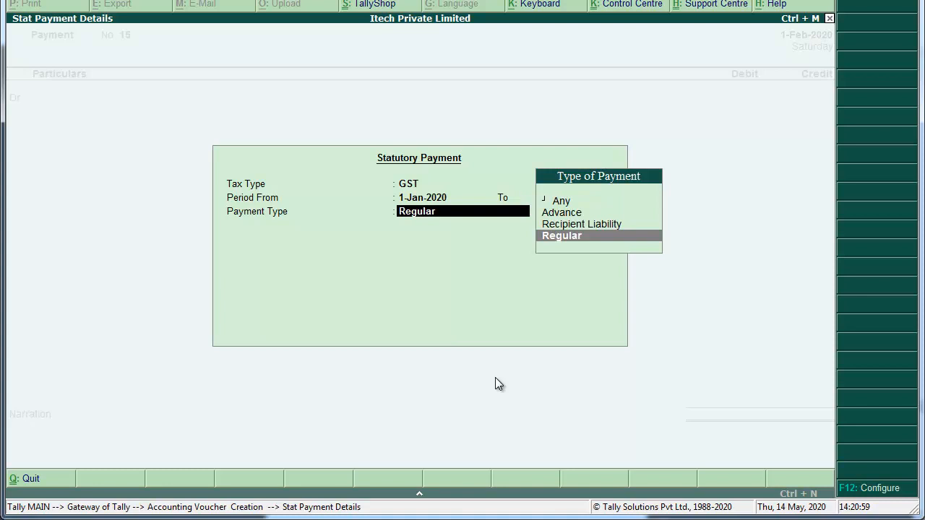
key(Up)
key(Return)
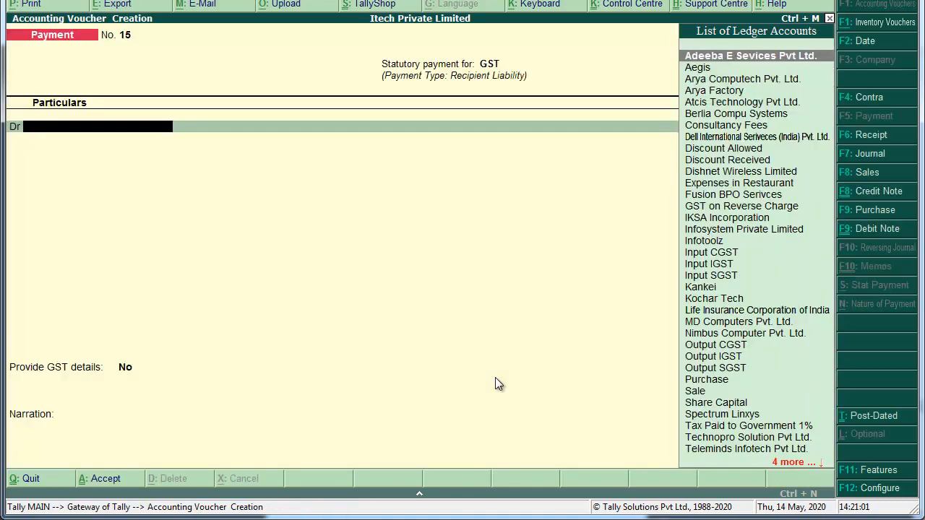
Debit Output CGST and Output SGST with 15,750.00 each.
text(Out)
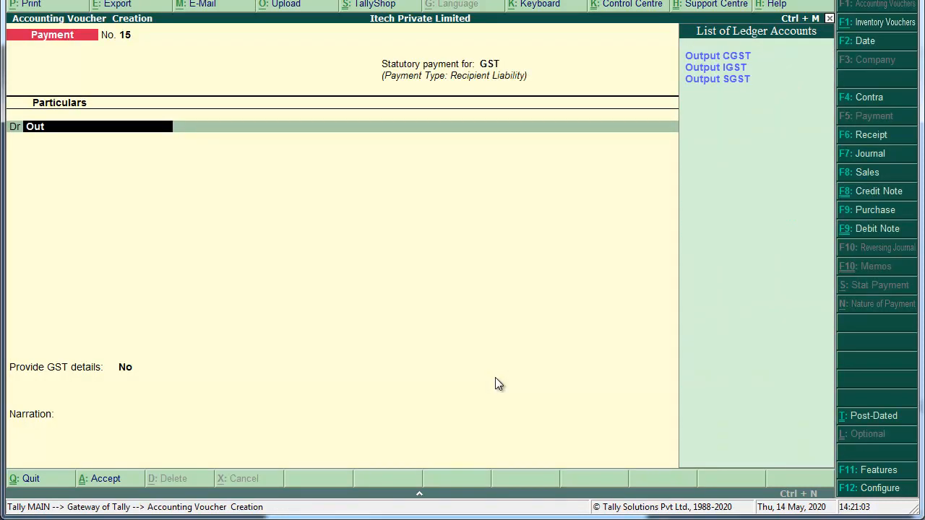
key(Return)
text(15750)
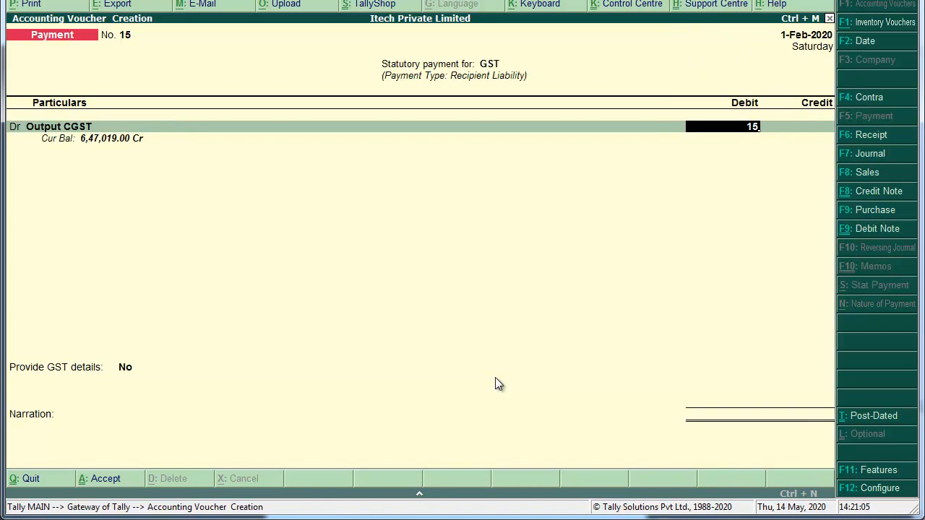
key(Return)
text(d)
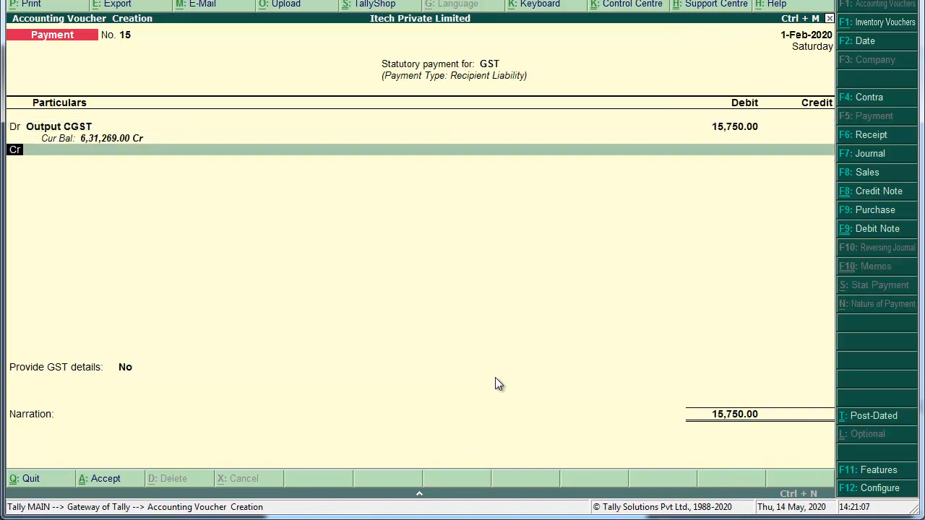
key(Return)
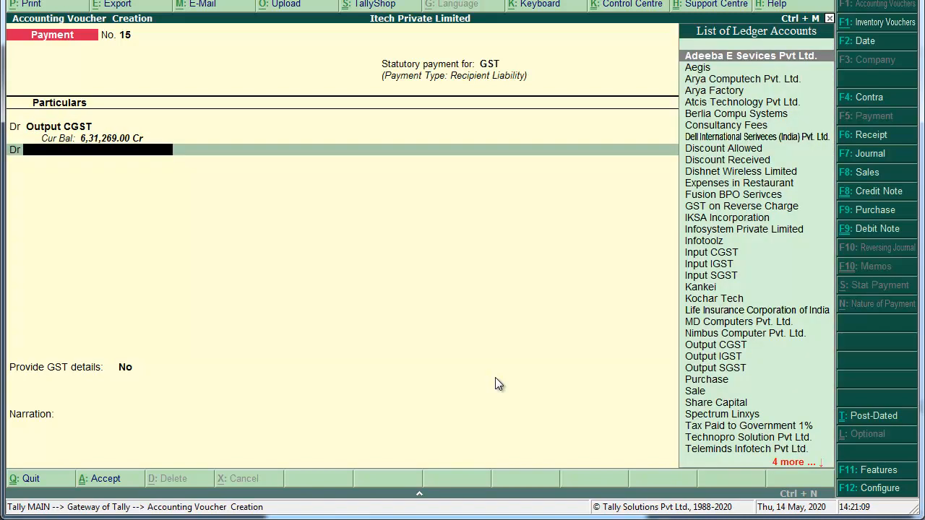
text(Out)
key(Down)
key(Down)
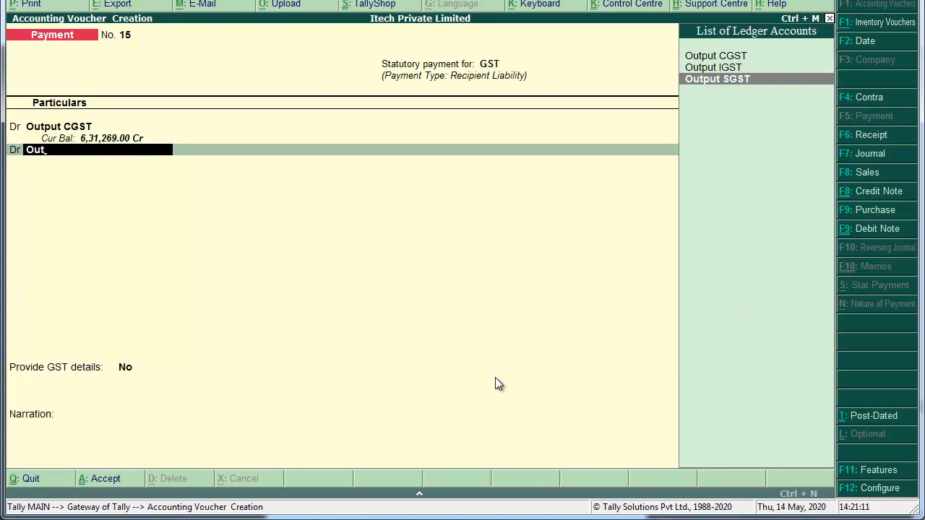
key(Return)
text(15750)
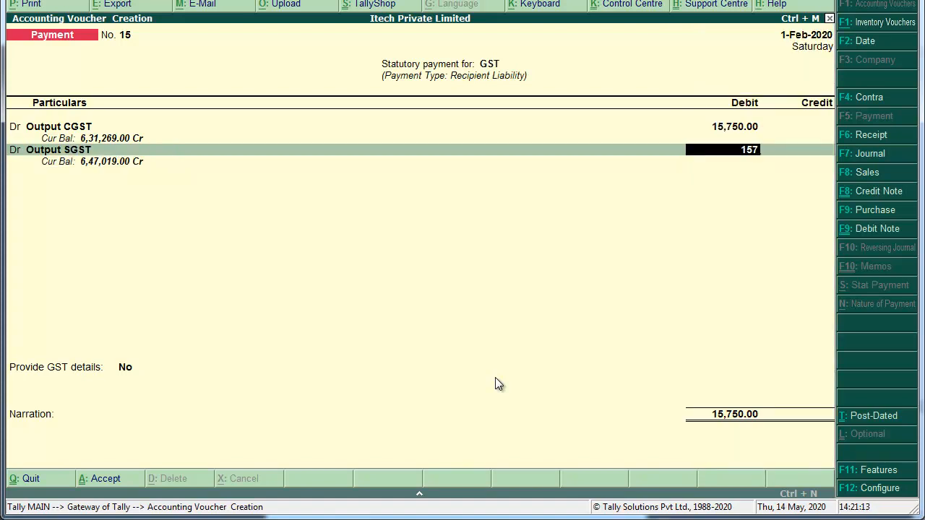
key(Return)
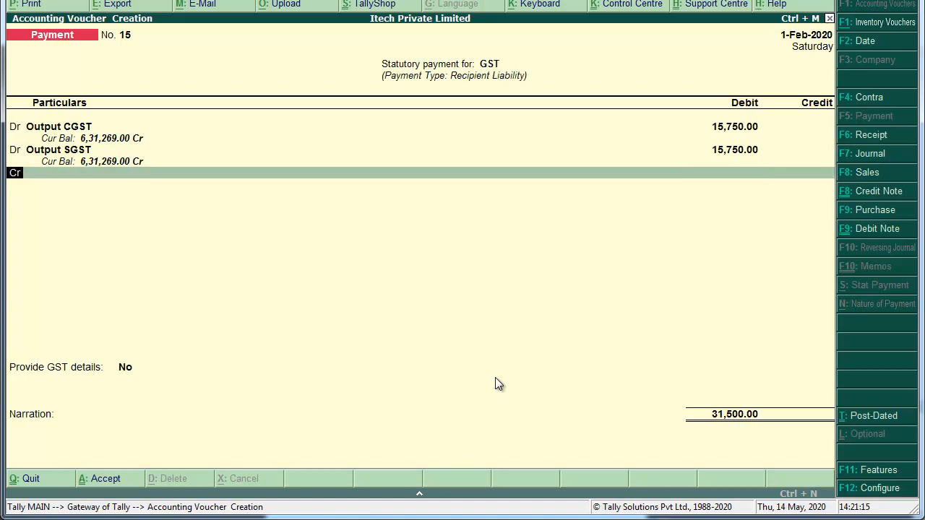
Credit Cash with 31,500.00, leaving GST details set to No.
key(Return)
text(cash)
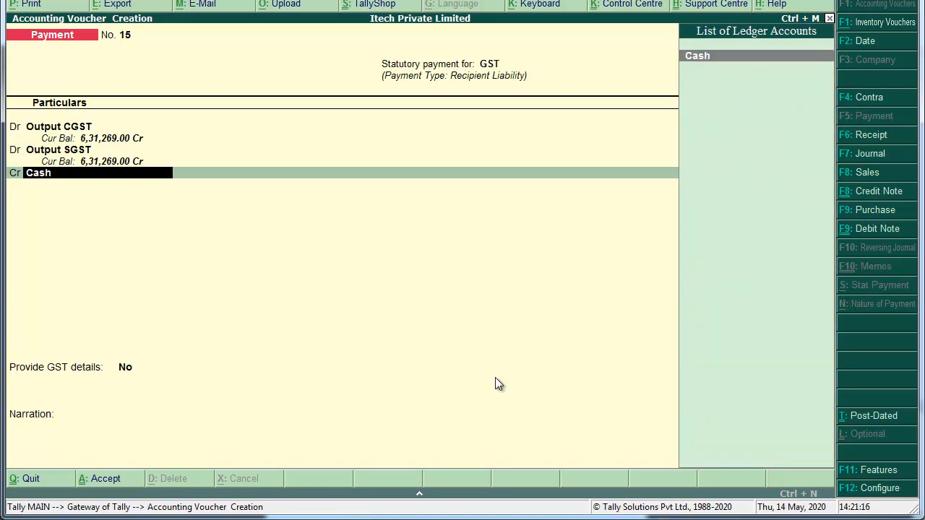
key(Return)
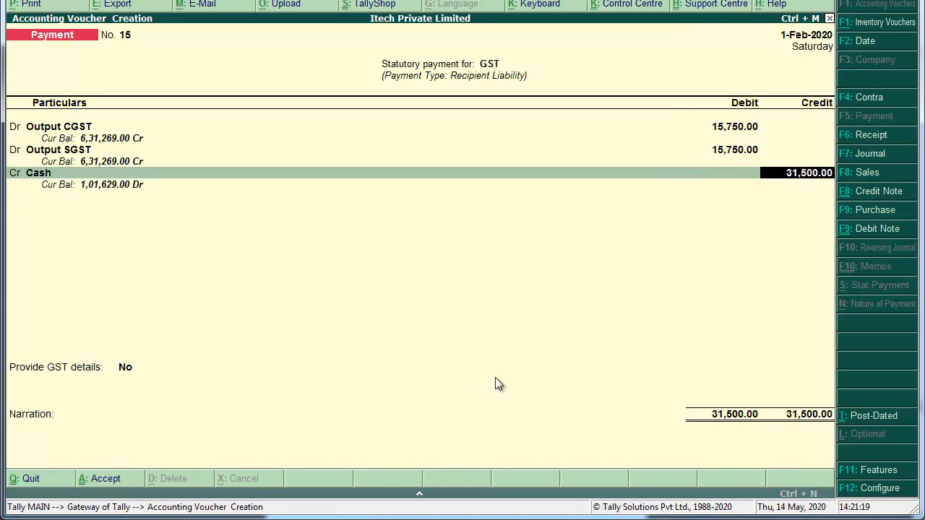
key(Return)
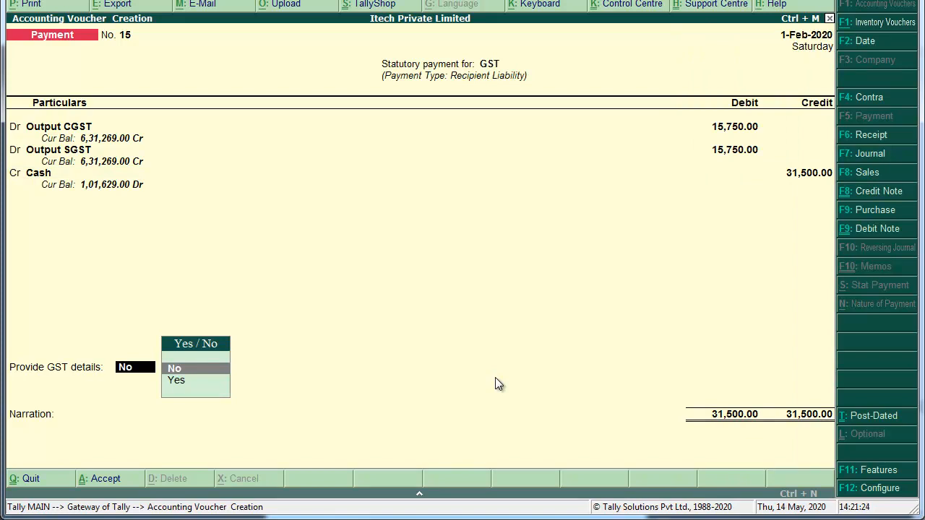
key(Return)
Add narration 'Being made Payment Full & Final Settlement to Government.' and save voucher 15.
text(Being made Payment Full & Final Settlement.)
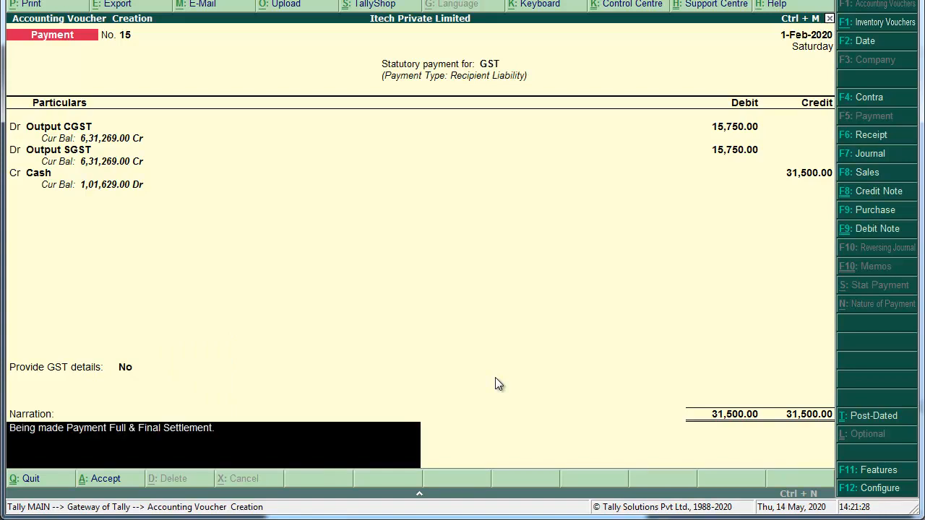
key(BackSpace)
key(BackSpace)
key(BackSpace)
key(BackSpace)
key(BackSpace)
key(BackSpace)
key(BackSpace)
key(BackSpace)
key(BackSpace)
key(BackSpace)
key(BackSpace)
key(BackSpace)
key(BackSpace)
key(BackSpace)
key(BackSpace)
key(BackSpace)
key(BackSpace)
key(BackSpace)
key(BackSpace)
key(BackSpace)
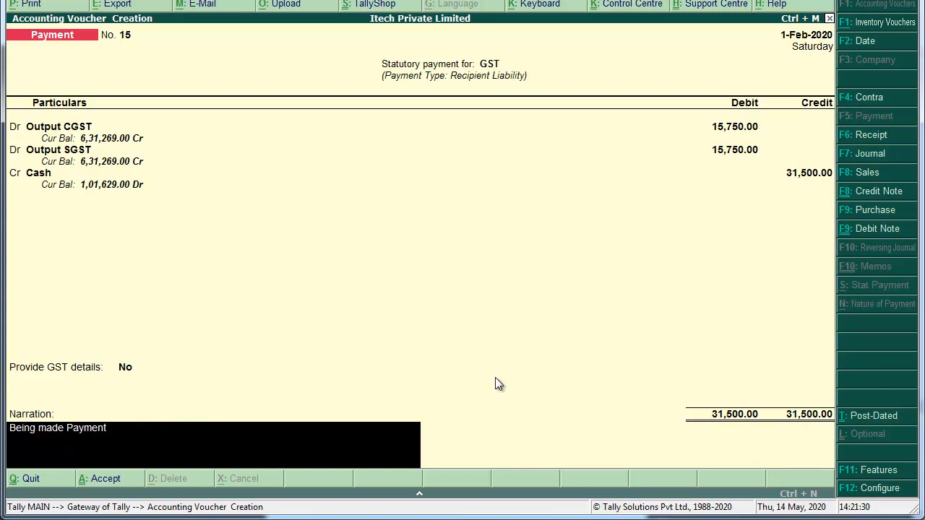
text(to Government.)
key(Return)
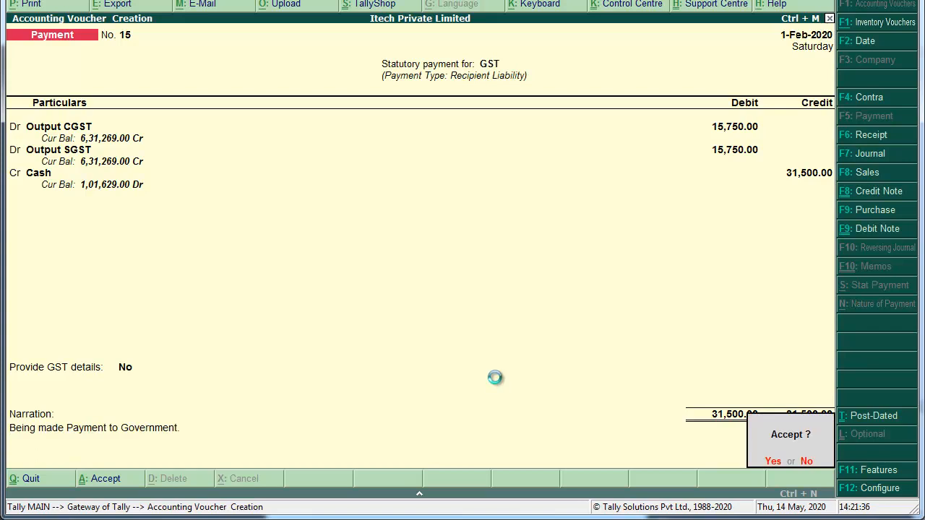
key(Return)
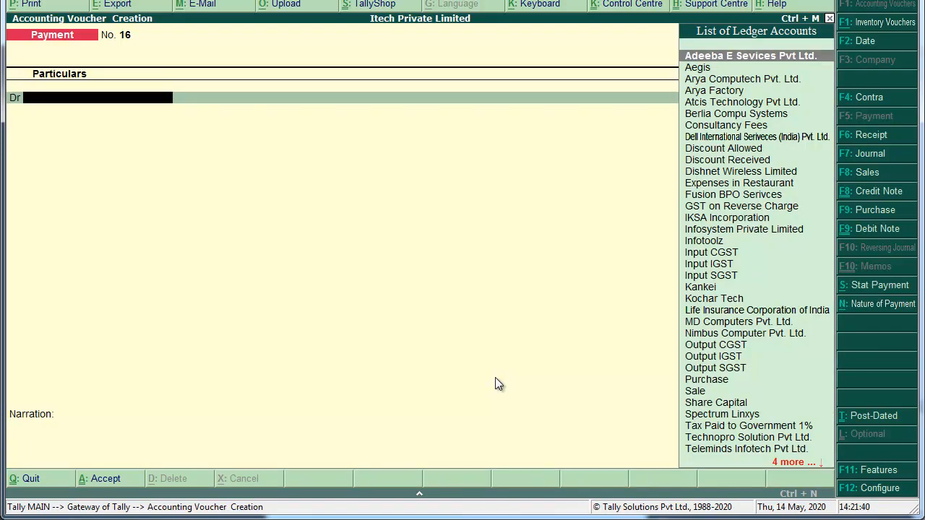
Open the detailed Balance Sheet's Duties & Taxes summary, showing Output CGST and SGST at 6,31,269.00 Cr.
key(Escape)
key(Return)
key(Escape)
key(Escape)
key(b)
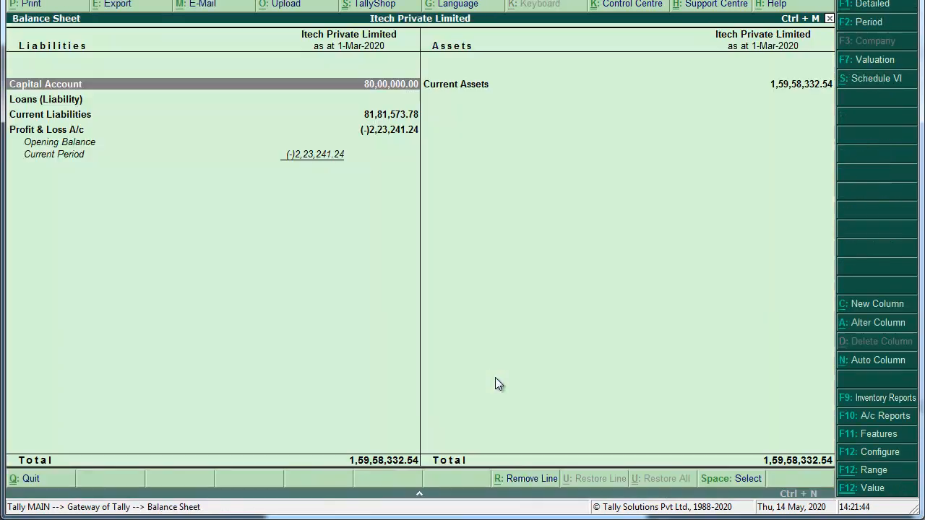
key(alt+F1)
key(Down)
key(Down)
key(Down)
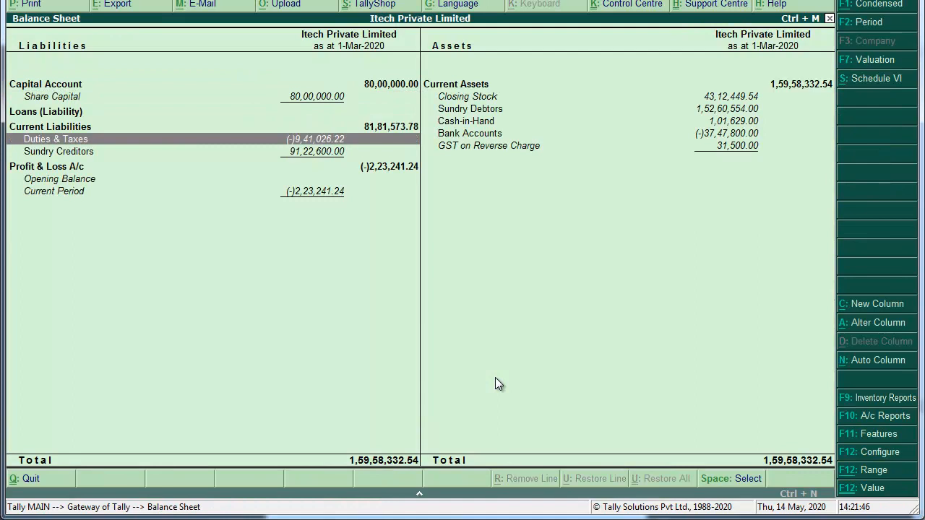
key(Return)
key(Down)
key(Down)
key(Down)
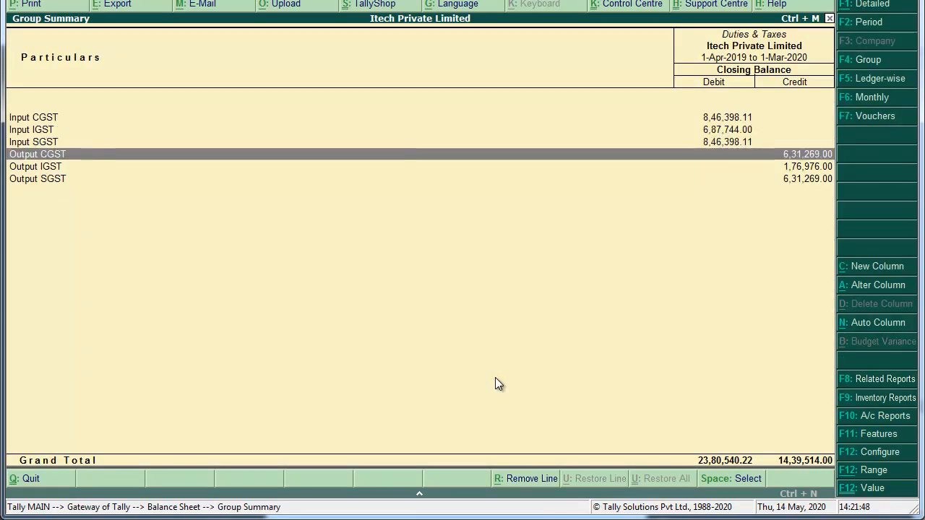
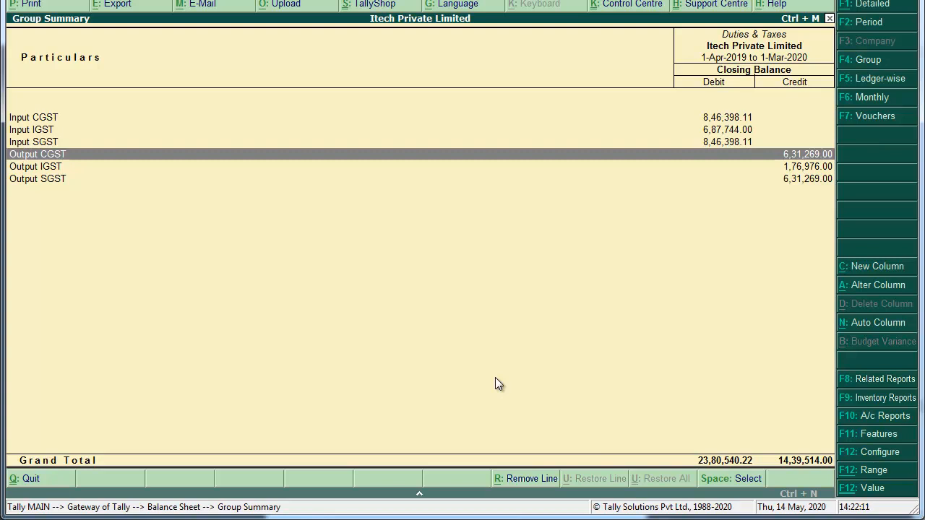
Leave the Duties & Taxes group summary and return to the Gateway of Tally.
key(Up)
key(Up)
key(Up)
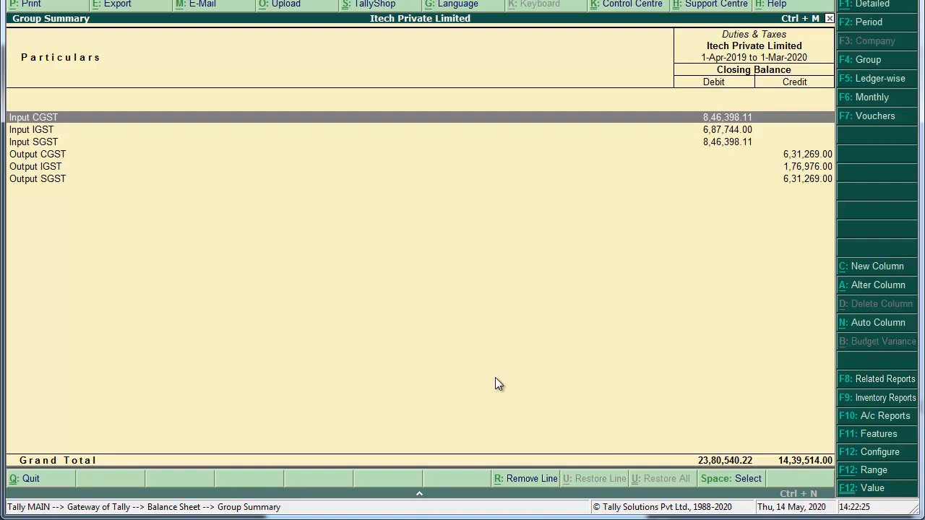
key(Escape)
key(Escape)
key(Escape)
key(Escape)
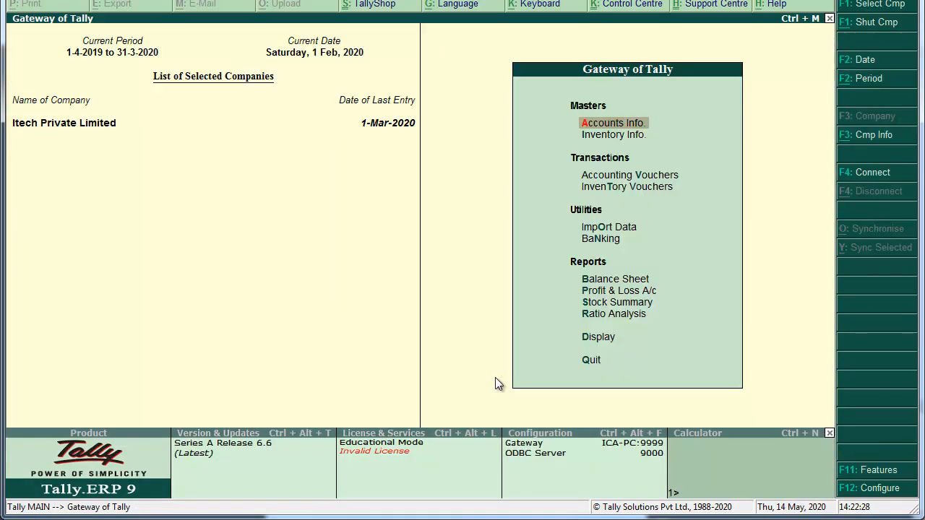
Start a new Journal voucher (No. 2) from Accounting Vouchers.
key(Down)
key(Down)
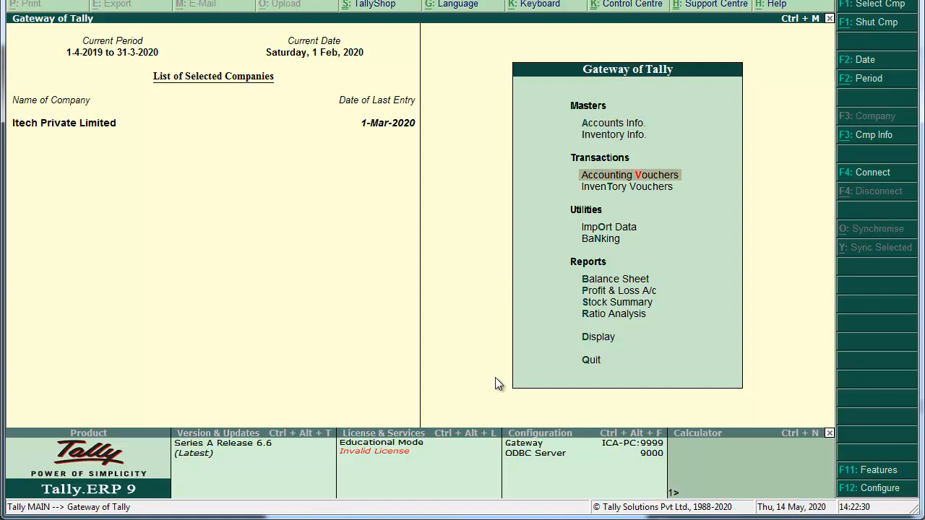
key(Down)
key(Up)
key(Return)
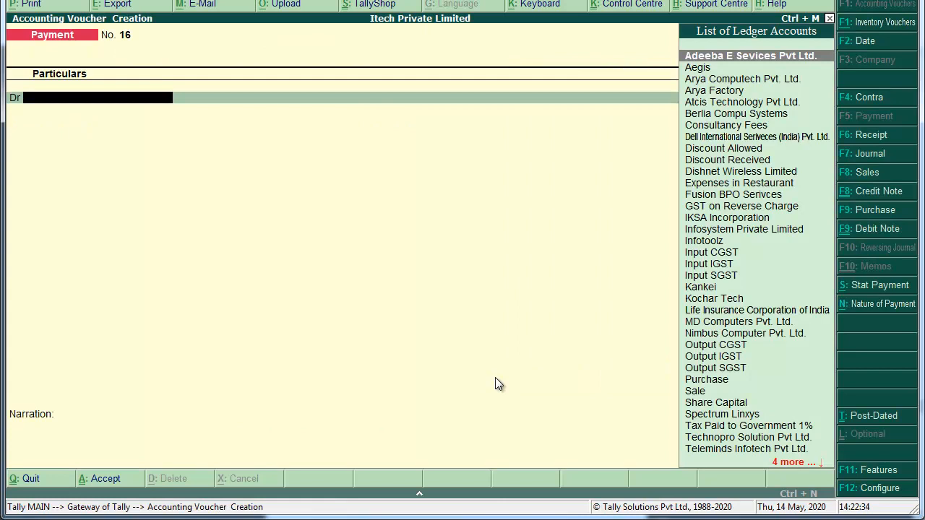
key(F7)
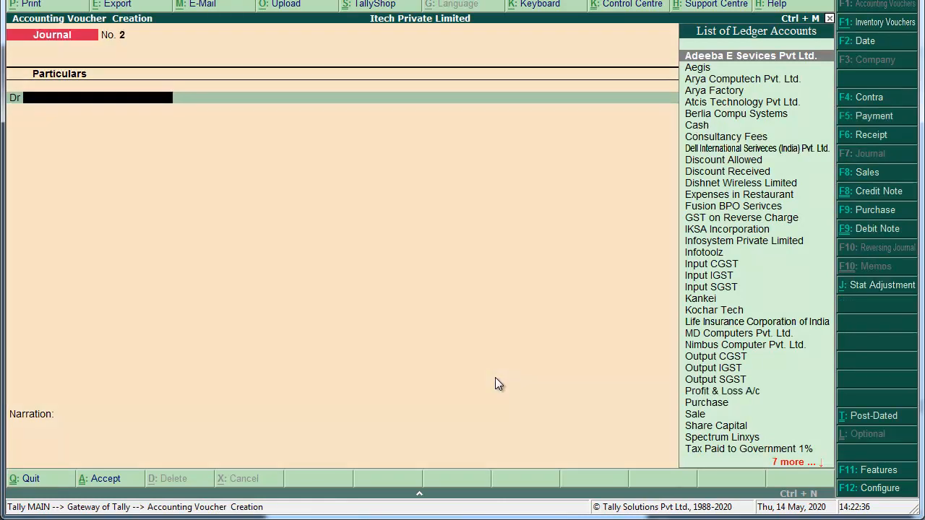
Set the stat adjustment to GST, Increase of Input Tax Credit, Purchase from Unregistered dealer.
key(alt+j)
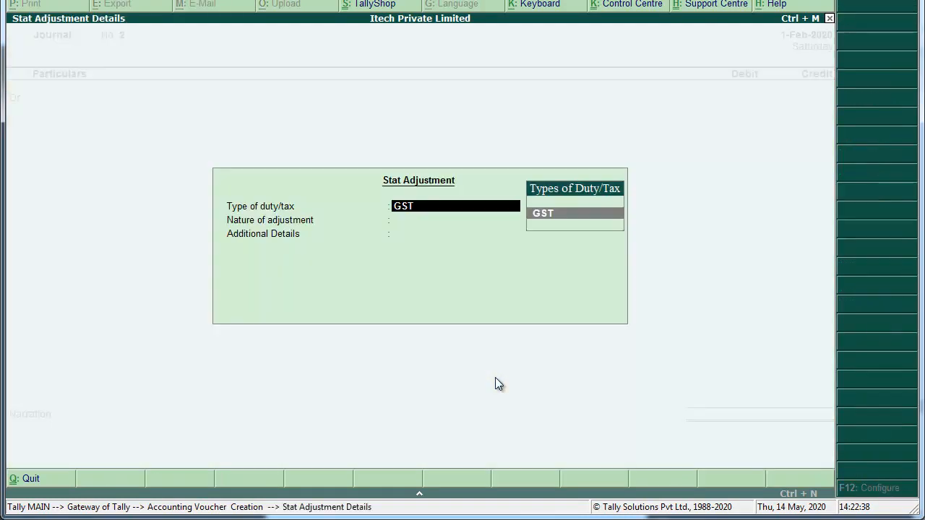
key(Return)
key(Down)
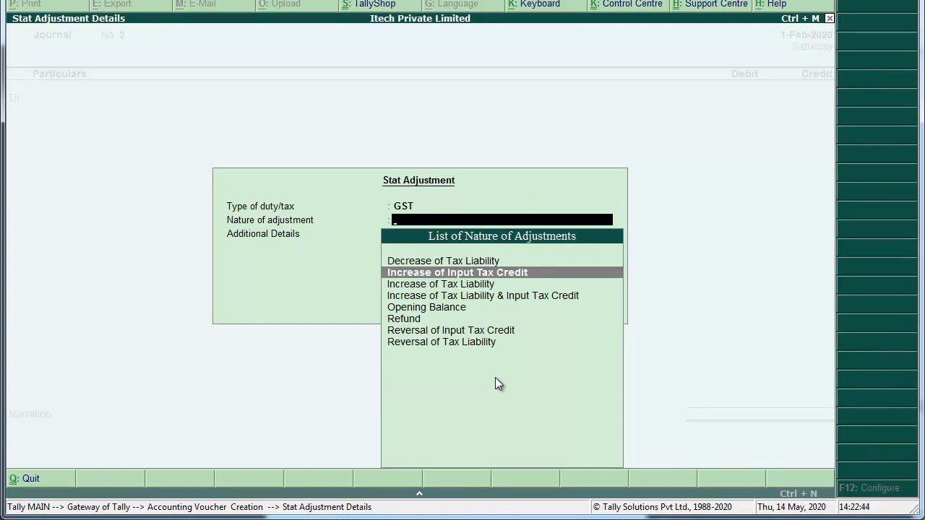
key(Return)
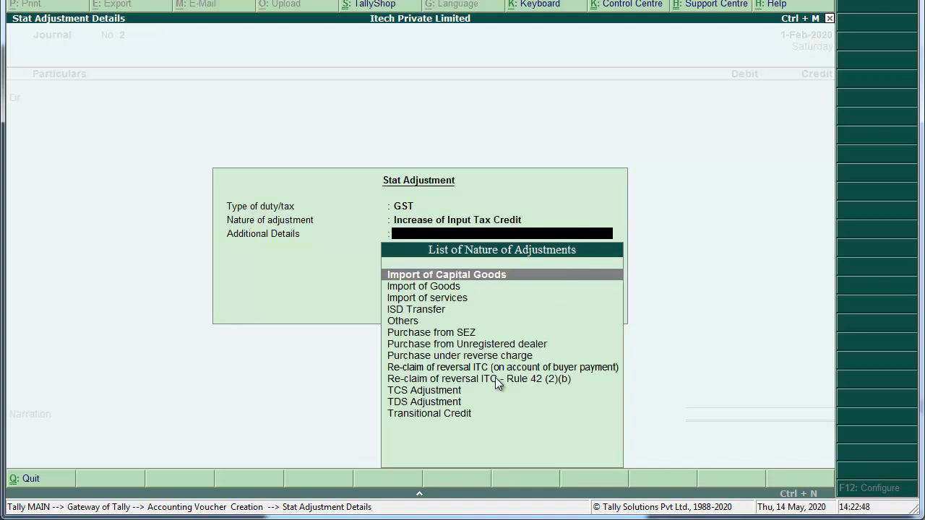
key(Down)
key(Down)
key(Down)
key(Down)
key(Down)
key(Down)
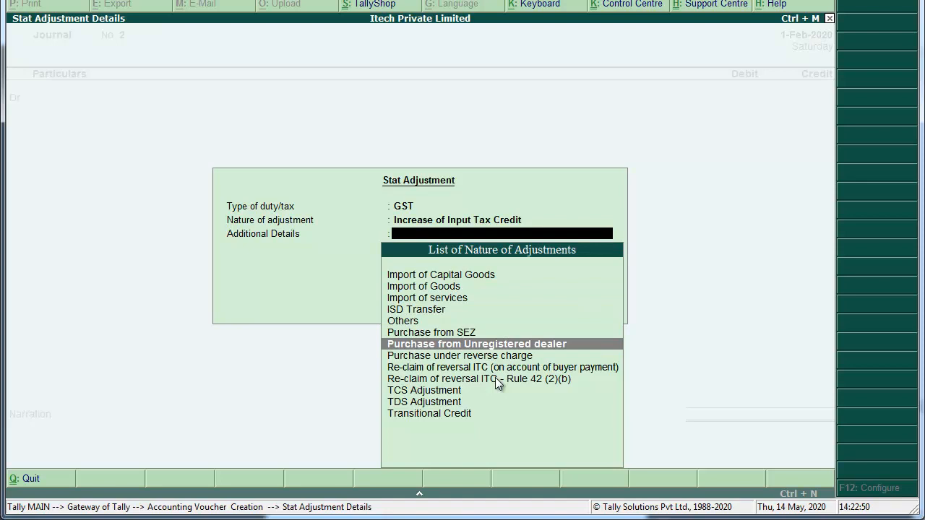
key(Return)
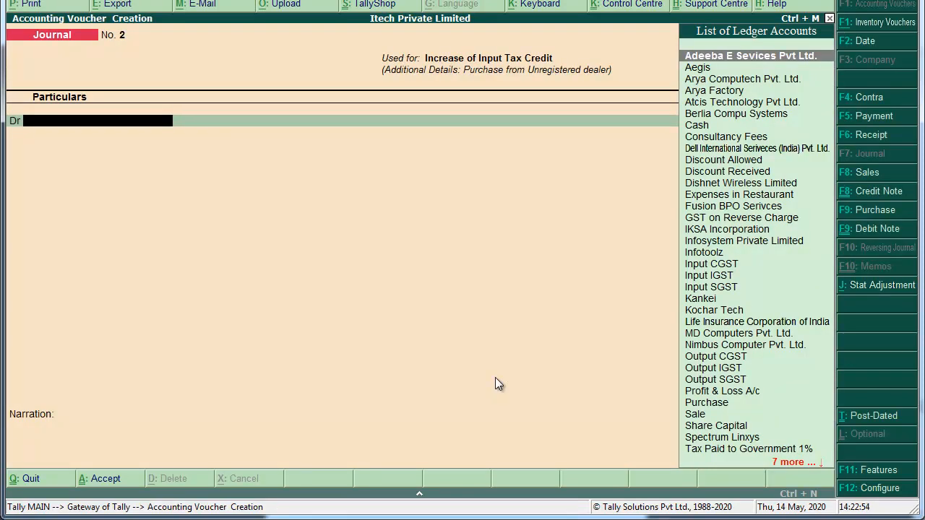
Debit Input CGST with 15,750.00.
text(in)
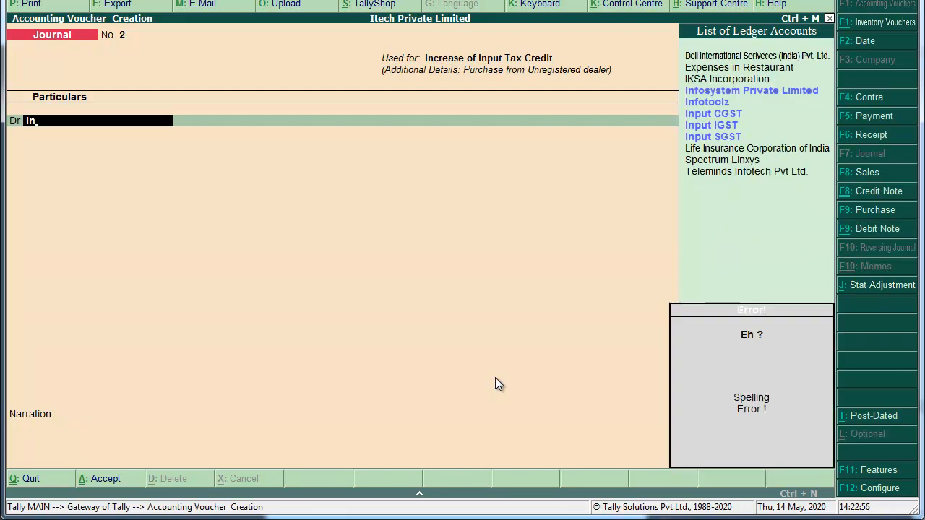
key(Down)
key(Down)
key(Down)
key(Return)
key(Return)
key(Return)
text(15,7)
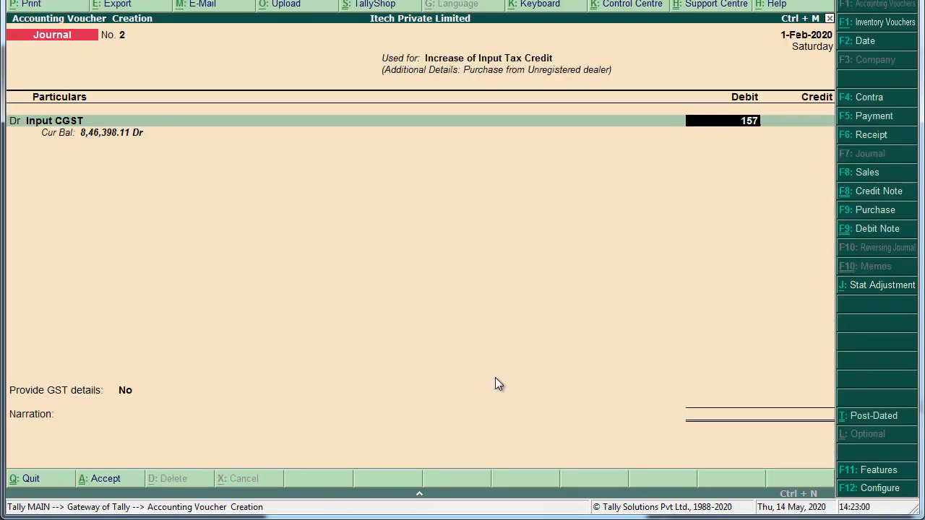
text(50)
key(Return)
Debit Input SGST with 15,750.00 and credit GST on Reverse Charge.
key(d)
key(Return)
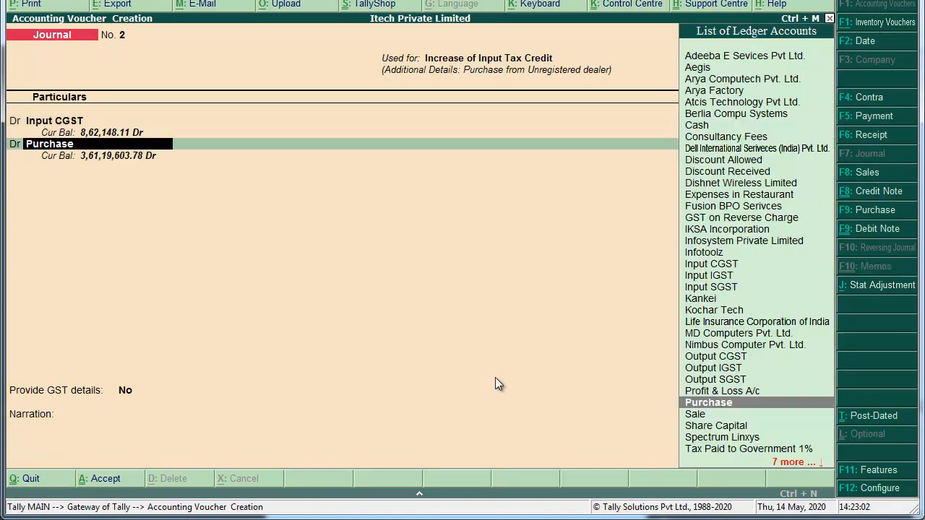
text(inpu)
key(Down)
key(Down)
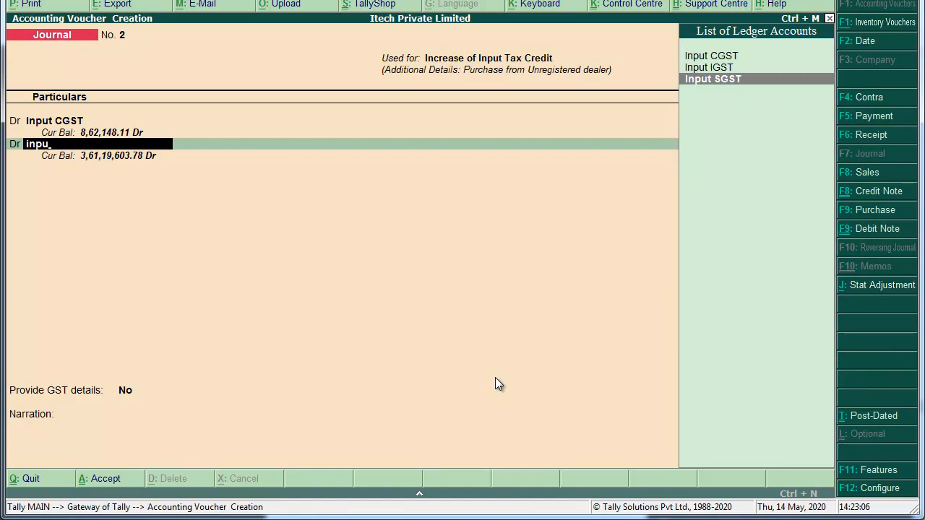
key(Return)
key(Return)
key(Return)
text(15750)
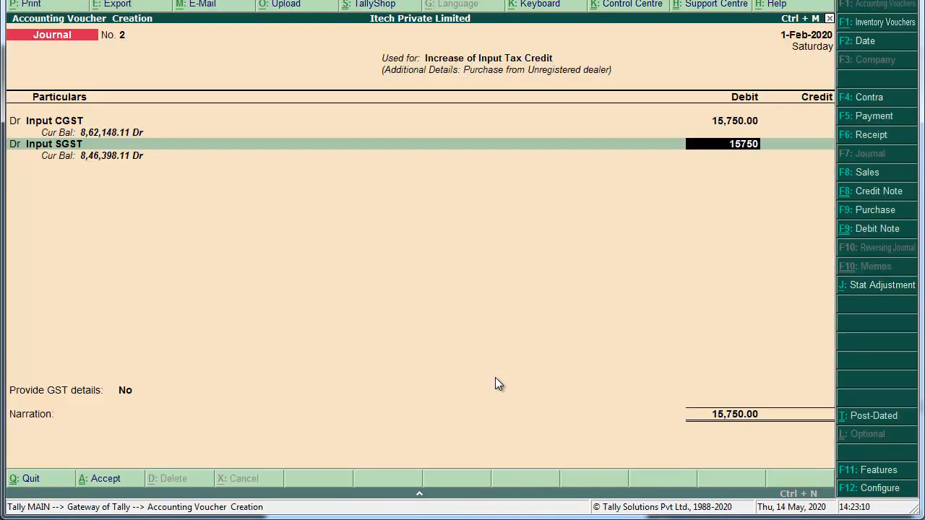
key(Return)
key(Return)
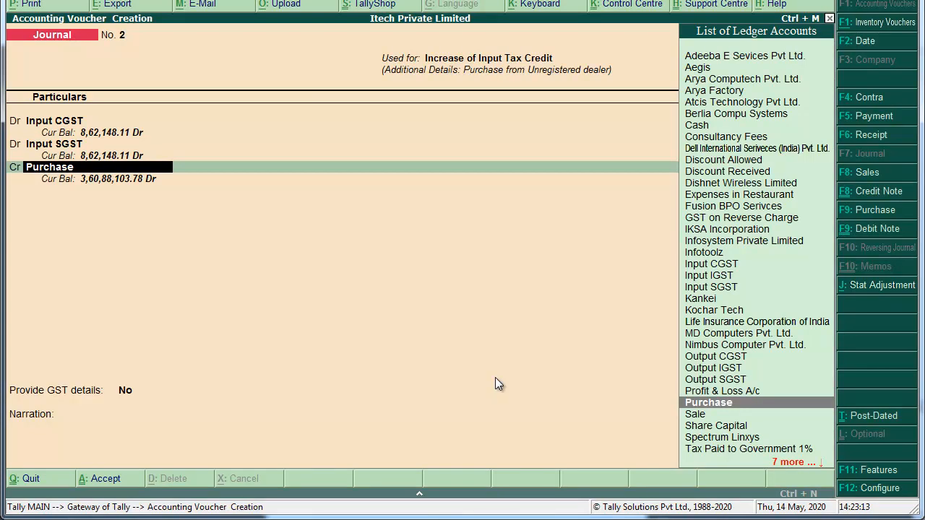
text(Gst)
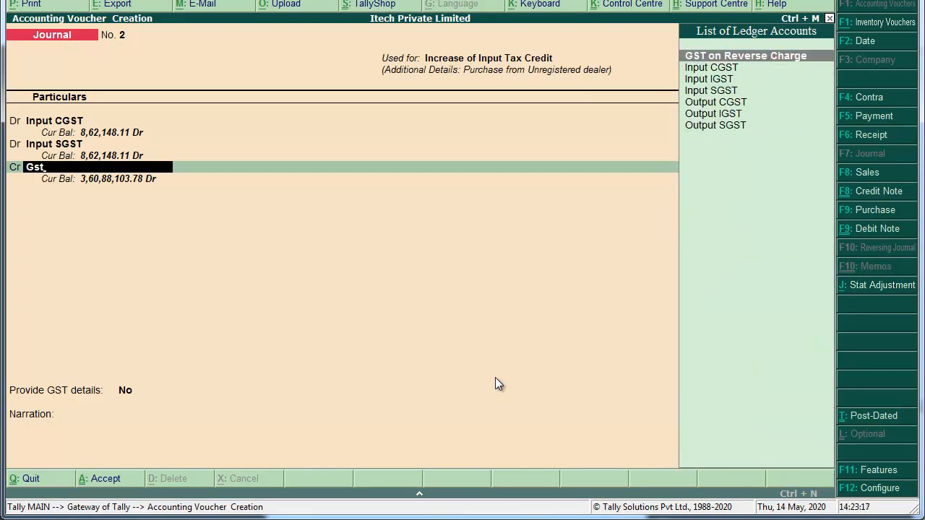
key(Return)
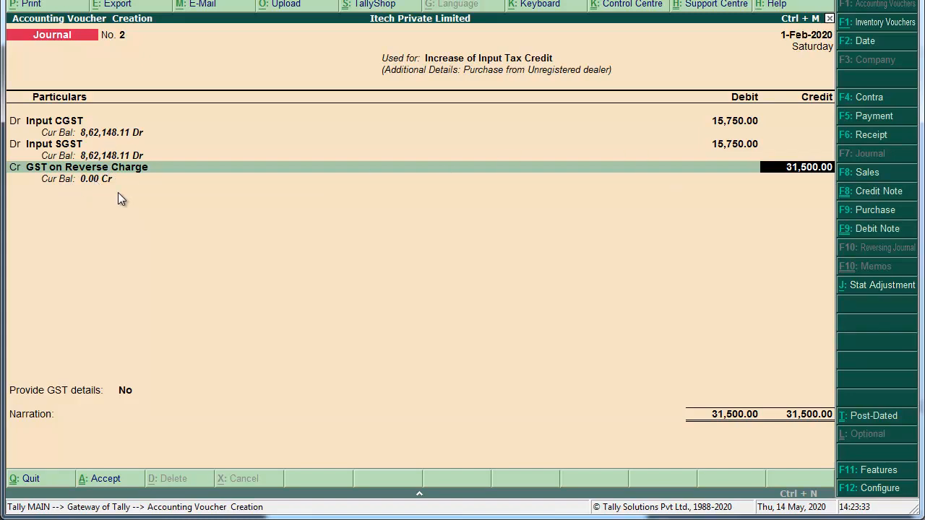
Confirm the 31,500.00 credit and add a narration edited to read 'increase ITC'.
key(Return)
key(Return)
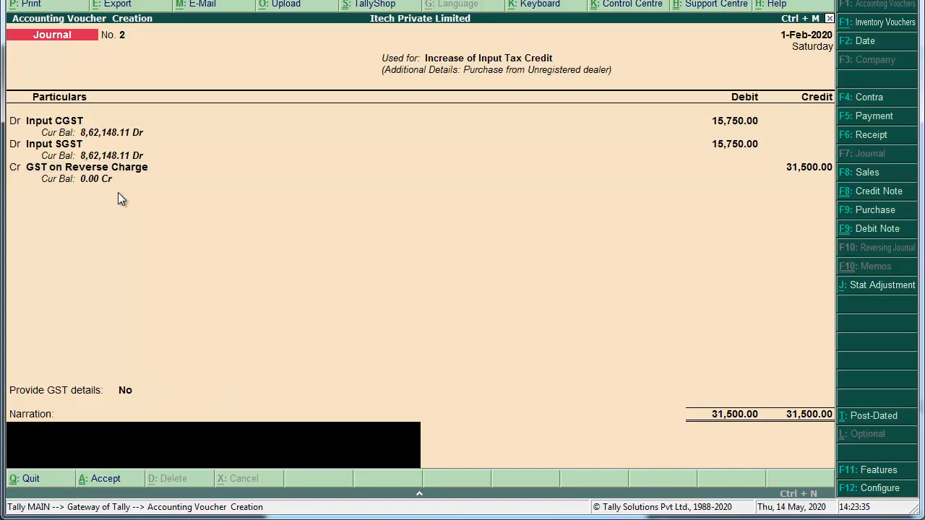
key(ctrl+r)
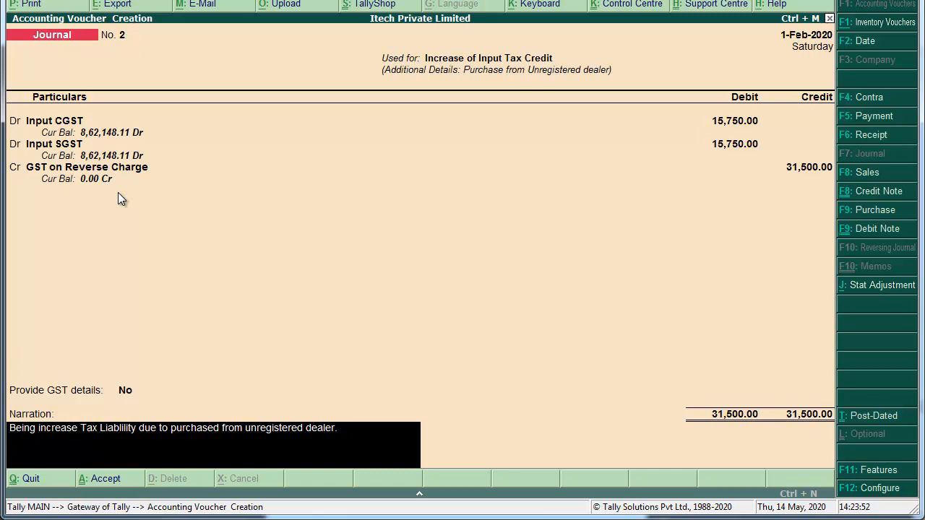
key(Delete)
key(Delete)
key(Delete)
key(Delete)
key(Delete)
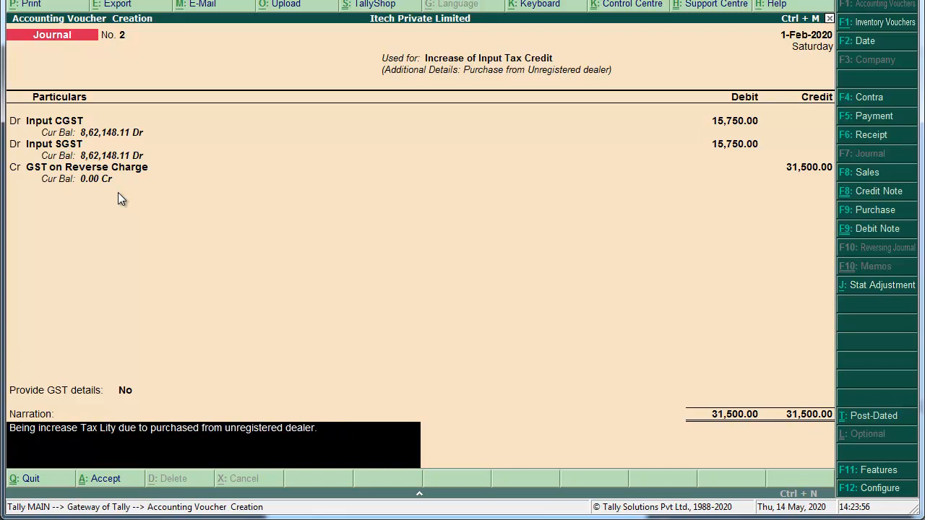
key(Delete)
key(Delete)
key(BackSpace)
key(Delete)
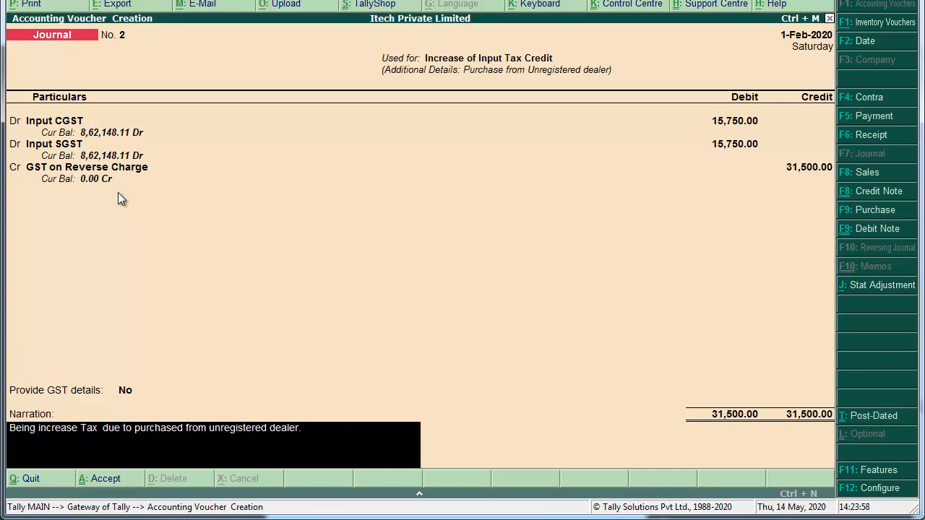
key(Delete)
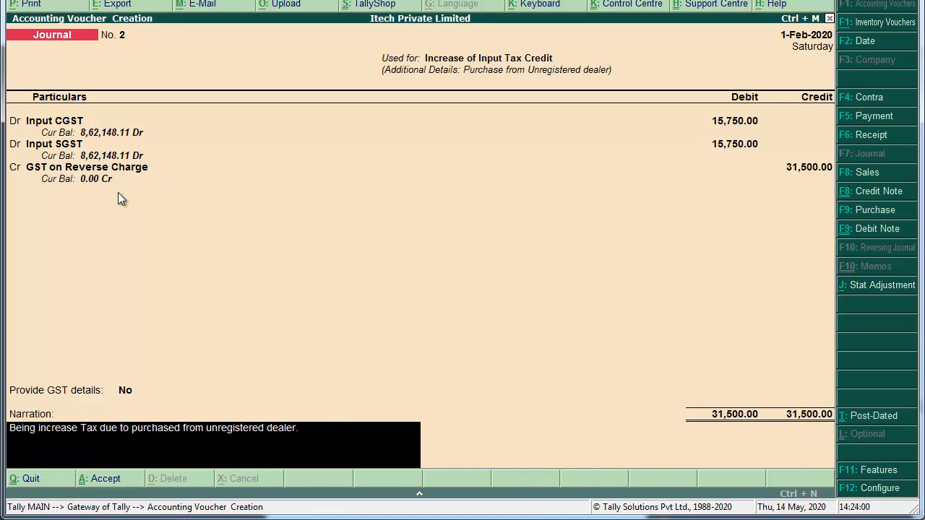
key(BackSpace)
key(BackSpace)
key(BackSpace)
key(BackSpace)
key(BackSpace)
key(BackSpace)
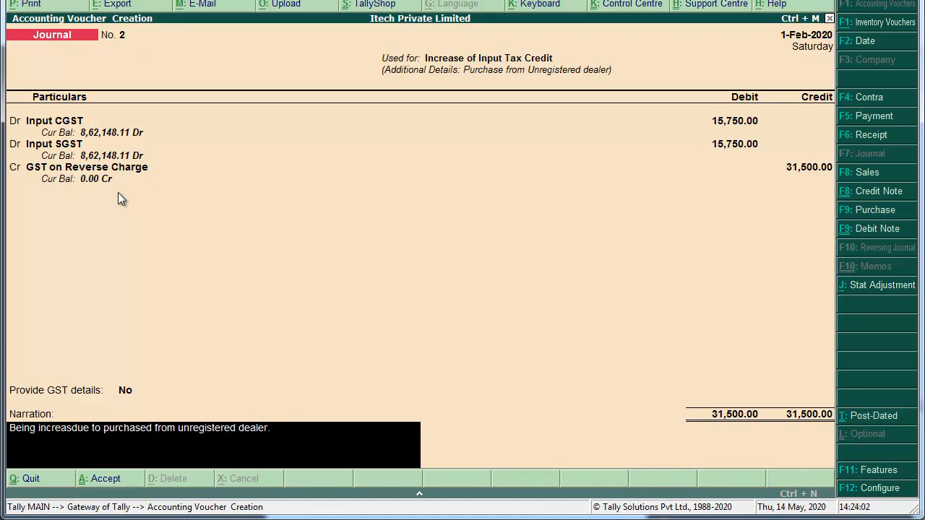
text(e )
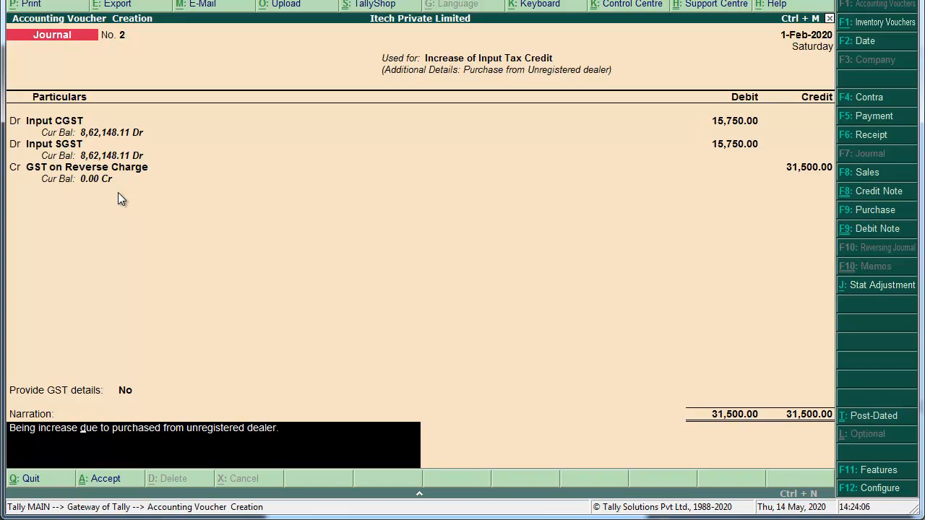
text(ITC)
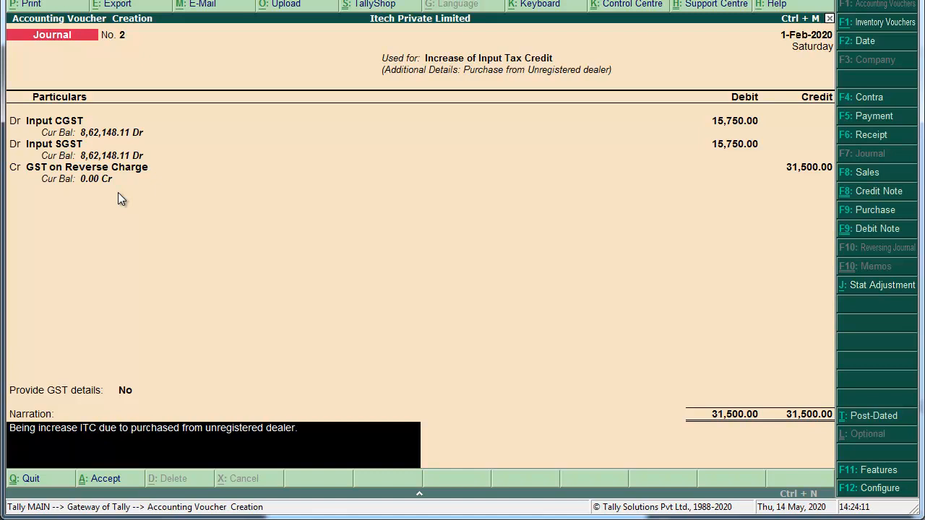
Accept and save Journal voucher No. 2.
key(Return)
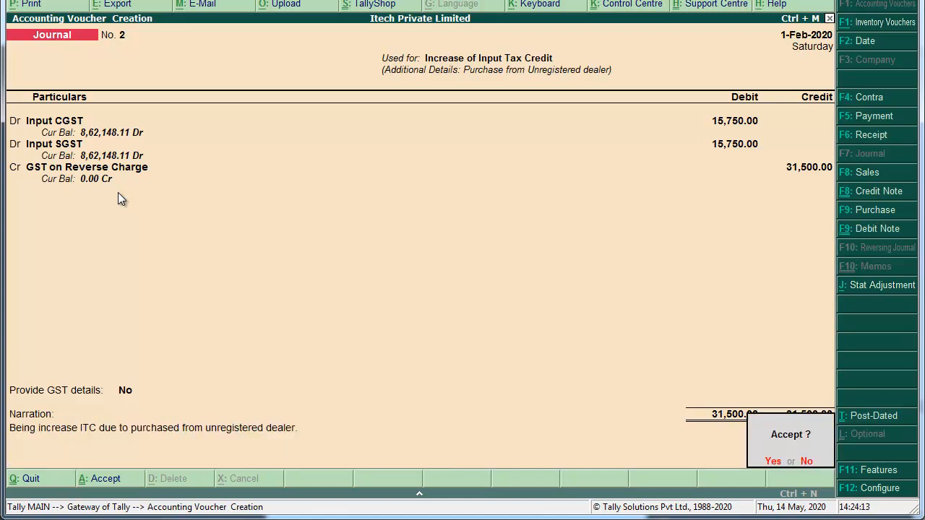
key(Return)
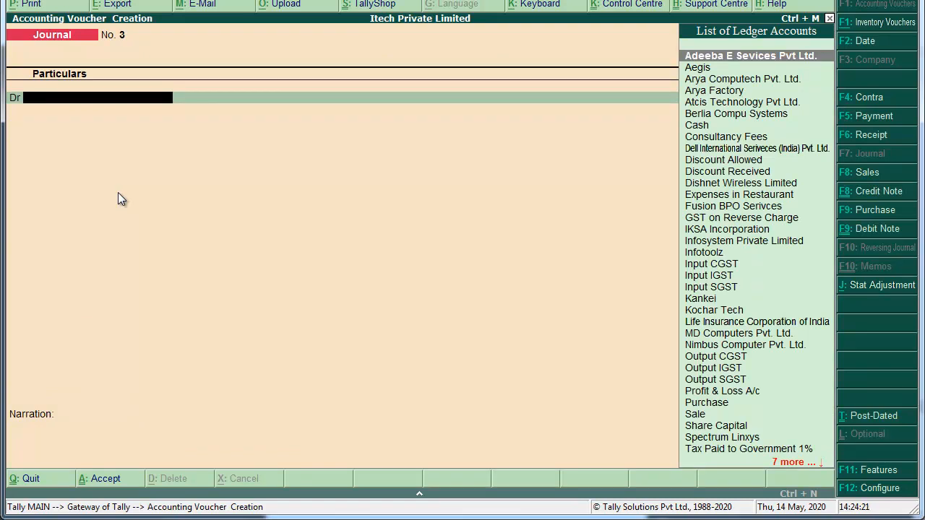
key(alt+Tab)
Review the Form GSTR-1 outward-supplies page in the PDF, then return to Tally.
scroll(118, 192, down, 7)
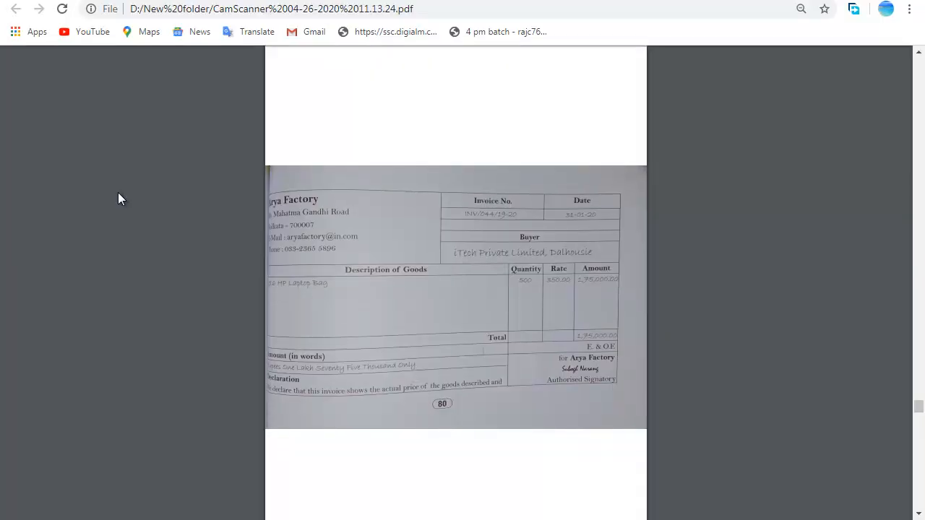
scroll(117, 192, down, 2)
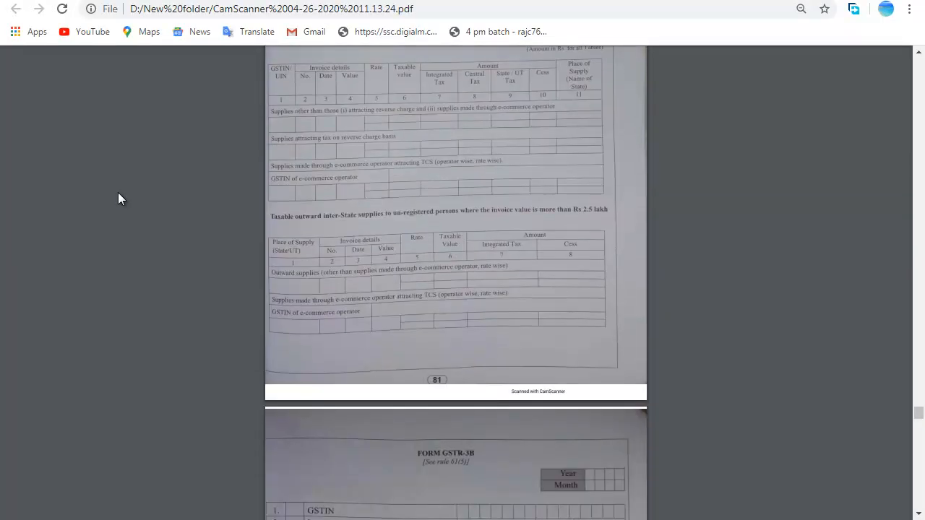
scroll(119, 198, up, 1)
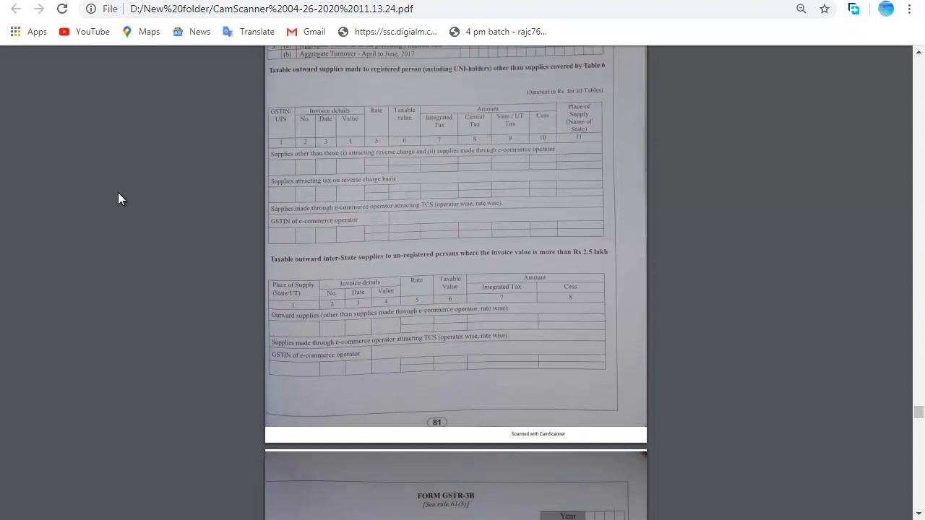
scroll(118, 192, up, 4)
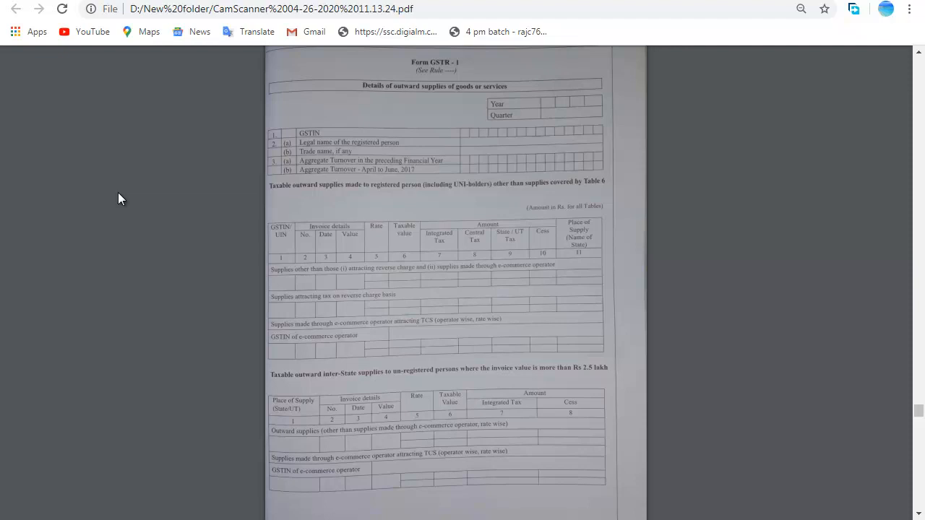
key(alt+Tab)
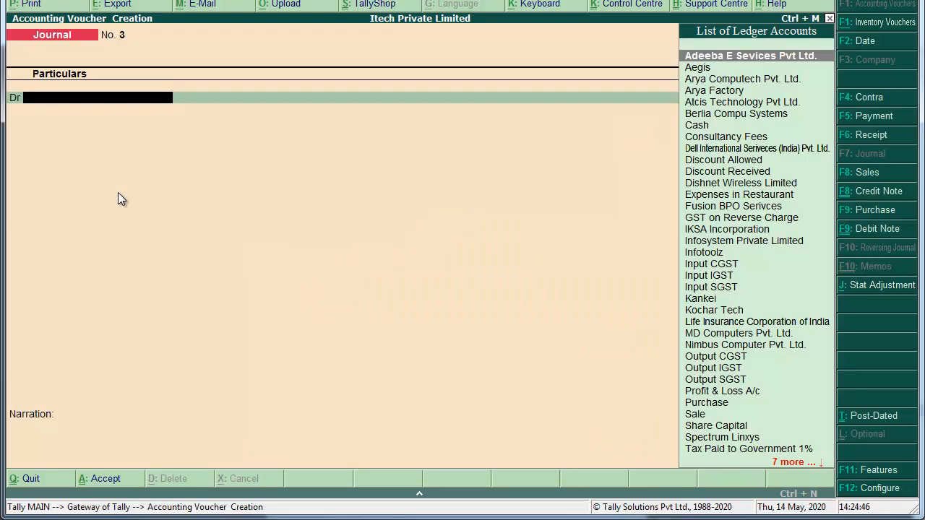
Open the GSTR-1 returns summary under Display > Statutory Reports > GST Reports.
key(Escape)
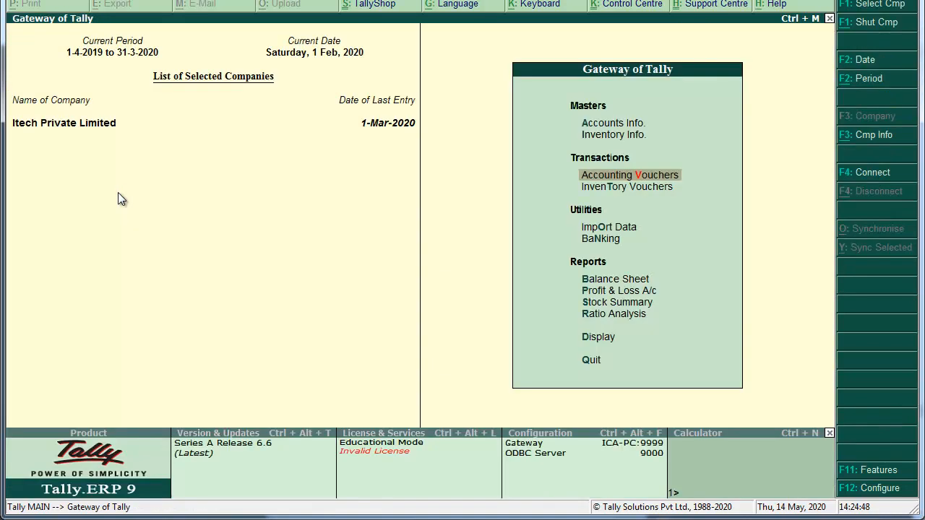
key(Down)
key(Down)
key(Down)
key(Down)
key(Down)
key(Down)
key(Down)
key(Down)
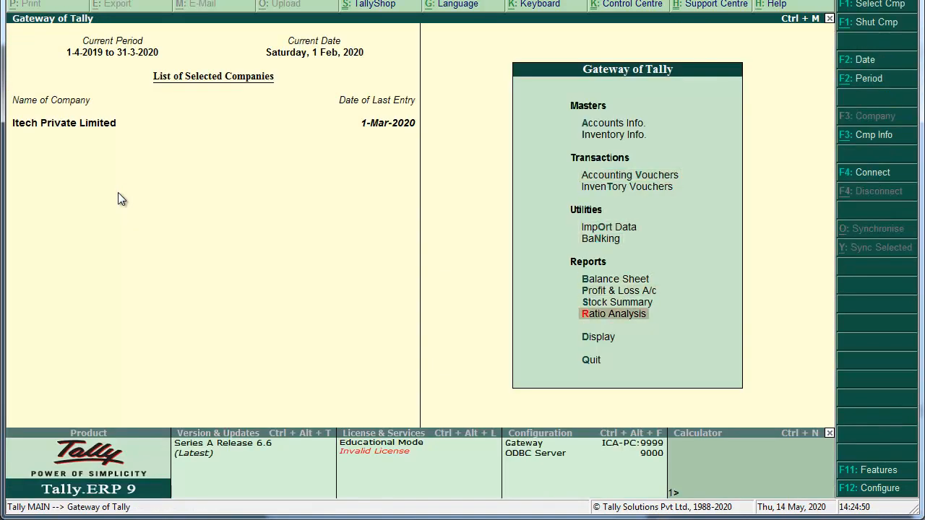
key(Return)
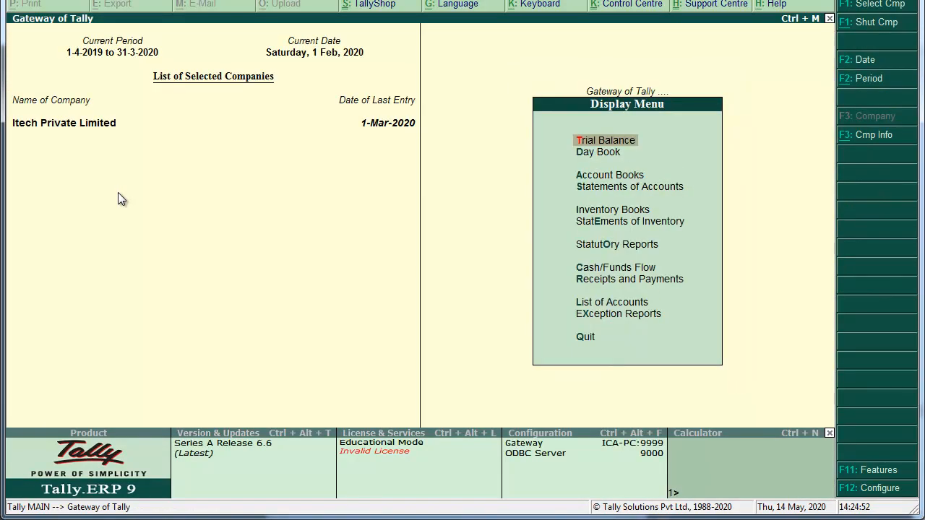
key(Down)
key(Down)
key(Down)
key(Down)
key(Down)
key(Down)
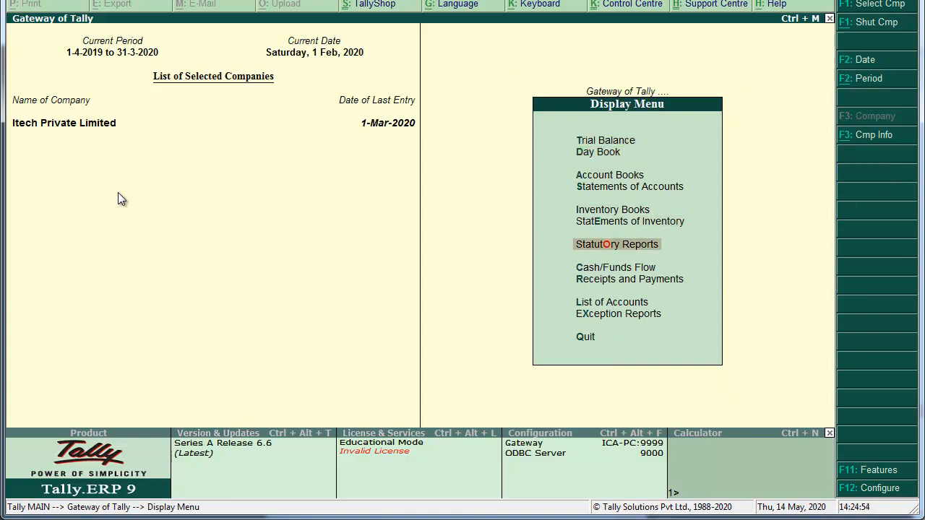
key(Return)
key(Return)
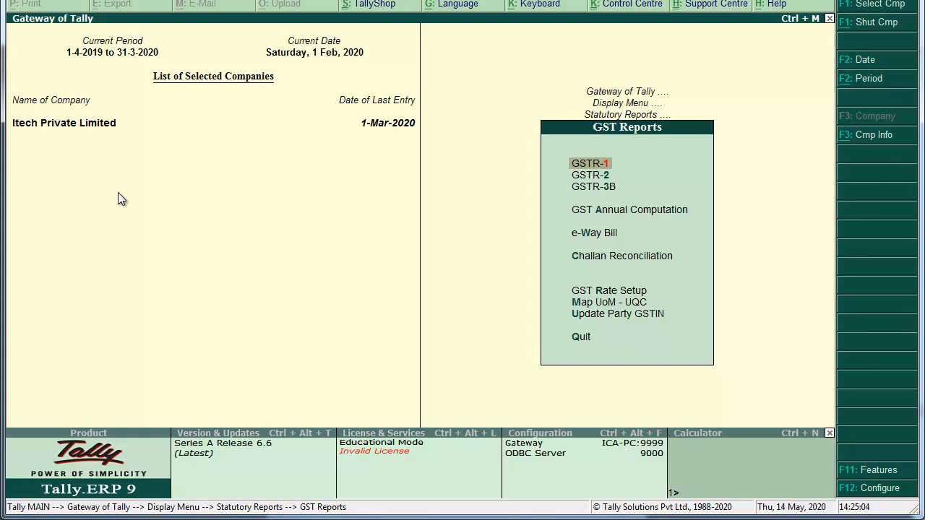
key(Return)
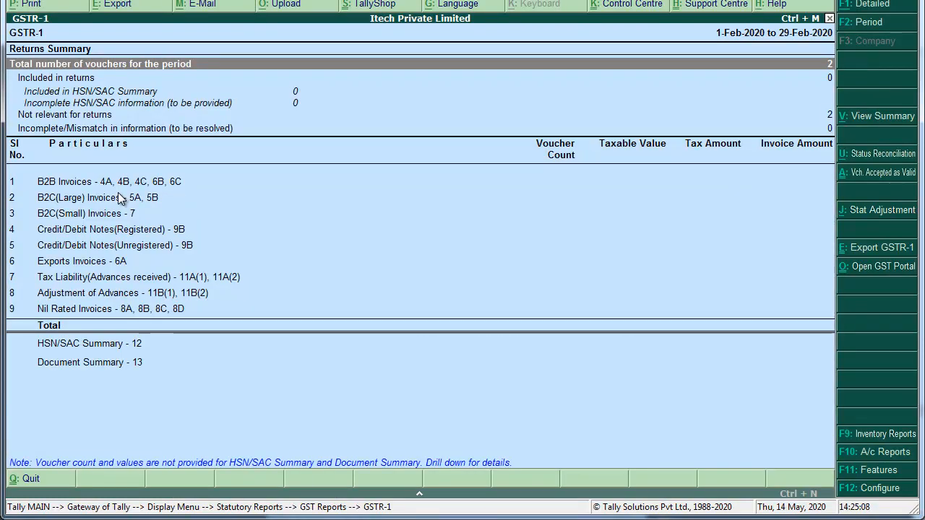
Set the GSTR-1 period from 1-1-2020 to 31-1-2020.
key(F2)
text(1)
key(Return)
key(BackSpace)
text(1-1)
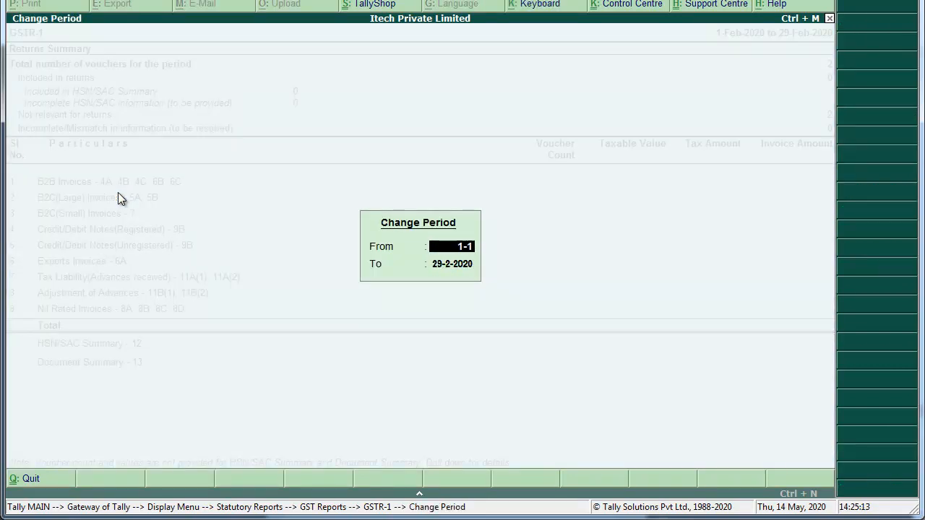
key(Return)
text(31-1)
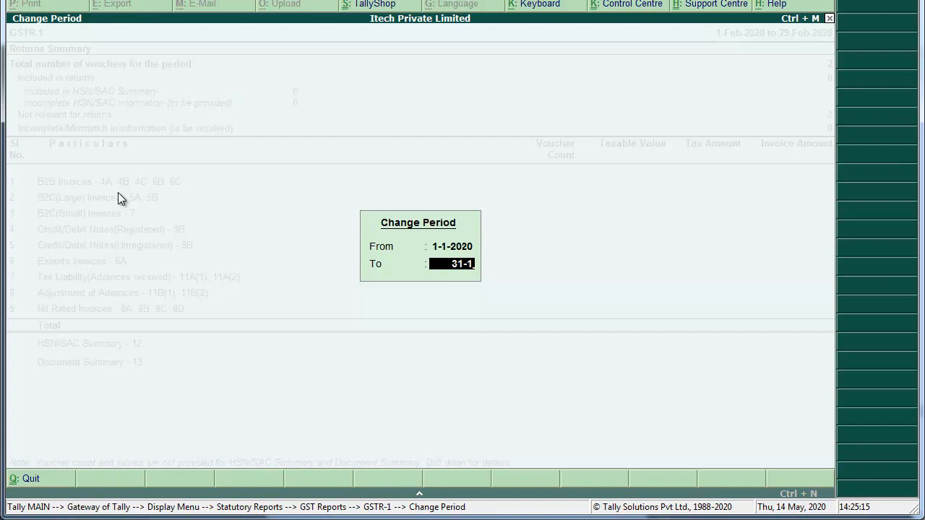
key(Return)
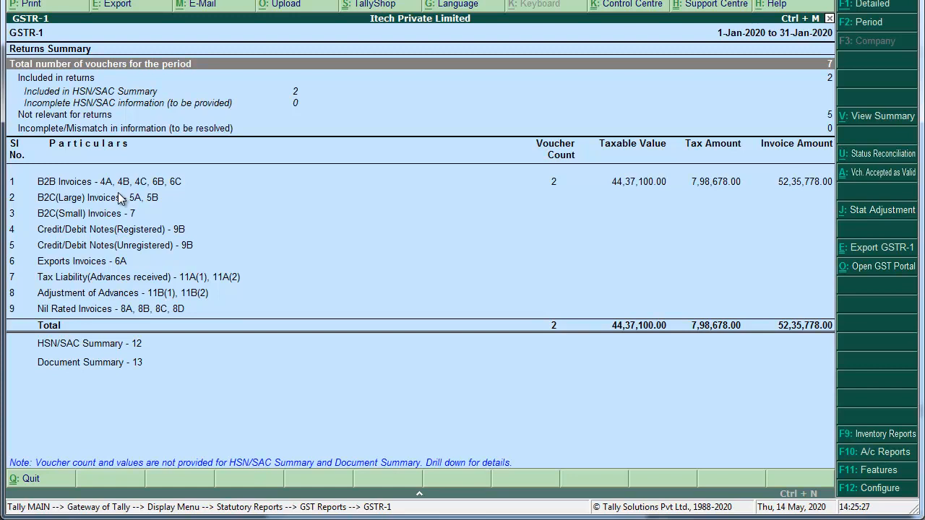
Export the January GSTR-1 as JSON (Data Interchange) to the Desktop Tally Backup folder.
key(alt+e)
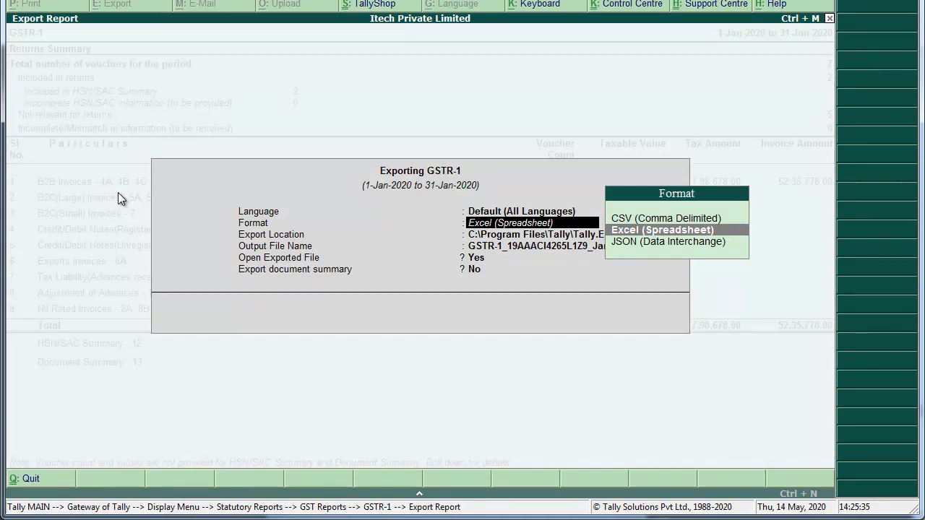
key(Down)
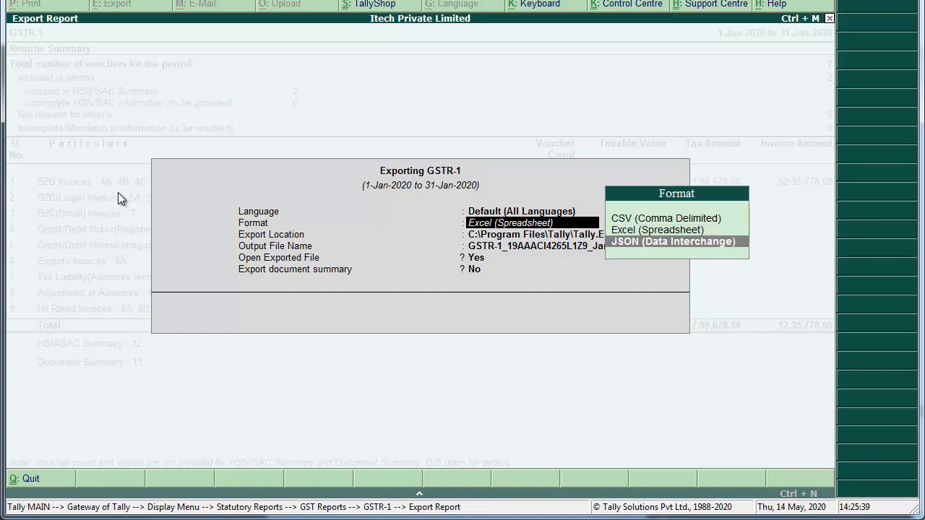
key(Return)
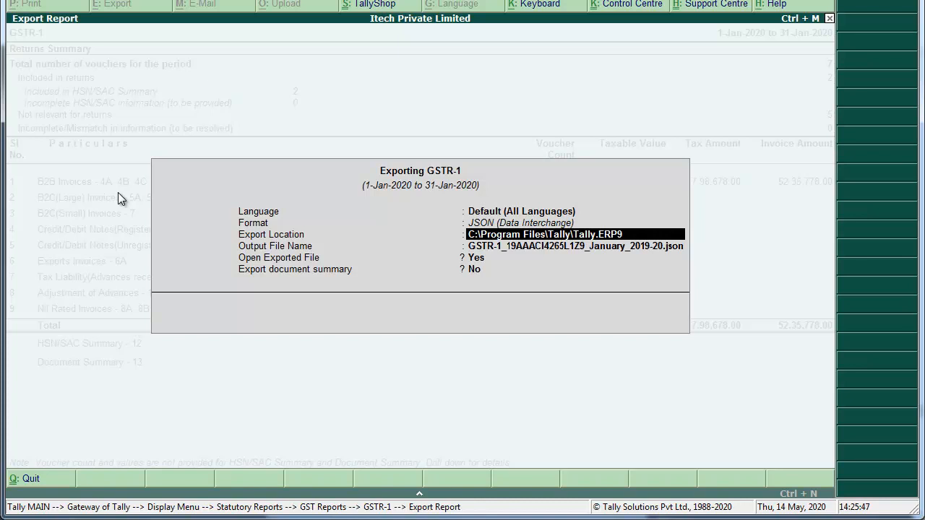
key(ctrl+alt+v)
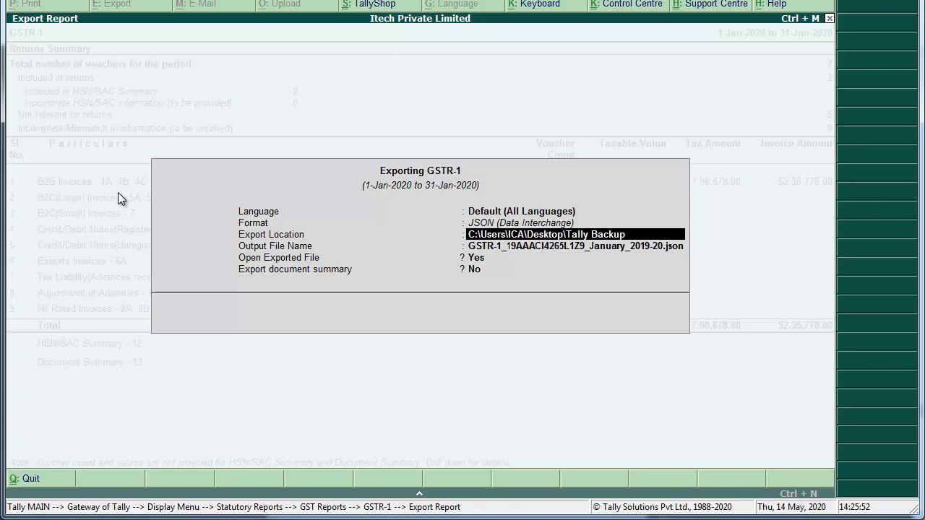
key(Return)
key(Return)
key(Return)
key(Return)
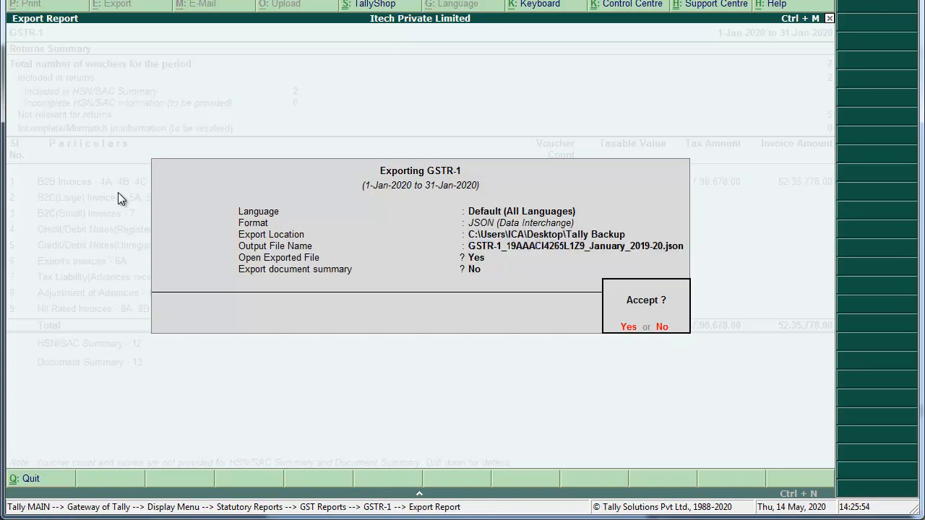
key(Return)
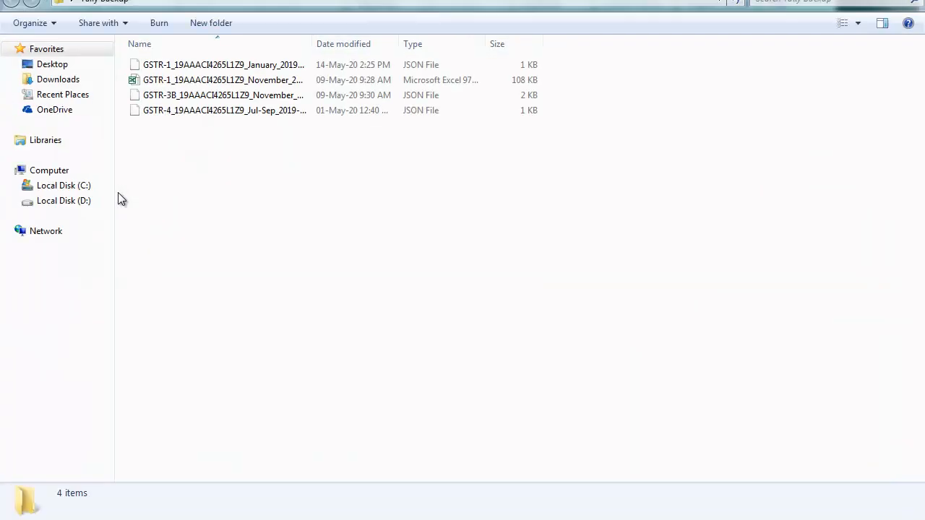
Confirm the 1 KB January GSTR-1 JSON file exists in Tally Backup.
key(Down)
key(Down)
key(Down)
key(Up)
key(Up)
key(Up)
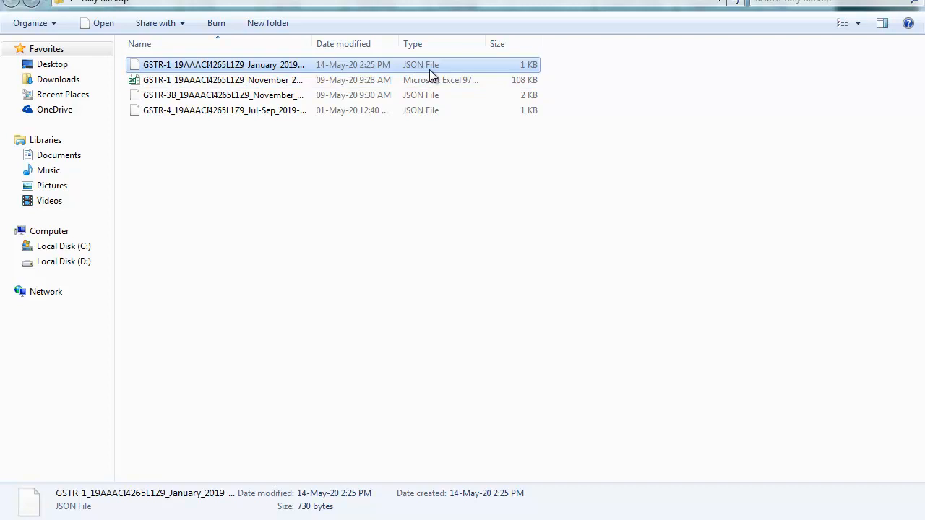
key(alt+Tab)
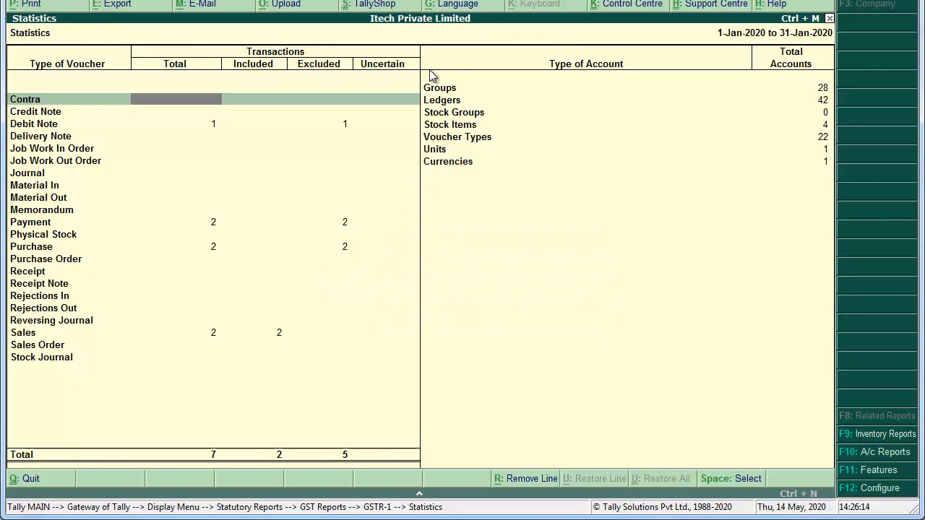
Close the GSTR-1 statistics and highlight GSTR-3B in the GST Reports menu.
key(Escape)
key(Escape)
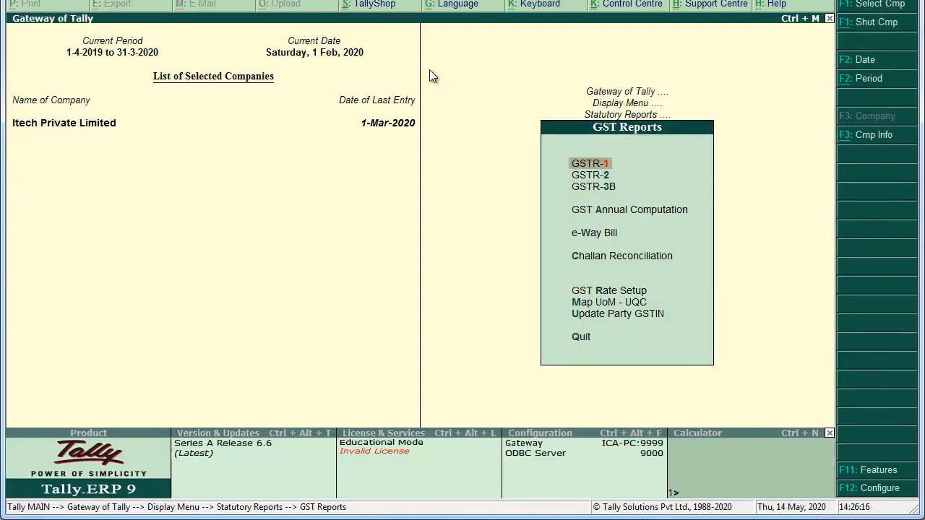
key(Down)
key(Down)
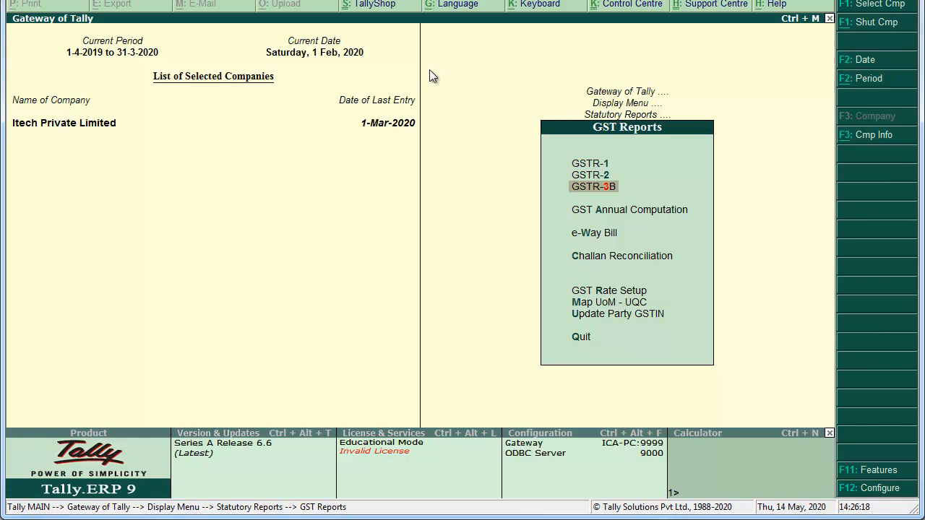
key(alt+Tab)
key(alt+Tab)
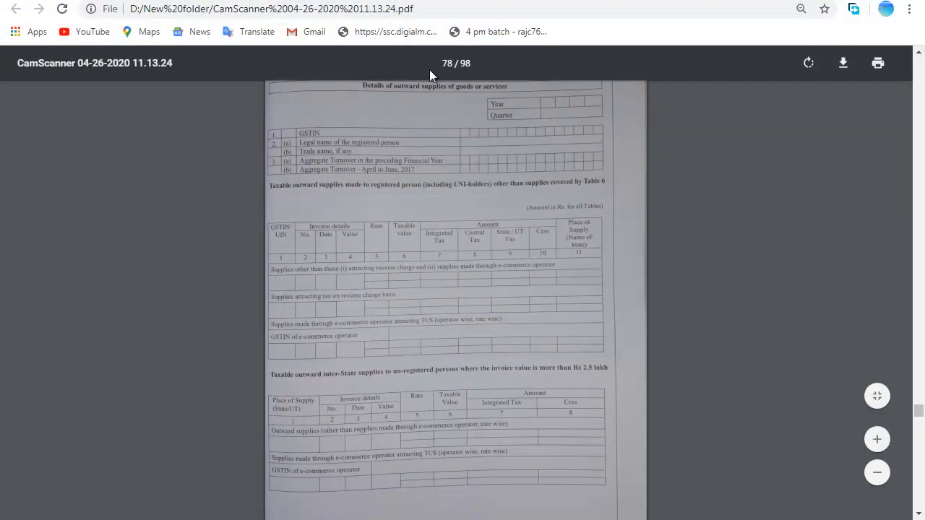
Scroll the PDF to the Form GSTR-3B page (79 of 98), then return to Tally.
scroll(429, 69, down, 1)
scroll(429, 69, down, 5)
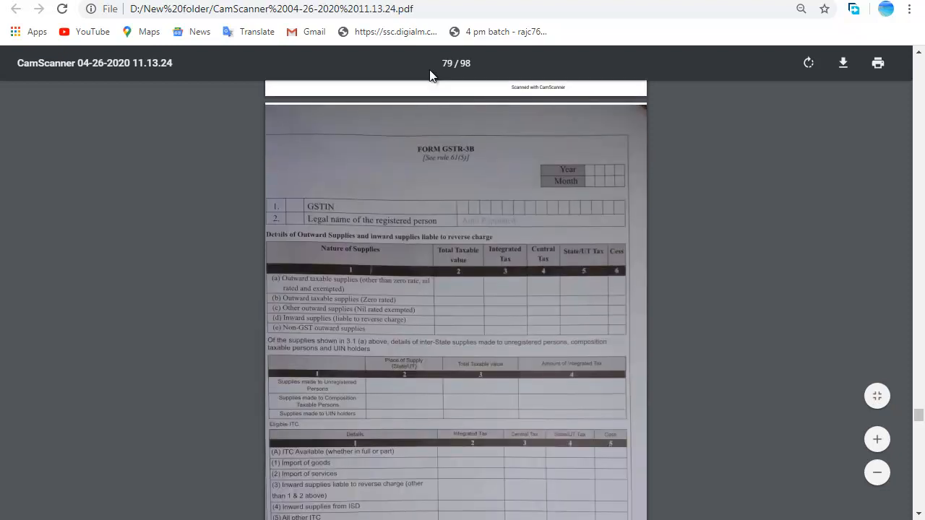
key(alt+Tab)
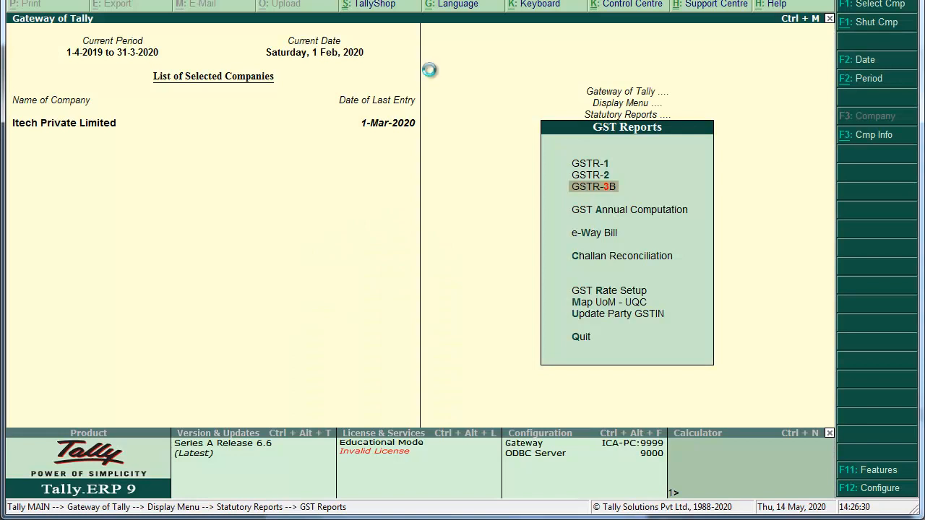
Set the GSTR-3B period to 1-Jan-2020 through 31-Jan-2020 and bring up its export settings.
key(Return)
key(F2)
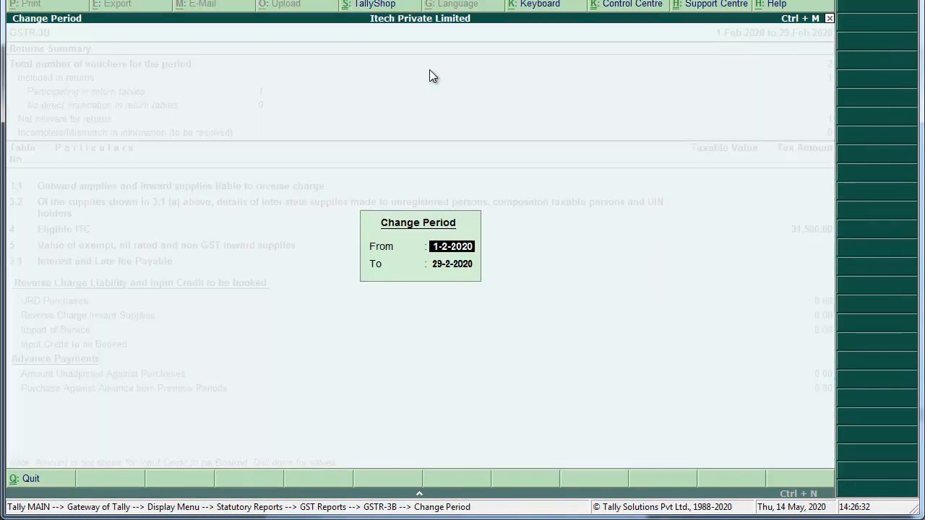
text(1-1)
key(Return)
text(31-1)
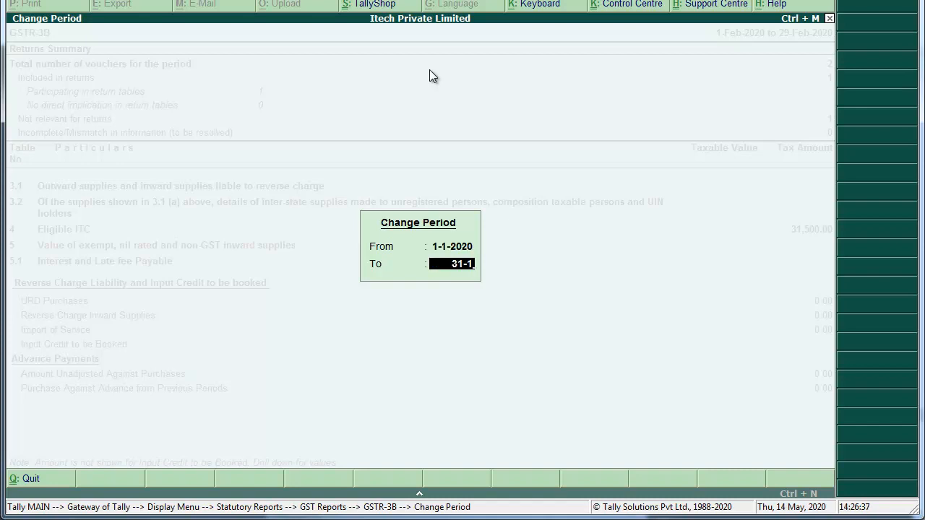
key(Return)
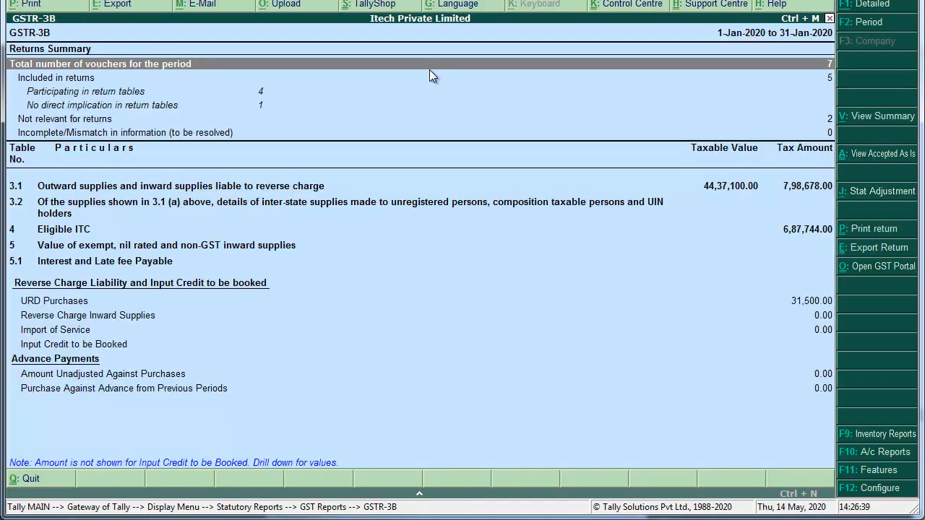
key(alt+e)
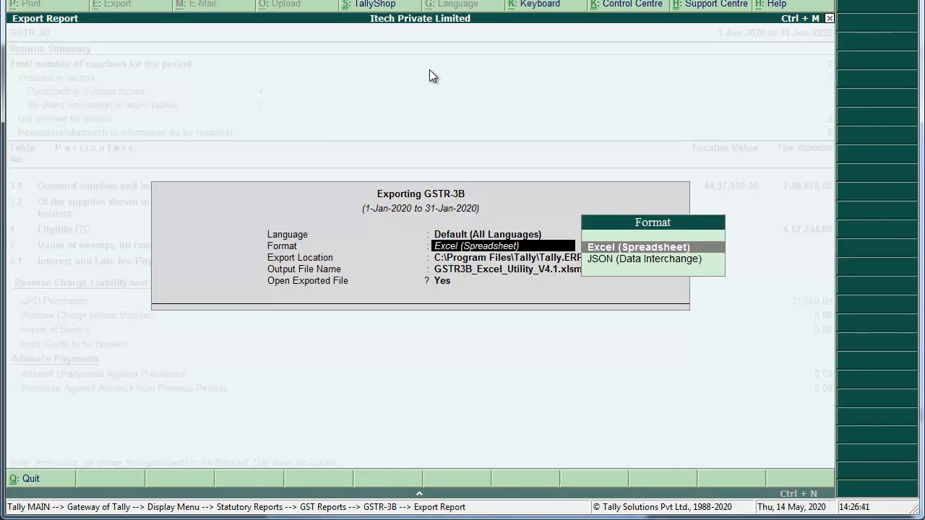
Export the January GSTR-3B as JSON (Data Interchange) to Desktop\Tally Backup and verify the file.
key(Down)
key(Return)
key(Return)
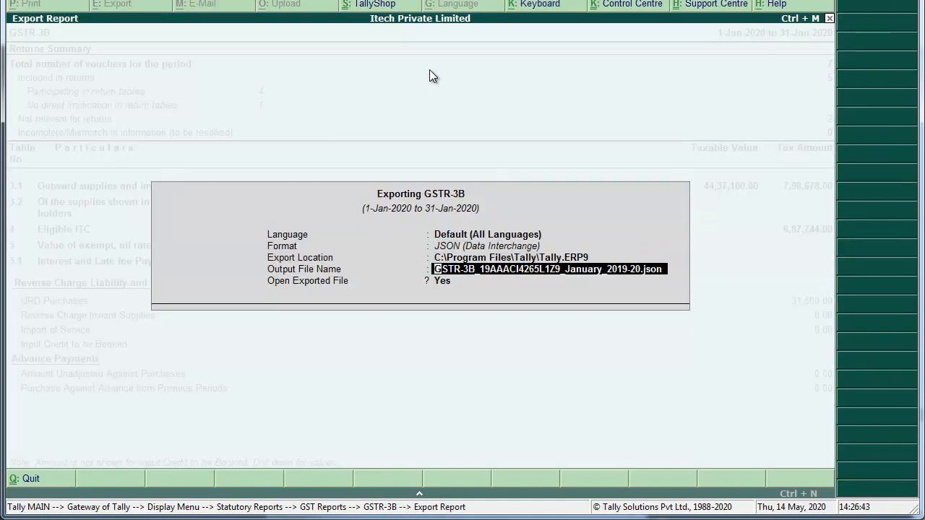
key(Up)
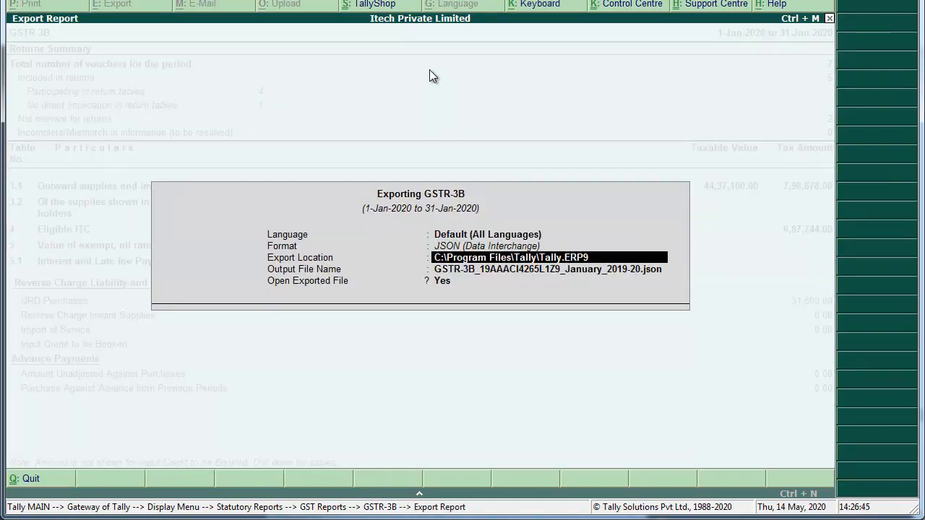
key(ctrl+alt+v)
key(Return)
key(Return)
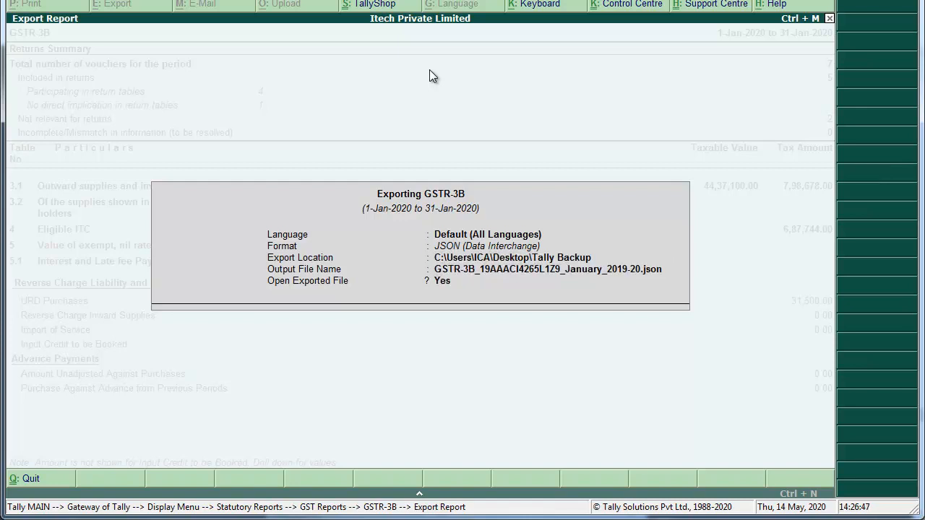
key(Return)
key(Return)
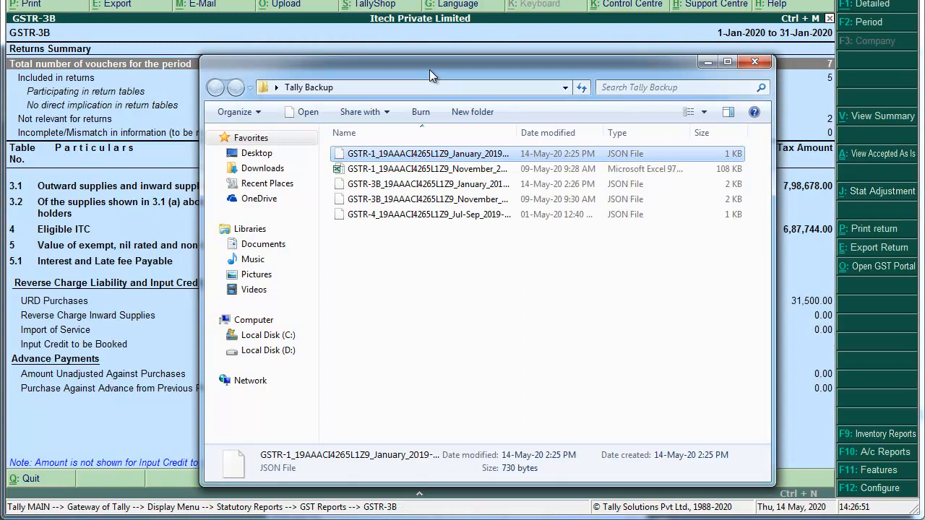
key(Down)
key(Down)
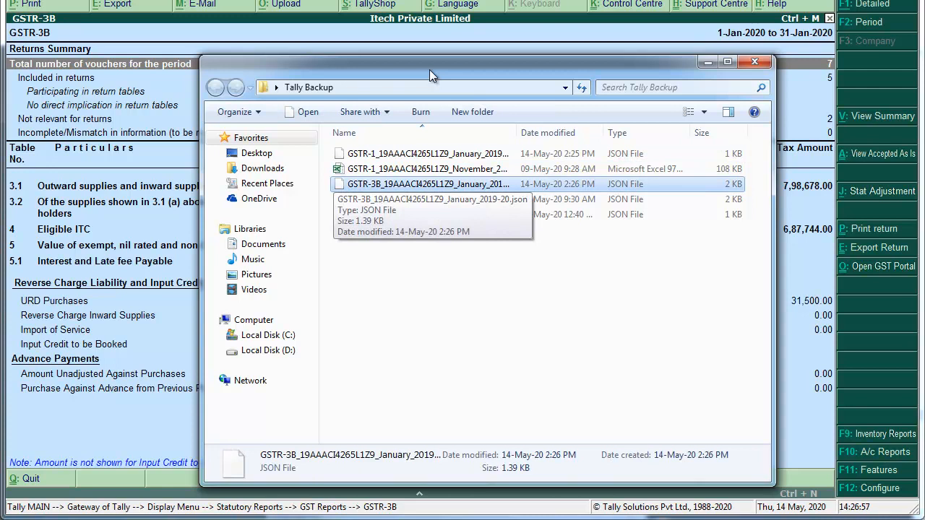
key(Return)
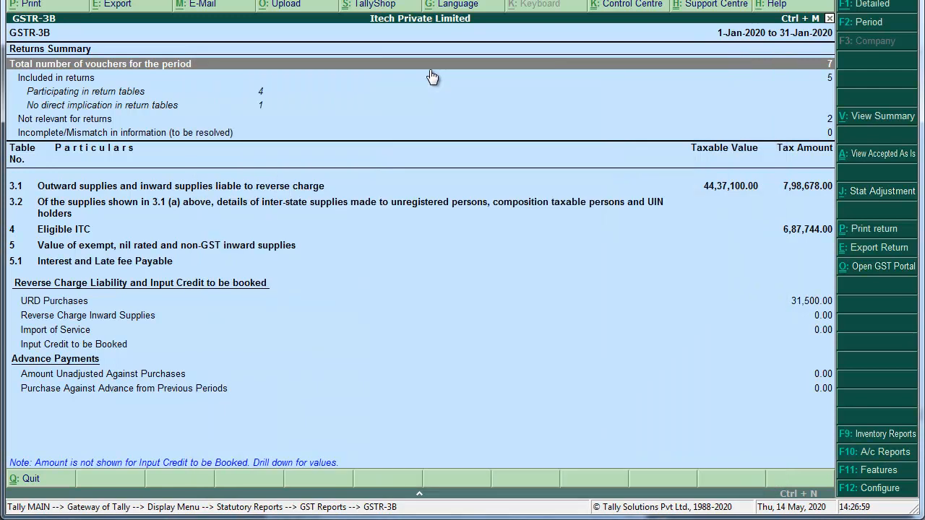
Leave the GSTR-3B report and return to the Gateway of Tally.
key(alt+Tab)
key(alt+Tab)
key(alt+Tab)
key(Escape)
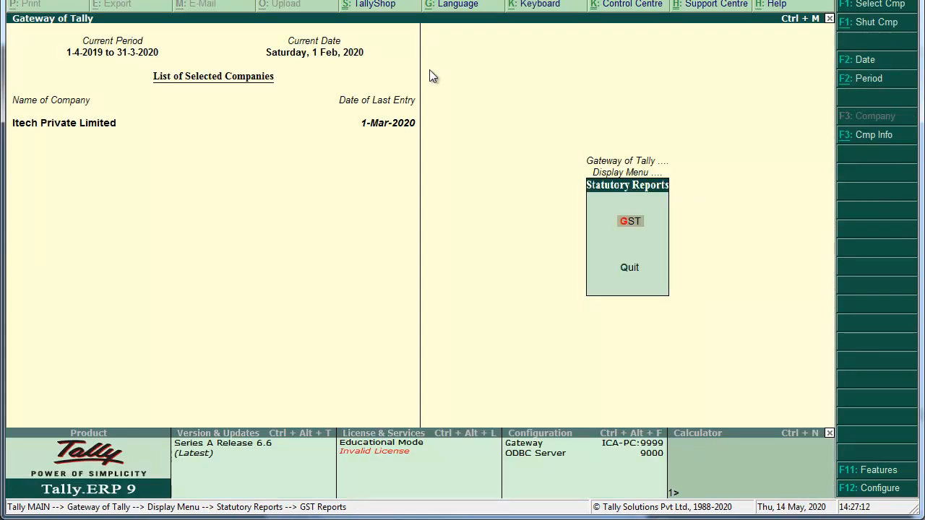
key(Escape)
key(Escape)
key(Escape)
key(Escape)
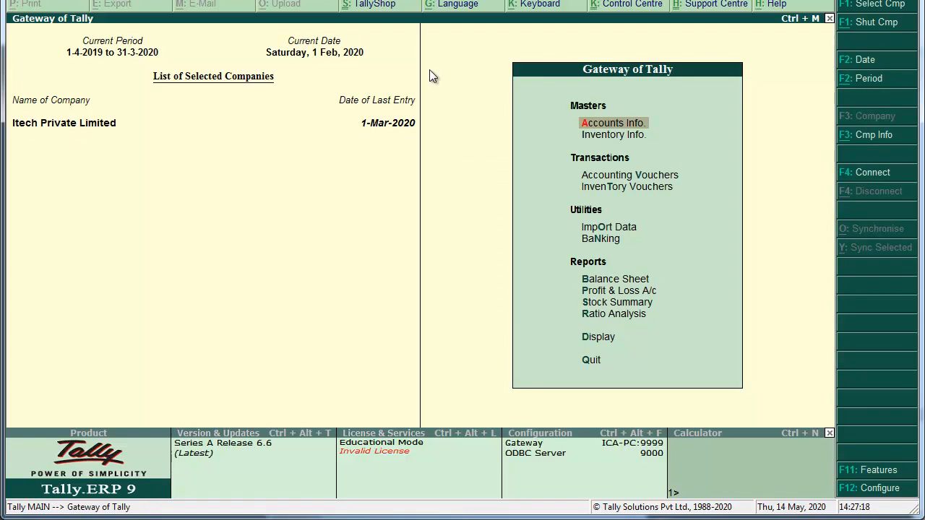
Scroll the scanned PDF in Chrome to the Appario Retail Amazon invoice dated 31/01/2020.
key(alt+Tab)
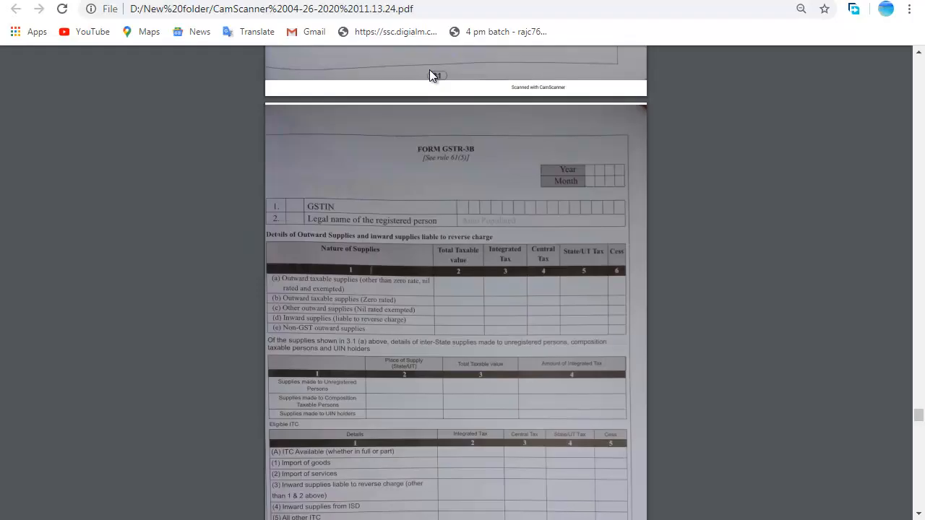
scroll(430, 71, down, 4)
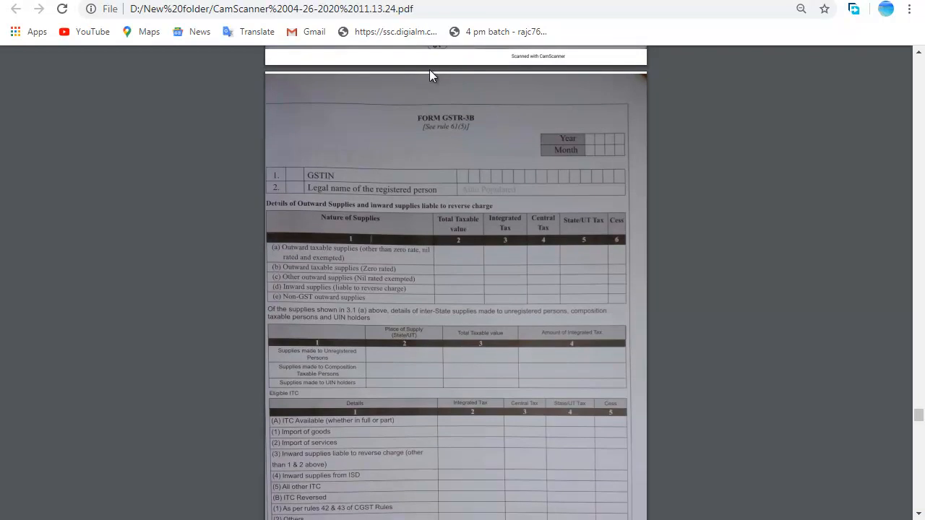
scroll(429, 75, down, 3)
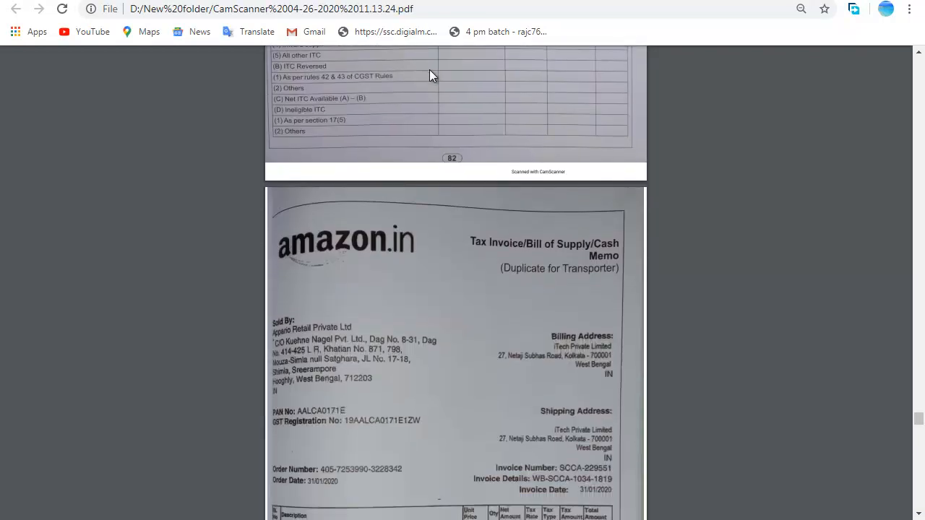
scroll(429, 75, down, 2)
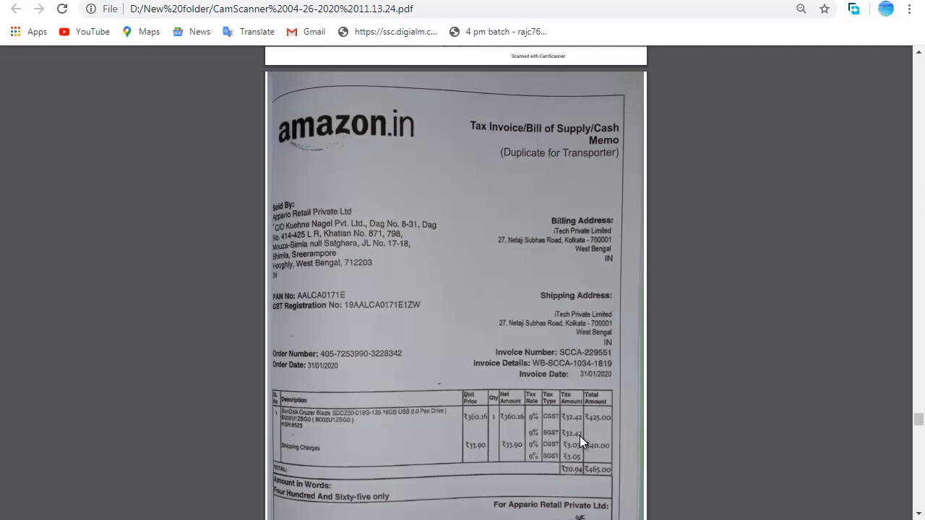
Back in Tally, start a new Purchase voucher No. 15 from Accounting Vouchers.
key(alt+Tab)
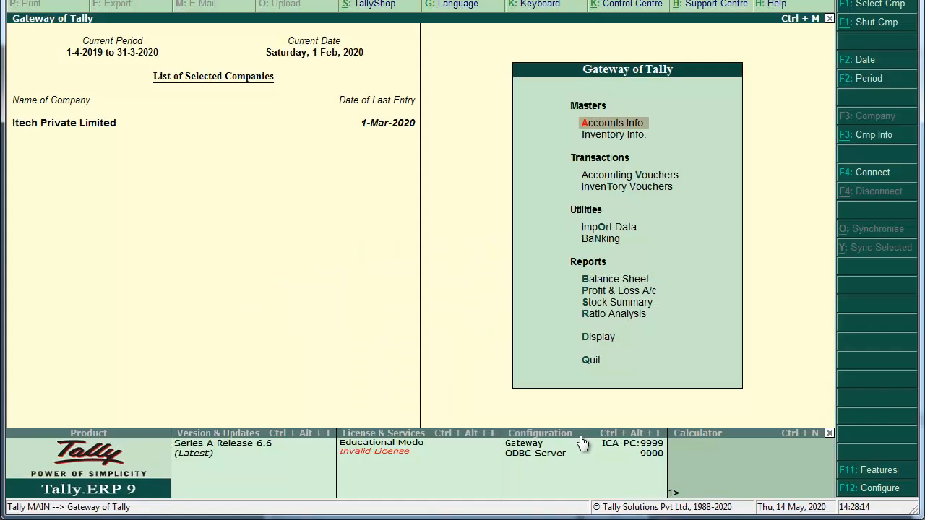
key(Down)
key(Down)
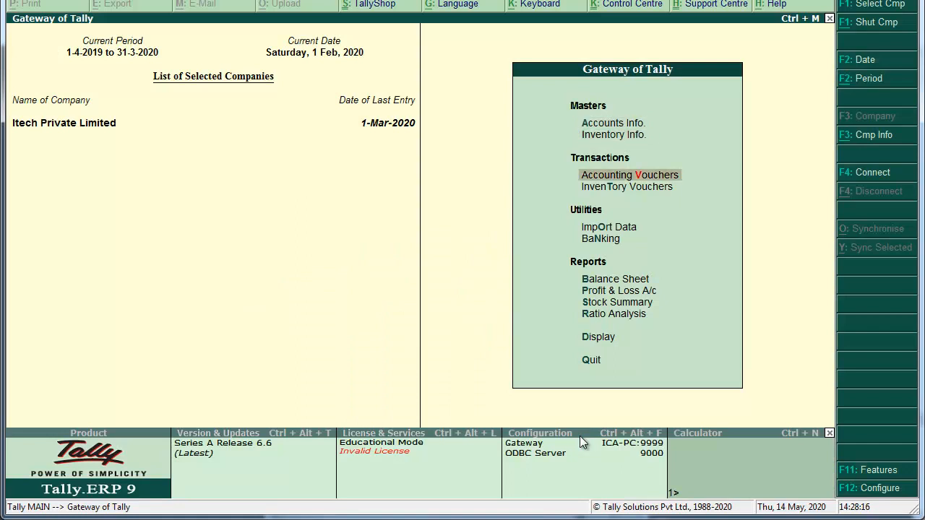
key(Return)
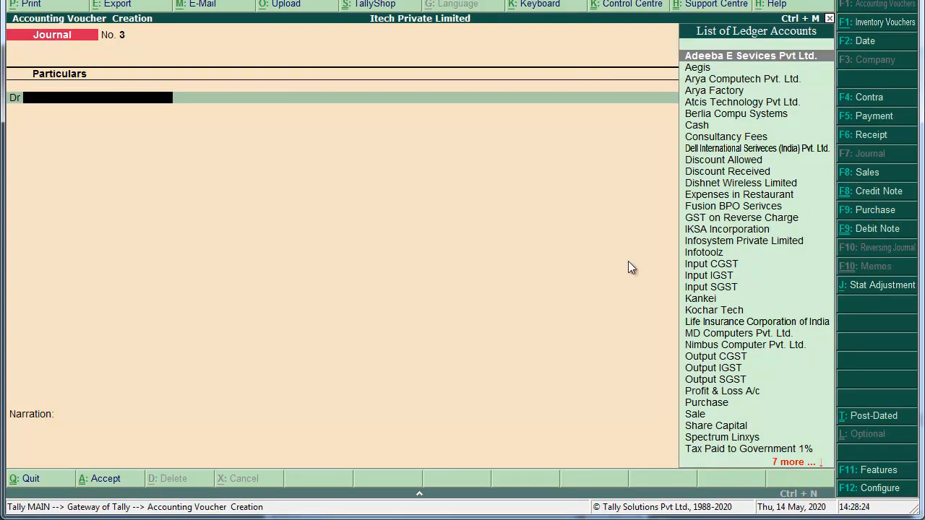
click(859, 210)
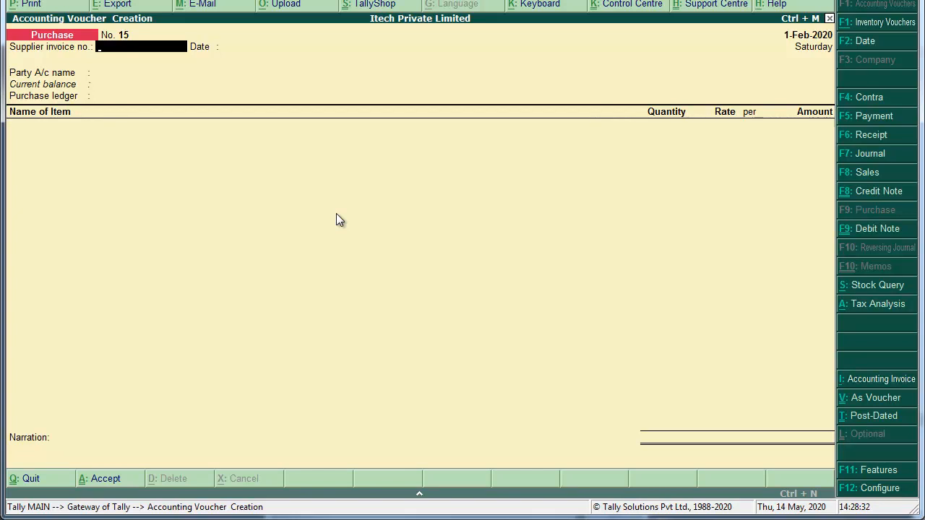
Switch the purchase to accounting-voucher mode and review its advanced configuration.
key(ctrl+v)
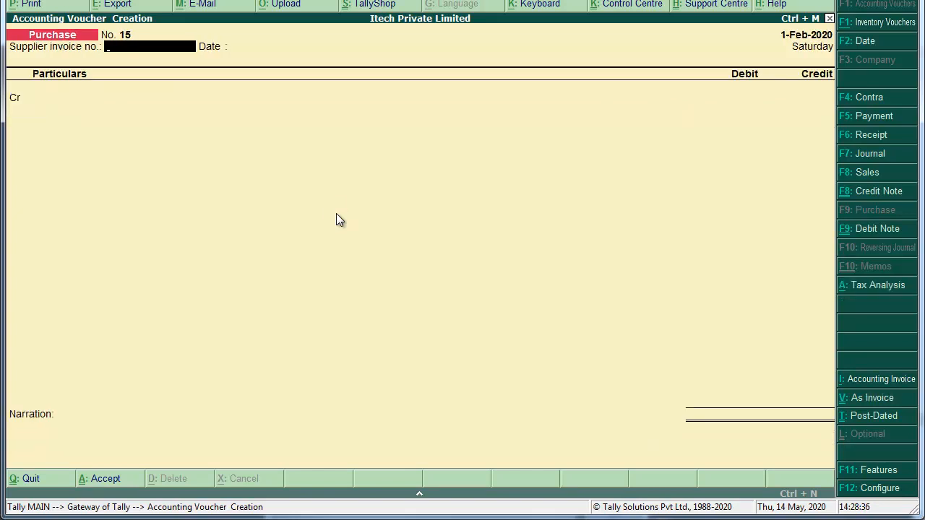
key(F12)
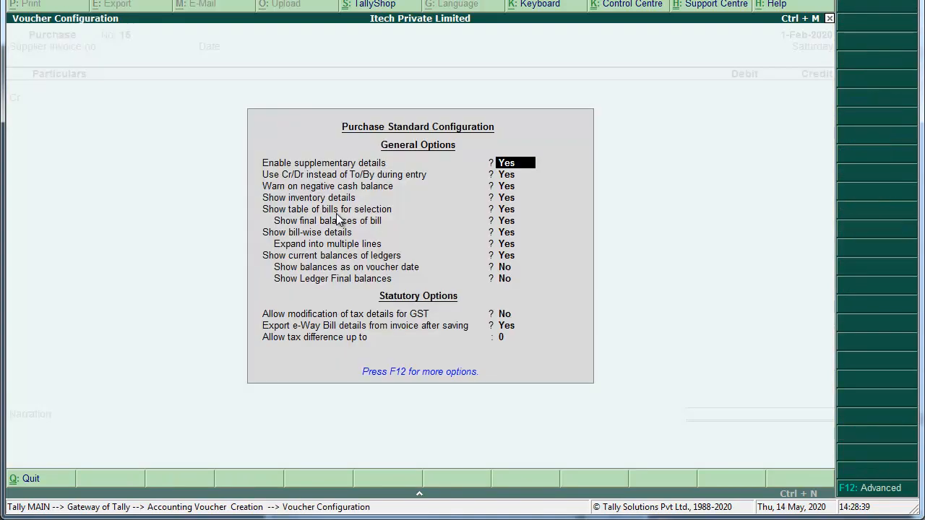
key(F12)
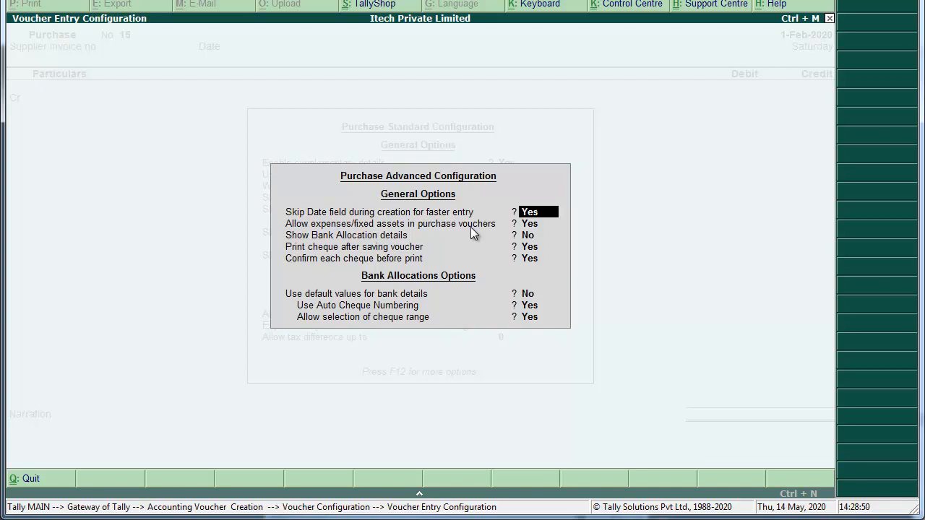
key(Return)
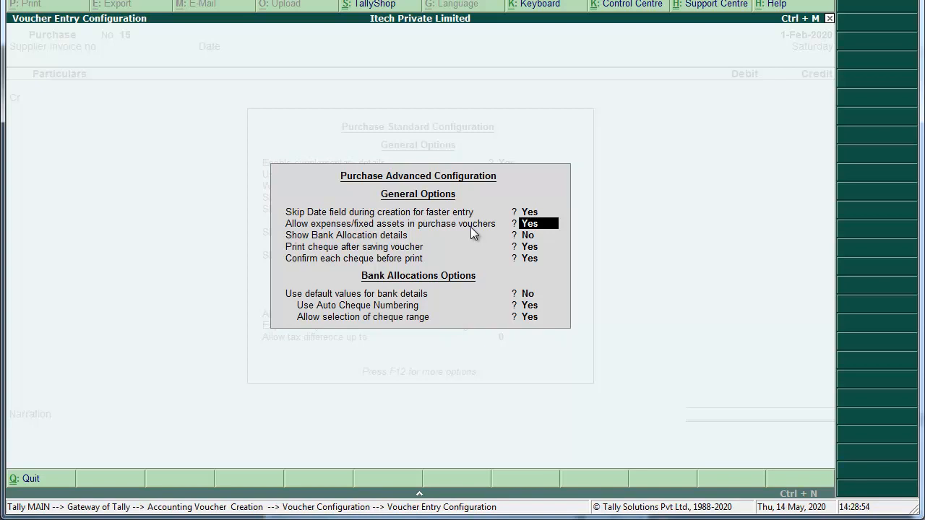
key(ctrl+a)
key(ctrl+a)
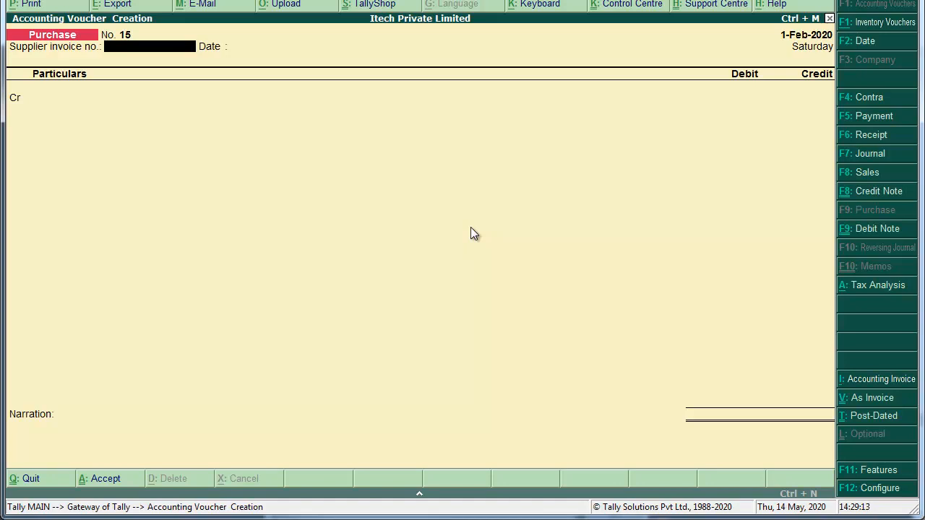
Enter the Amazon invoice's supplier invoice number and the date 31-Jan-2020.
text(SCCA-229551)
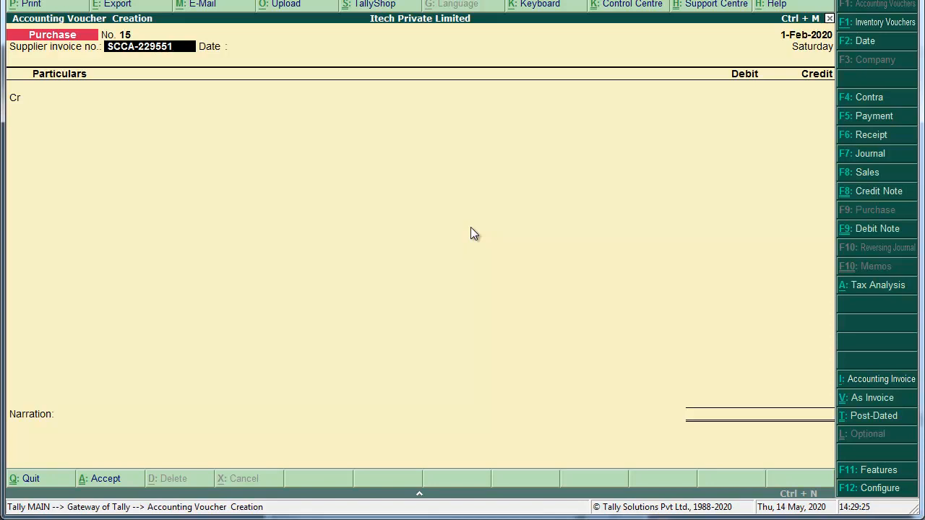
key(Return)
text(31-)
text(1)
key(Return)
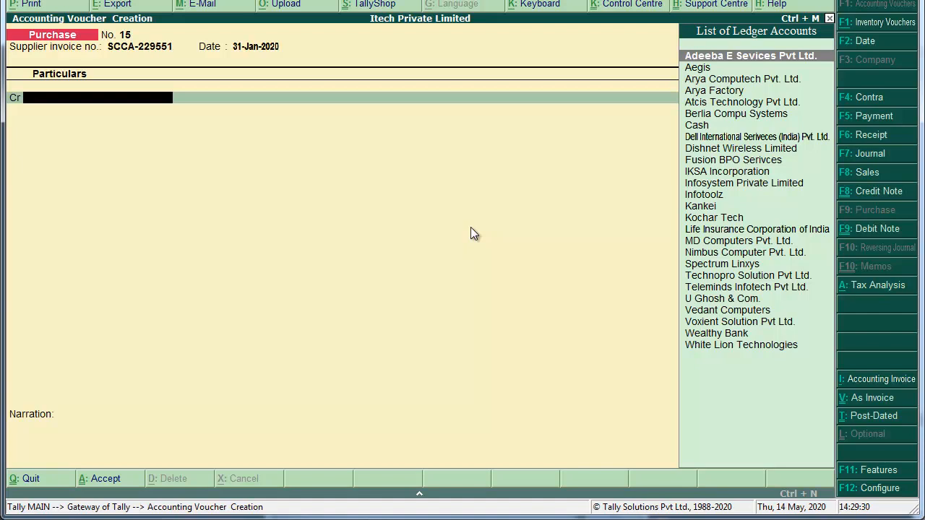
Create ledger Appario Retail Private Ltd. with alias Amazon.in under Sundry Creditors.
key(alt+c)
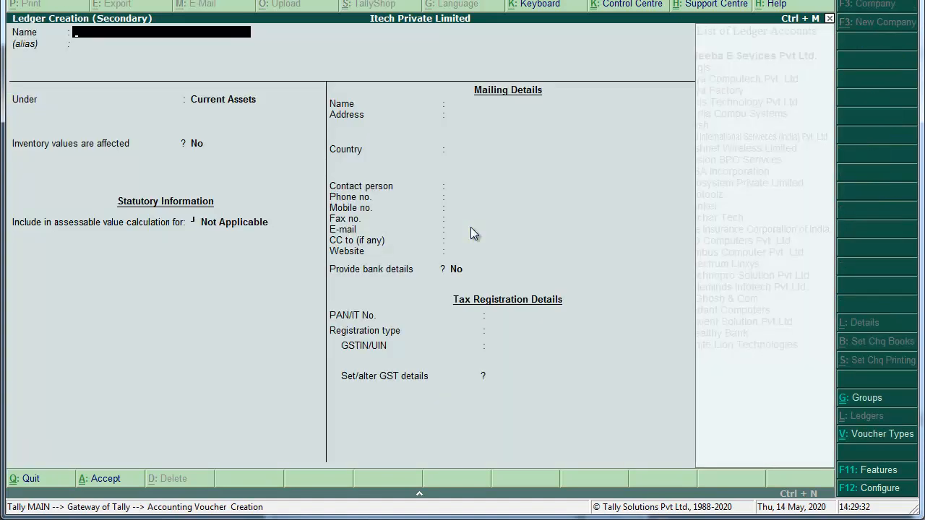
text(App)
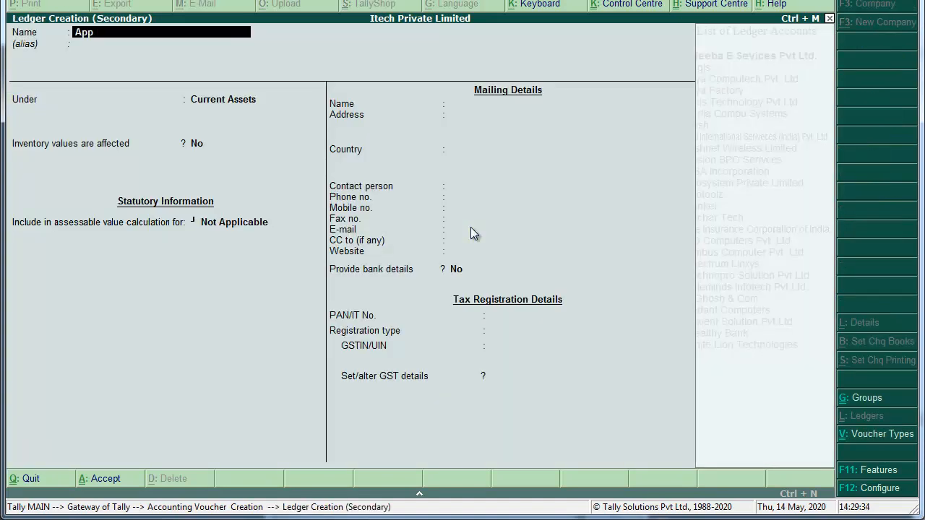
text(ario Retail Priva)
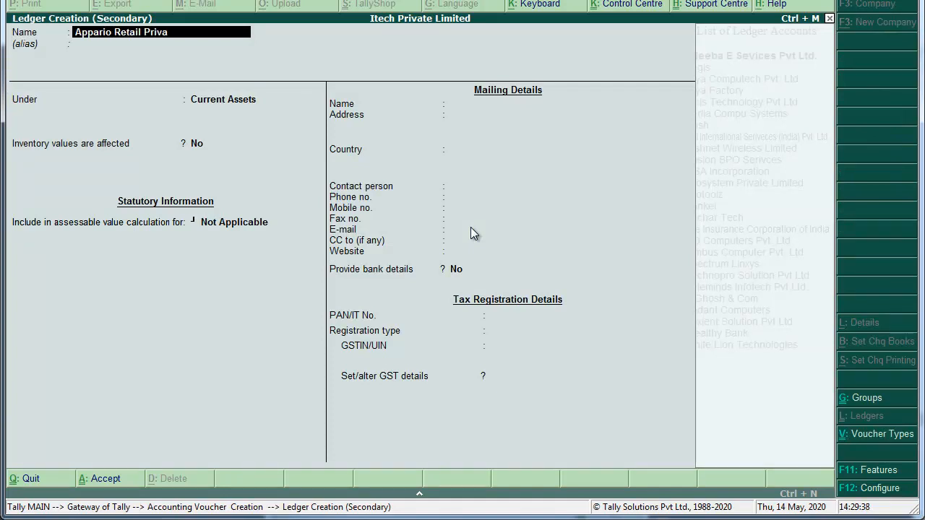
text(te Ltd.)
key(Return)
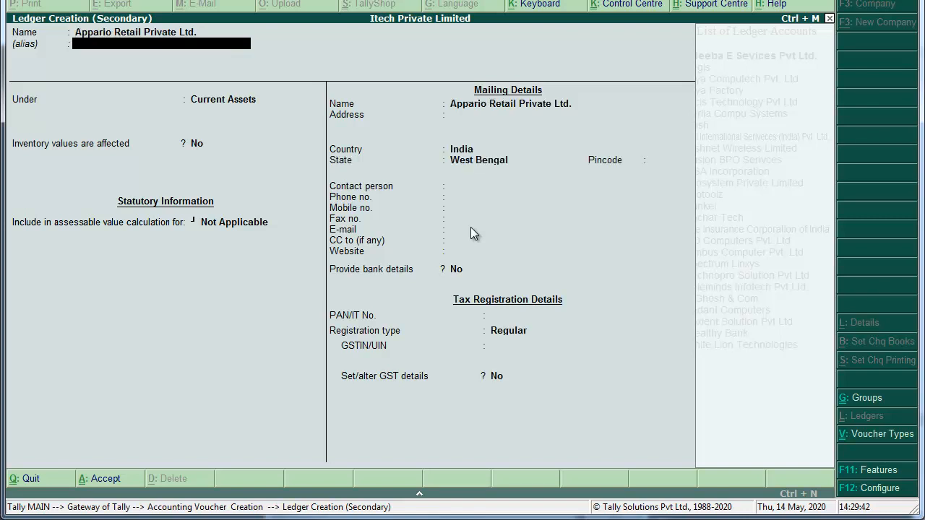
text(Amz)
key(BackSpace)
text(azon.in)
key(Return)
text(sun)
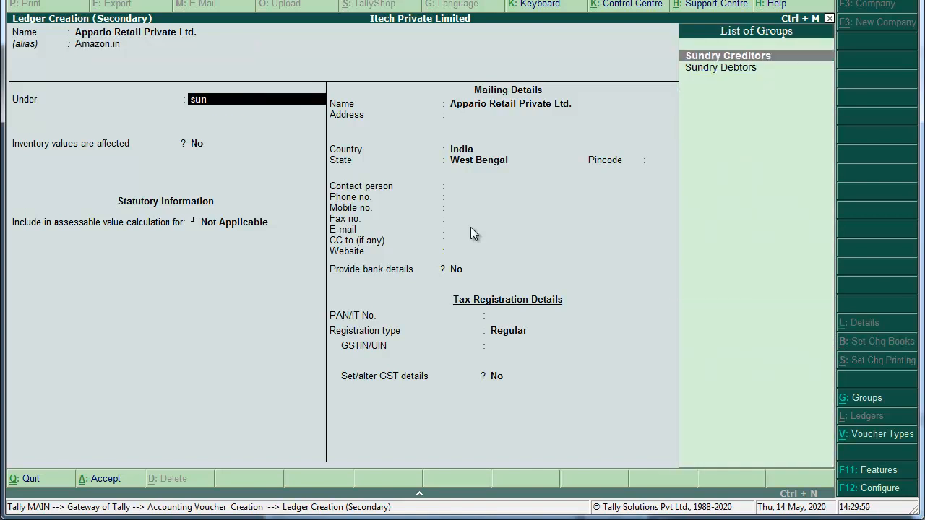
key(Return)
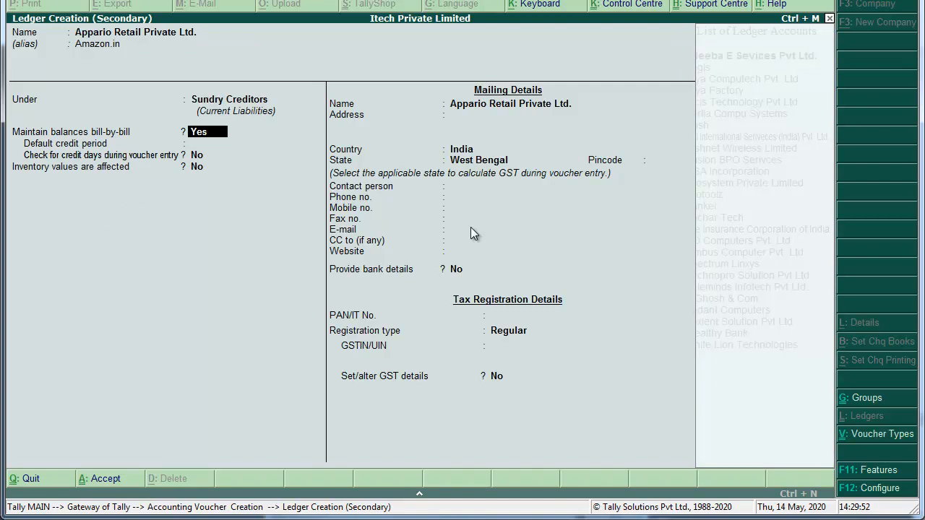
Fill in the supplier's West Bengal address lines and pincode.
key(Return)
key(Return)
key(Return)
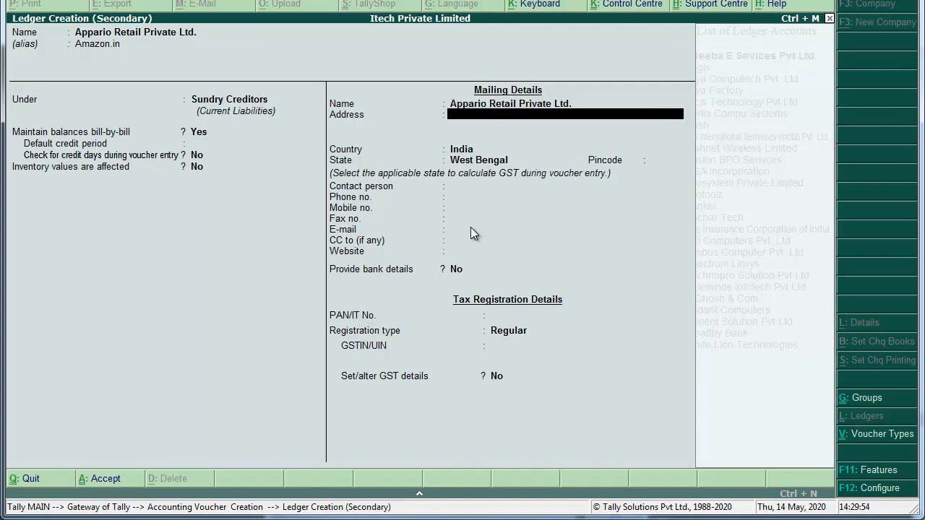
text(Shimla, Sree)
key(BackSpace)
key(BackSpace)
key(BackSpace)
text(reerampre)
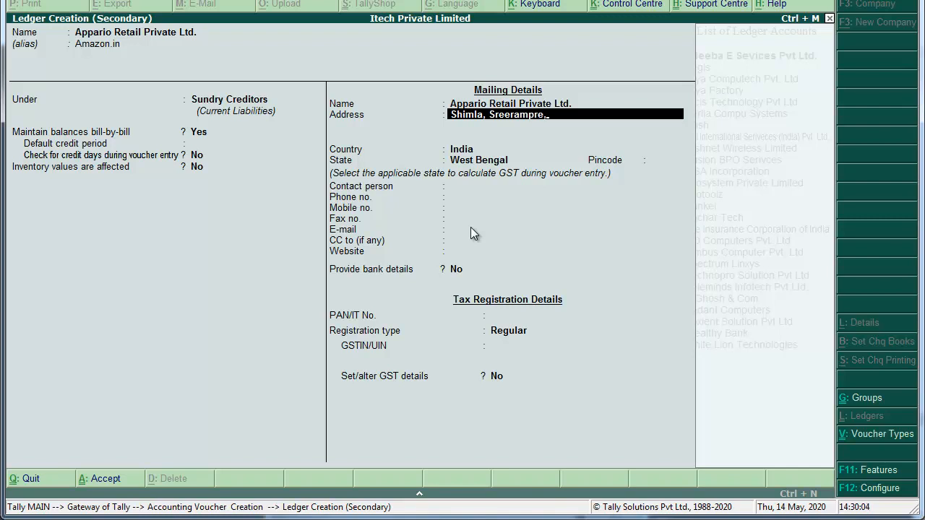
text( Hooghly,)
key(Return)
text(Wes)
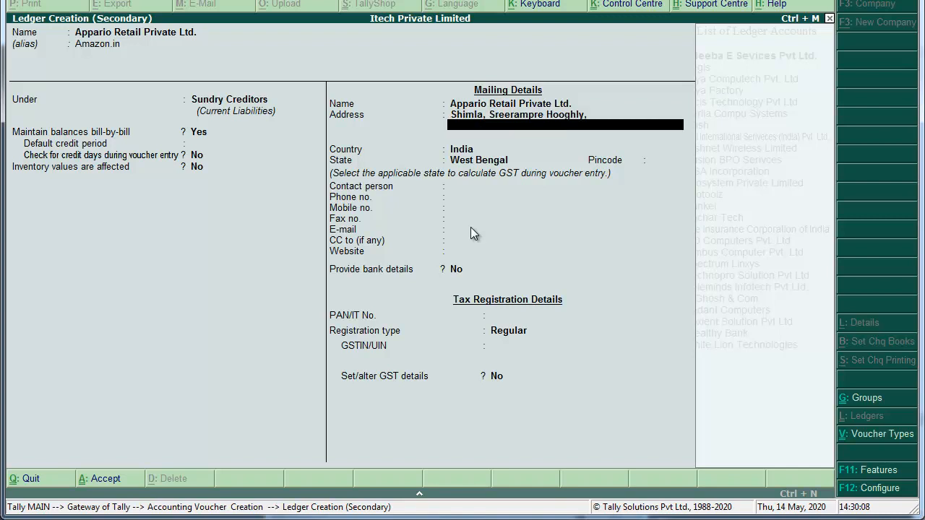
text(t)
text( Gbe)
key(BackSpace)
key(BackSpace)
key(BackSpace)
text(Bengal)
key(Return)
key(Return)
key(Return)
key(Return)
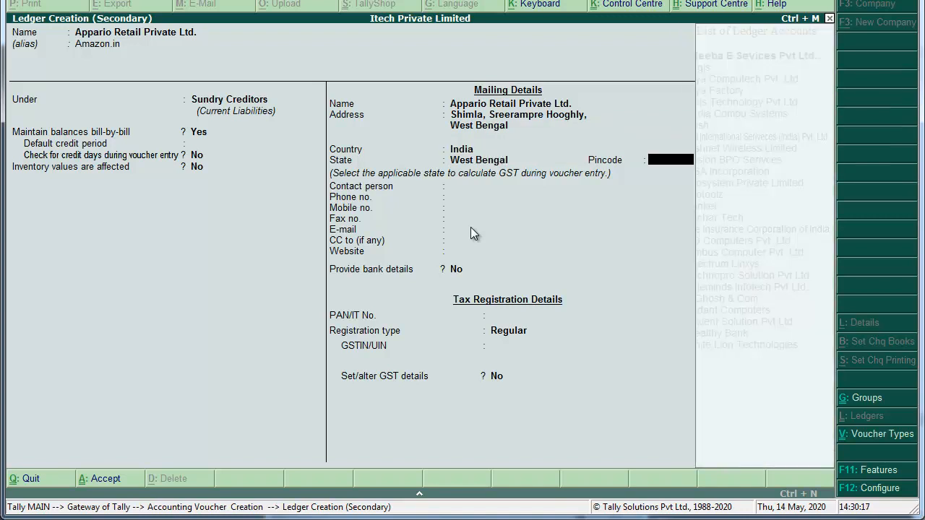
text(712203)
key(Return)
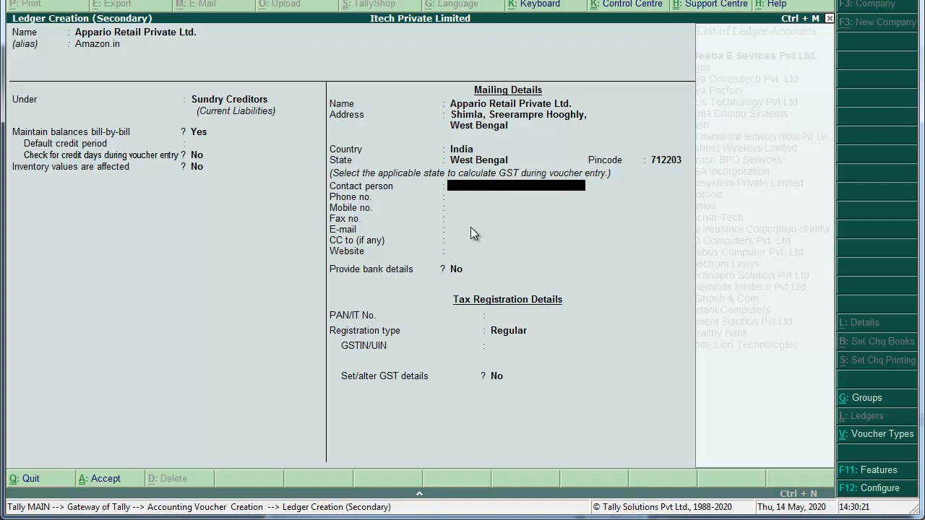
Enter the supplier's GSTIN and complete the ledger details.
key(Return)
key(Return)
key(Return)
key(Return)
key(Return)
key(Return)
key(Return)
key(Return)
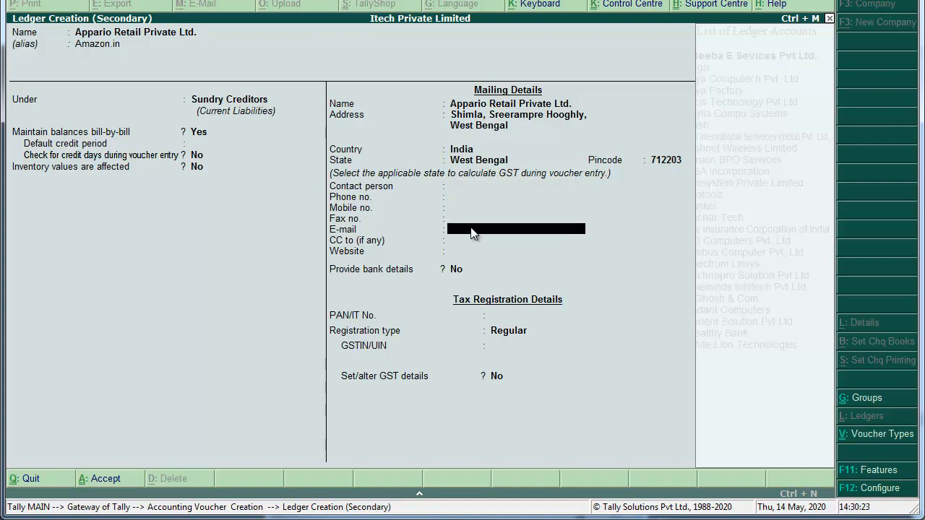
key(Return)
key(Return)
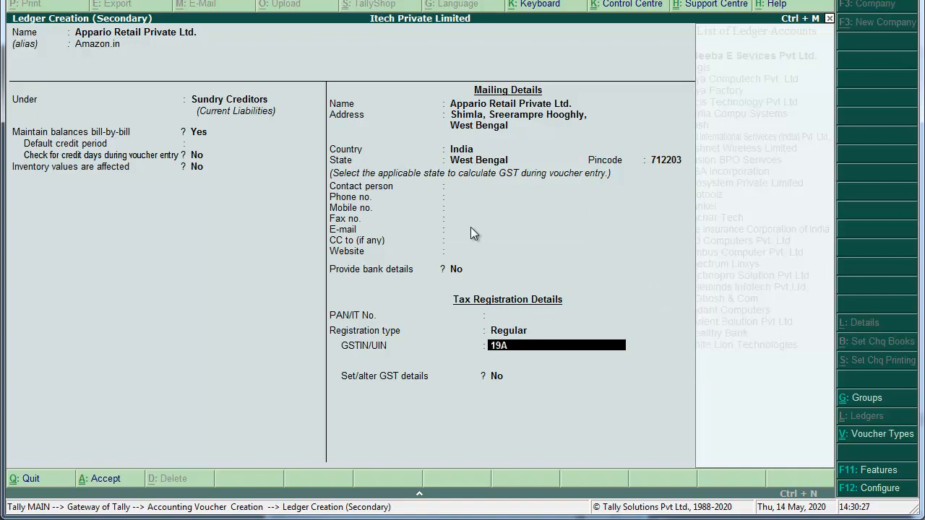
key(Return)
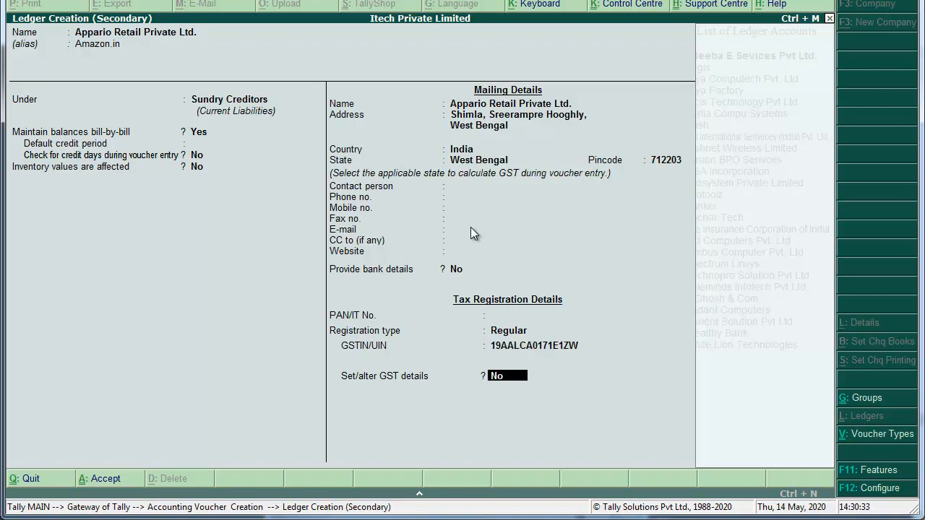
key(Return)
key(Return)
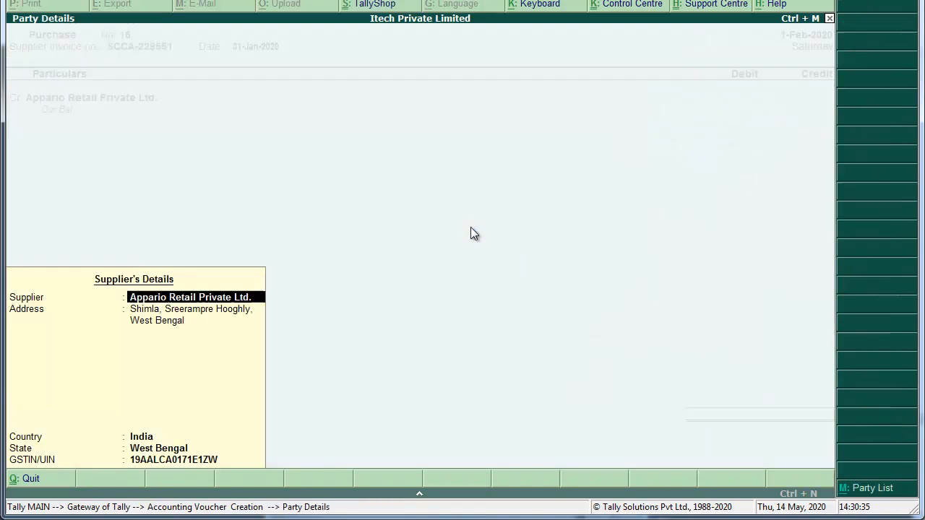
Credit Appario Retail Private Ltd. 465.00, tracked as a new bill reference.
key(ctrl+a)
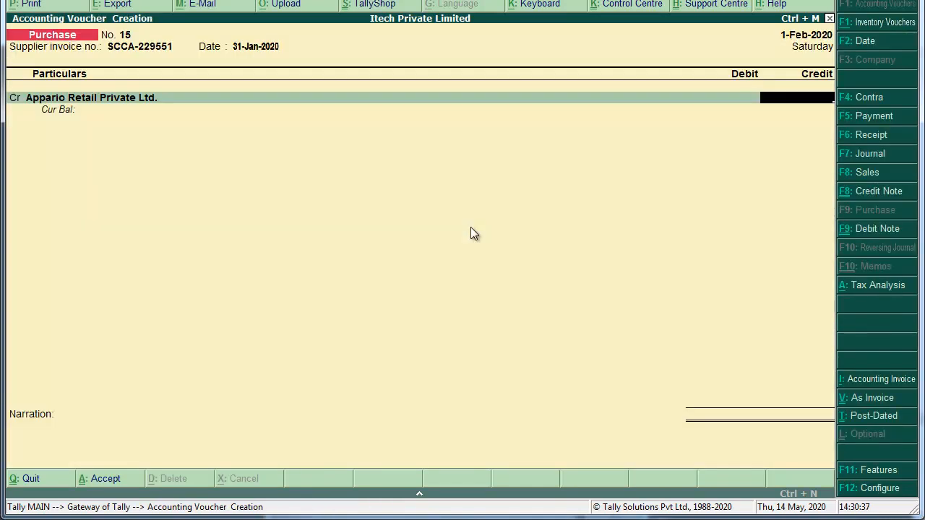
text(465)
key(Return)
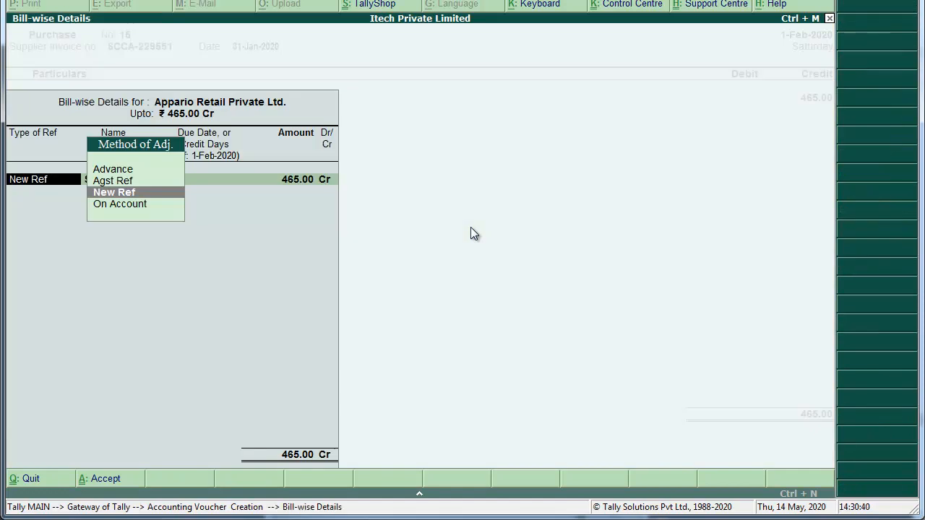
key(Return)
key(Return)
key(Return)
key(Return)
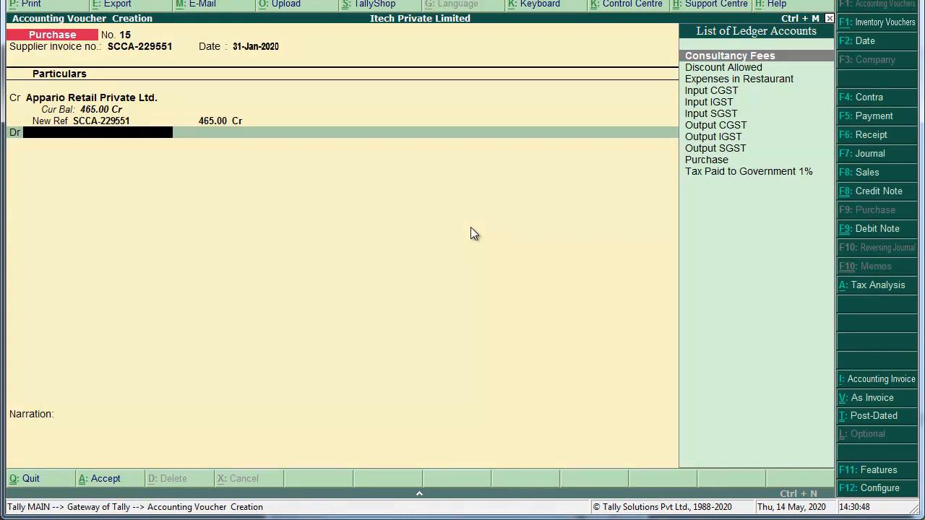
key(alt+c)
Name the new ledger General Expenses and place it under Indirect Expenses.
text(Gener)
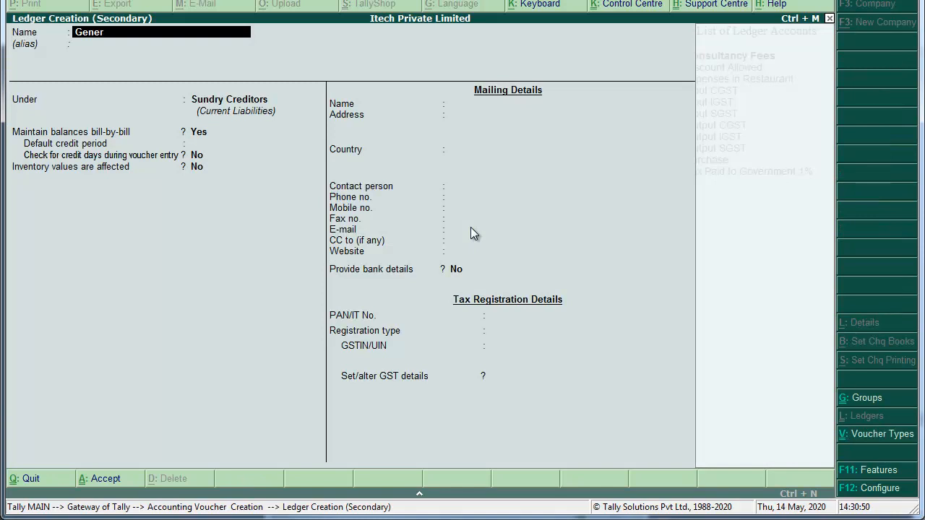
text(al Expenses)
key(Return)
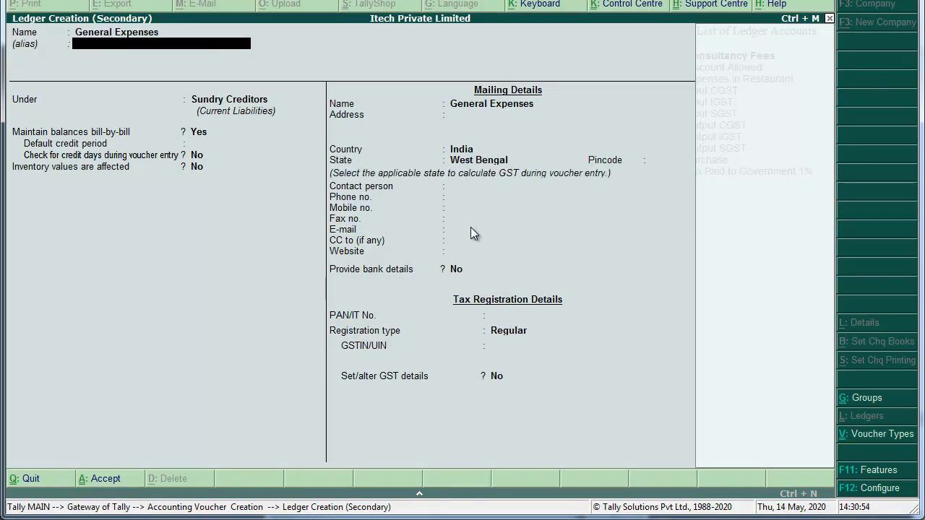
key(Return)
text(Ind)
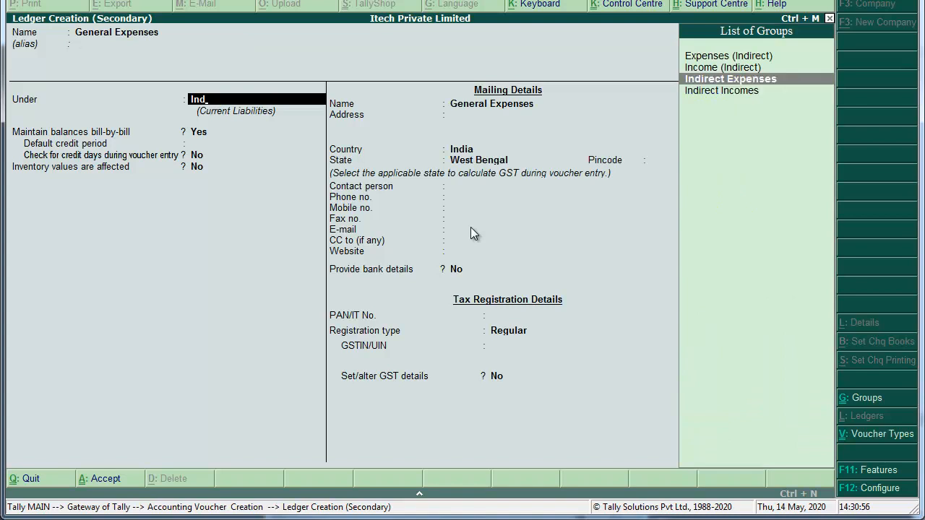
key(Return)
key(Return)
key(Return)
key(Return)
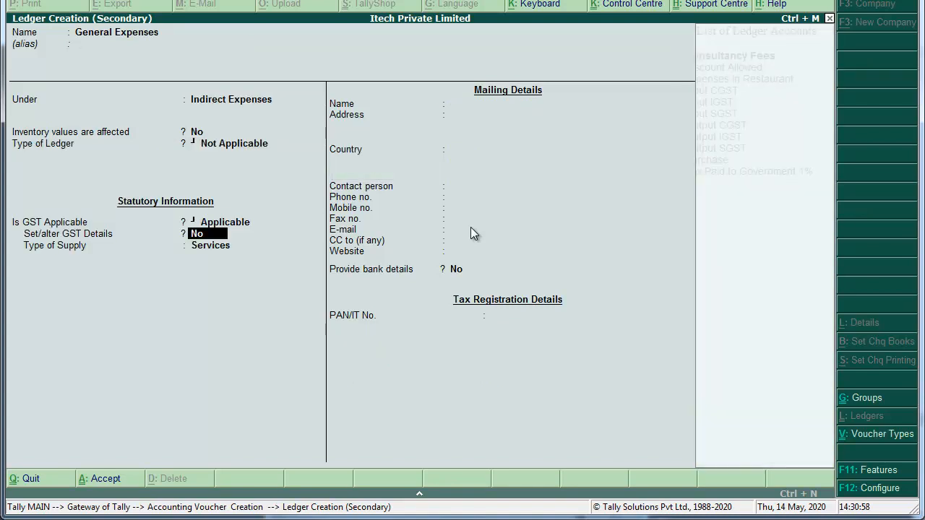
Give it GST details HSN 8523, Taxable at 18%, Goods, then compare against the invoice PDF.
text(yGen)
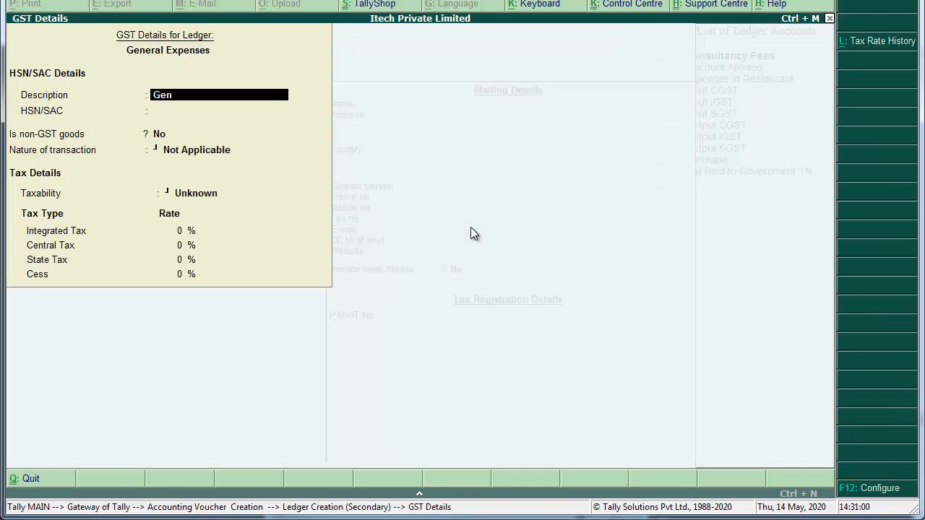
text(eral Expenses)
key(Return)
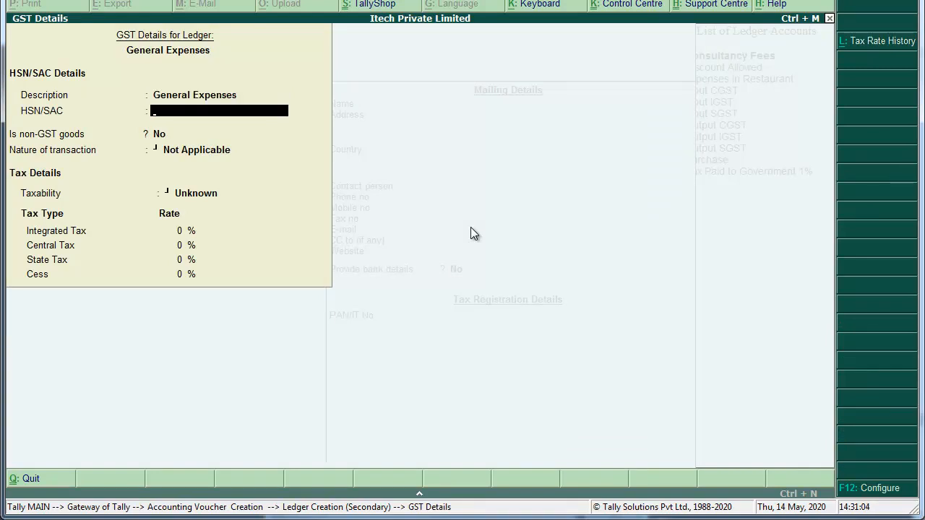
text(8523)
key(Return)
key(Return)
key(Return)
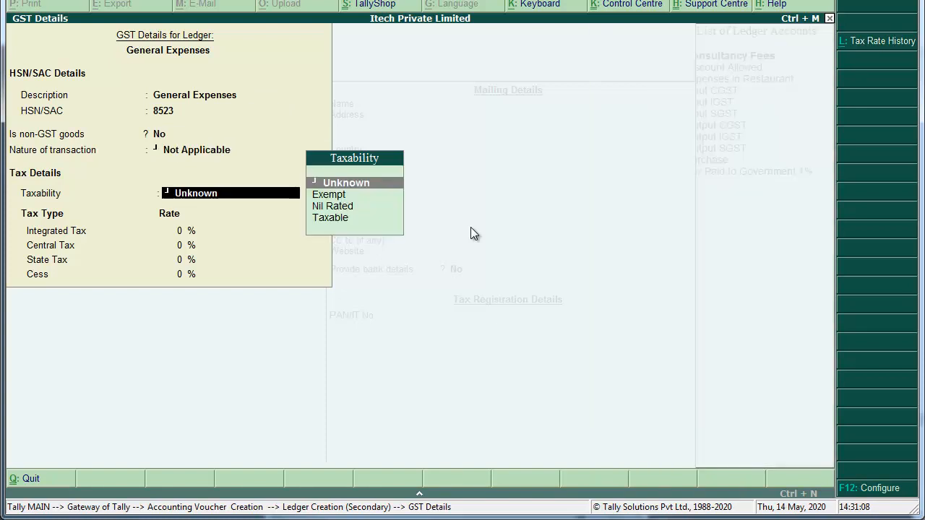
key(Down)
key(Down)
key(Down)
key(Return)
text(18)
key(Return)
key(Return)
key(Return)
key(Return)
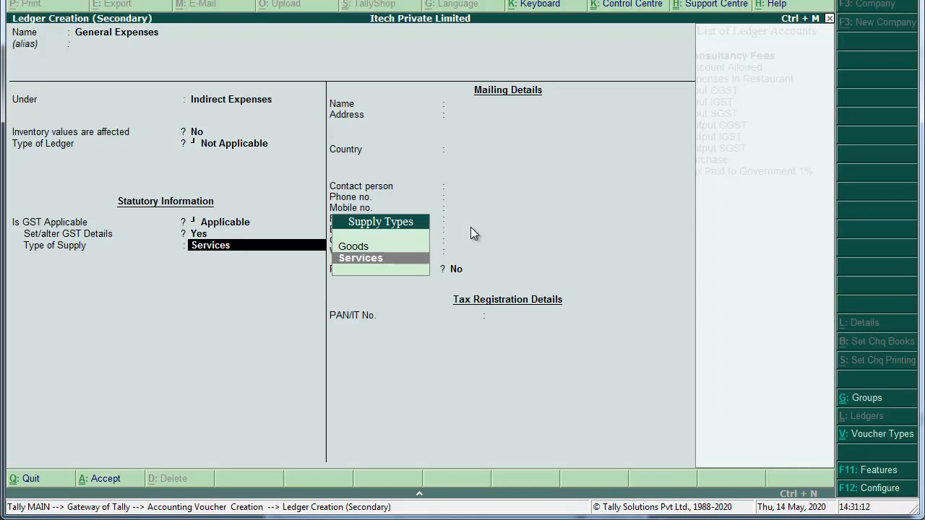
key(Up)
key(Return)
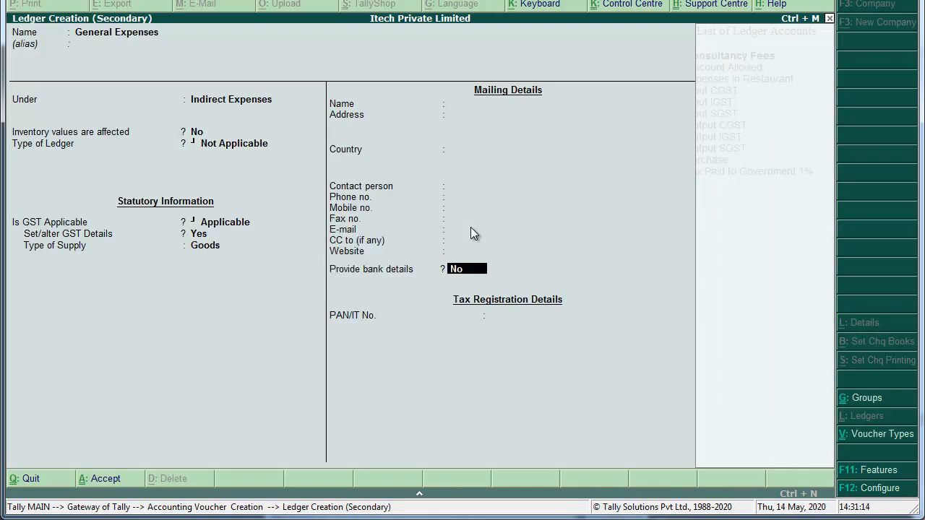
key(Return)
key(Return)
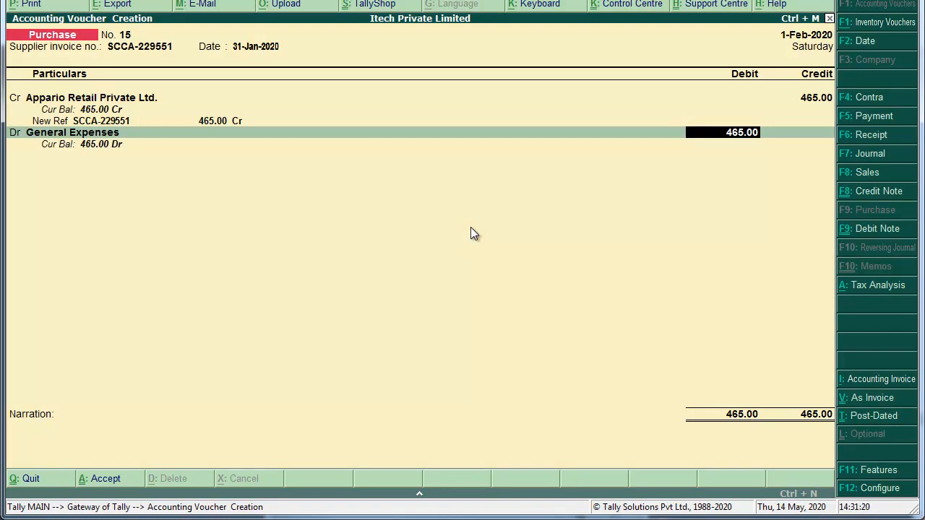
key(alt+Tab)
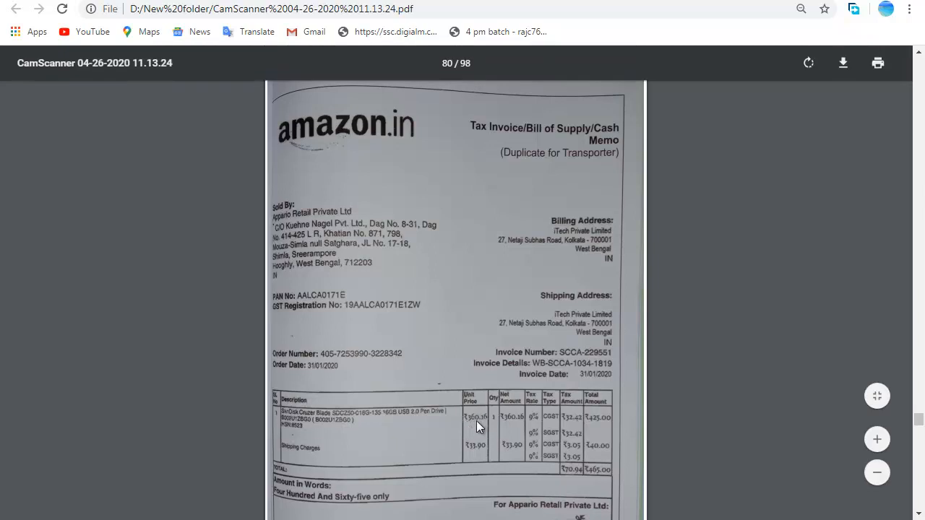
Correct the General Expenses debit on purchase voucher 15 to 360.16, matching the invoice.
key(alt+Tab)
text(360.16)
key(Return)
key(Return)
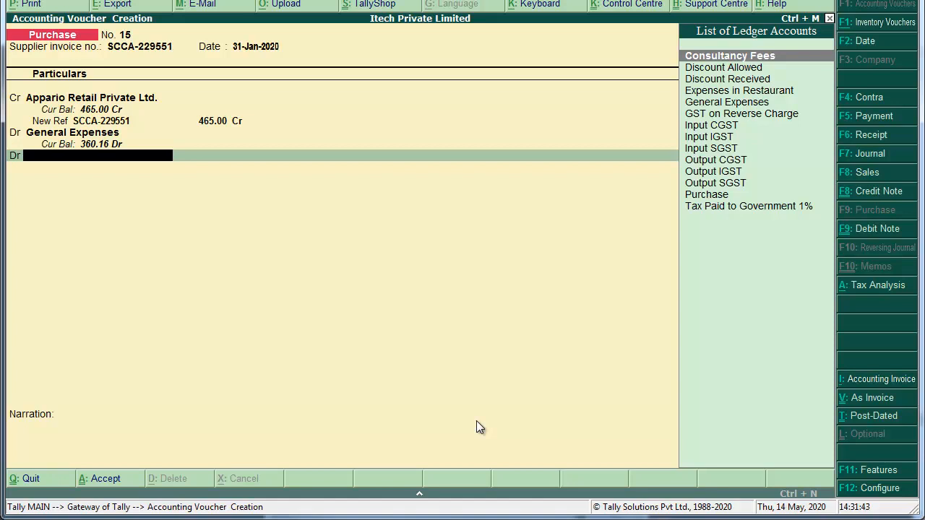
Create a new Shipping Charges ledger under Indirect Expenses.
key(alt+c)
text(Ship)
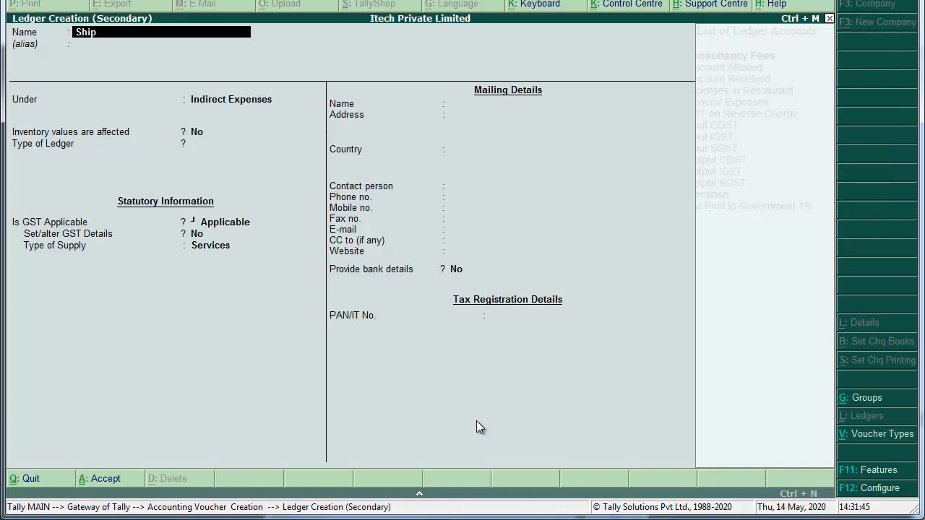
text(ping Charges)
key(Return)
key(Return)
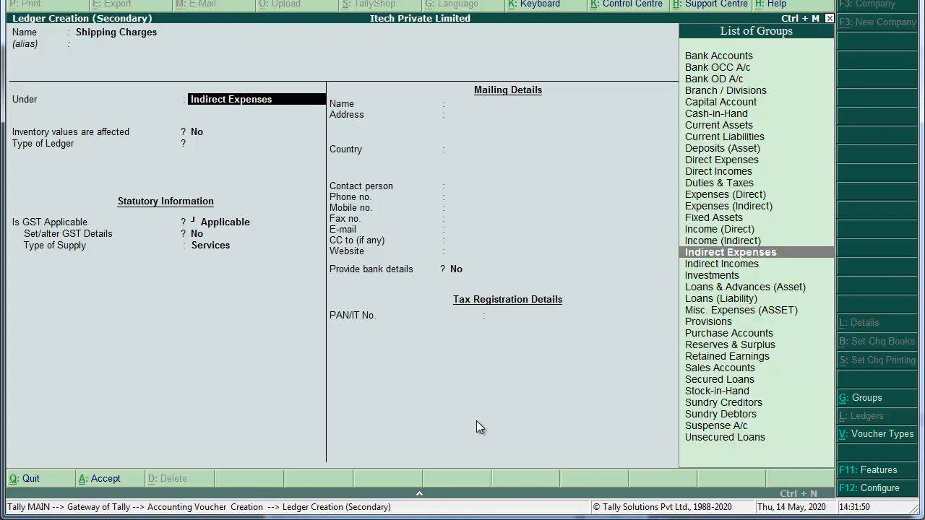
key(Return)
key(Return)
text(y)
key(Return)
Give it GST description Shipping Charges, SAC 9985, Taxable at 18% IGST, Services supply.
text(Shi)
text(pping Rco)
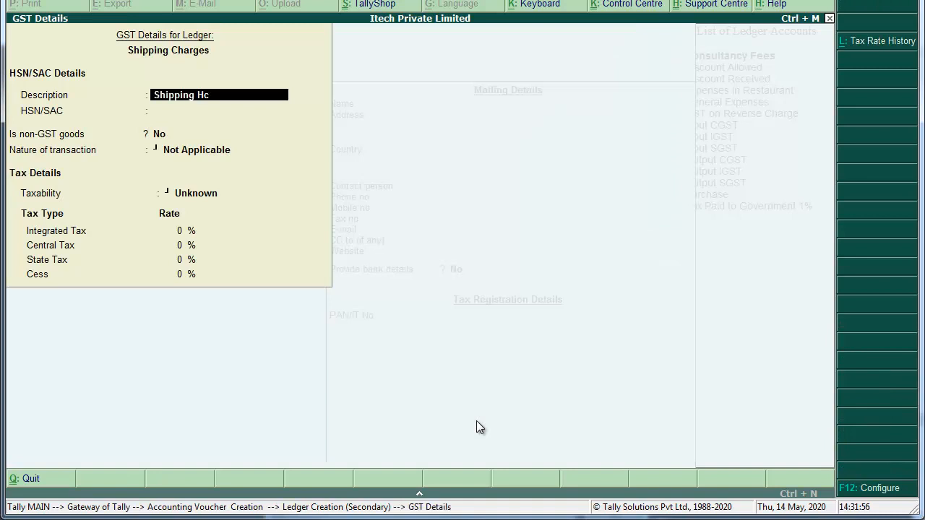
key(BackSpace)
key(BackSpace)
key(BackSpace)
key(BackSpace)
text(Charges)
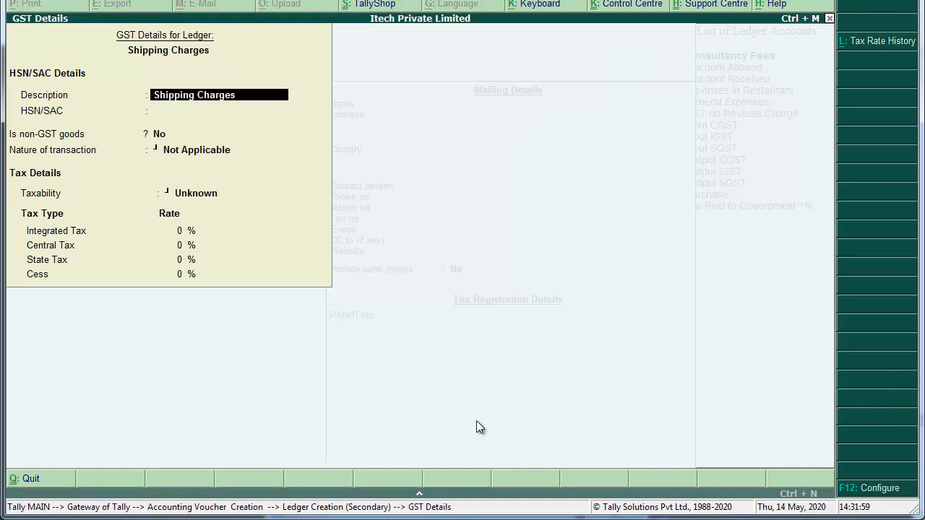
key(Return)
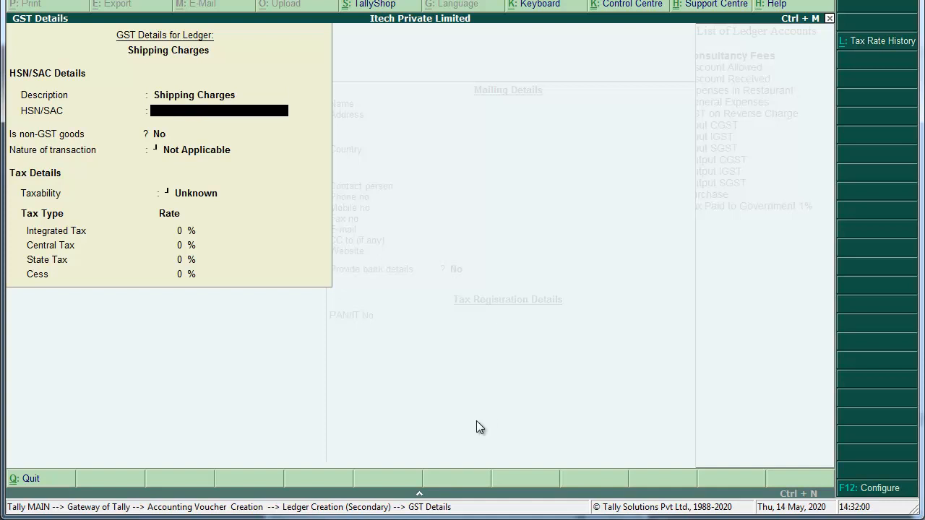
text(9985)
key(Return)
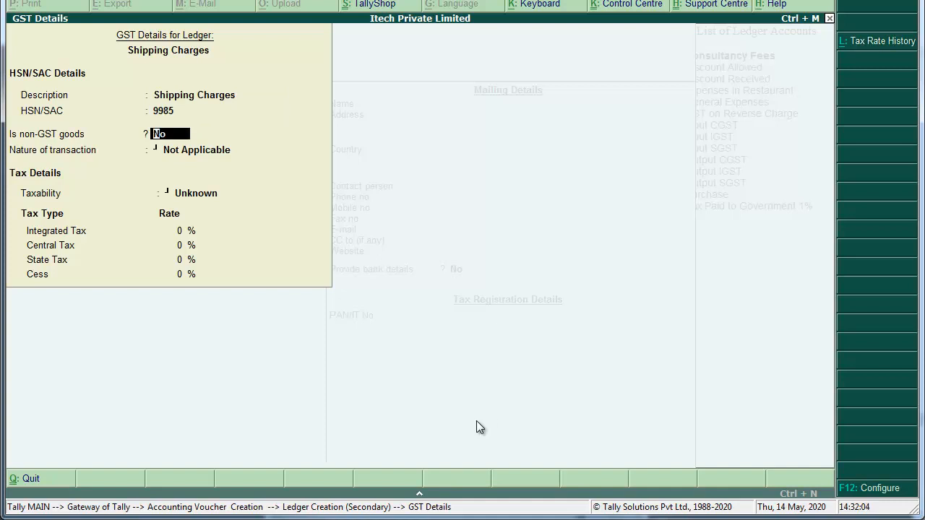
key(Return)
key(Return)
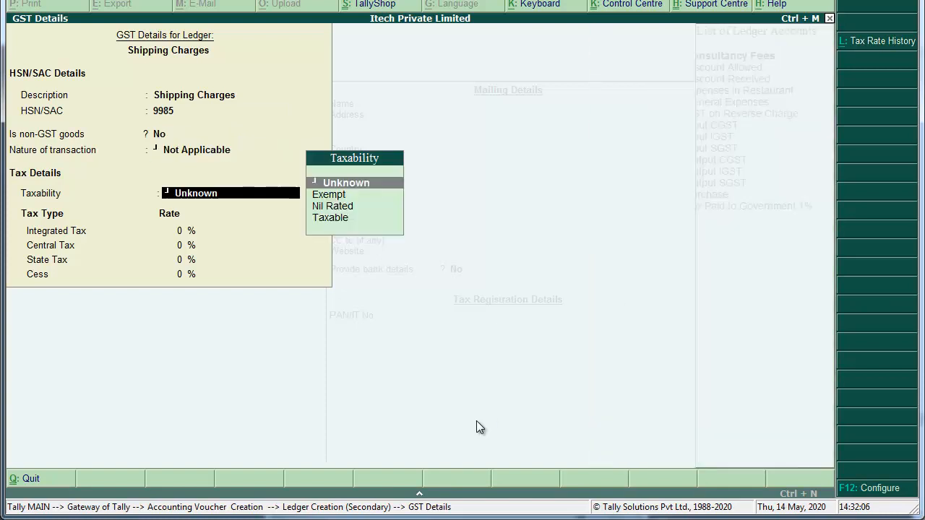
key(Down)
key(Down)
key(Down)
key(Return)
text(18)
key(Return)
key(Return)
key(Return)
key(Return)
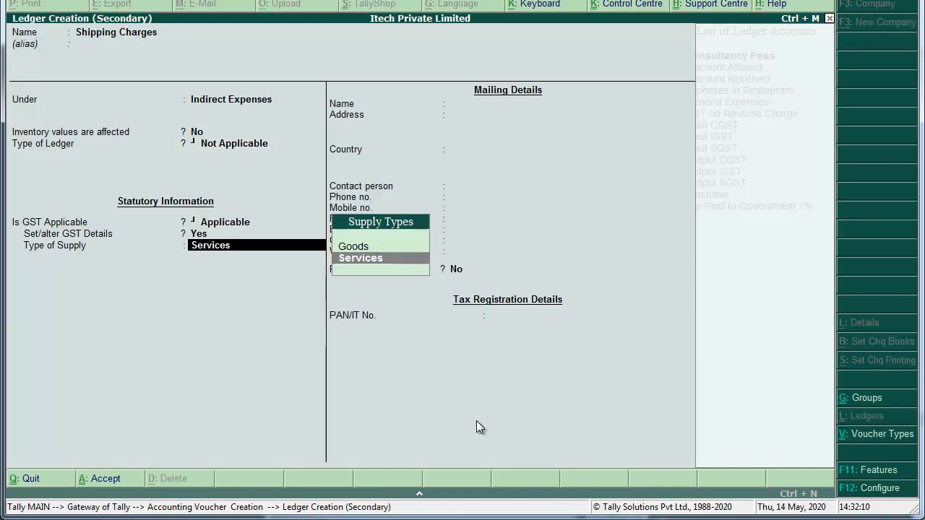
key(Return)
key(Return)
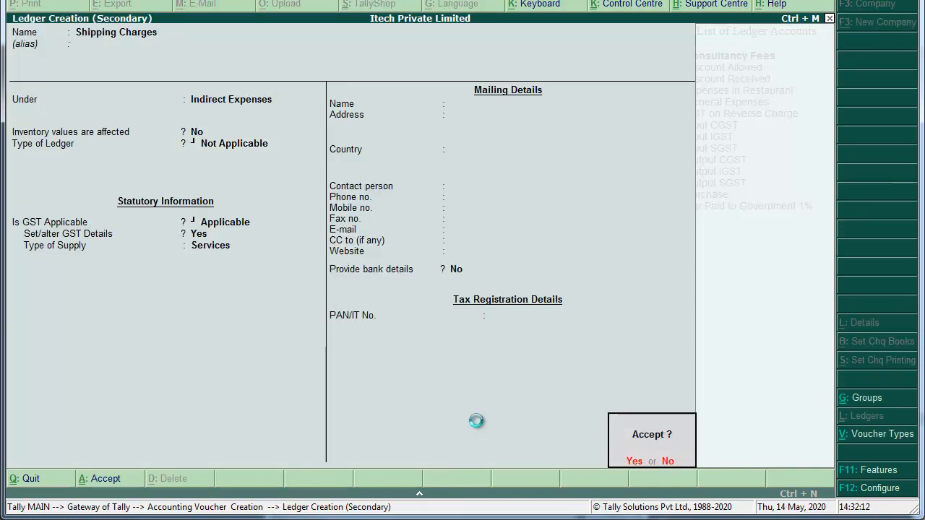
key(Return)
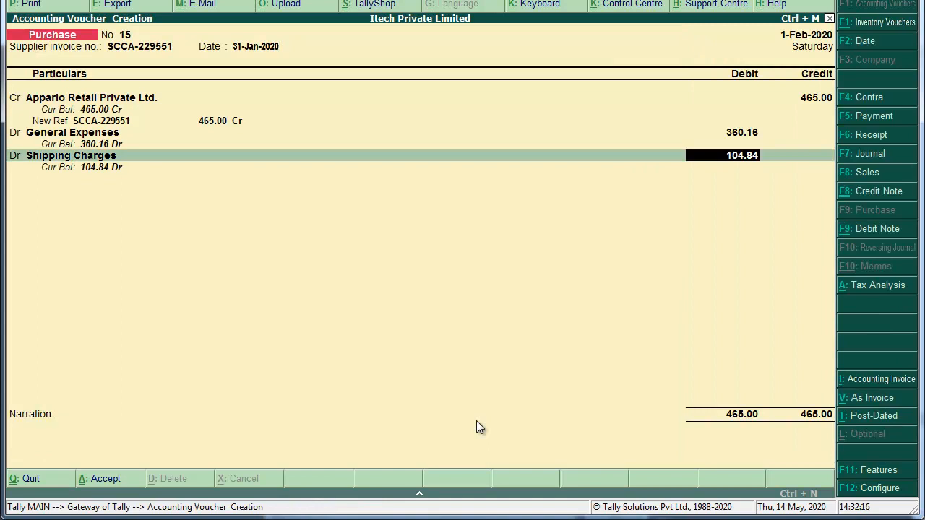
Debit Shipping Charges 33.90 and add an Input CGST line, then check the invoice PDF.
text(33.90)
key(Return)
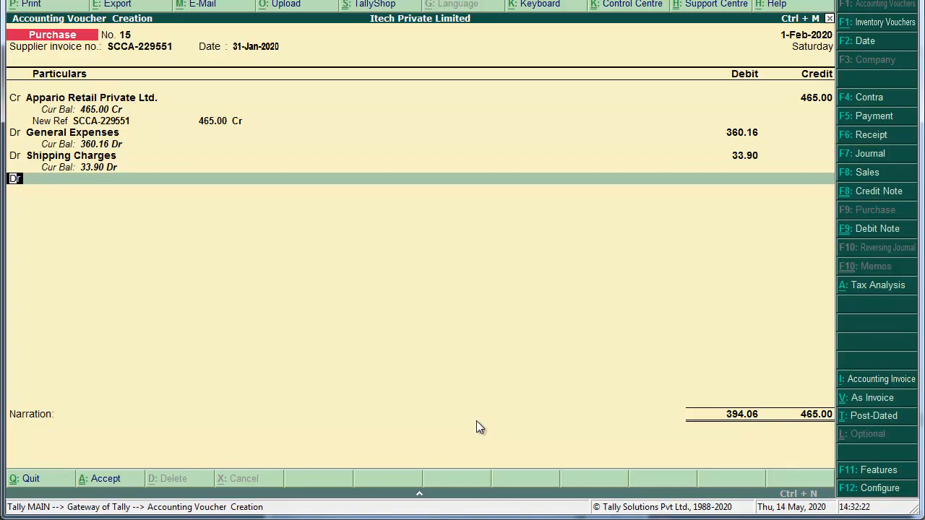
key(Return)
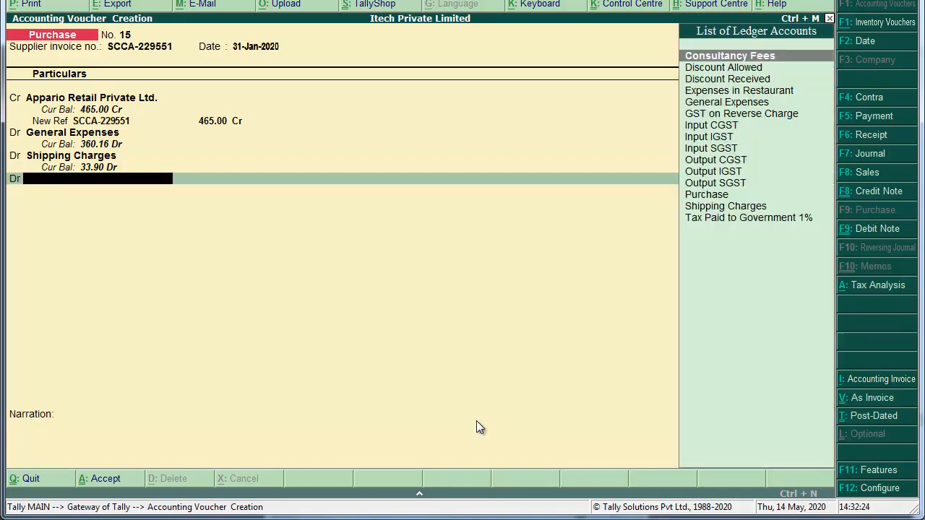
text(Input)
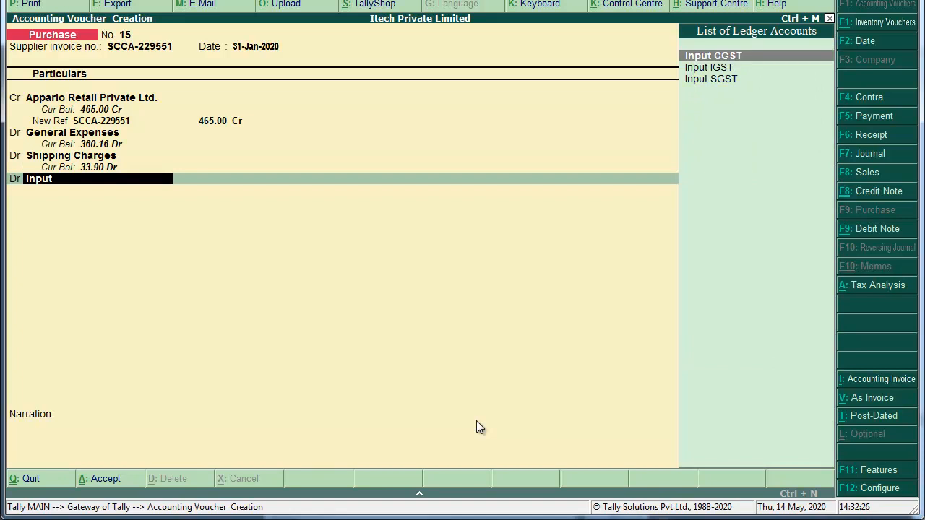
key(Return)
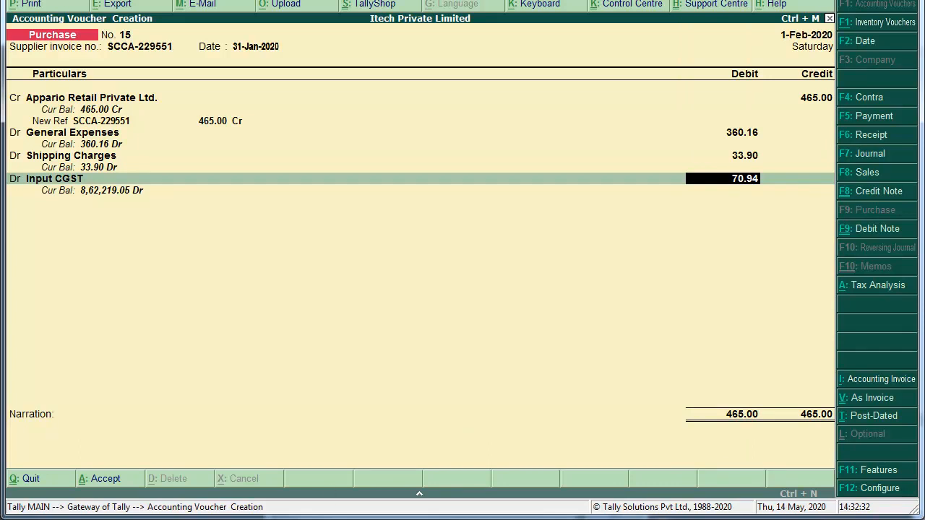
key(alt+Tab)
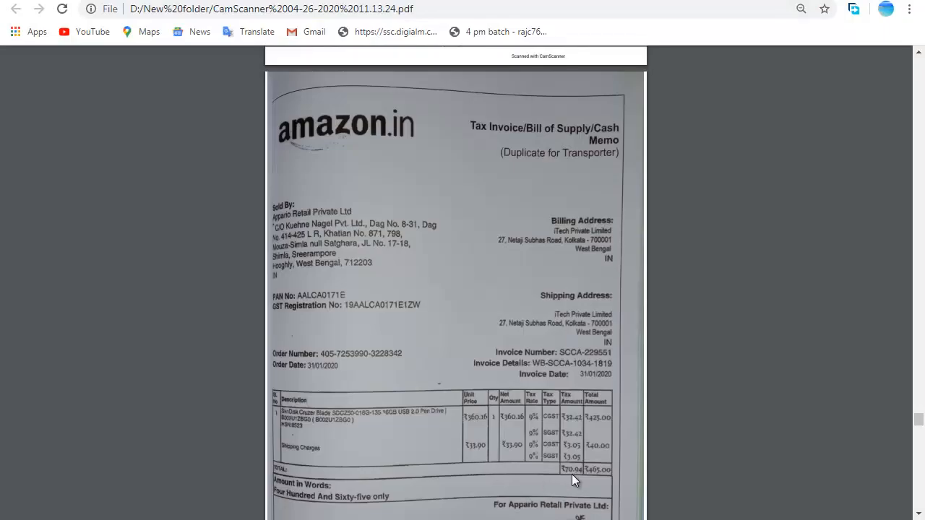
Return from the invoice PDF to the Tally purchase voucher with its Input CGST line.
key(alt+Tab)
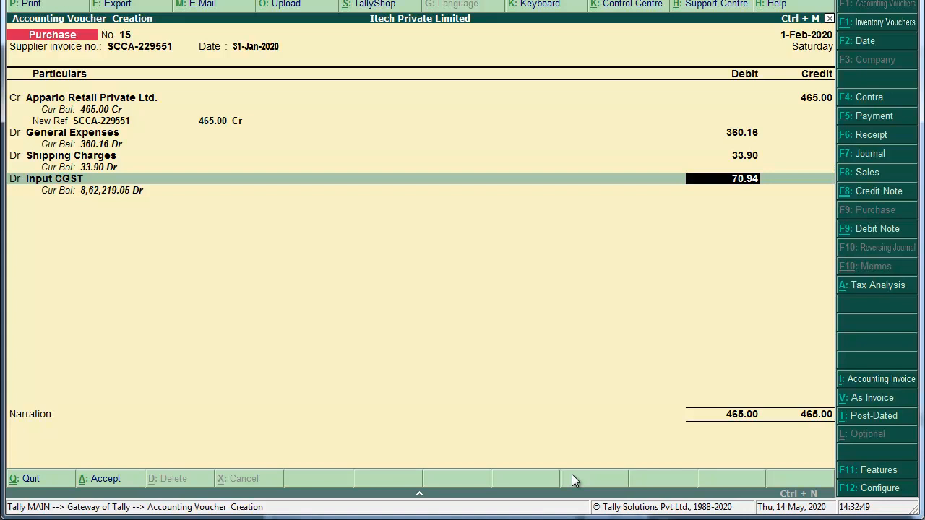
Split 70.94 into Input CGST and Input SGST at 35.47 each, narrate 'Bieng Goods Purchased.' and save.
key(ctrl+n)
text(70.94/2)
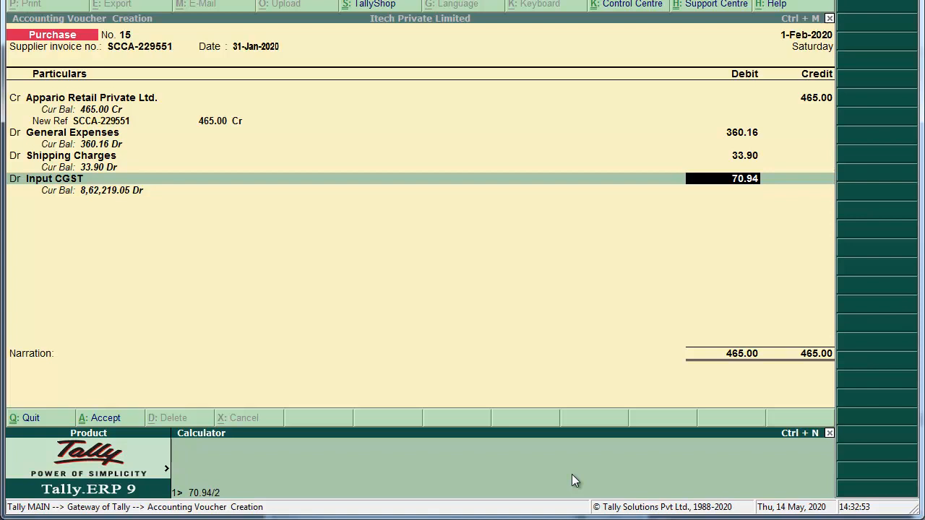
key(Return)
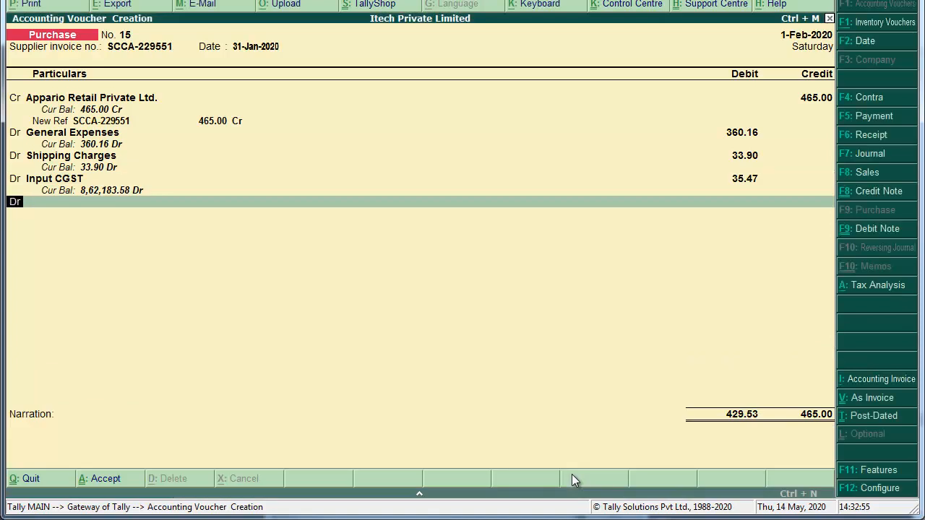
key(Return)
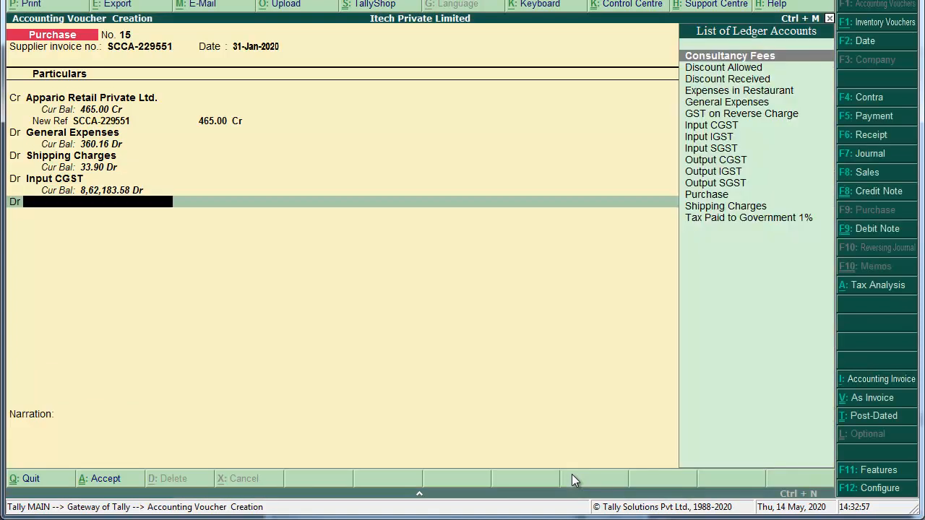
text(Input)
key(Down)
key(Down)
key(Return)
key(Return)
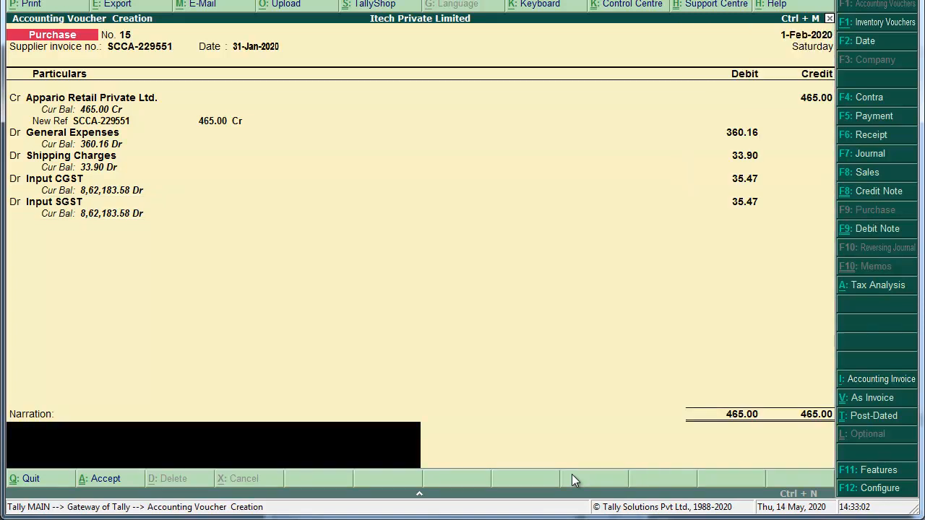
text(Bieng Goods Purchased.)
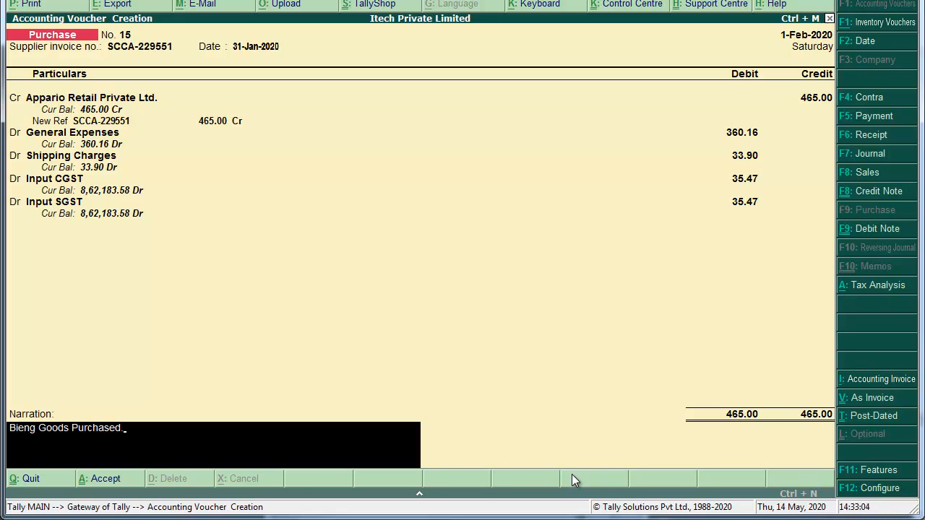
key(Return)
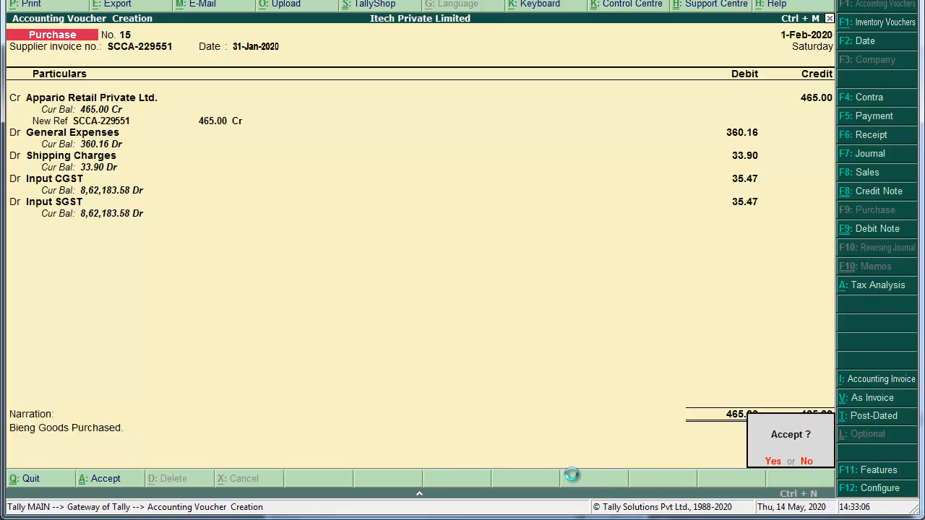
key(Return)
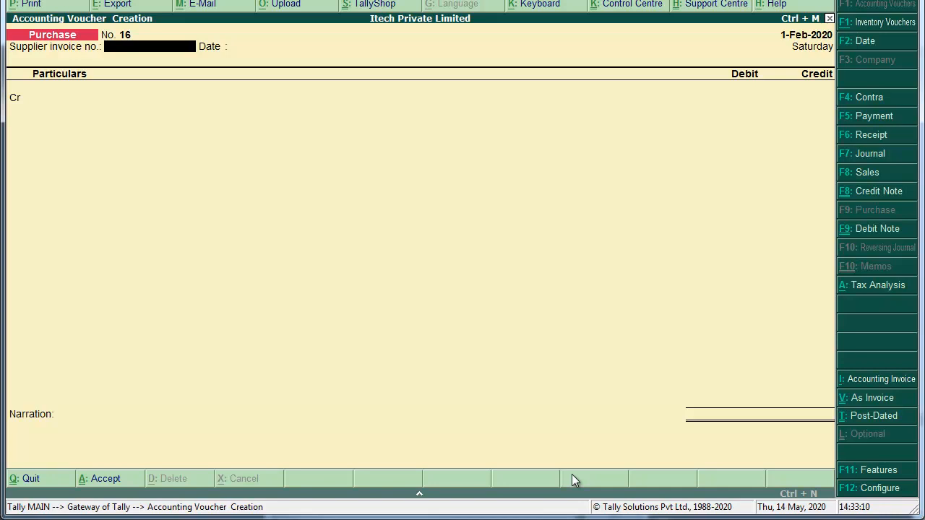
Start a payment voucher debiting Appario Retail Private Ltd. 465 against its pending bill.
key(alt+Tab)
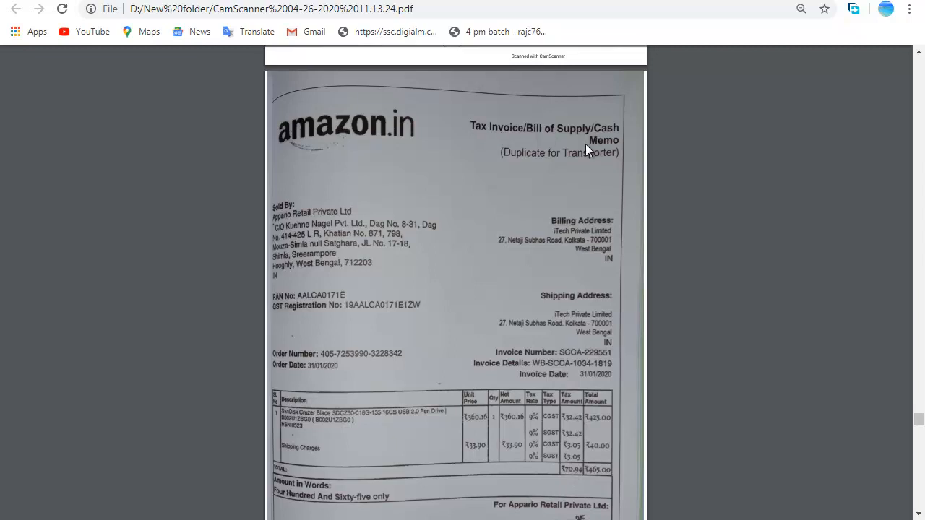
key(alt+Tab)
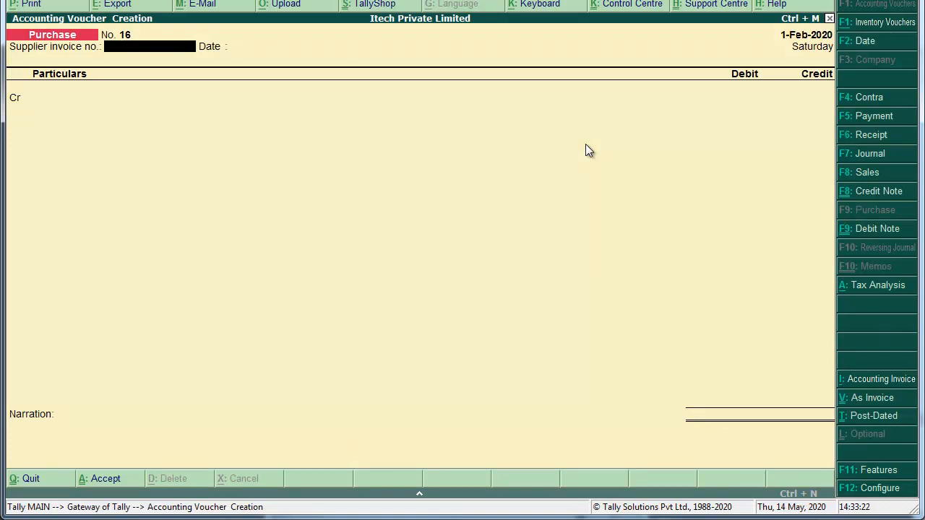
key(F5)
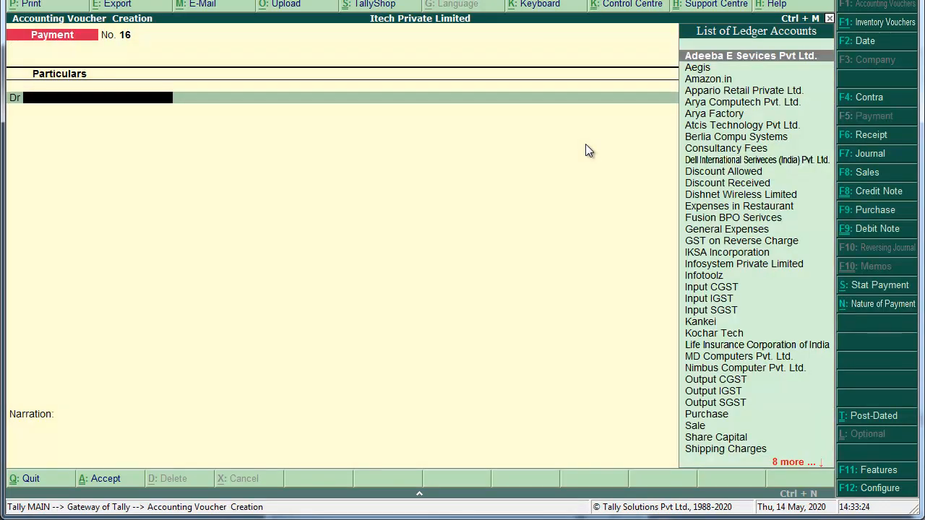
text(am)
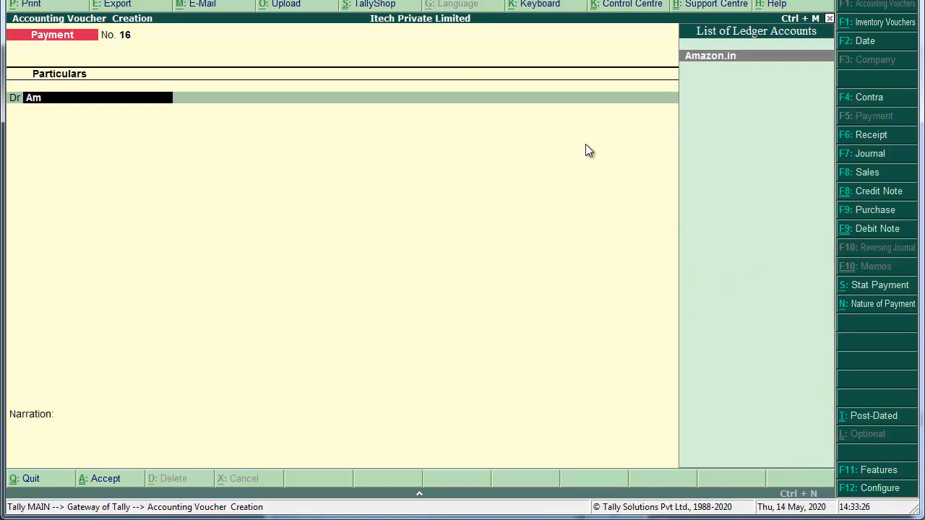
key(BackSpace)
text(p)
key(Return)
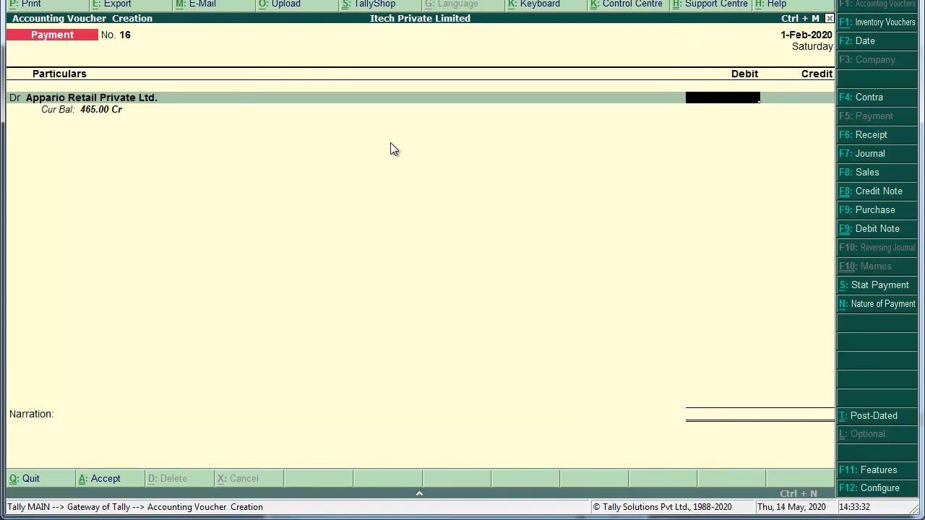
text(465)
key(Return)
key(Return)
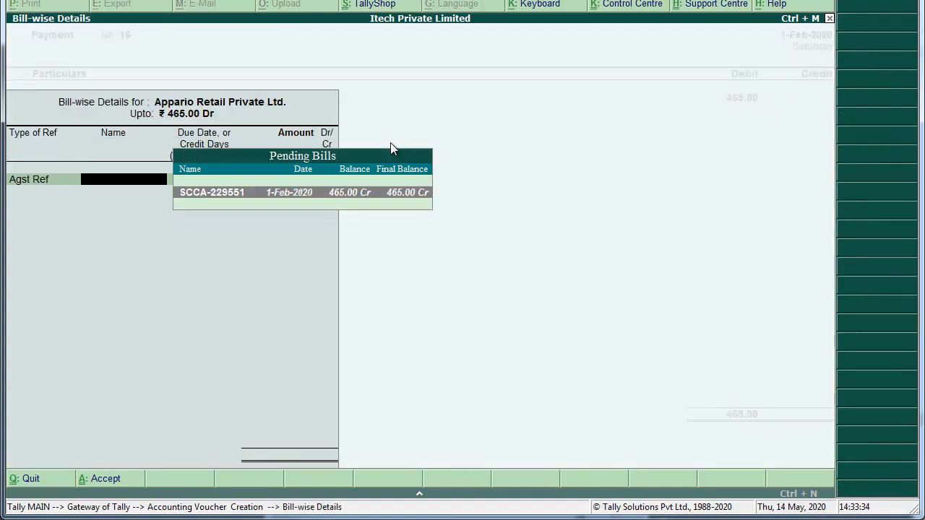
key(Return)
key(Return)
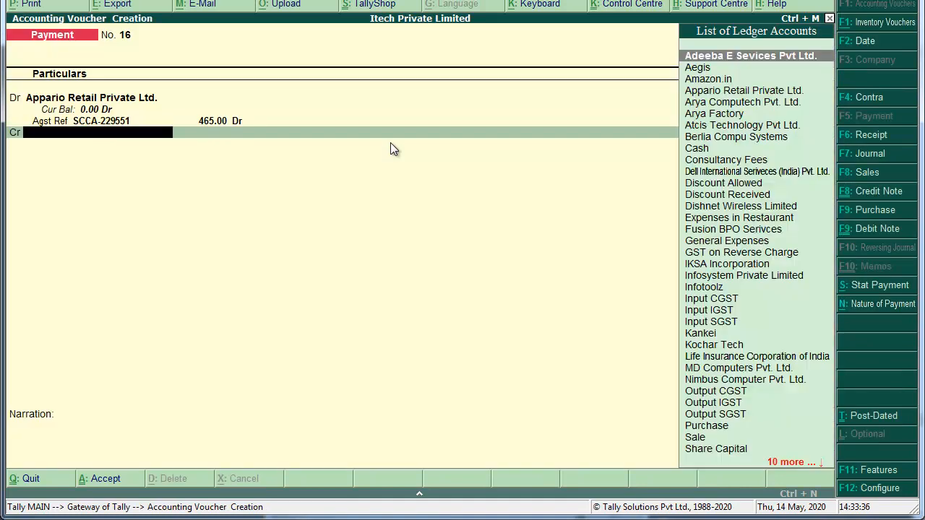
Credit Cash, reuse the previous narration, and save the payment voucher.
text(cash)
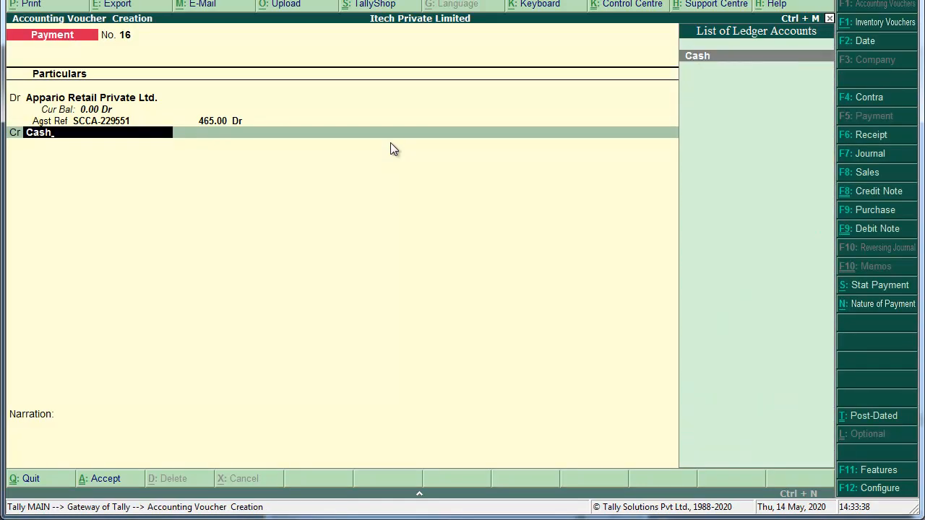
key(Return)
key(Return)
key(ctrl+r)
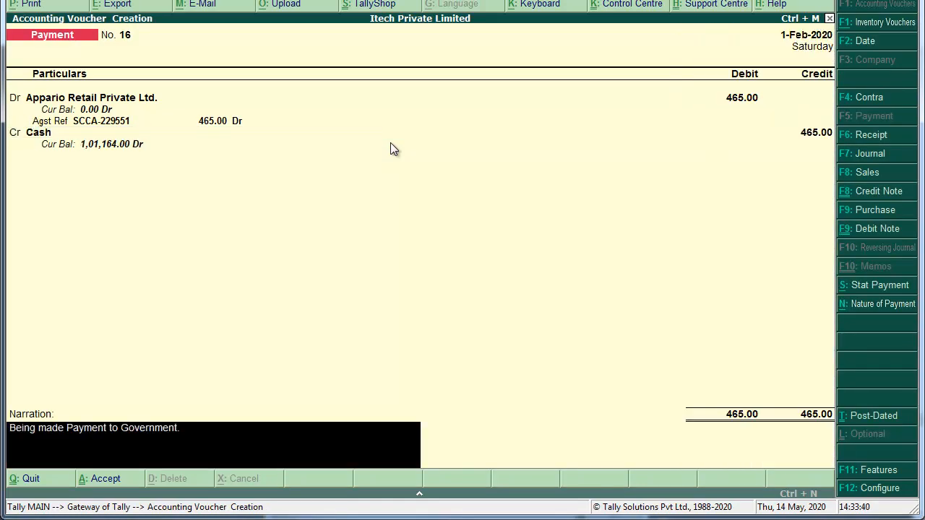
key(BackSpace)
key(BackSpace)
key(BackSpace)
key(BackSpace)
key(BackSpace)
key(BackSpace)
key(BackSpace)
key(BackSpace)
key(BackSpace)
key(BackSpace)
key(BackSpace)
key(BackSpace)
key(Return)
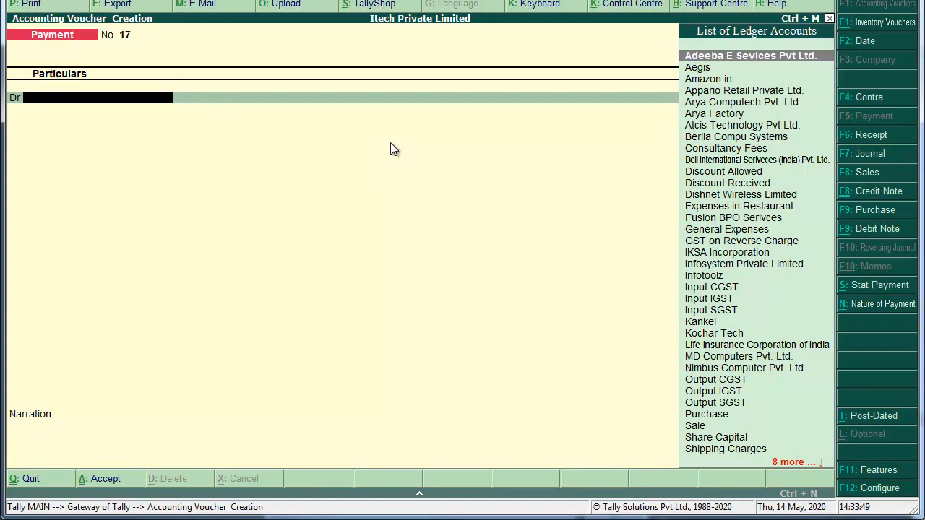
key(alt+Tab)
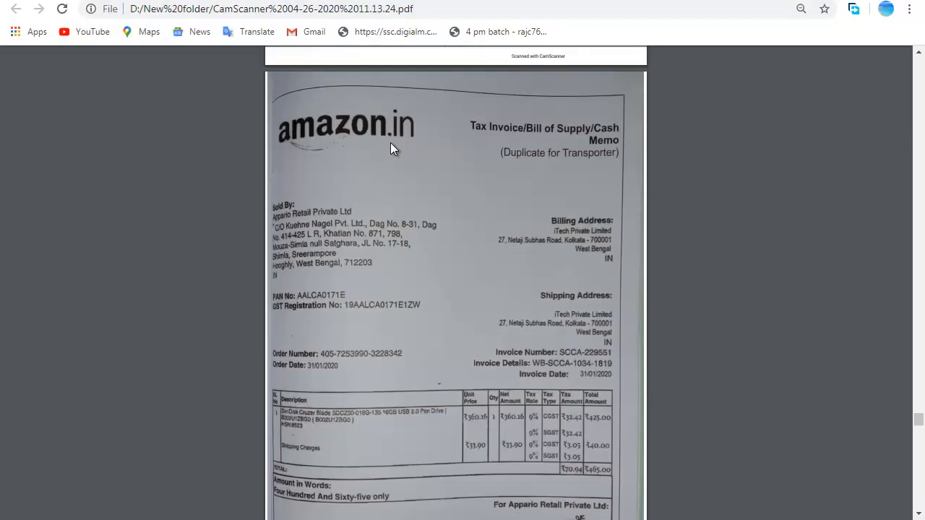
Scroll the PDF to the iTech tax invoice for Tensu Infotech, then return to Tally.
scroll(390, 144, down, 5)
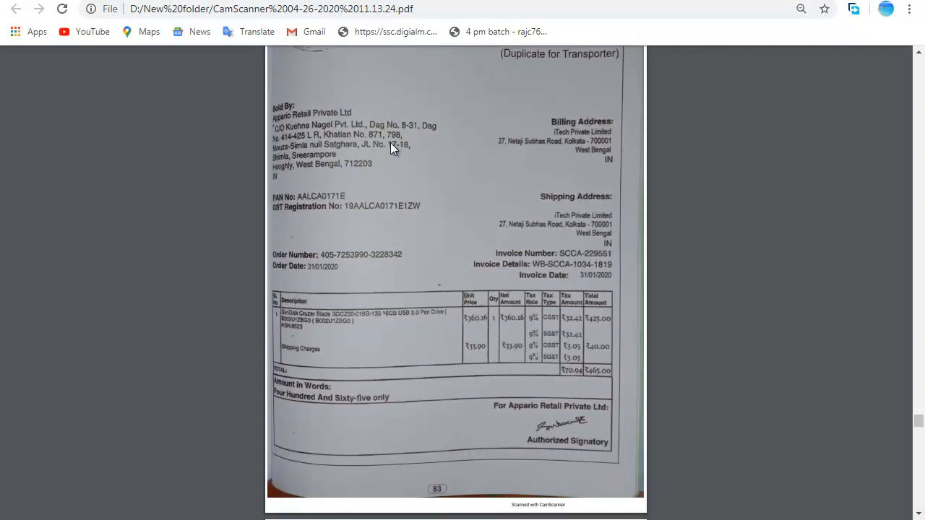
scroll(390, 149, down, 3)
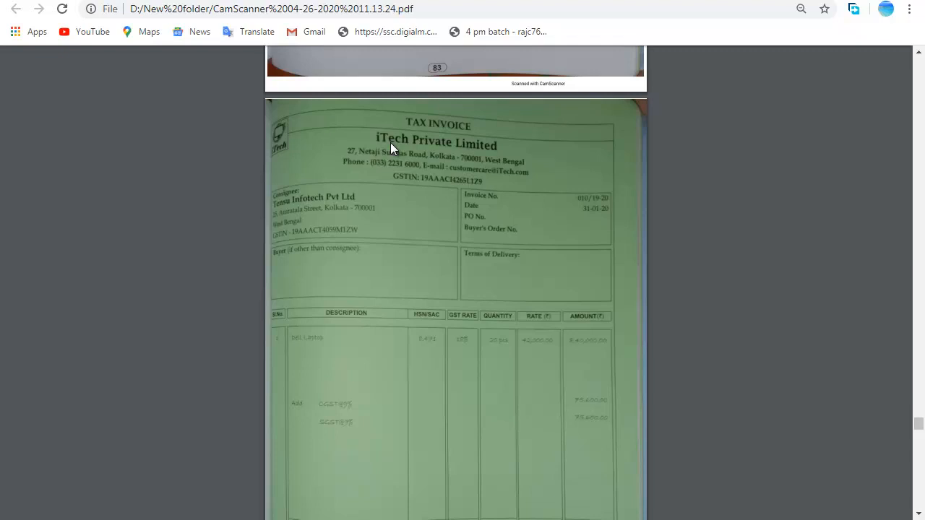
key(alt+Tab)
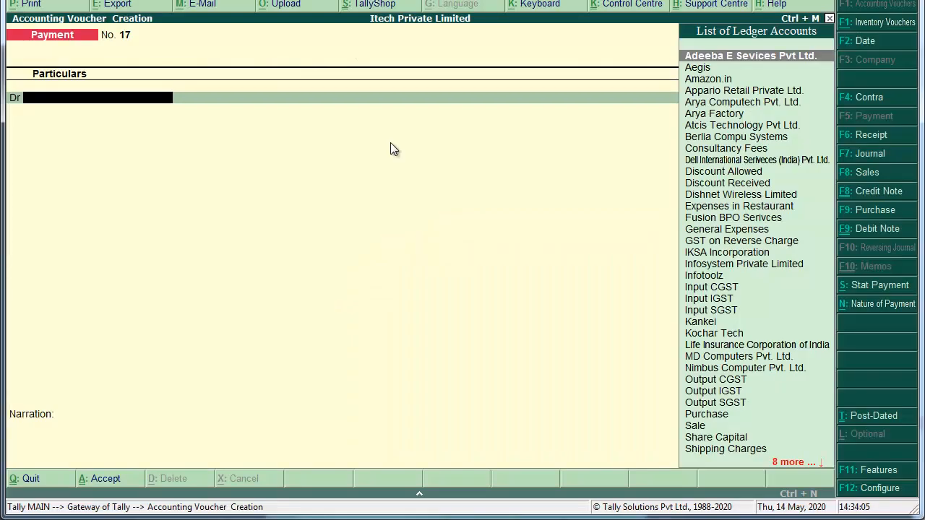
Start a sales voucher with reference 010/19-20 and create party Tensu Infotech Pvt under Sundry Debtors.
key(F8)
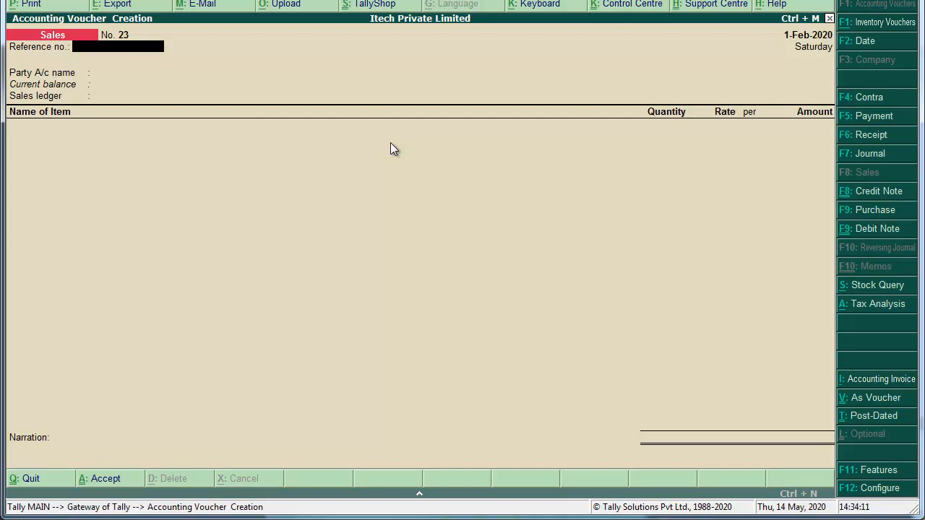
text(010/19-20)
key(Return)
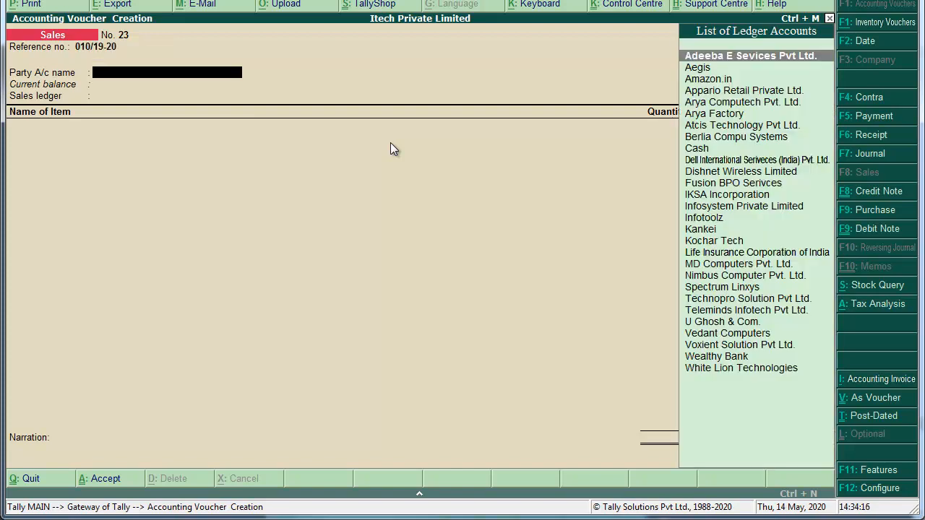
key(alt+c)
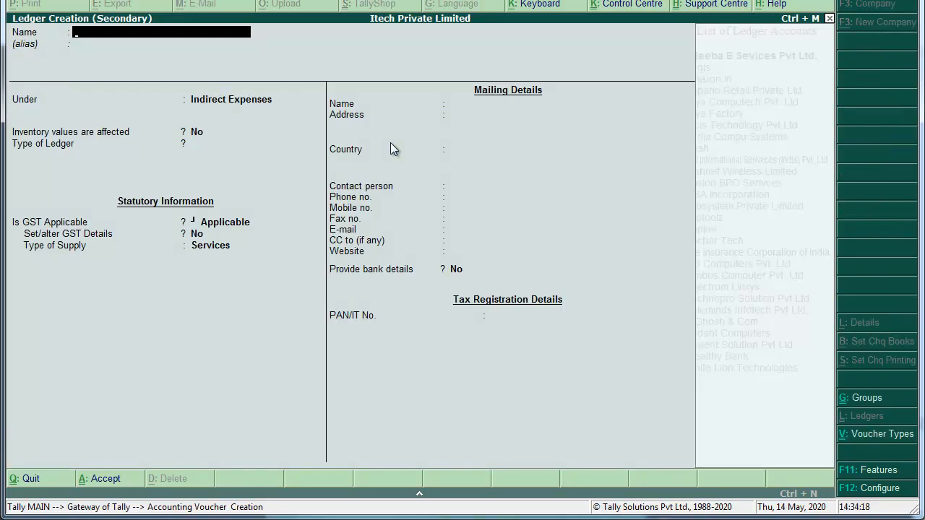
text(Tensu Infot)
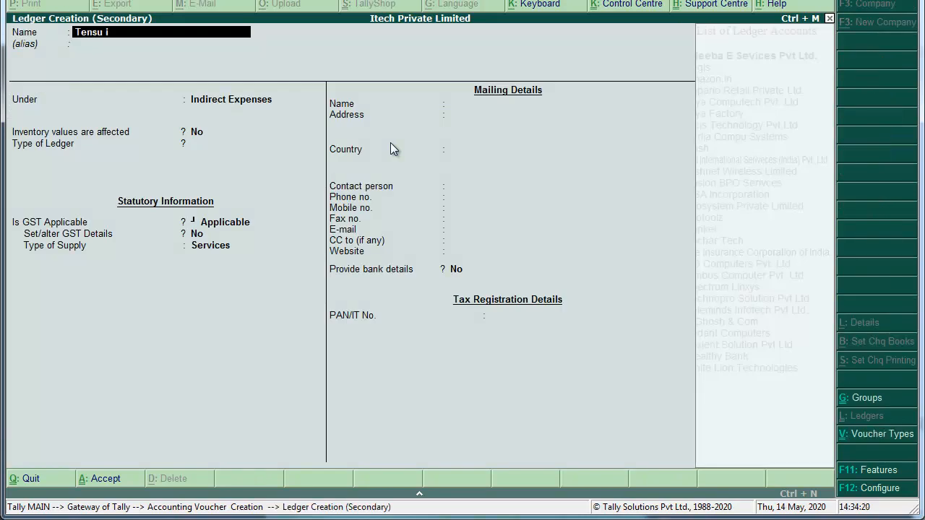
text(echv)
key(BackSpace)
key(BackSpace)
text(h Pvt Ltd.)
key(Return)
key(Return)
text(sun,)
key(BackSpace)
key(Down)
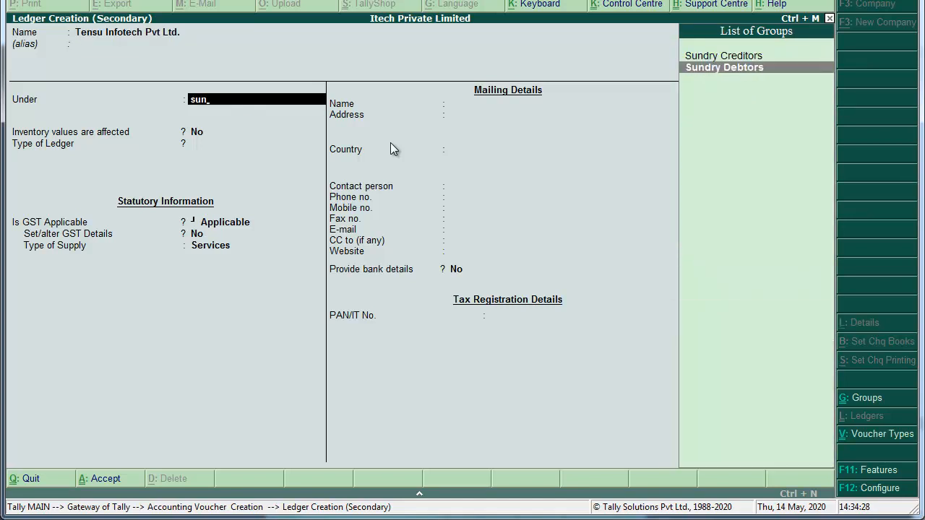
key(Return)
key(Return)
key(Return)
key(Return)
key(Return)
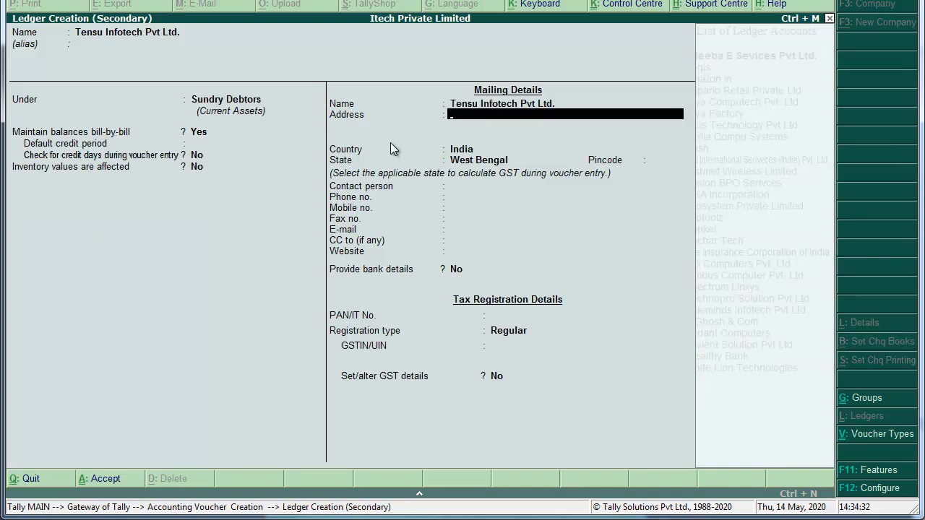
Fill in the party's street address, West Bengal state, pincode and GSTIN.
key(BackSpace)
key(BackSpace)
key(BackSpace)
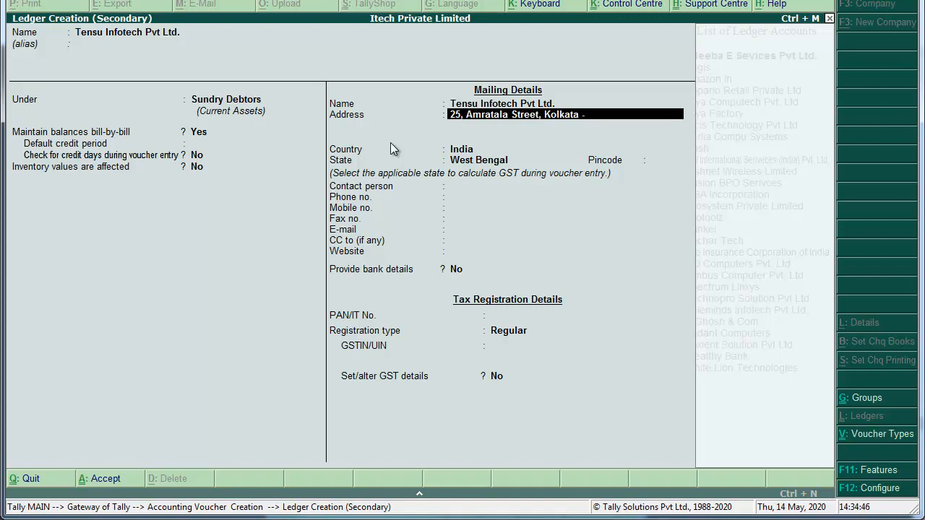
key(Return)
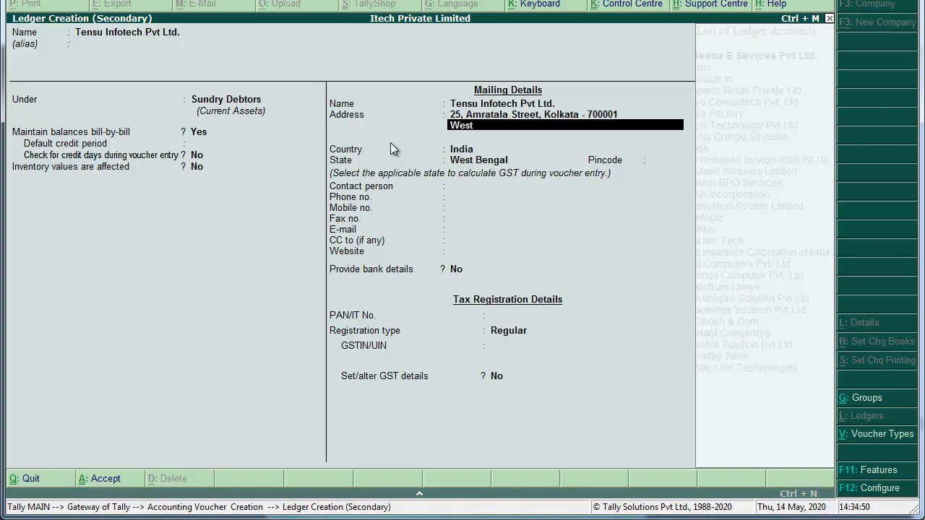
key(Return)
key(Return)
key(Return)
key(Return)
key(Return)
key(Return)
key(Return)
key(Return)
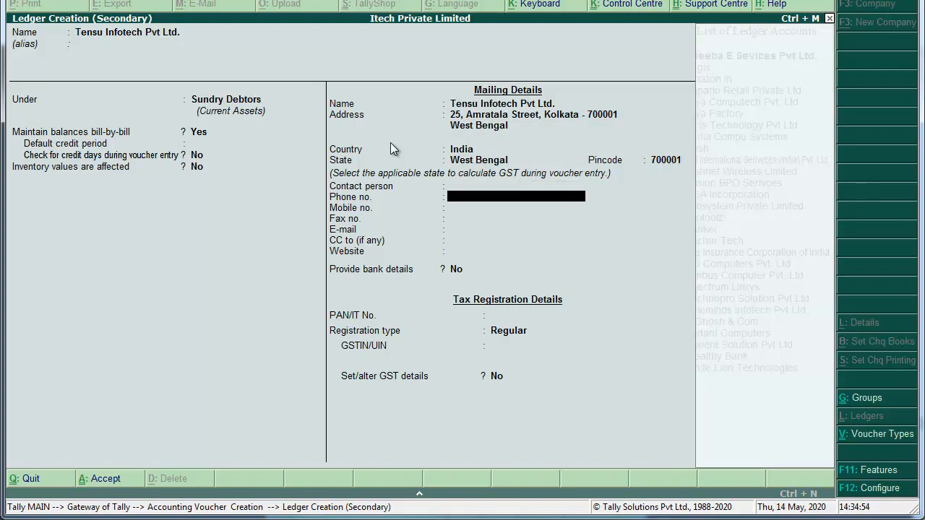
key(Return)
key(Return)
key(Return)
key(Return)
key(Return)
key(Return)
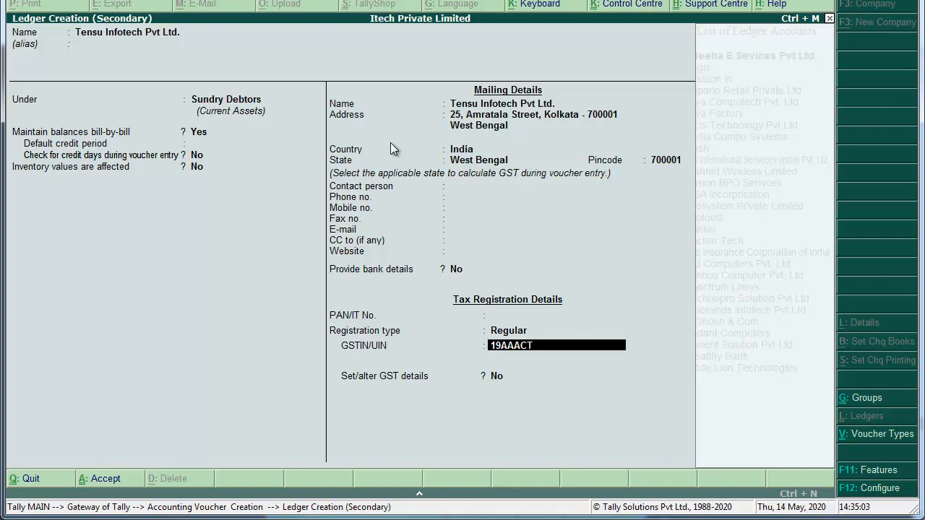
key(Return)
key(Return)
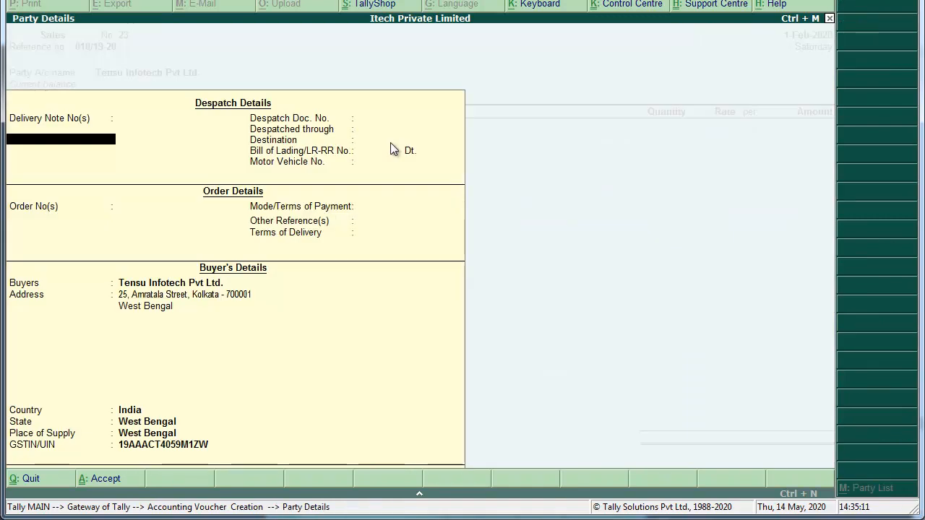
Sell 20 Dell Vastro 3568 Laptops at 42,000 each through the Sale ledger.
key(ctrl+a)
key(Return)
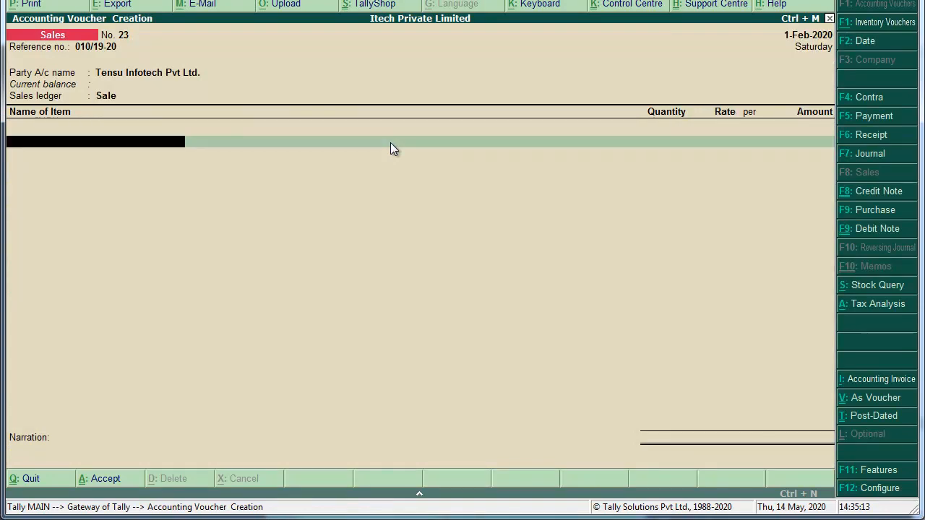
text(Dell Vastro 3568 Laptop)
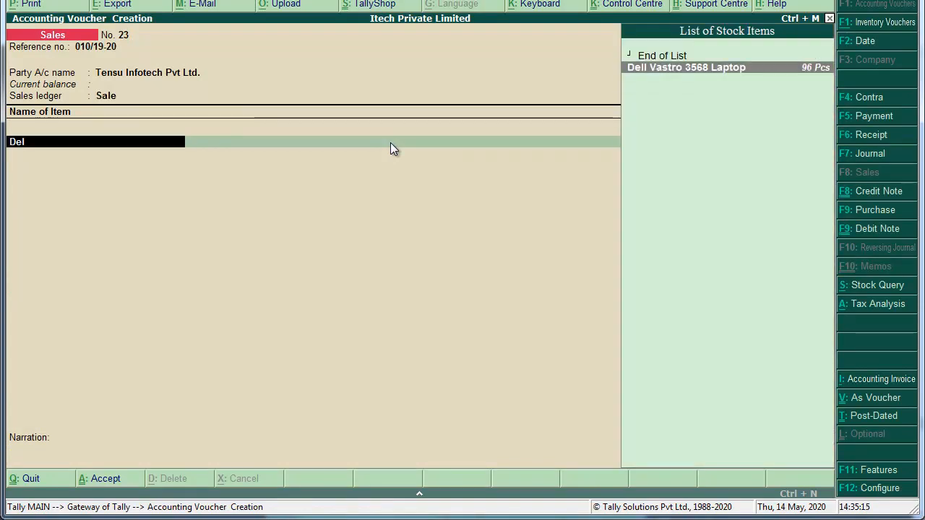
key(Return)
text(20 Pcs)
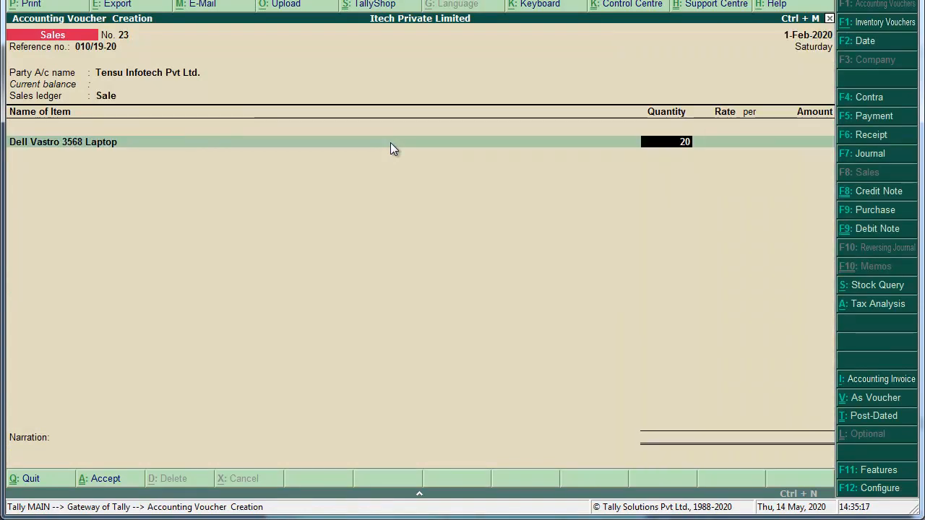
key(Return)
text(420000)
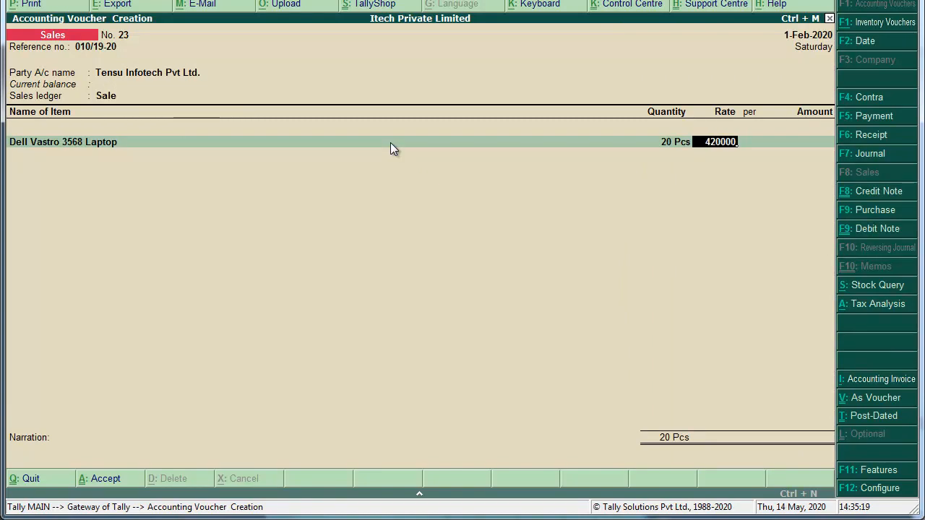
key(Return)
key(Return)
key(Return)
key(Return)
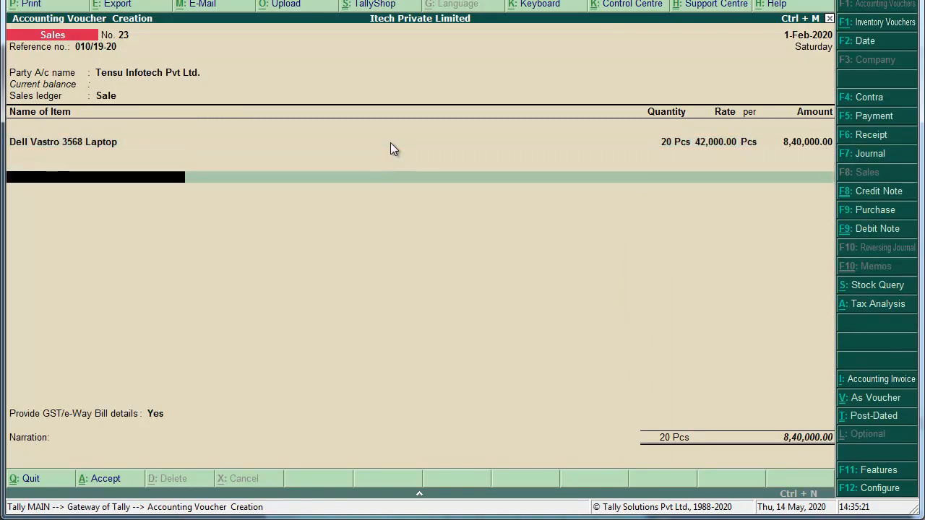
Add Output CGST and Output SGST at 75,600 each.
text(Out)
key(Down)
key(Down)
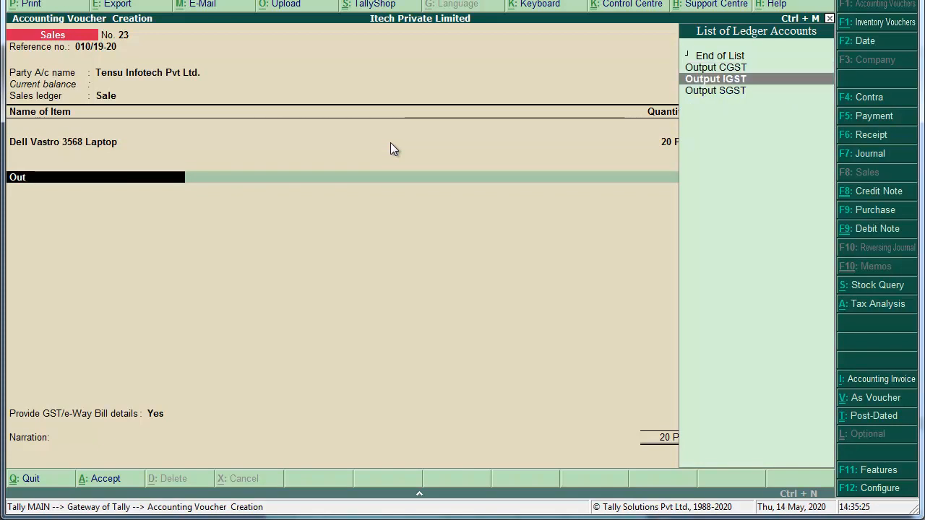
key(Up)
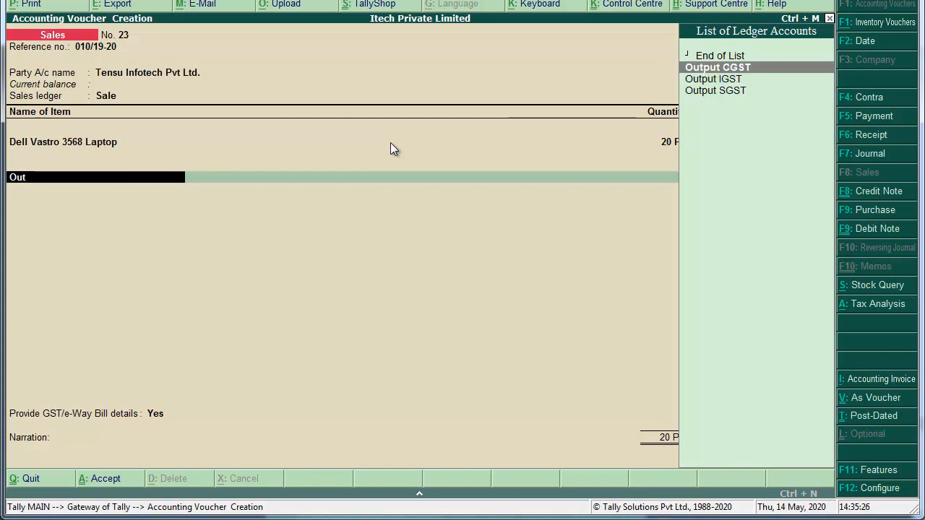
key(Return)
key(Return)
text(Out)
key(Down)
key(Down)
key(Return)
key(Return)
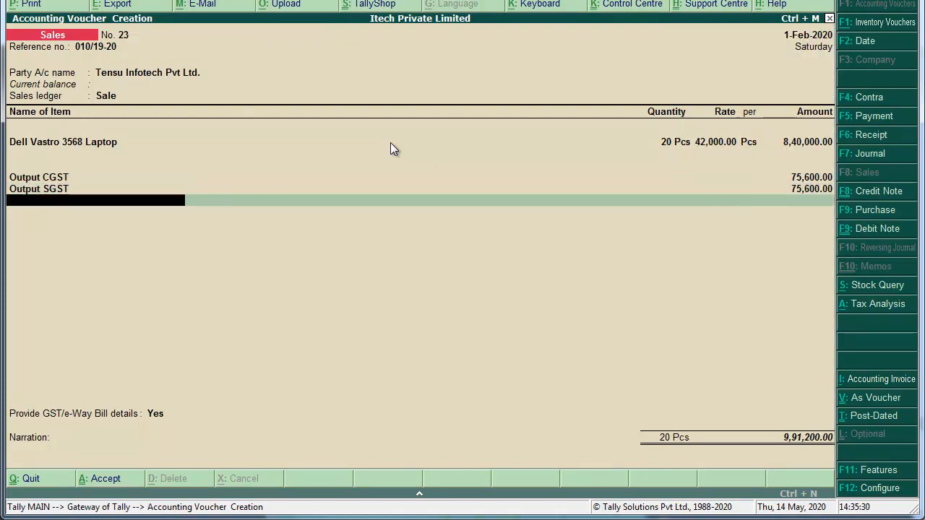
key(Return)
key(Return)
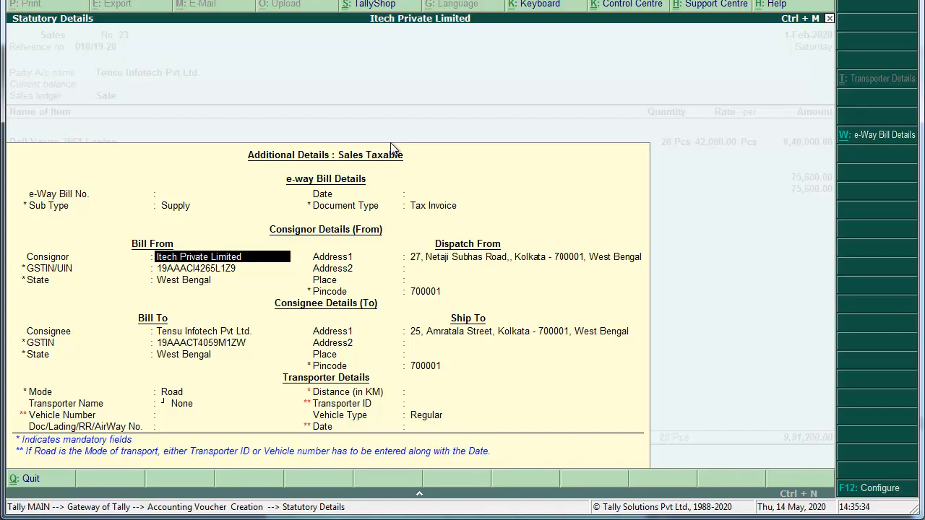
Skip e-way bill details, set New Ref 010/19-20, narrate 'Being Goods Sold.' and save.
key(BackSpace)
key(BackSpace)
key(BackSpace)
key(BackSpace)
key(BackSpace)
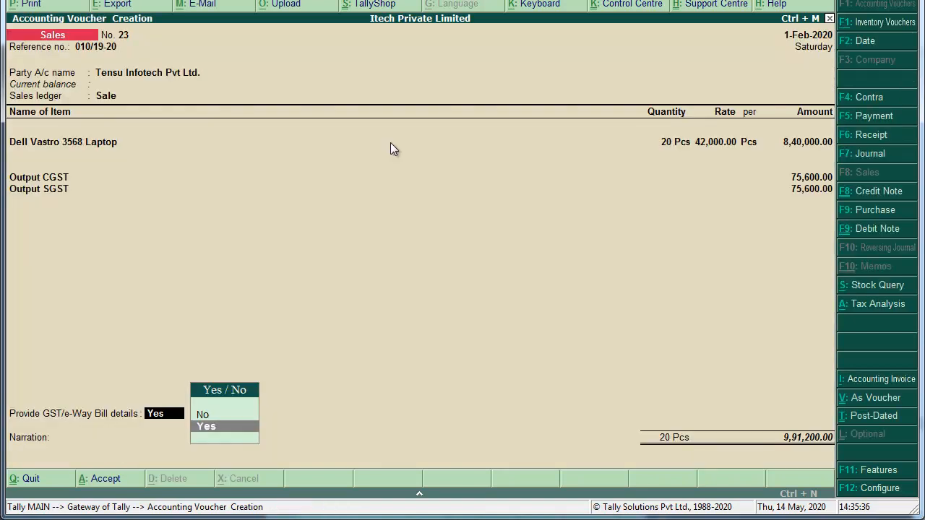
key(Up)
key(Return)
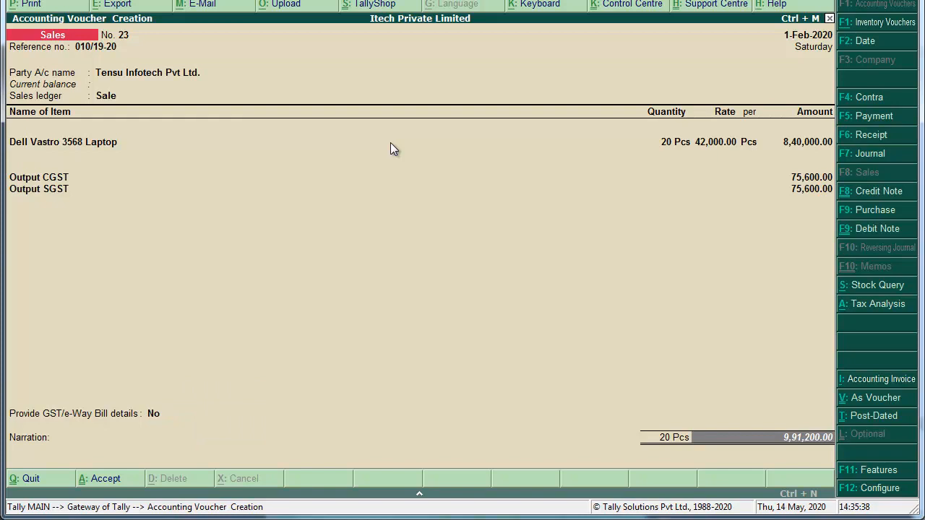
key(Return)
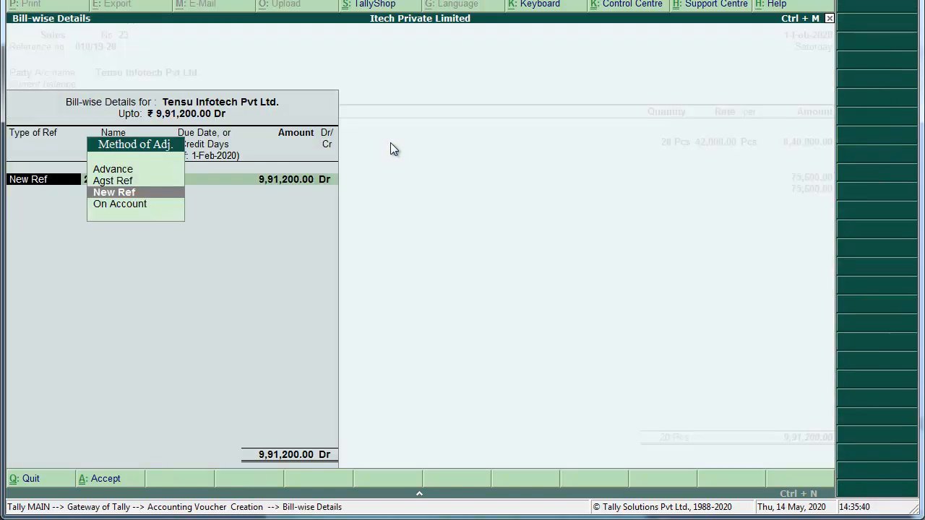
key(Return)
text(010/)
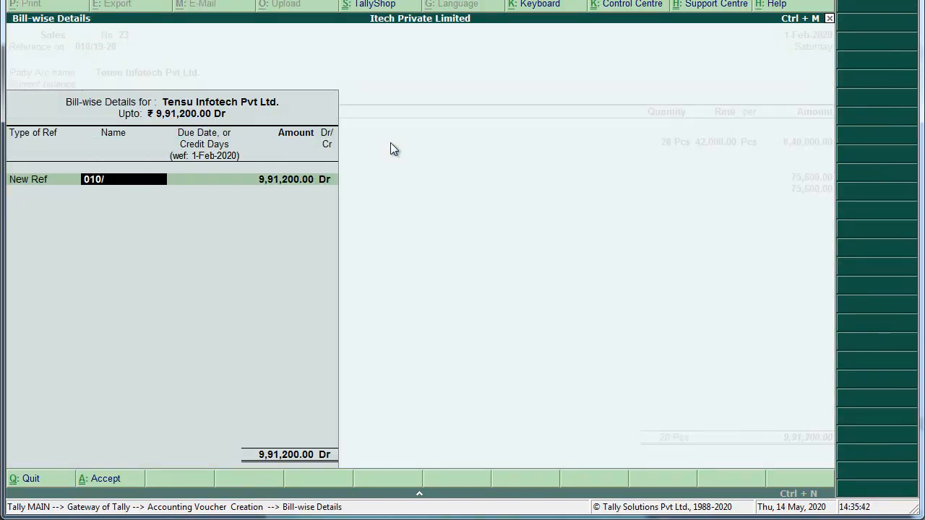
text(19-20)
key(Return)
key(Return)
key(Return)
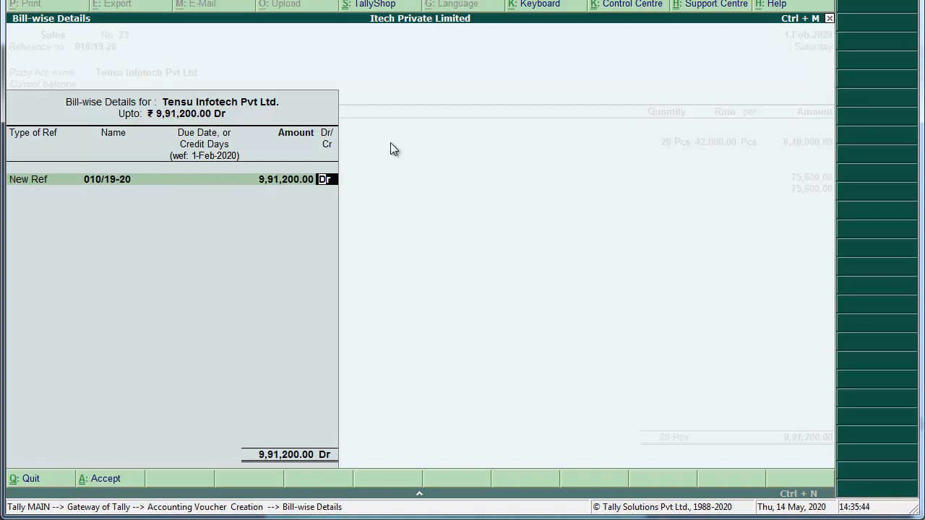
key(Return)
text(Being Goods Sold.)
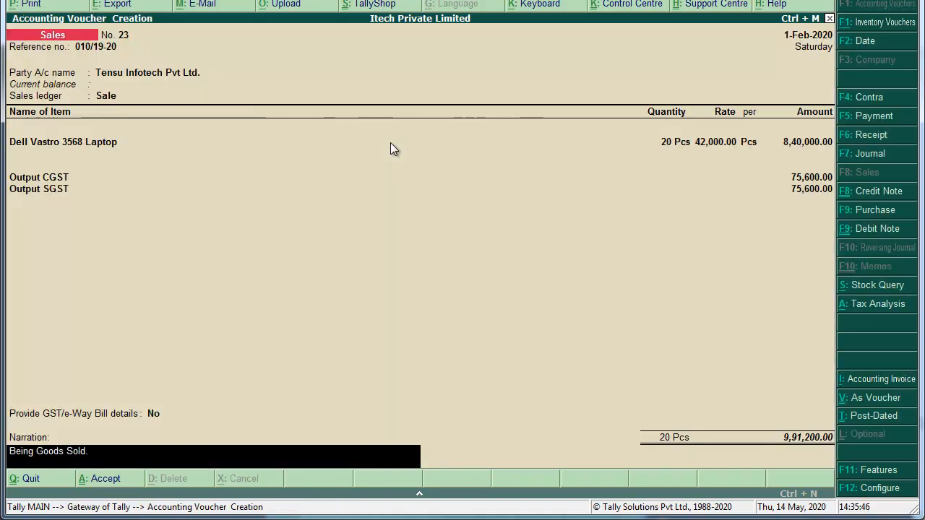
key(Return)
key(Return)
key(Return)
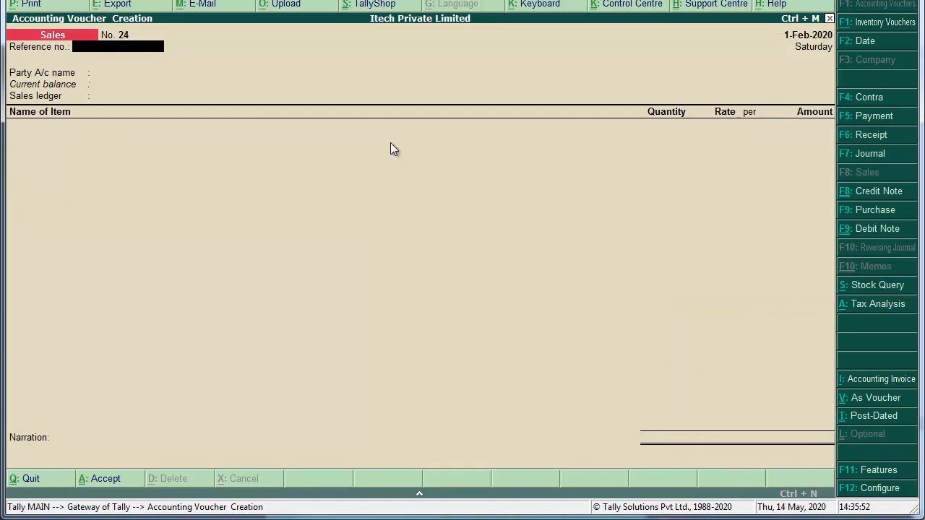
key(alt+Tab)
scroll(391, 149, down, 10)
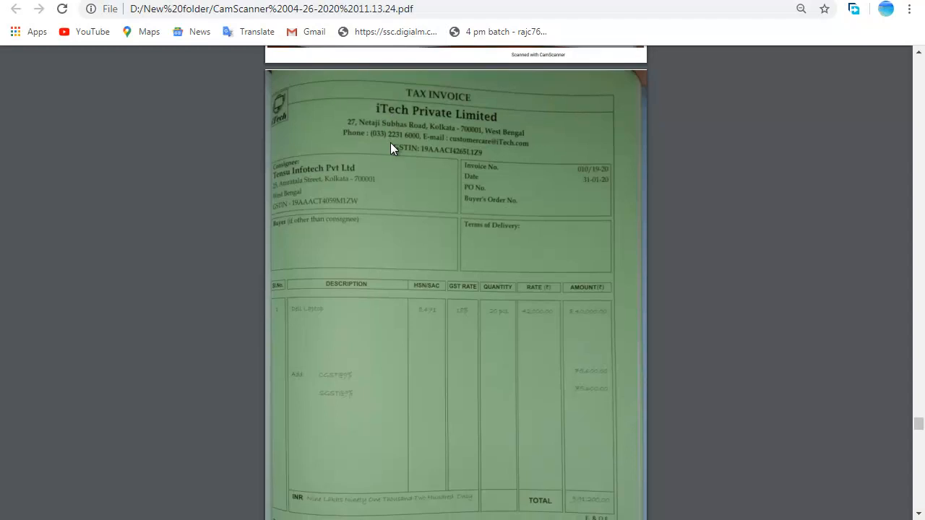
scroll(390, 149, down, 5)
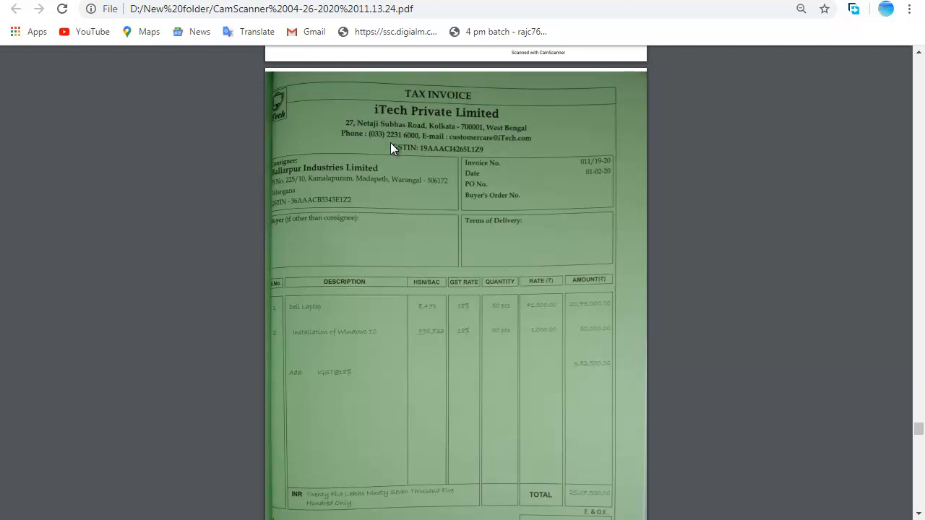
key(alt+Tab)
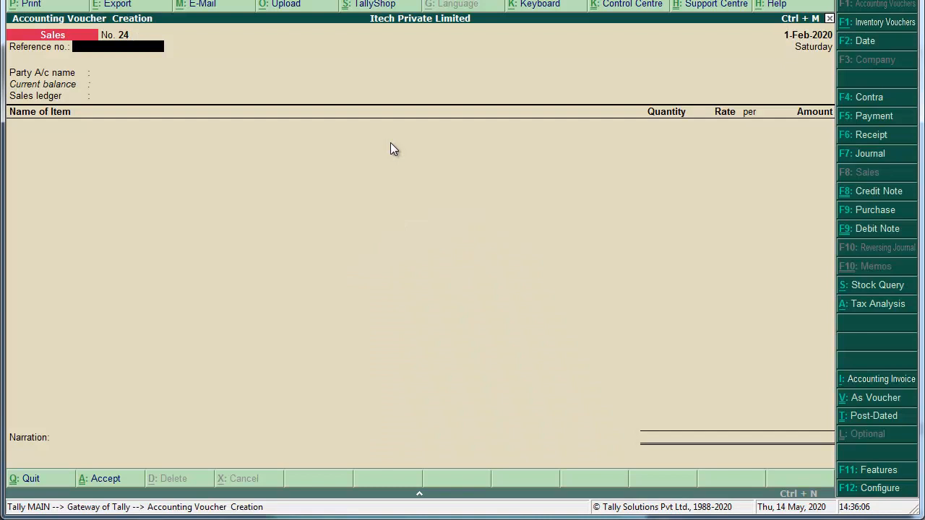
Date sales voucher 24 as 1-Feb-2020 and give it reference number 011/19-20.
key(F2)
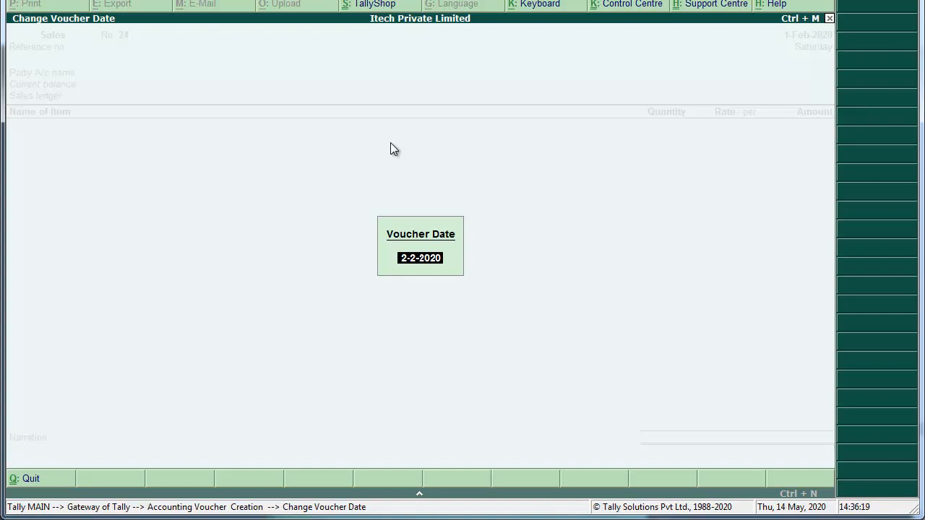
text(1-Feb-)
text(2)
key(Return)
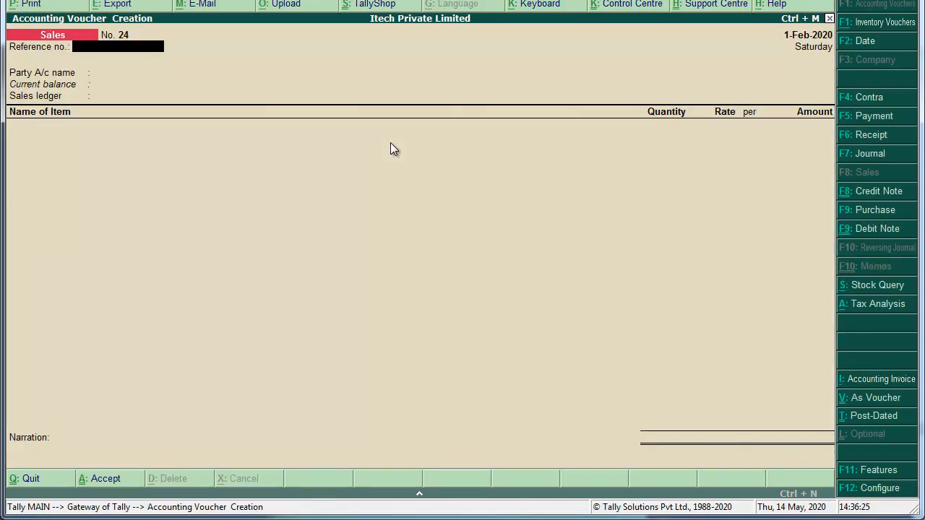
text(011/19-20)
key(Return)
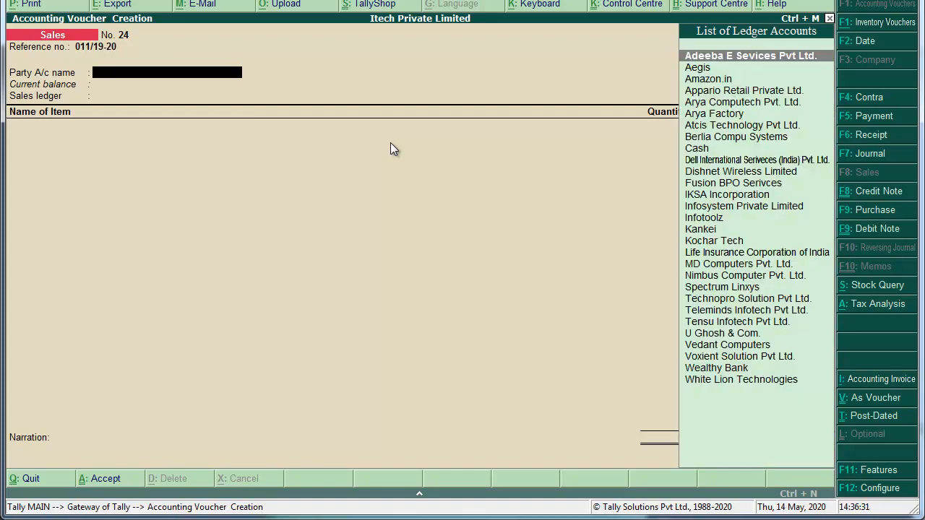
Create Sundry Debtors ledger 'Ballarpur Industies Limited' and enter the party's mailing address.
key(alt+c)
text(Ballarpu)
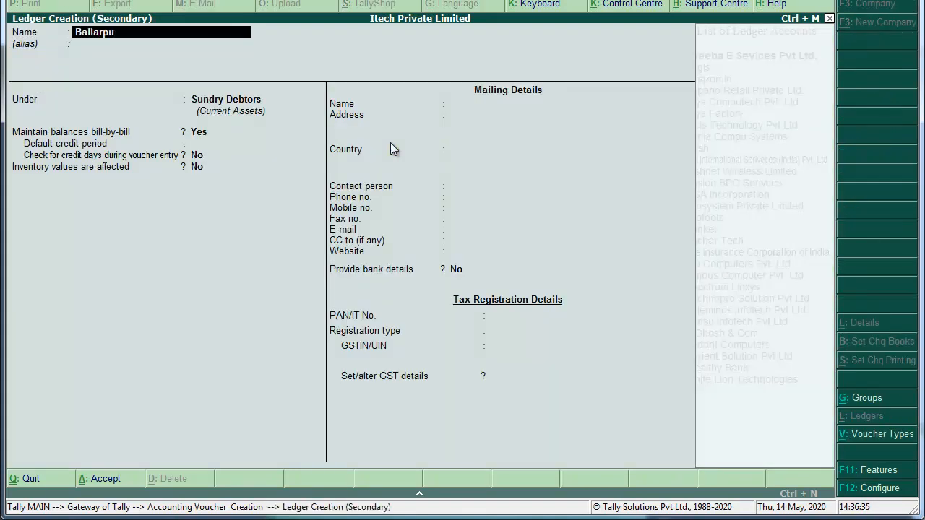
text(r industies Lim)
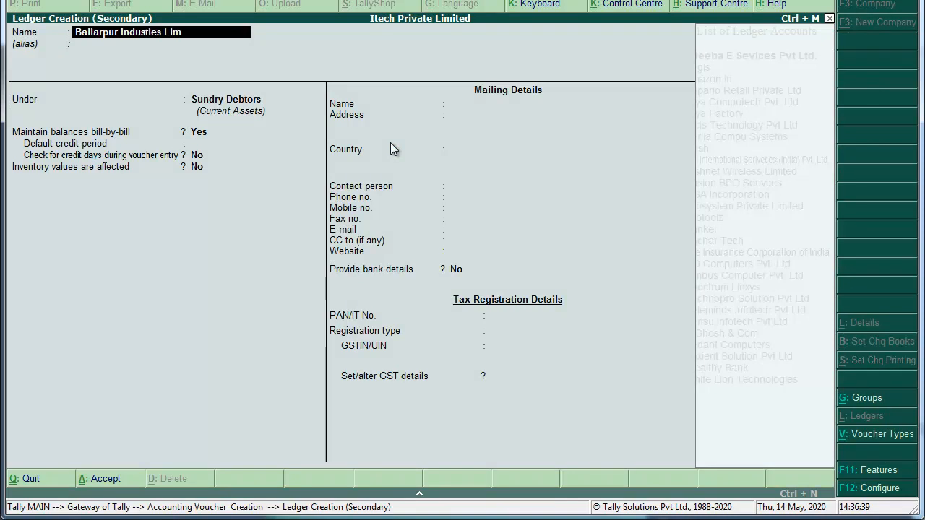
text(ited)
key(Return)
key(Return)
key(Return)
key(Return)
key(Return)
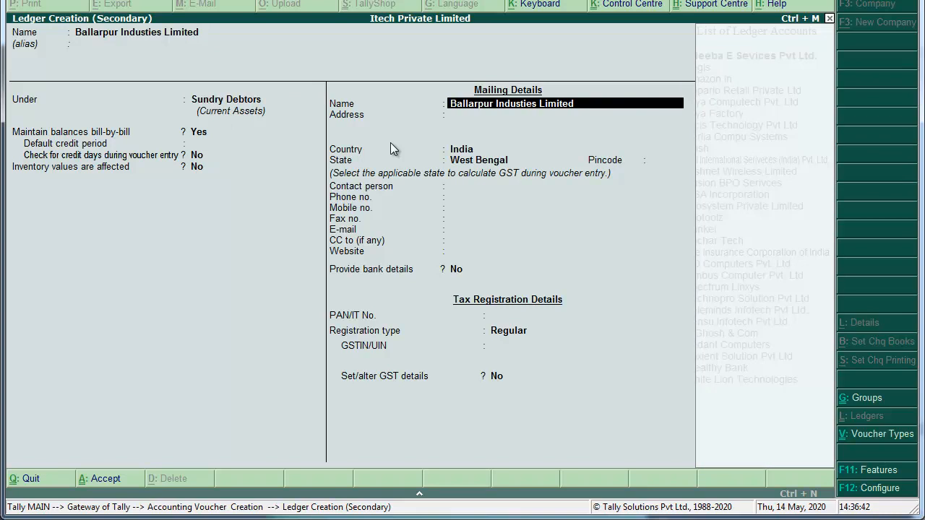
key(Return)
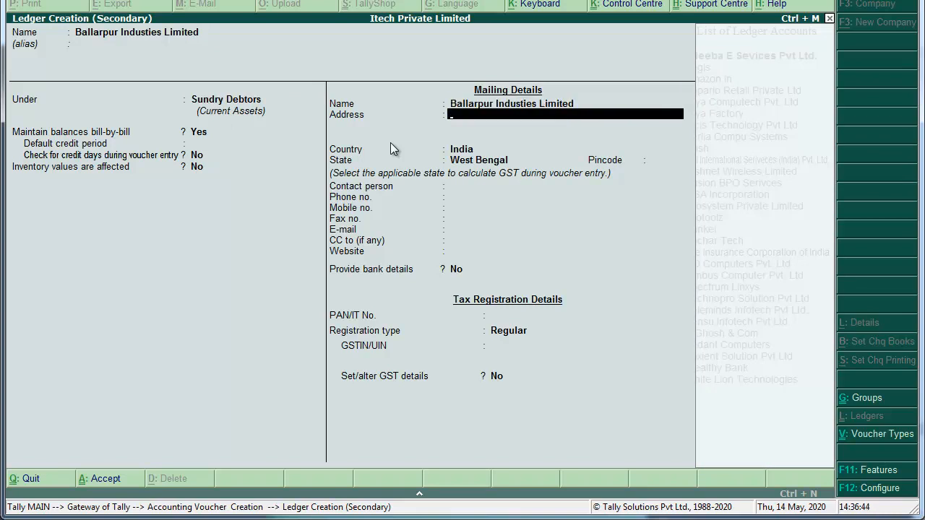
text(Plot. No. - )
text(10)
key(BackSpace)
key(BackSpace)
text(225/10, Kamalapuram, Madapeth,)
key(Return)
text(Warangal -0)
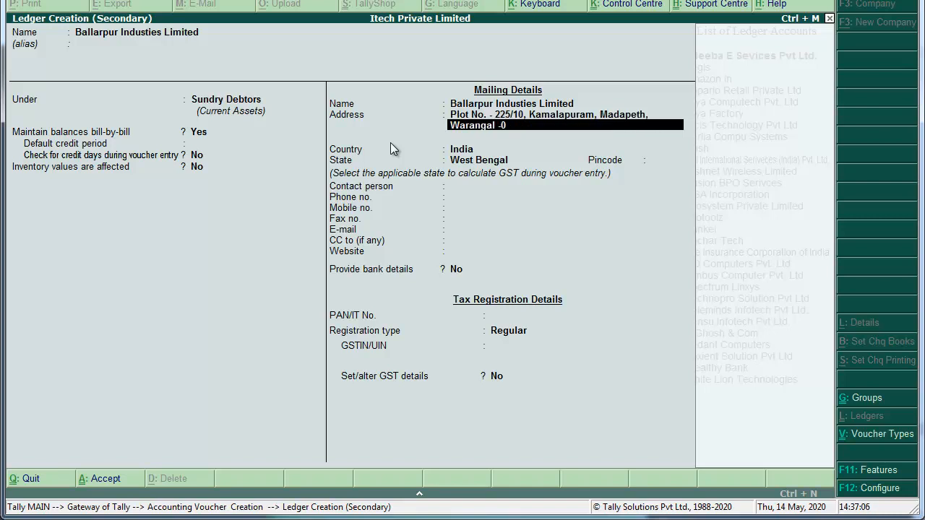
key(BackSpace)
text(506172)
key(Return)
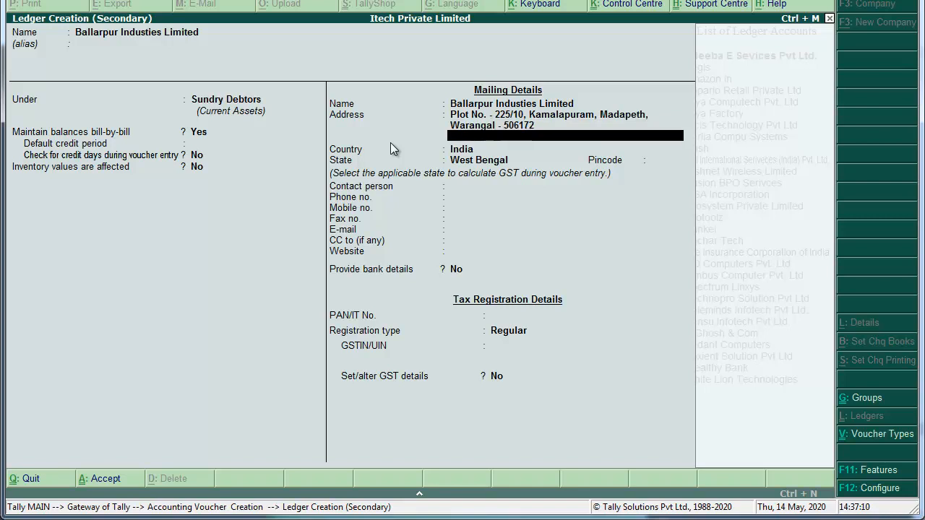
text(Telangana)
key(Return)
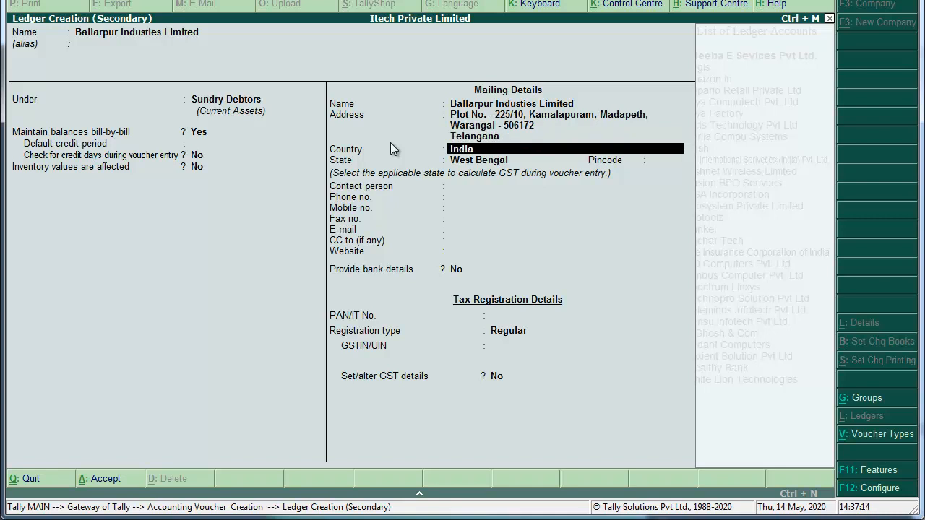
Set state Telangana, enter the pincode, choose Regular registration and fill in the party's GSTIN.
key(Return)
text(Te)
key(Return)
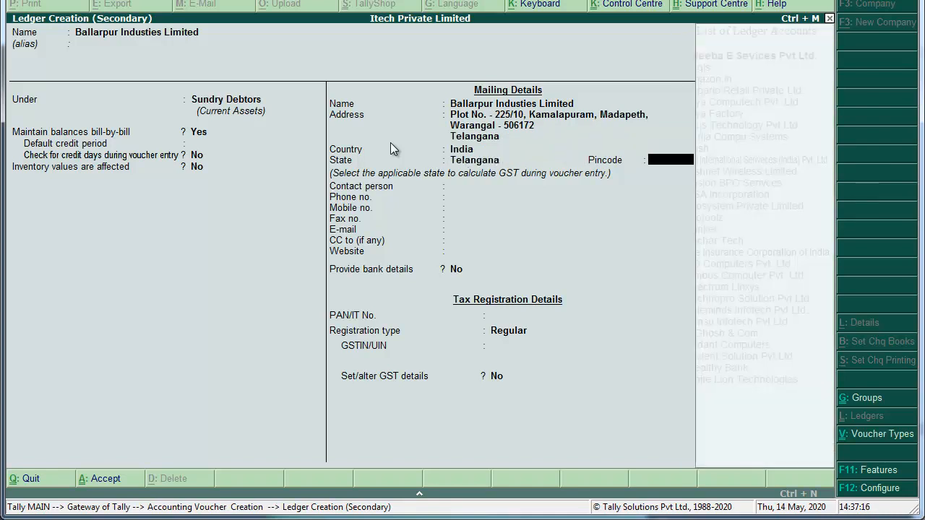
text(36aaa)
key(BackSpace)
key(BackSpace)
key(BackSpace)
key(BackSpace)
key(BackSpace)
key(BackSpace)
key(Return)
text(506172)
key(Return)
key(Return)
key(Return)
key(Return)
key(Return)
key(Return)
key(Return)
key(Return)
key(Return)
key(Return)
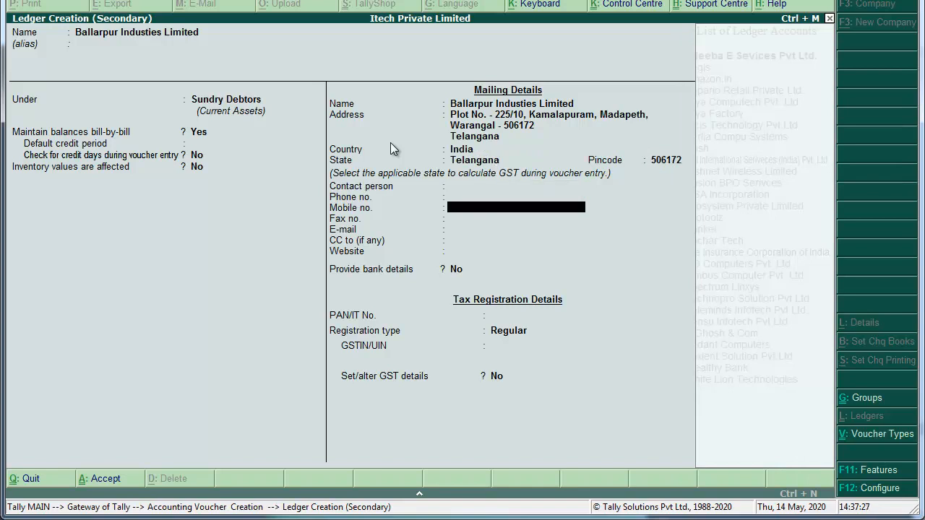
key(Return)
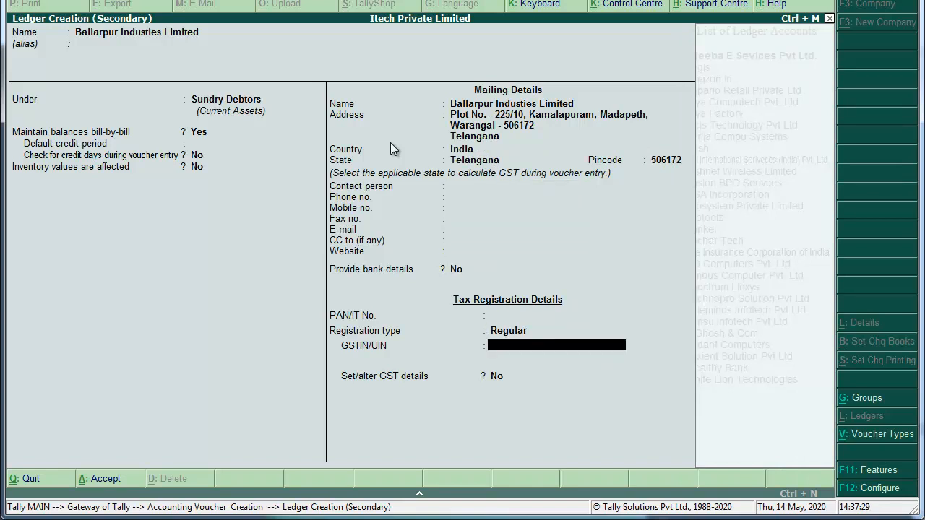
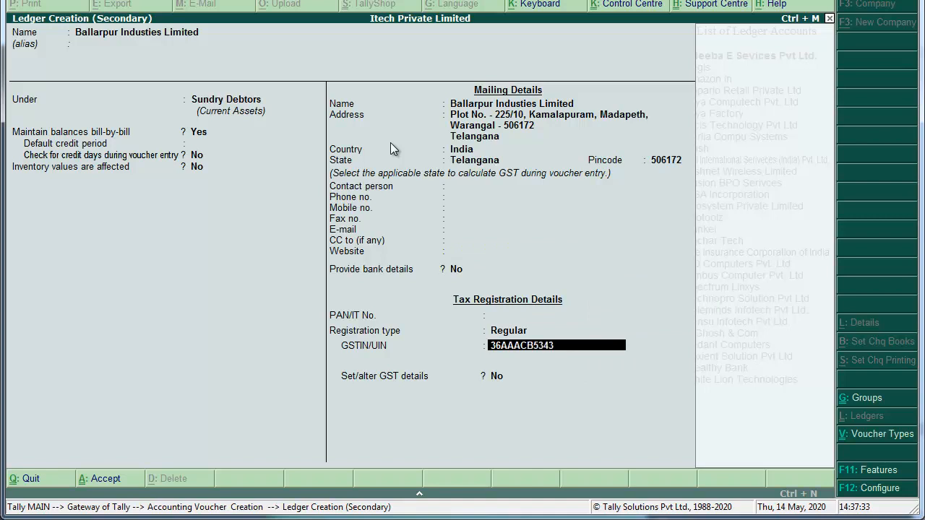
key(Return)
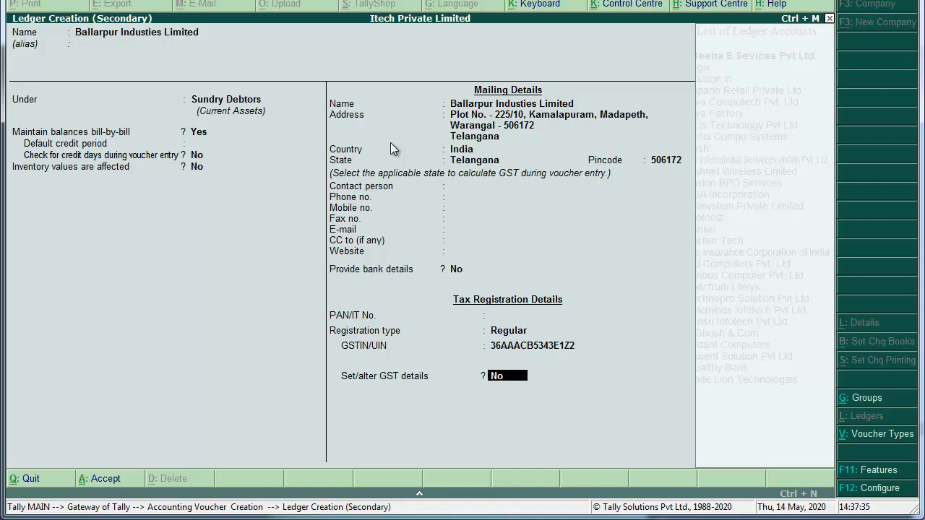
key(Return)
key(Return)
key(Return)
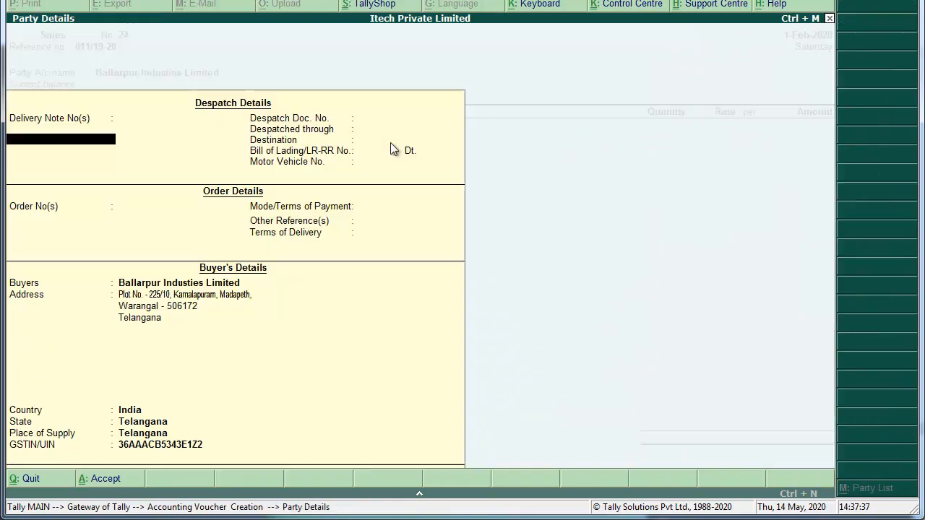
Use sales ledger Sale and bill 50 Pcs Dell Vastro 3568 Laptop at 41,500 each.
key(ctrl+a)
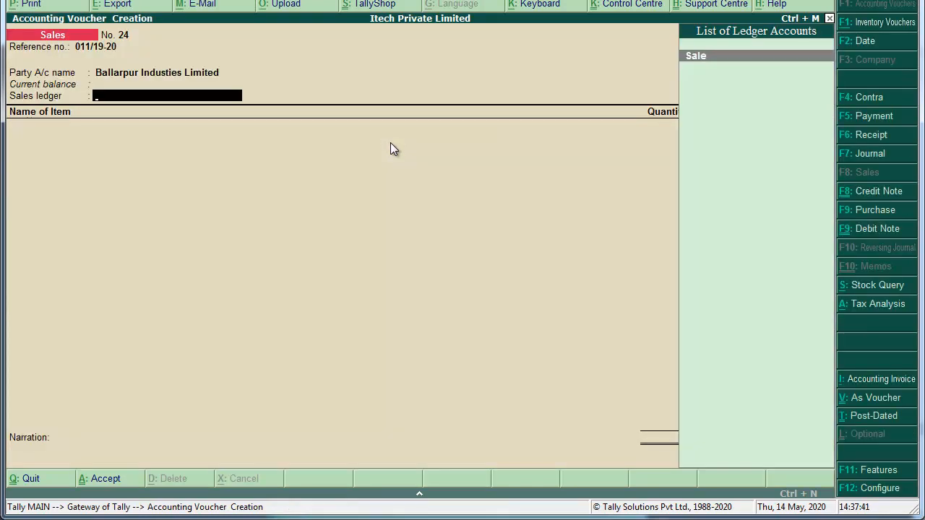
key(Return)
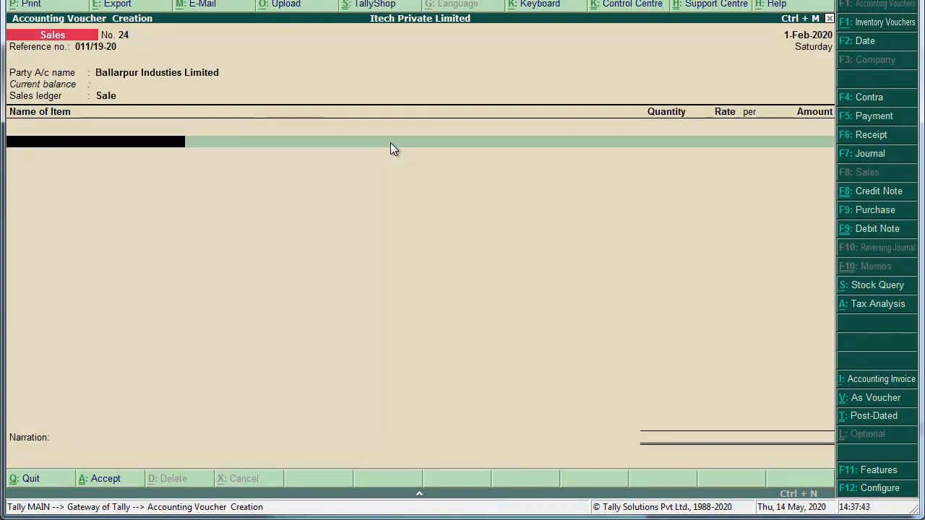
text(De)
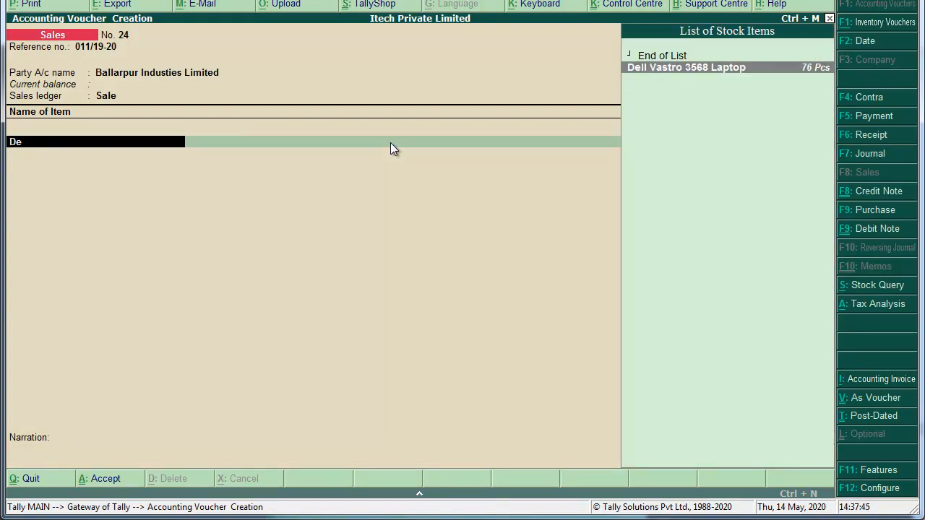
key(Return)
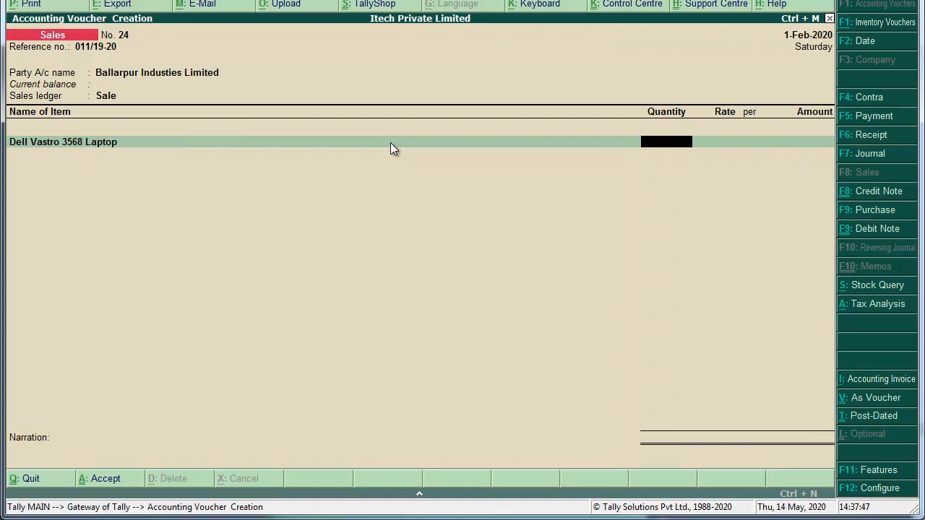
text(50)
key(Return)
text(41,500)
key(Return)
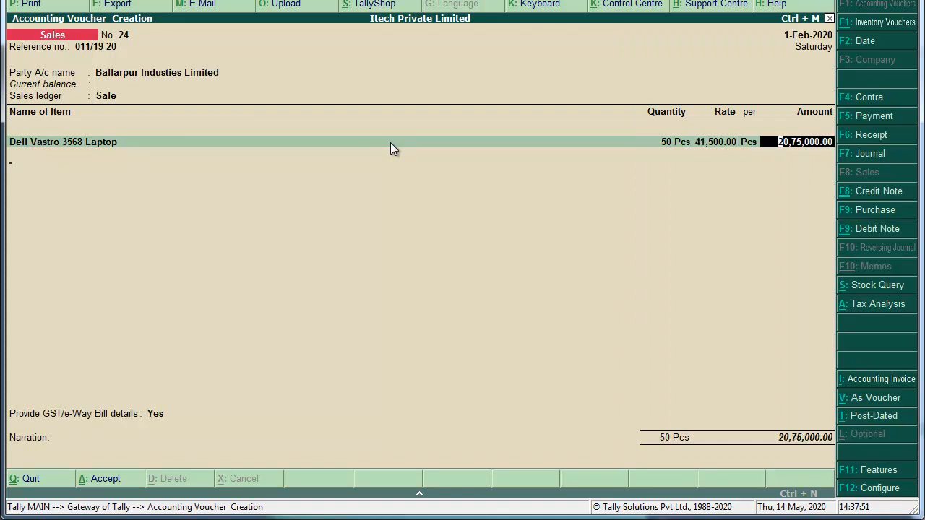
key(Return)
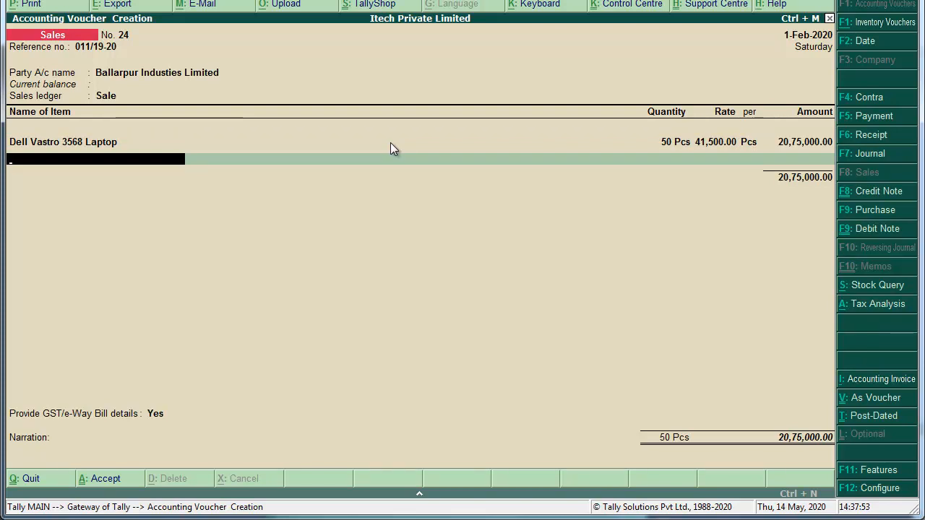
key(alt+Tab)
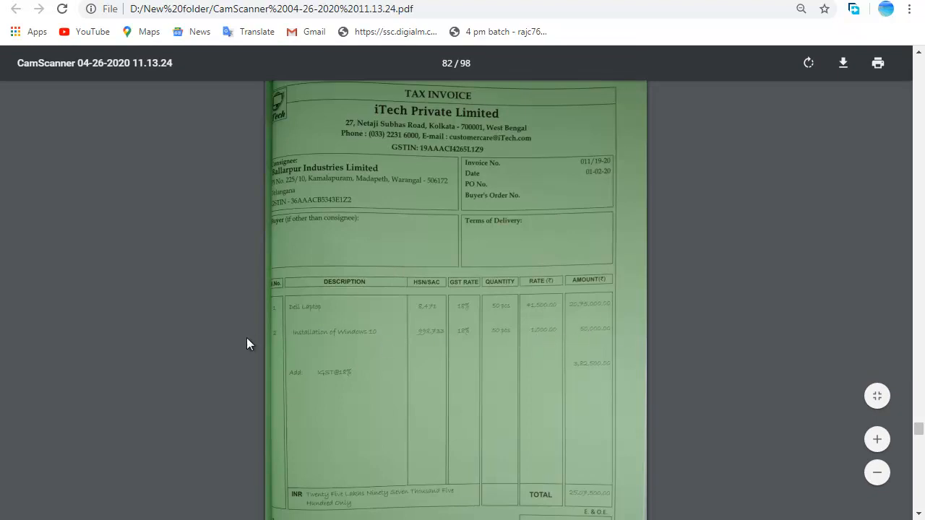
key(alt+Tab)
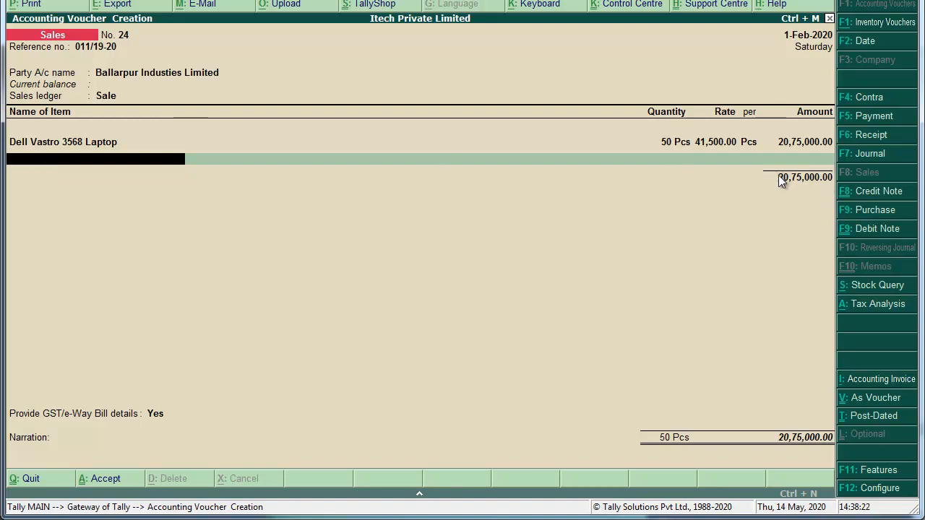
Create a ledger named 'Installation of Windows 10' under the Direct Incomes group.
key(Return)
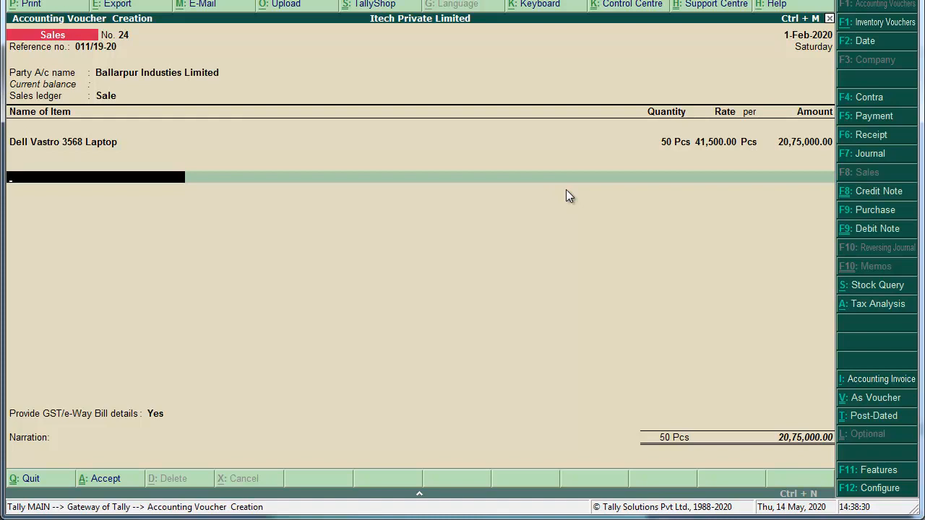
key(alt+c)
text(Installaiotn)
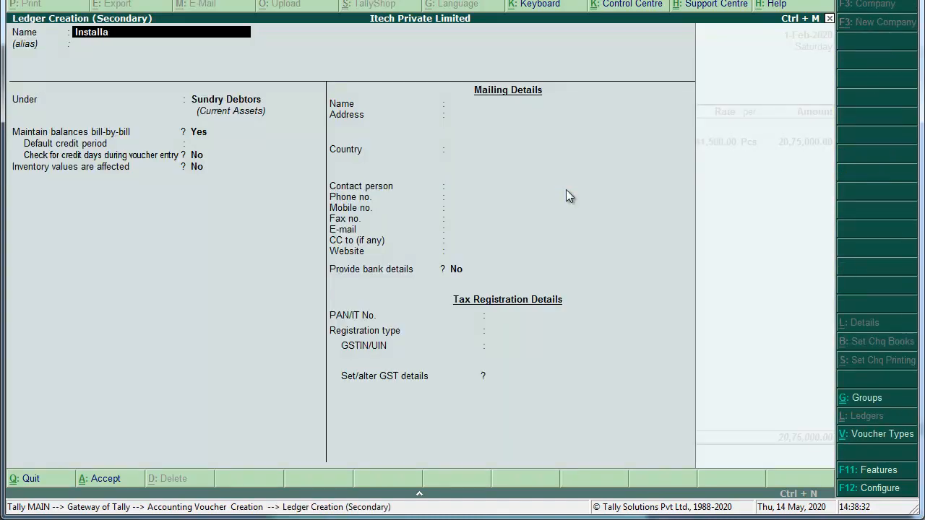
key(BackSpace)
key(BackSpace)
key(BackSpace)
key(BackSpace)
text(ion of)
key(BackSpace)
key(BackSpace)
key(BackSpace)
key(BackSpace)
key(BackSpace)
key(BackSpace)
key(BackSpace)
key(BackSpace)
text(lation of Windows 10)
key(Return)
key(Return)
key(Return)
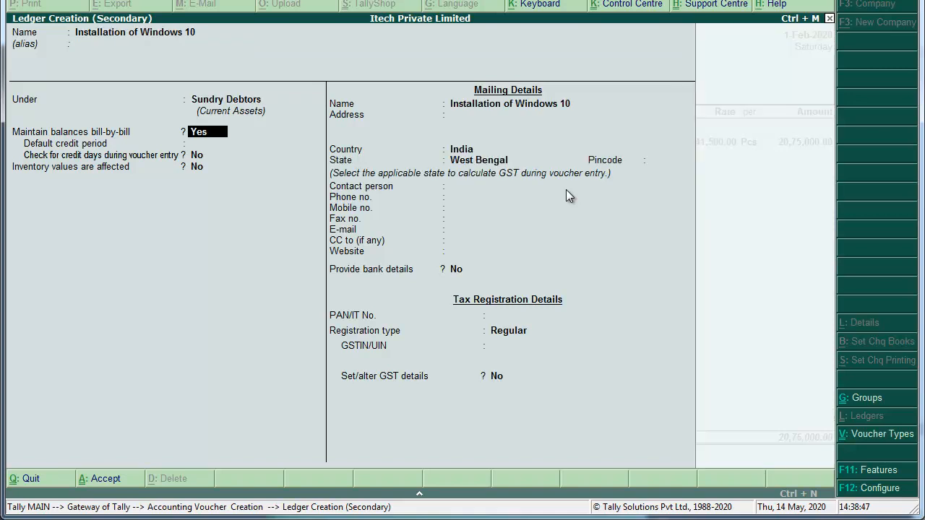
key(BackSpace)
text(dir)
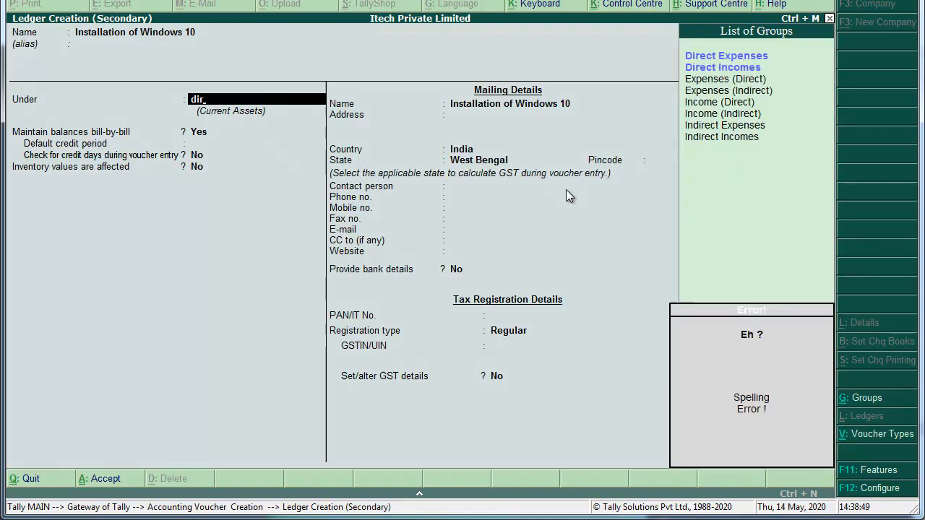
key(Down)
key(Return)
key(Return)
key(Return)
key(Return)
Enable GST details for the ledger and enter HSN/SAC 998733.
text(y)
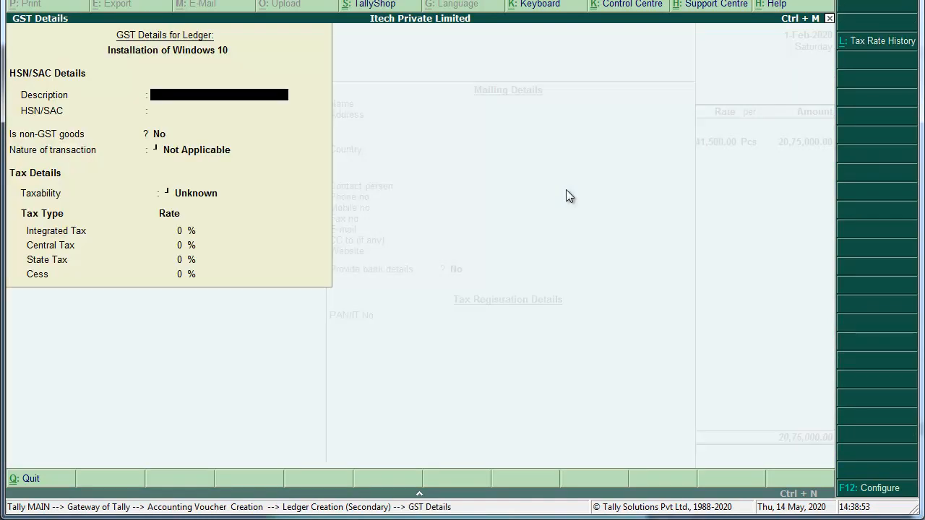
text(Installation of Windo)
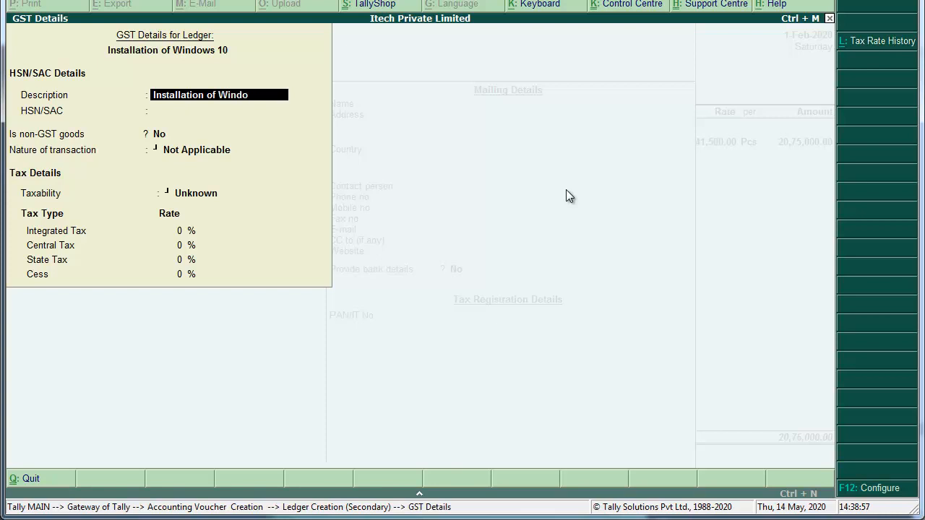
text(ws 10)
key(Return)
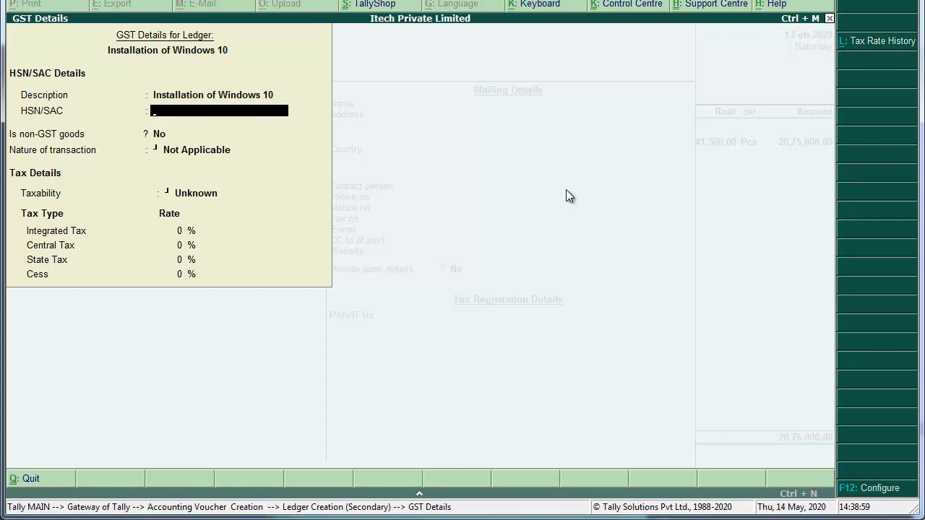
text(998733)
key(Return)
key(Return)
key(Return)
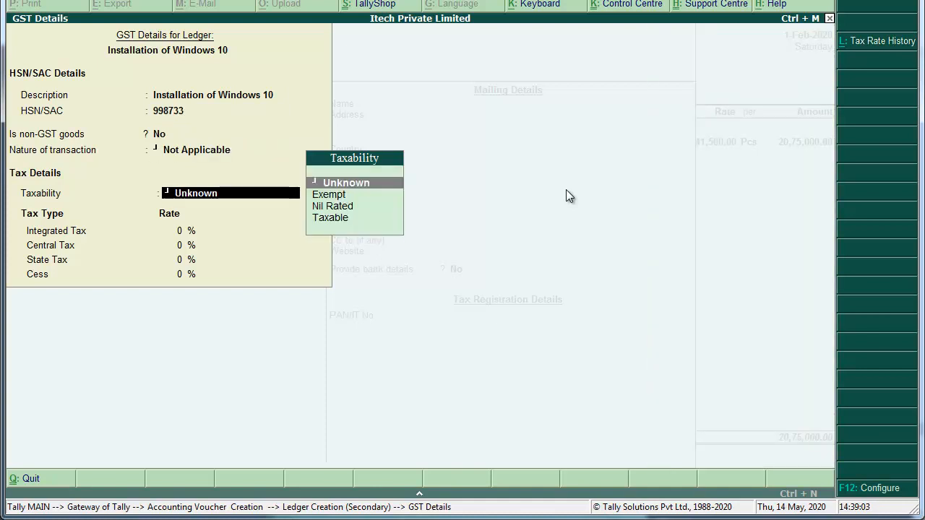
key(t)
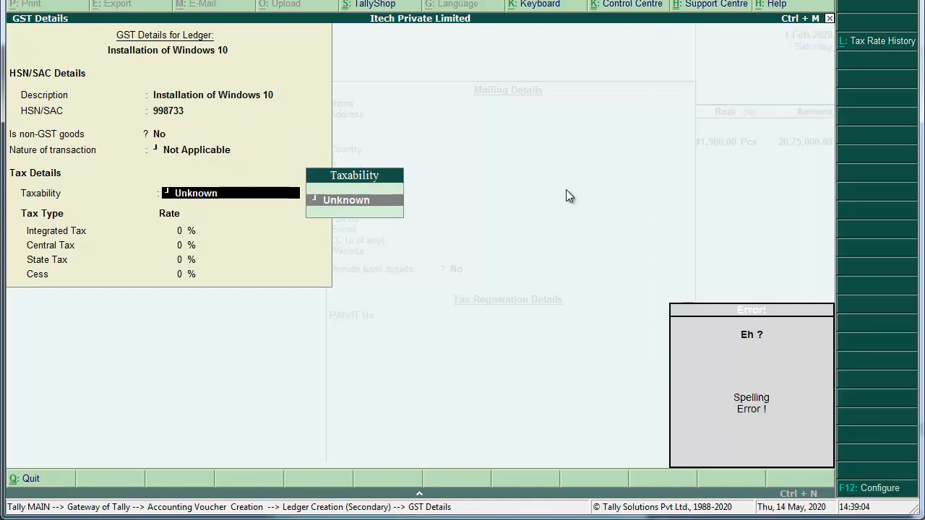
key(Return)
key(Return)
key(BackSpace)
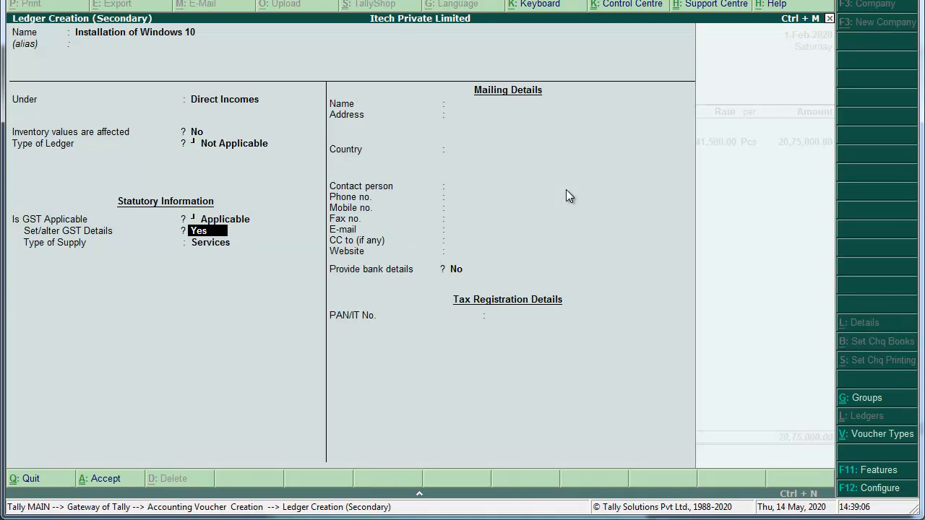
key(Return)
key(Return)
key(Return)
key(Return)
Mark it Taxable at 18% integrated tax as Services, with amount 50,000.
key(Down)
key(Down)
key(Down)
key(Return)
text(18)
key(Return)
key(Return)
key(Return)
key(Return)
key(Return)
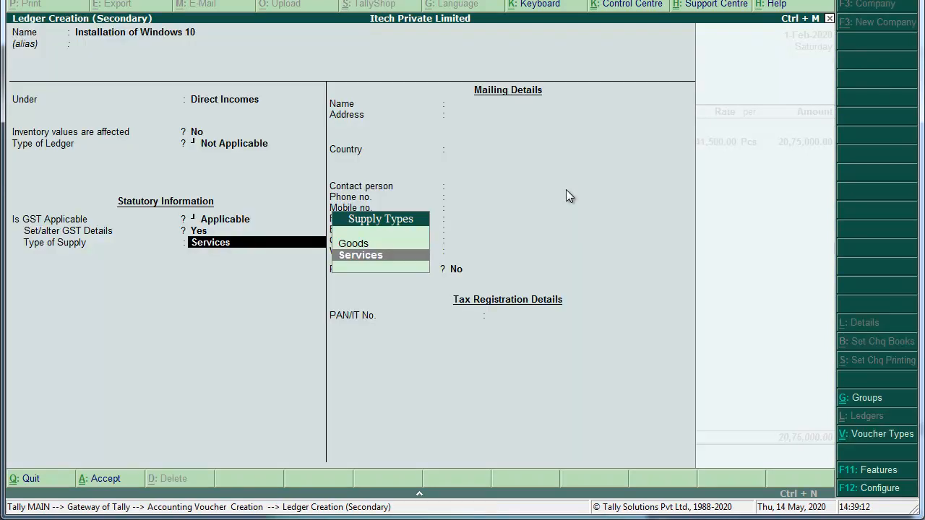
key(Return)
key(Return)
key(Return)
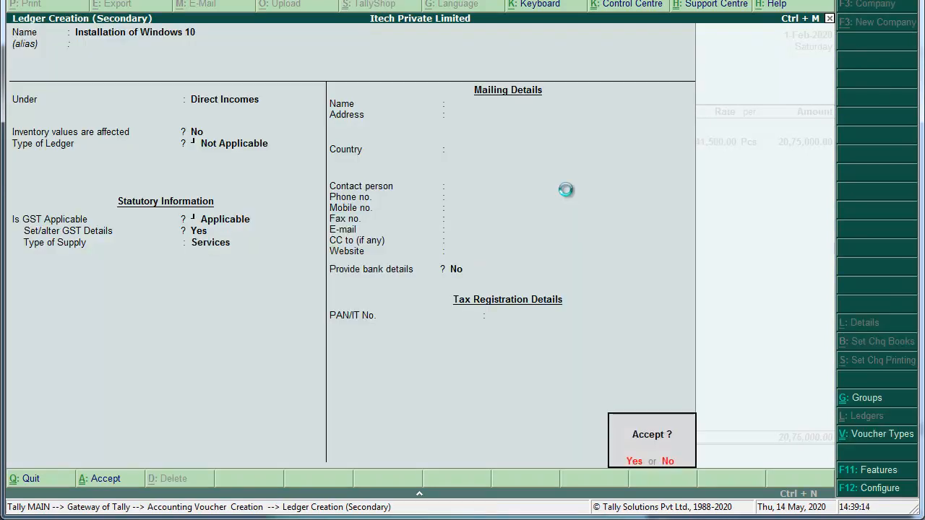
key(Return)
text(50000)
key(Return)
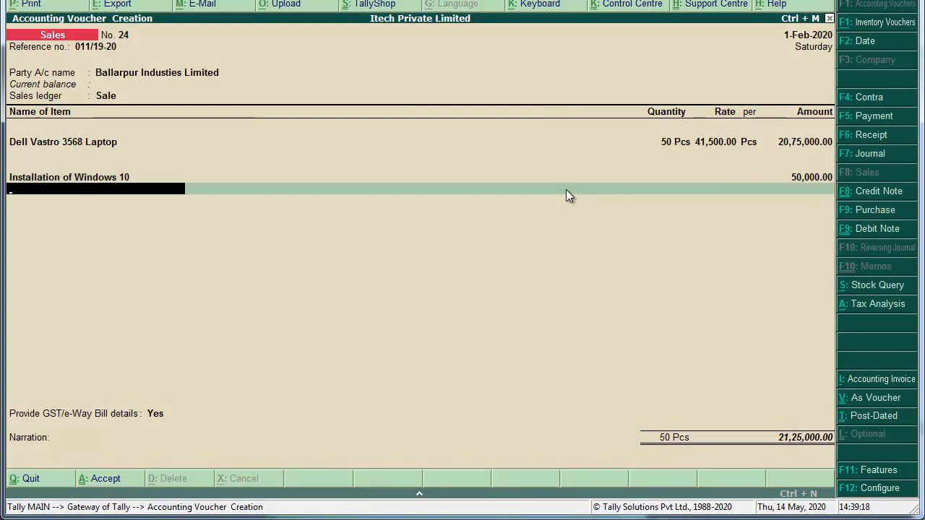
Add Output IGST at the computed amount and decline GST/e-Way Bill details.
text(Out)
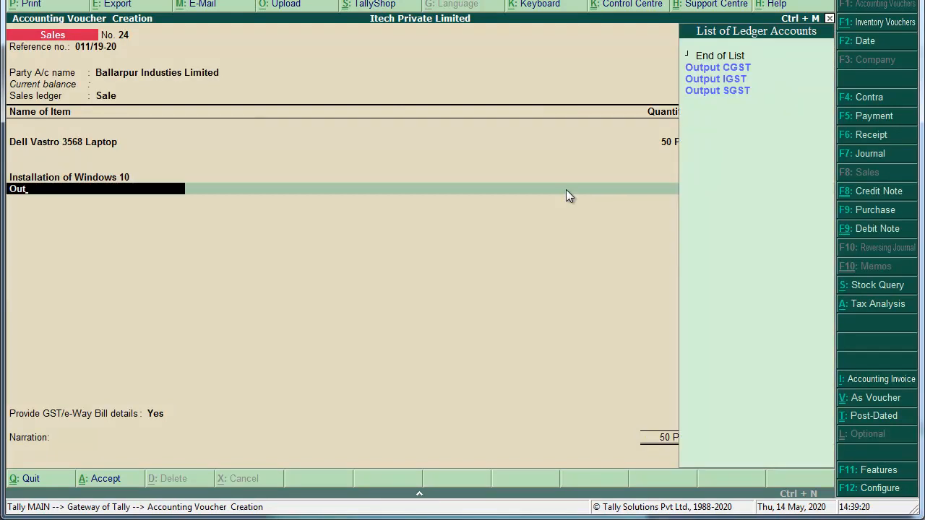
key(Down)
key(Down)
key(Return)
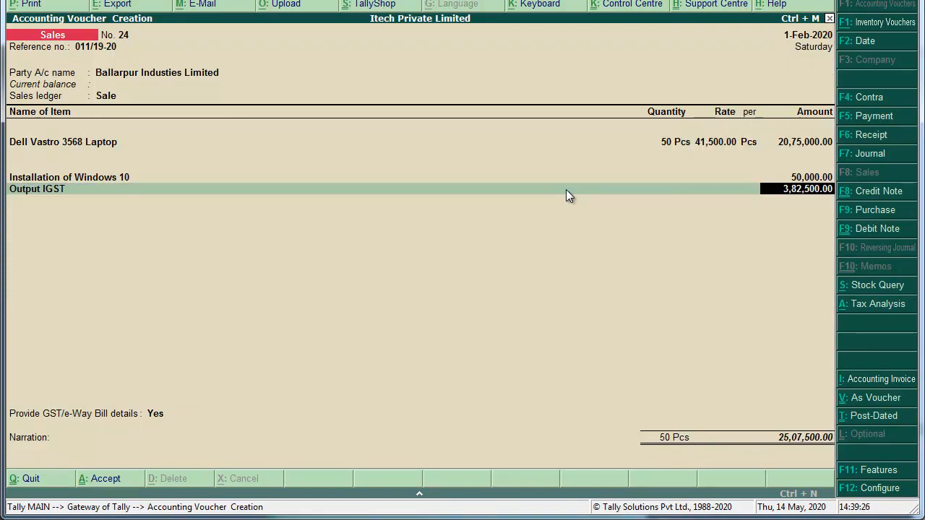
key(Return)
key(Return)
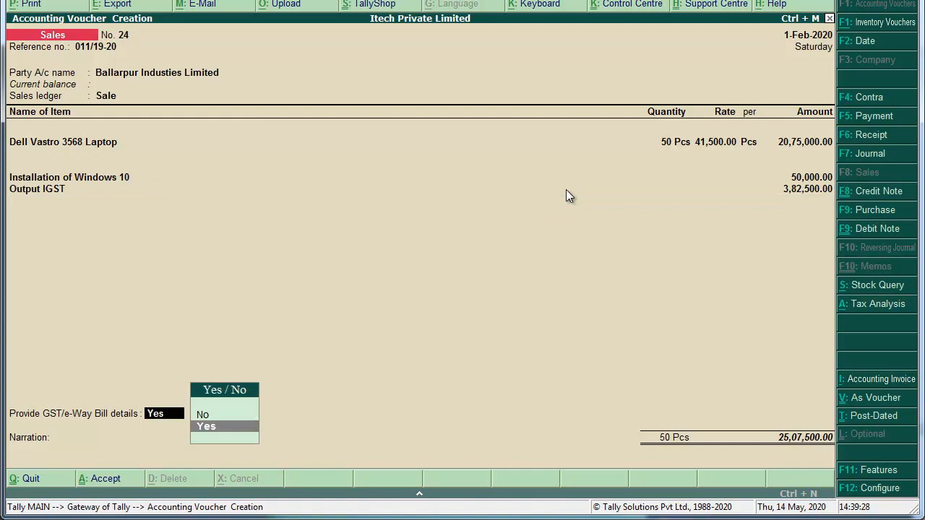
key(Up)
key(Return)
Create new bill reference 011/19-20, add narration 'Being Goods Sold.' and save the voucher.
key(Return)
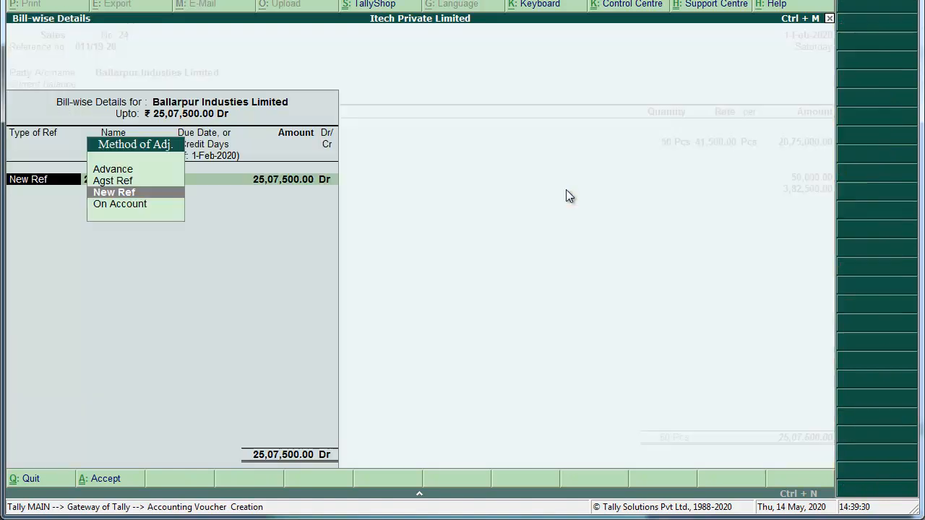
key(Return)
text(0)
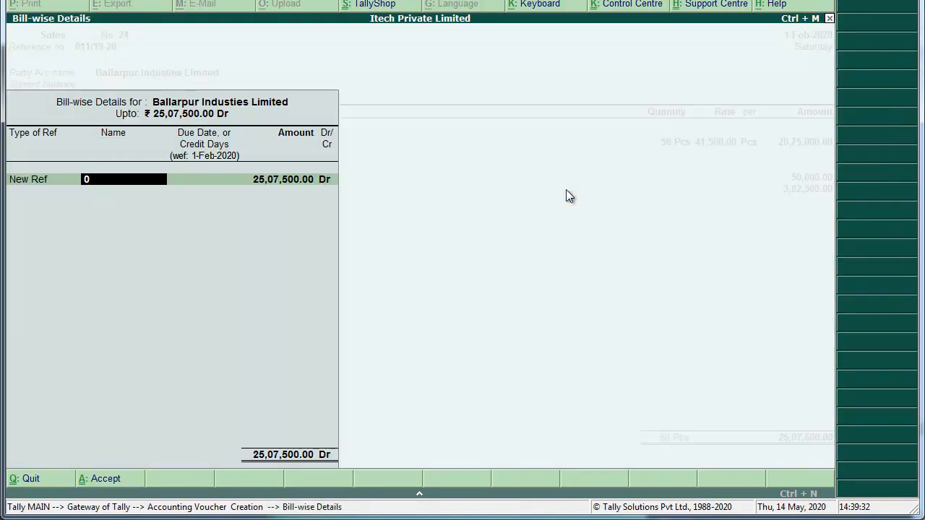
text(11/19-20)
key(Return)
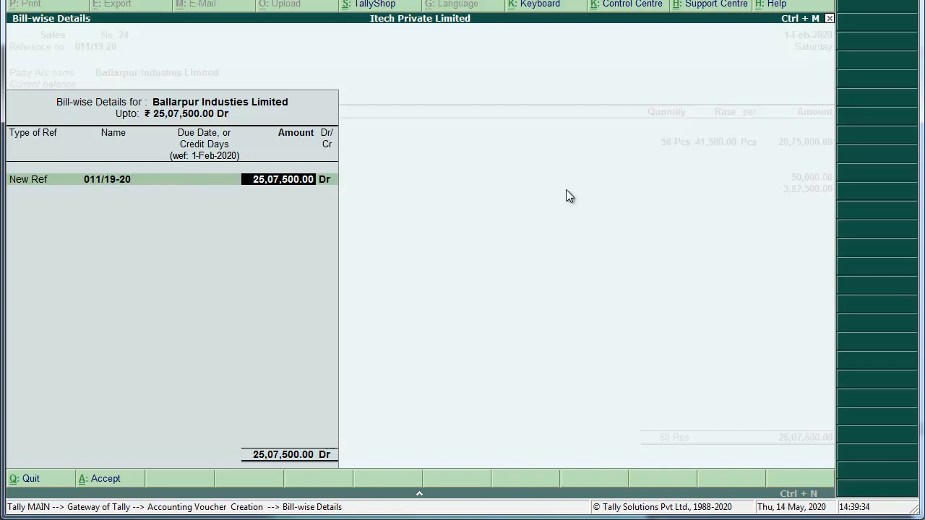
key(Return)
key(Return)
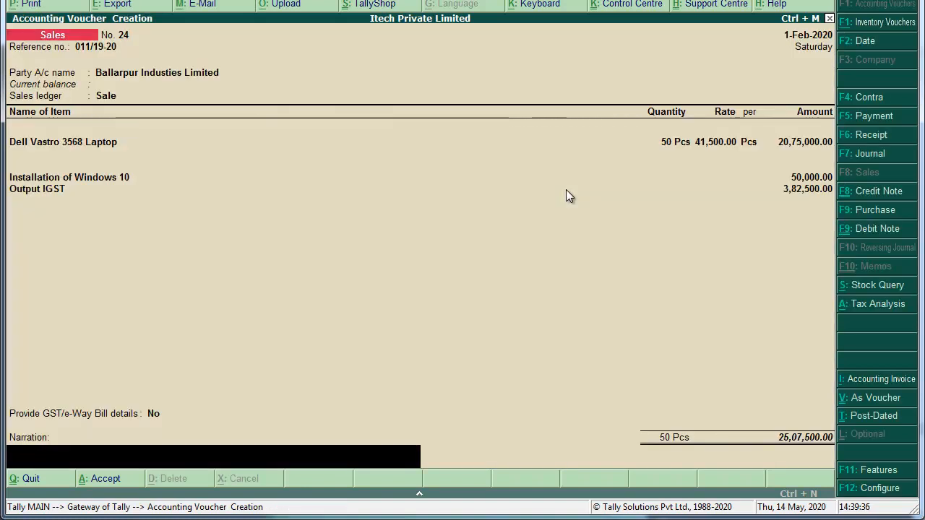
text(Being Goods Sold.)
key(Return)
key(Return)
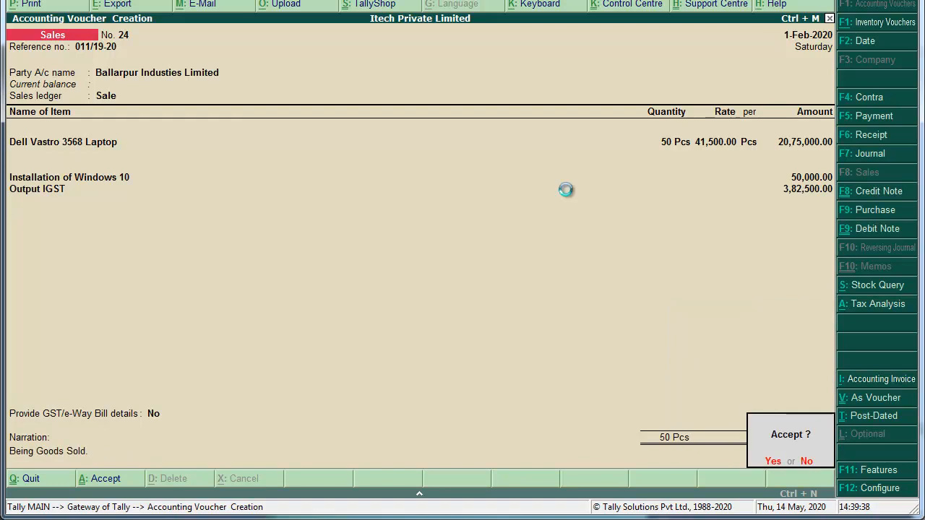
key(Return)
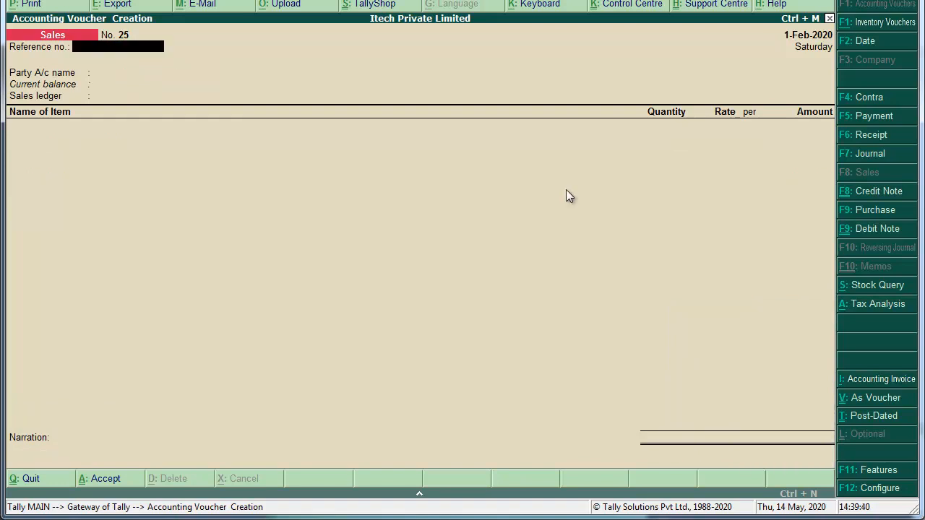
key(alt+Tab)
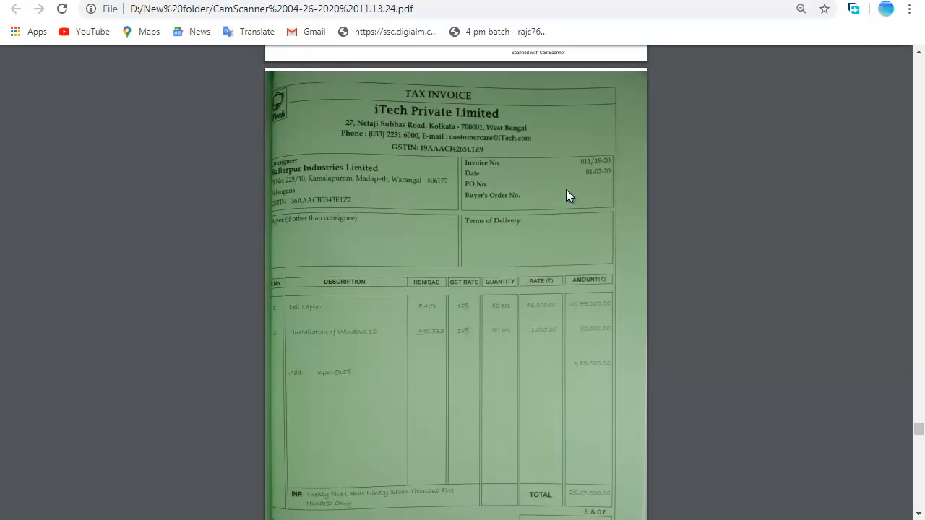
Check the invoice totals in the PDF, then return to the Gateway of Tally.
scroll(566, 194, down, 2)
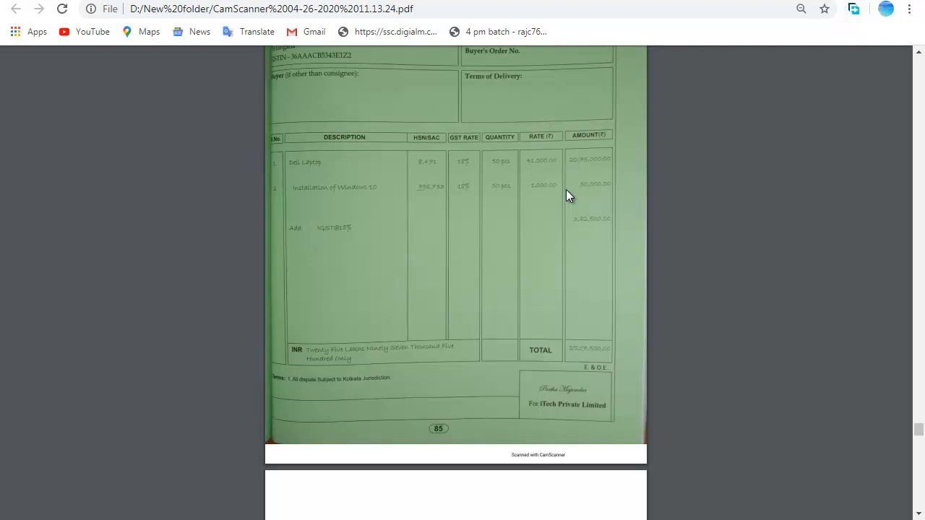
key(alt+Tab)
key(Escape)
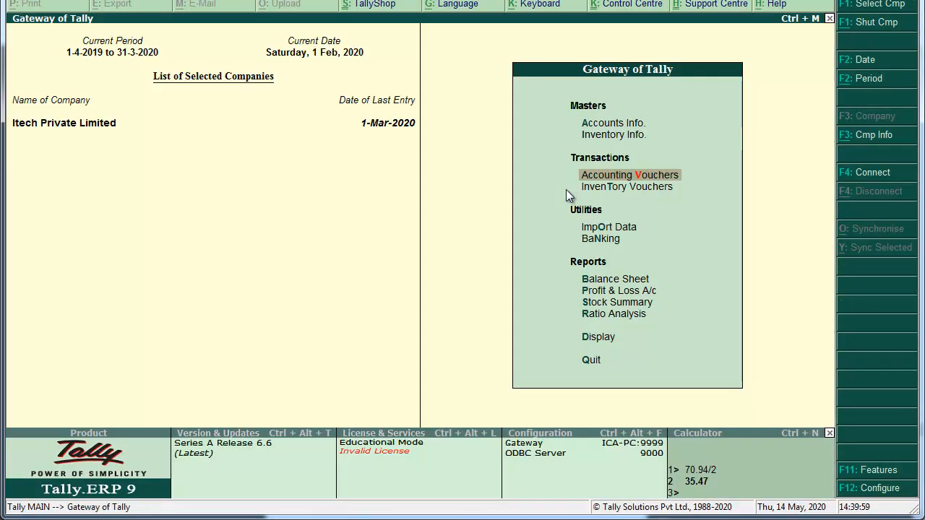
Show the detailed Balance Sheet as at 1-Mar-2020, totalling 1,66,39,067.54.
key(b)
key(alt+F1)
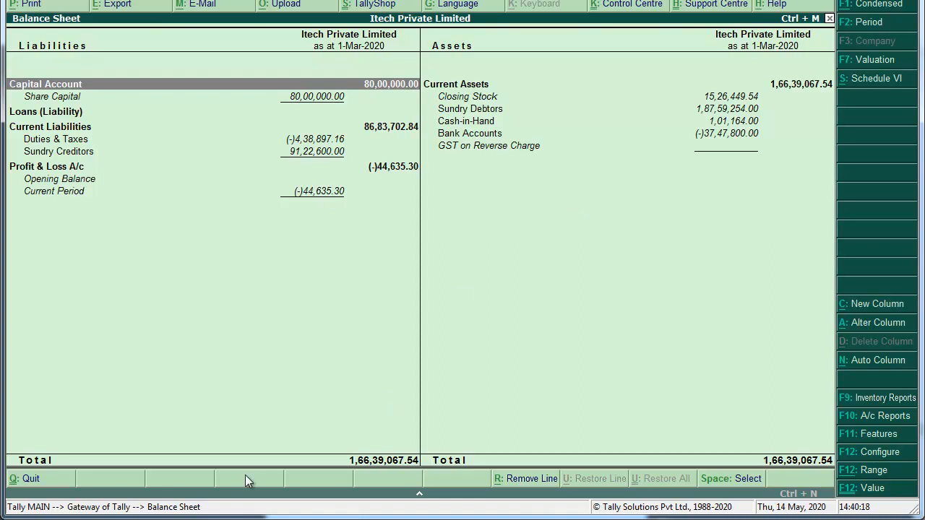
right_click(289, 519)
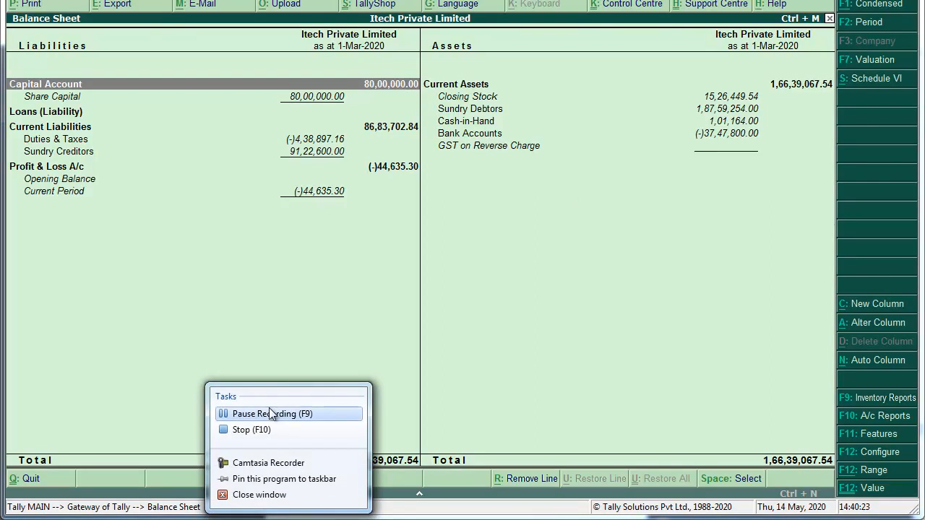
click(279, 429)
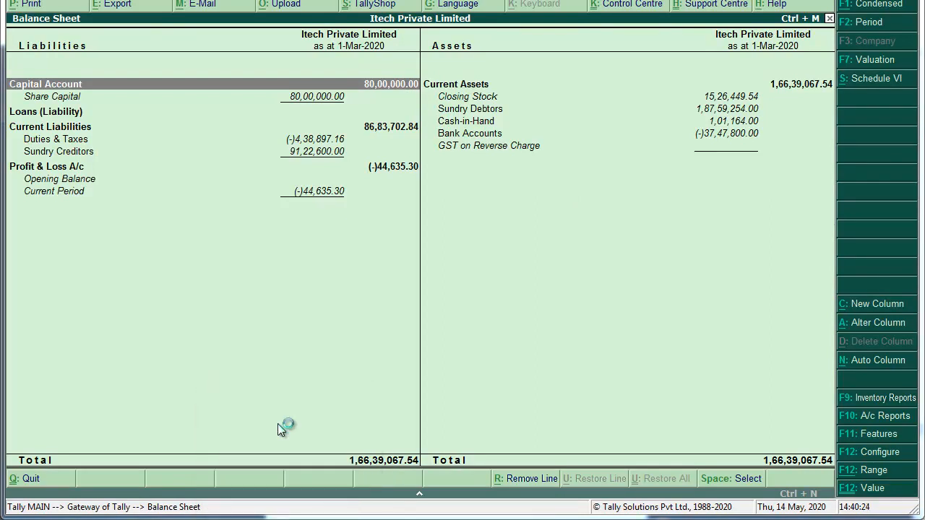